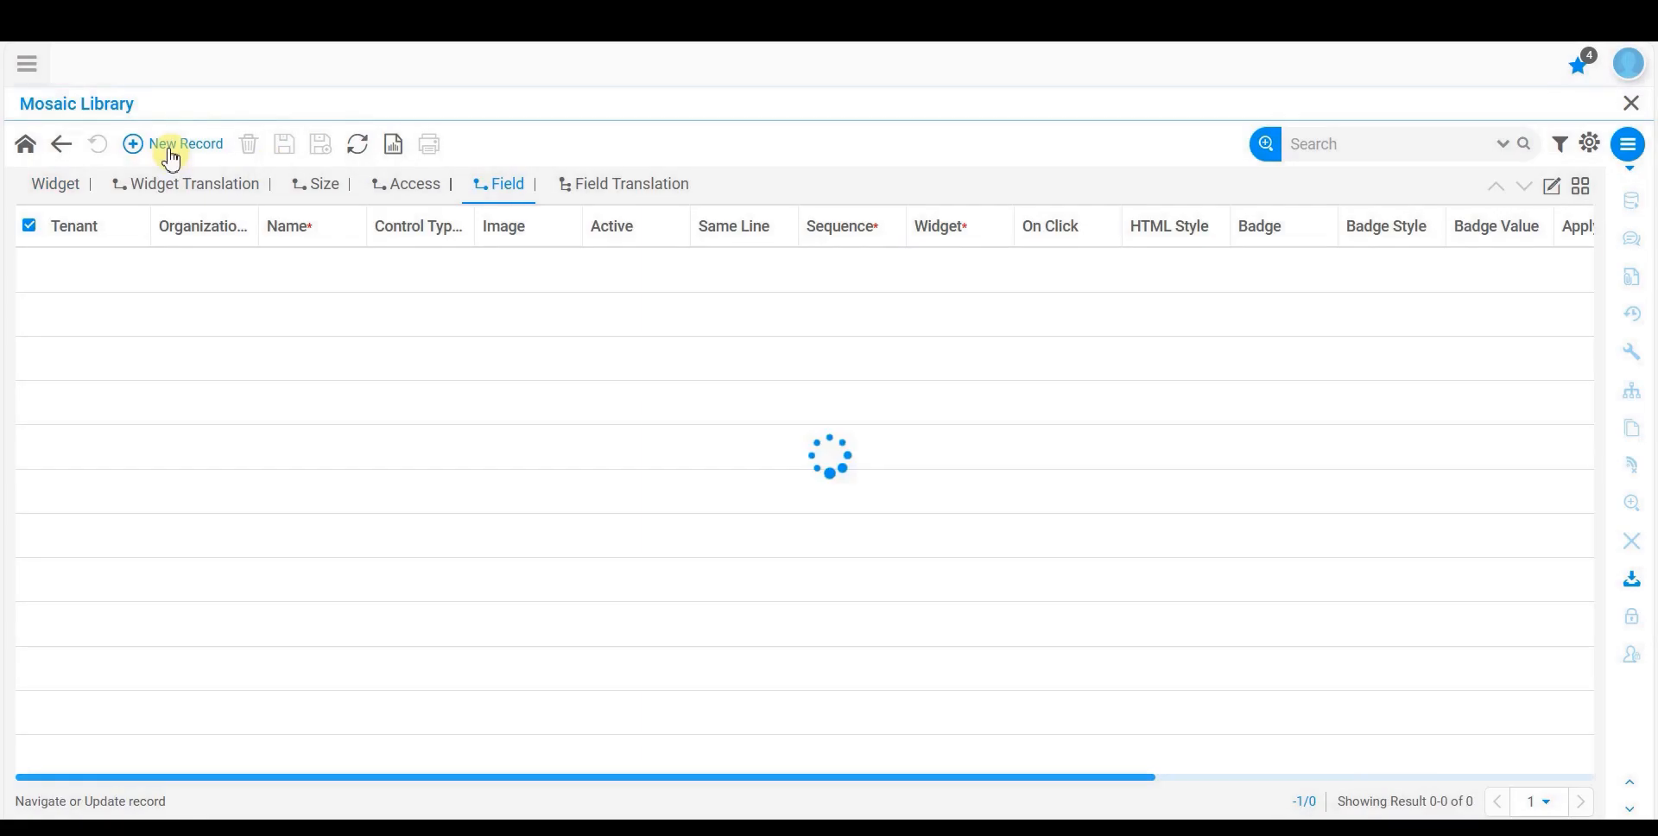
Step: Switch the Product Category widget's new field record from grid to form view
left_click(1553, 190)
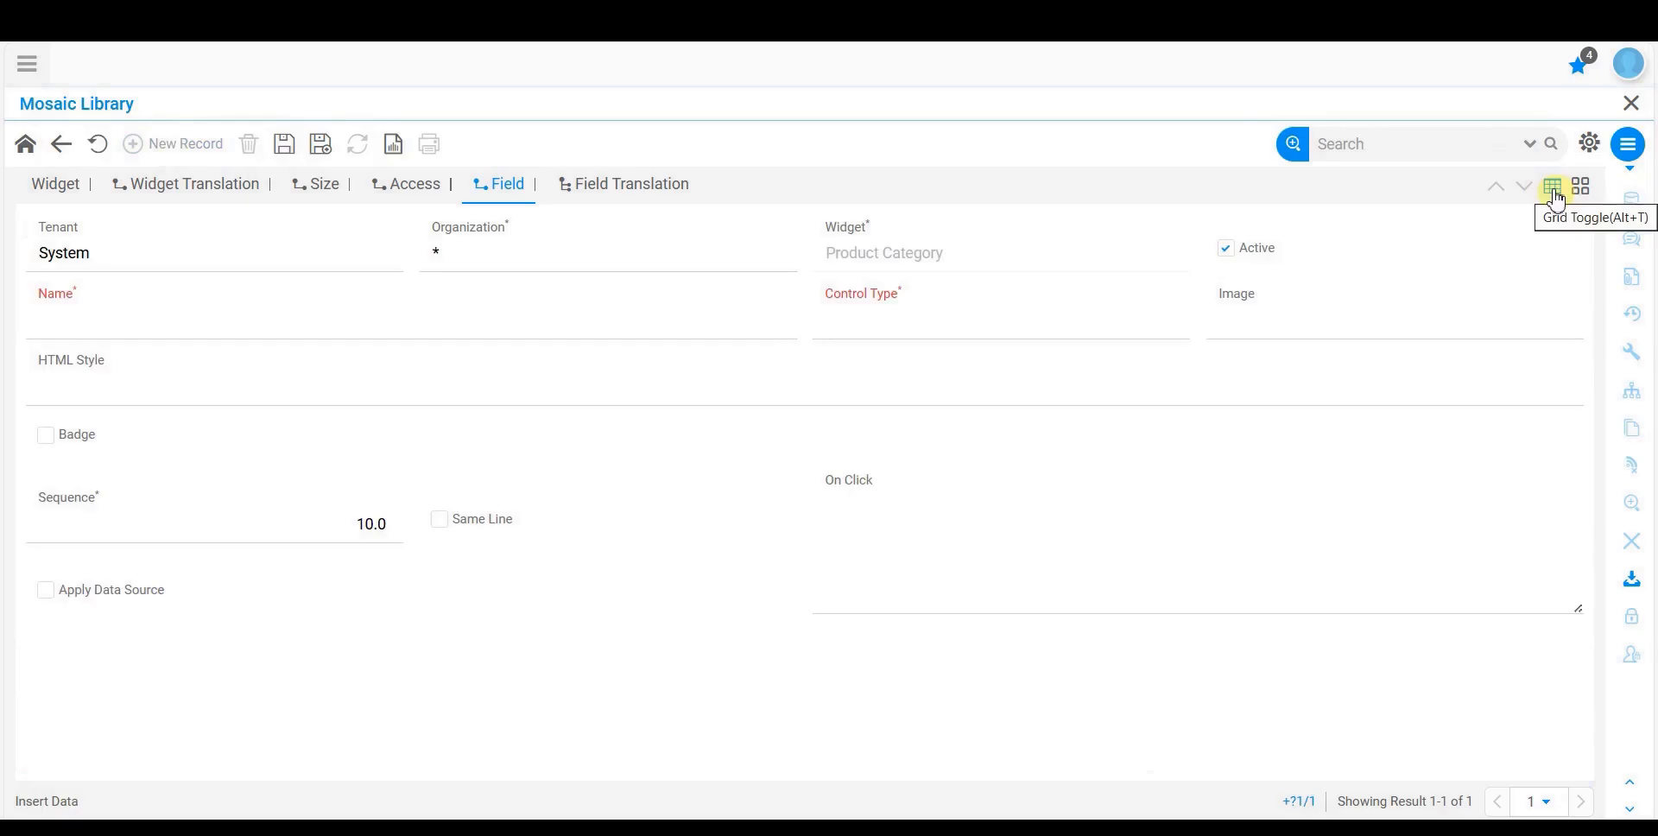
Step: Name the new field Badge and set its control type to Badge
left_click(215, 329)
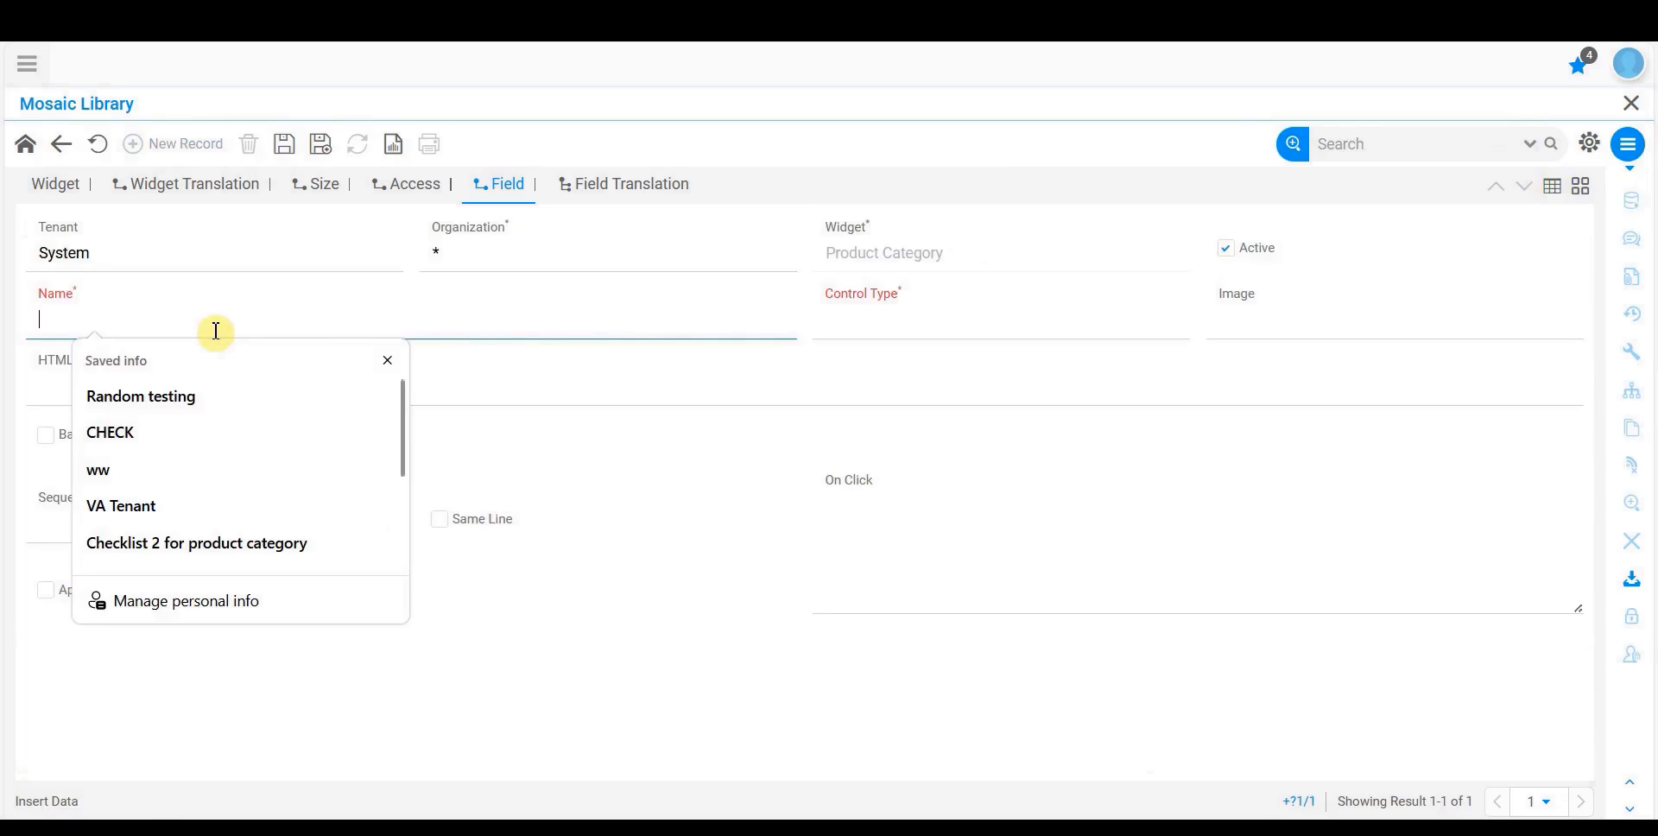
left_click(890, 323)
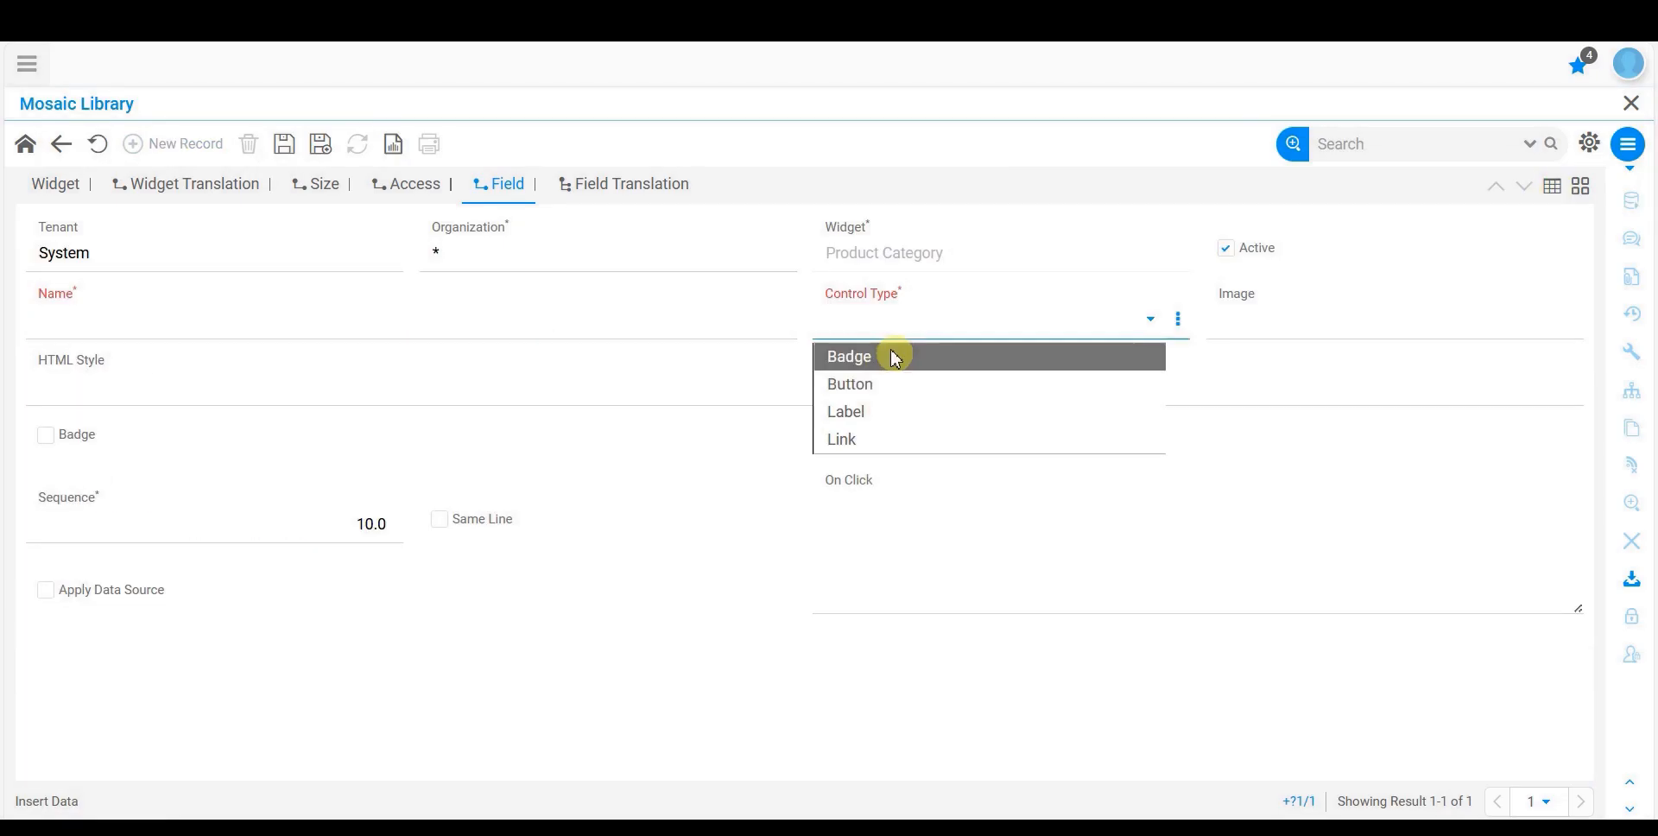
left_click(367, 313)
type("Badge")
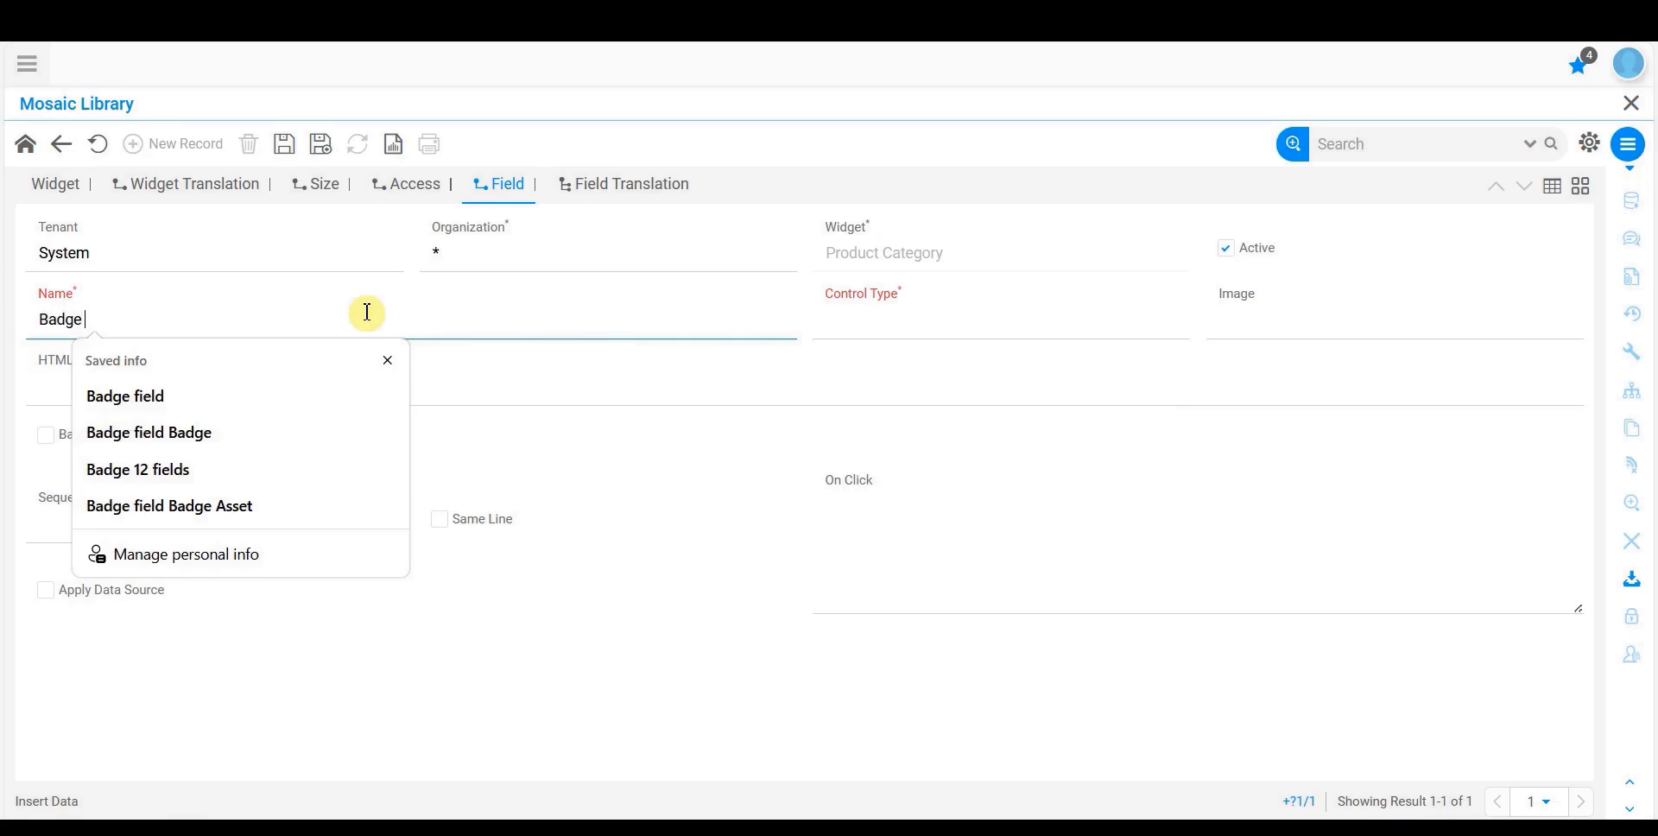
key("Tab")
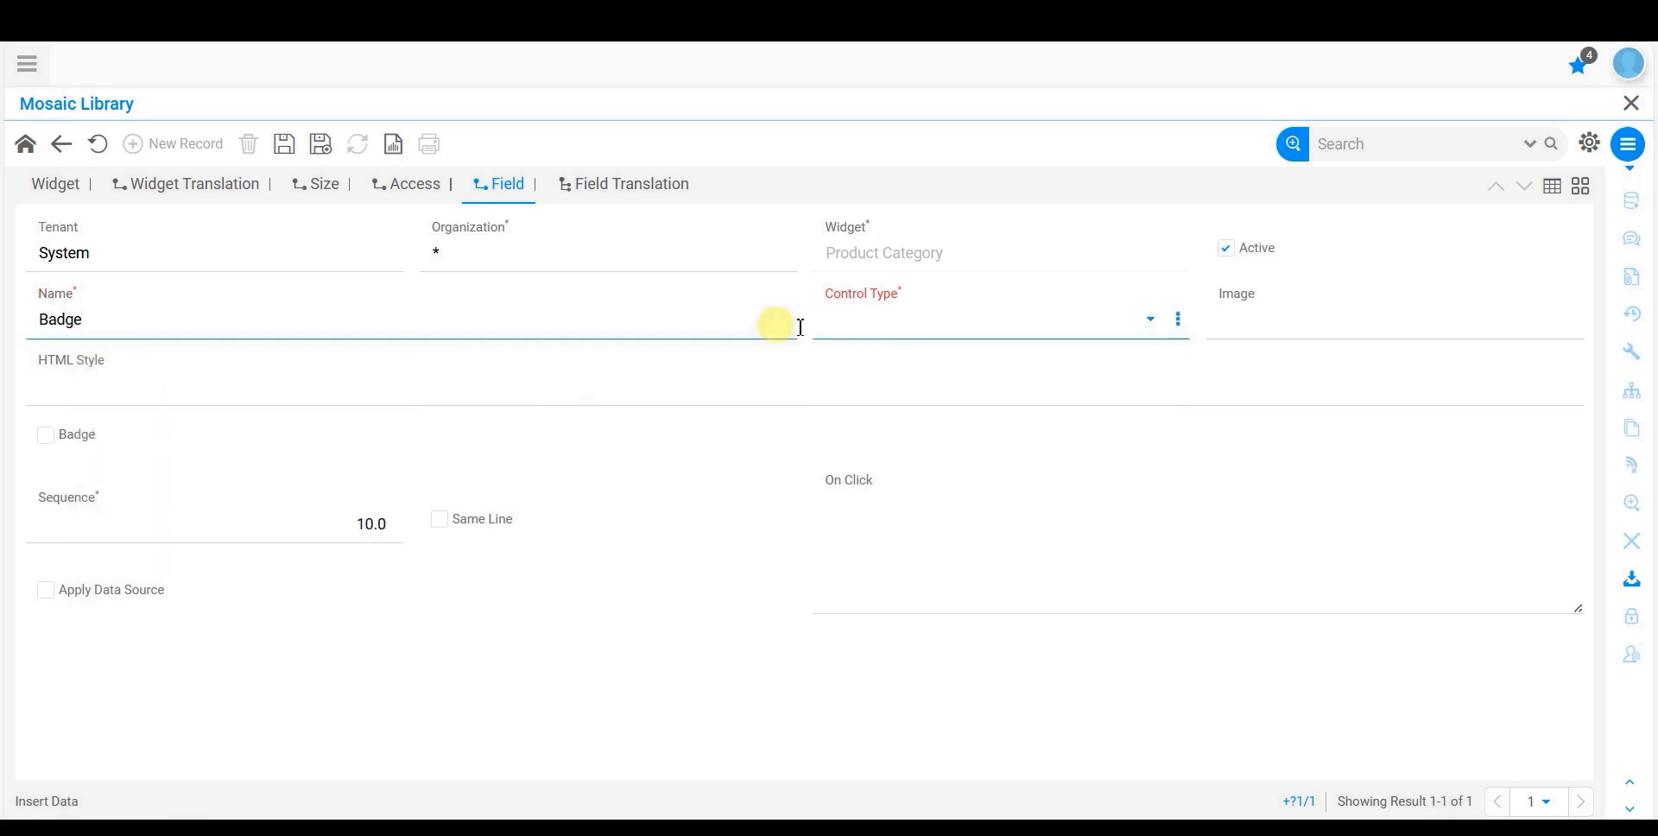
left_click(832, 326)
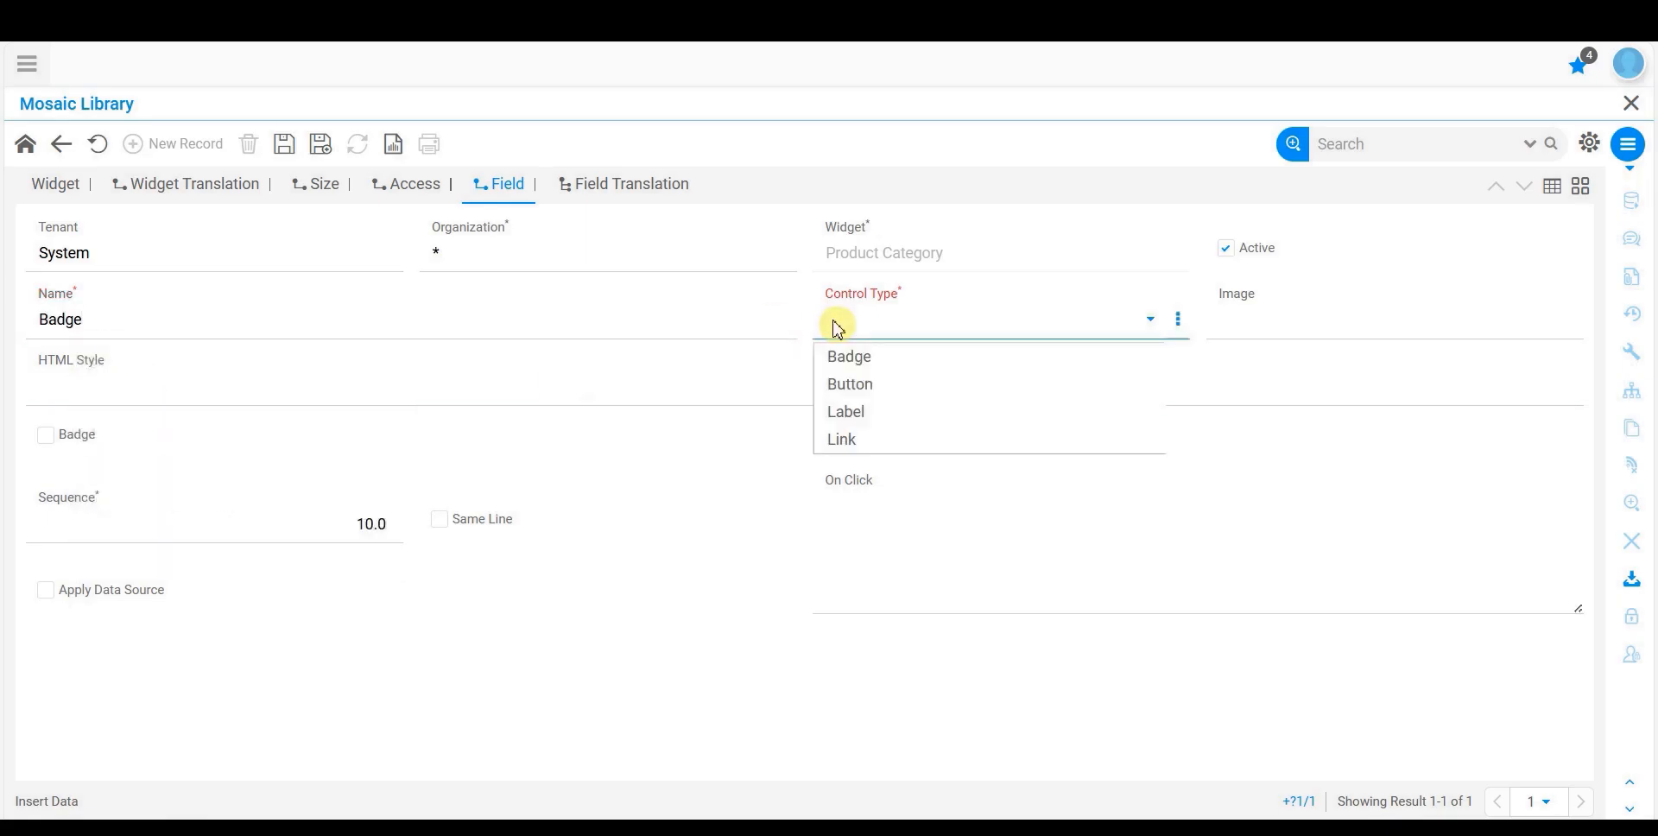
left_click(858, 361)
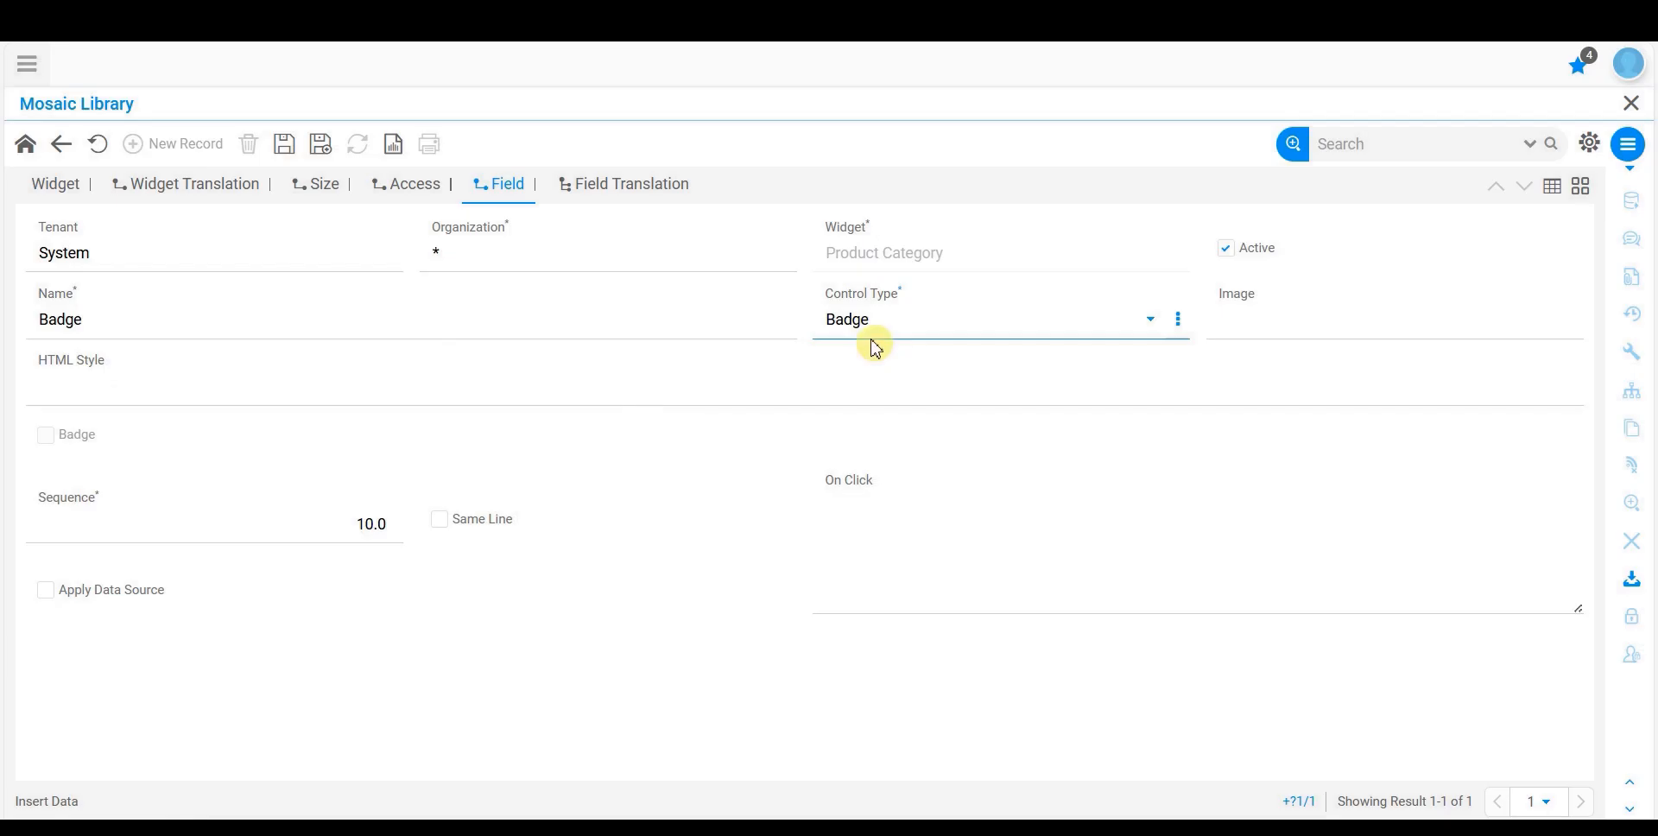
Step: Assign the ID image to the Badge field and set its HTML style to Background-color:Pink;font-size:xx-small;
left_click(1304, 331)
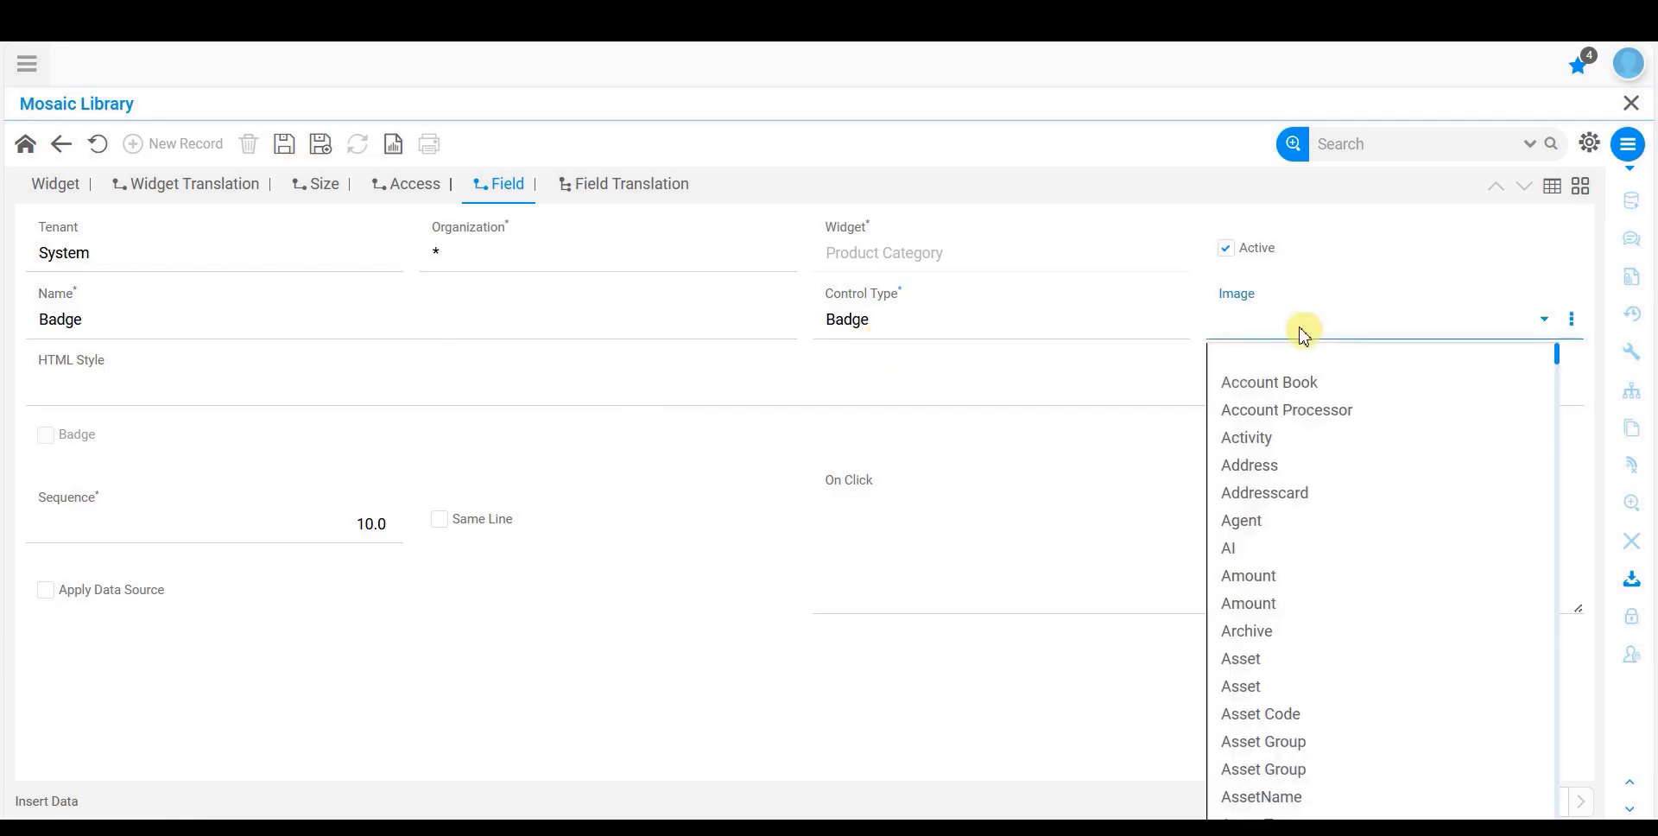
scroll(1336, 711, "down", 5)
scroll(1336, 711, "down", 5)
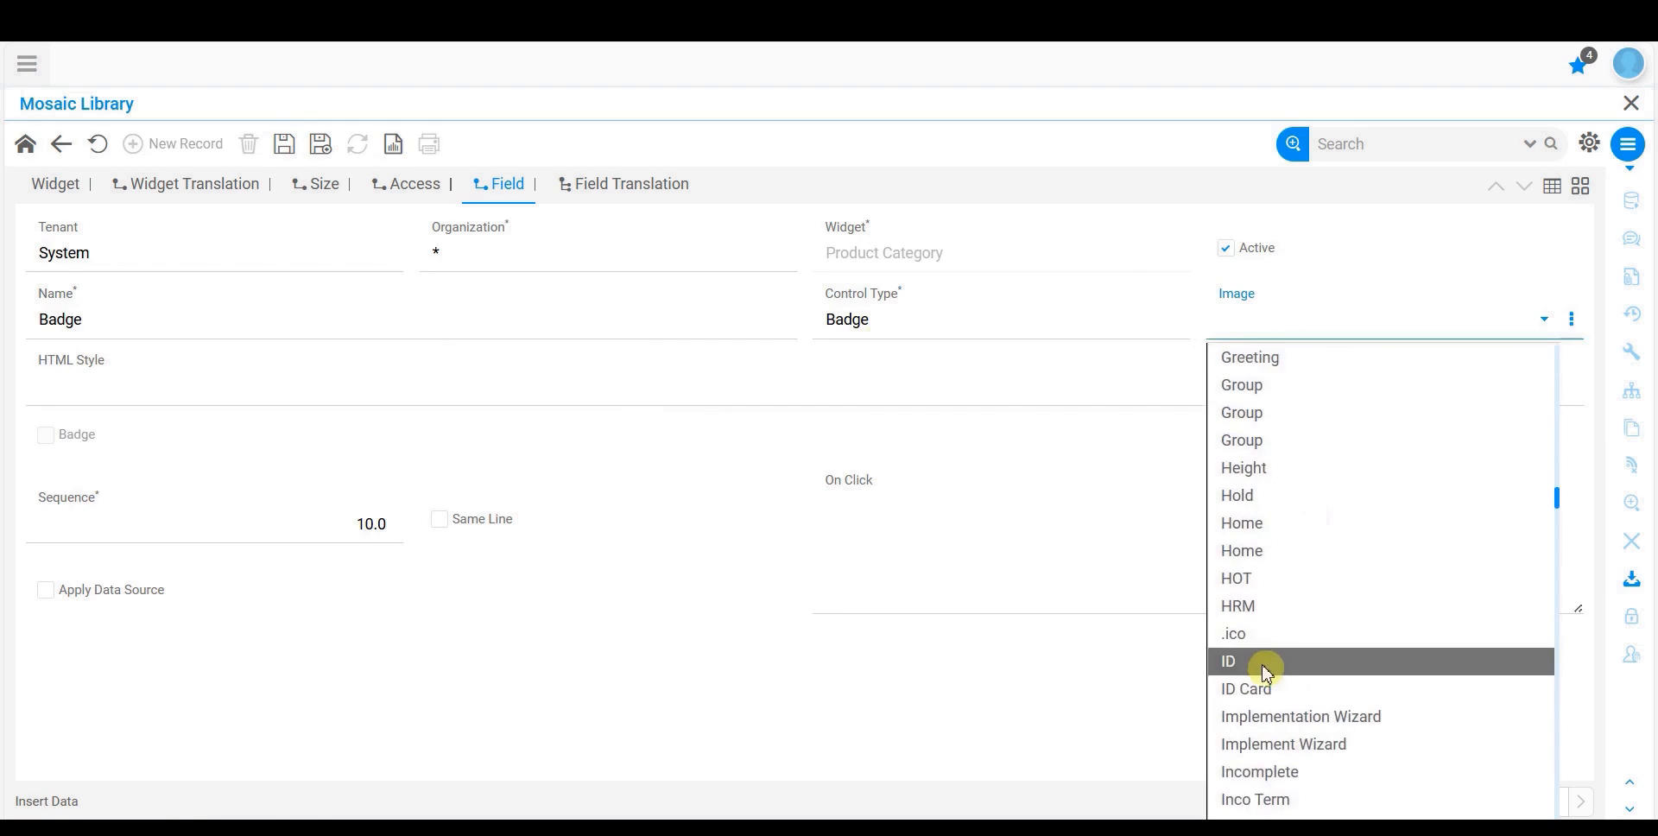
left_click(1262, 663)
left_click(281, 392)
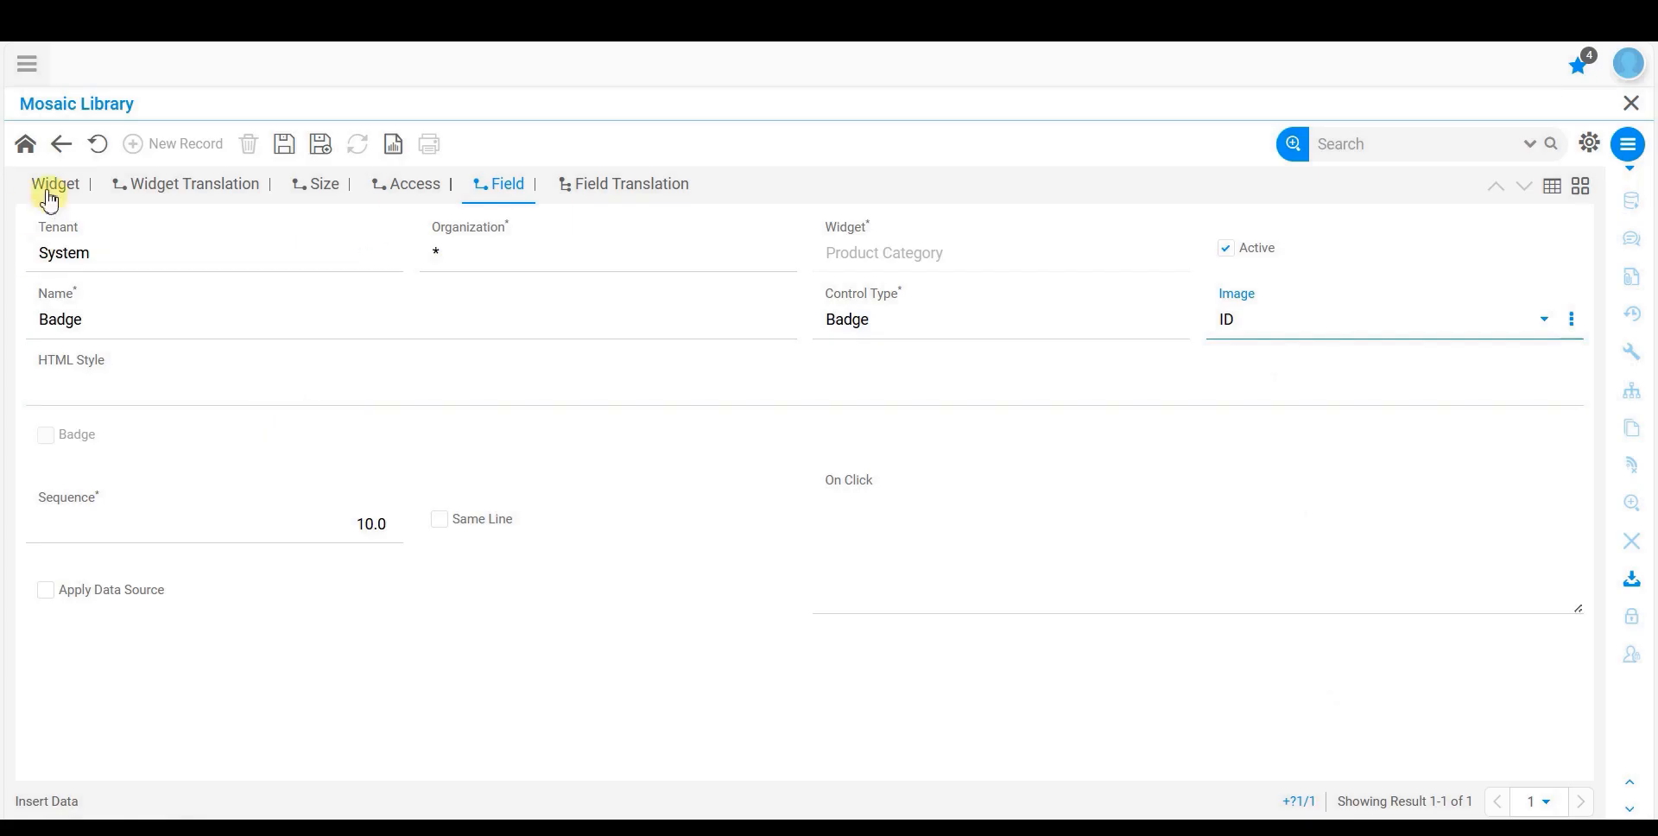
left_click(118, 374)
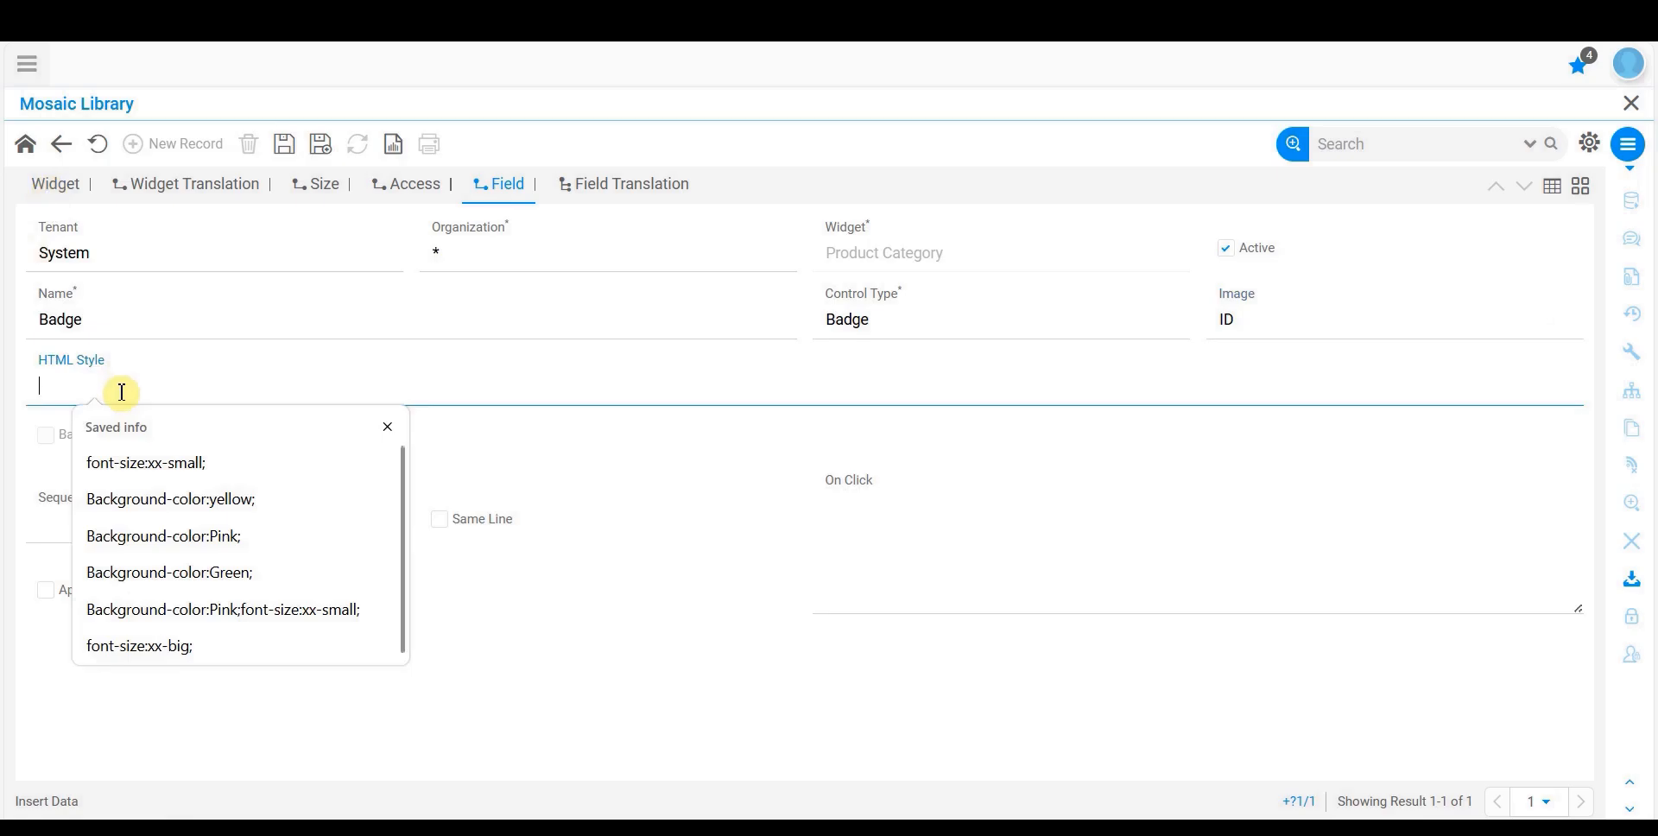
left_click(252, 499)
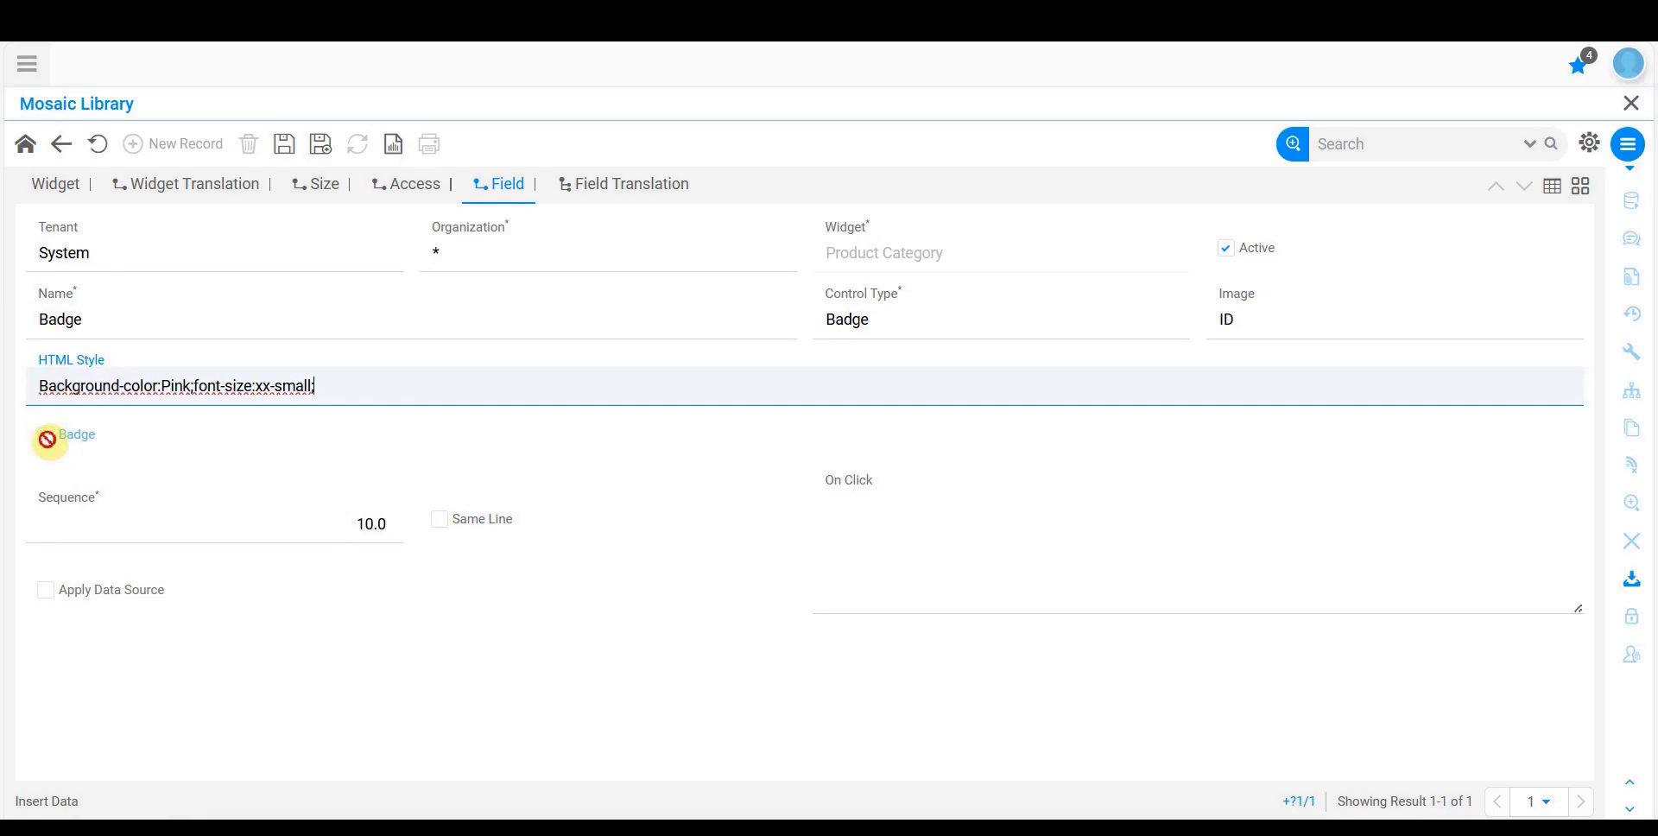
left_click(275, 543)
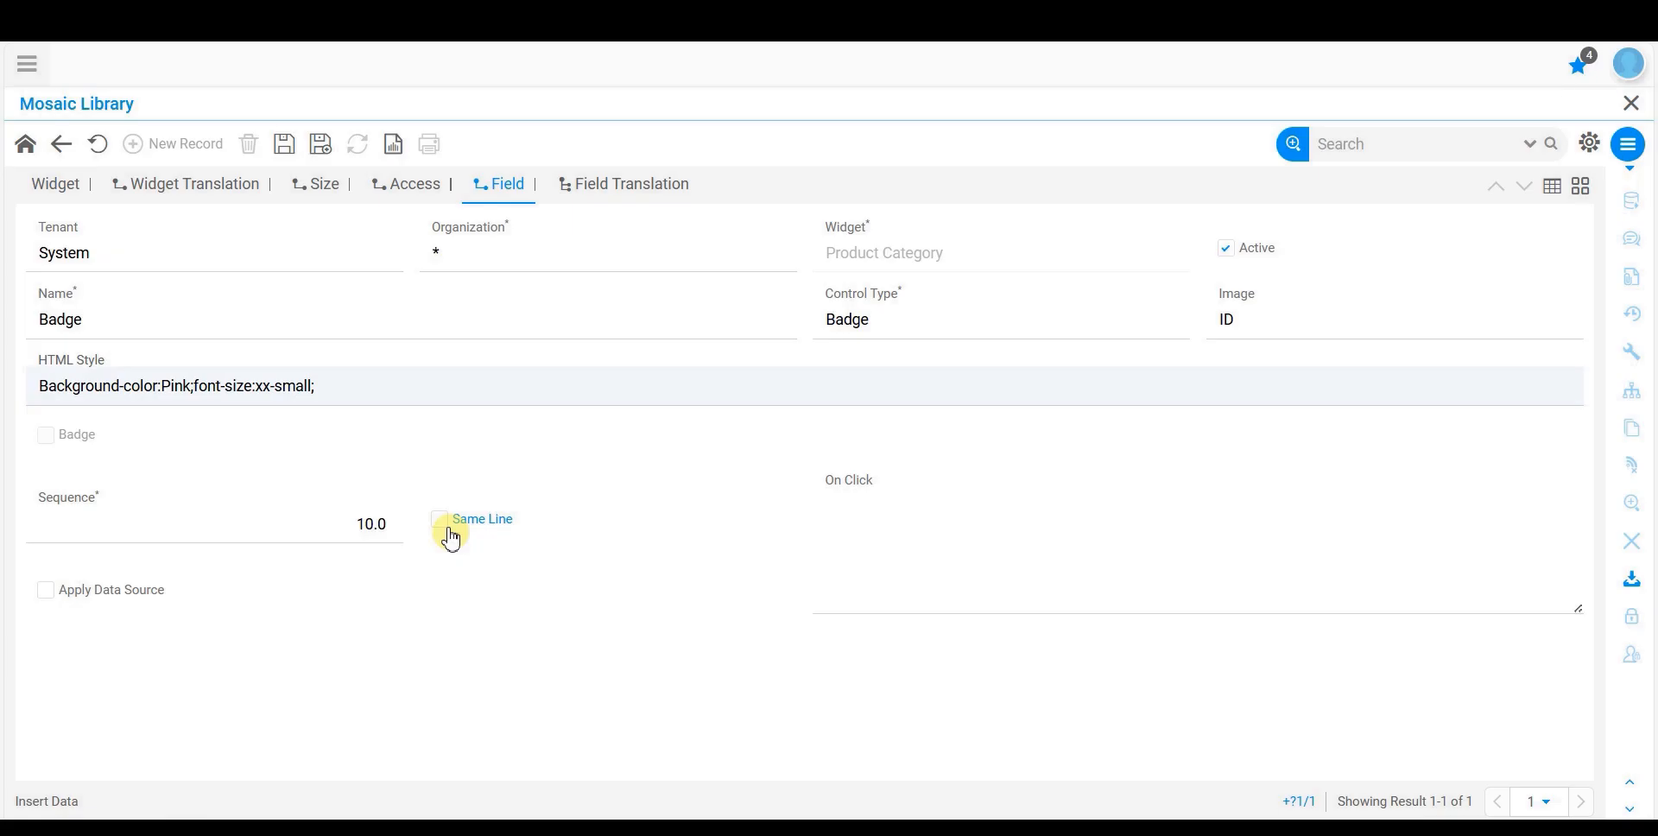
left_click(903, 535)
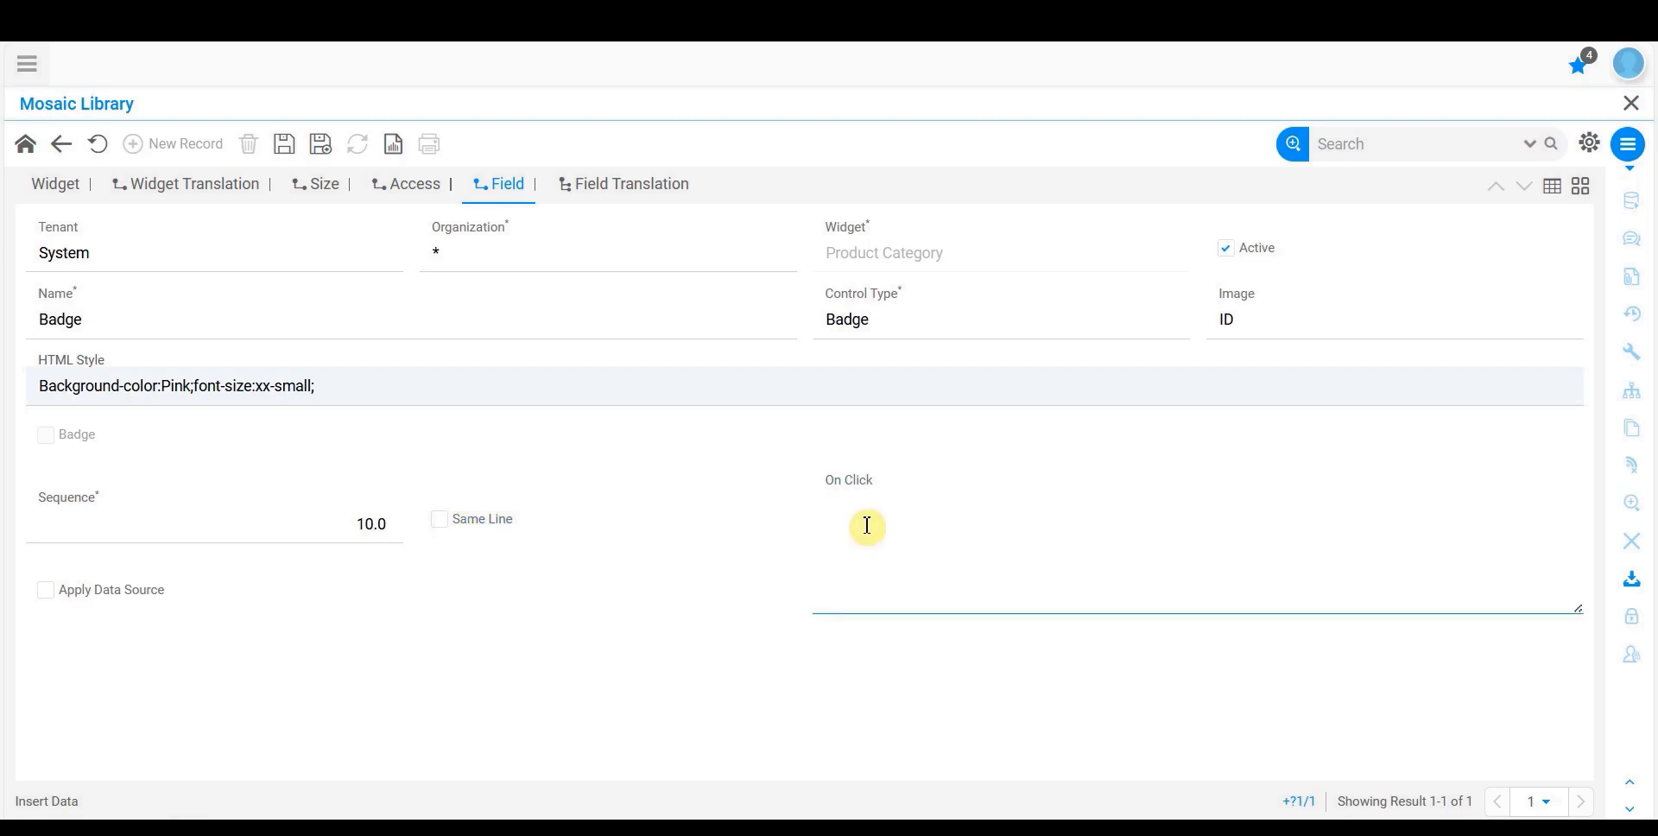
left_click(852, 318)
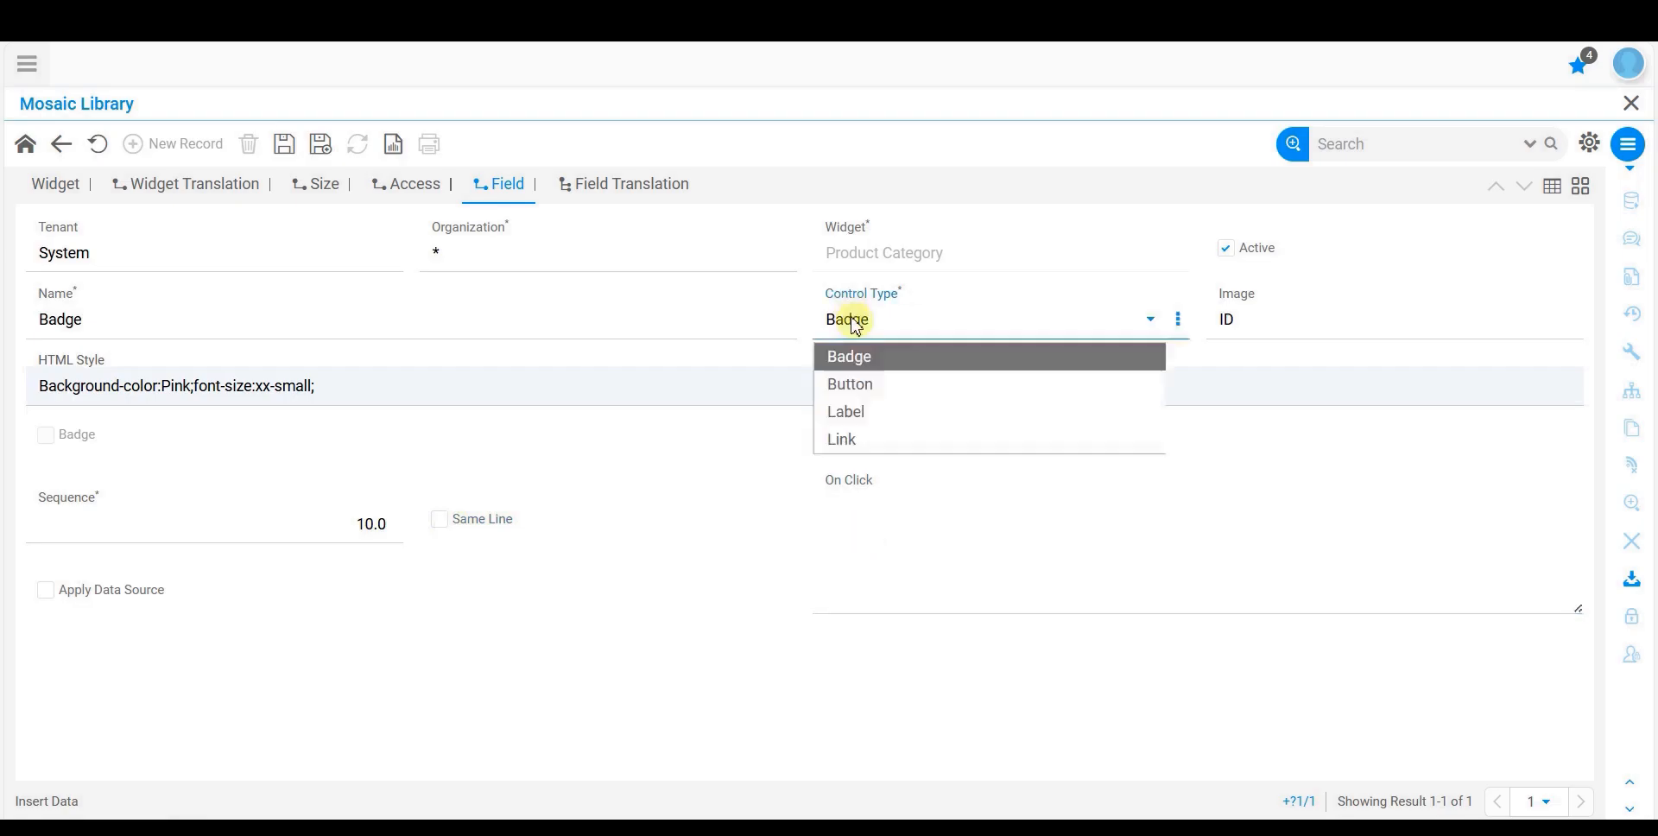
left_click(853, 319)
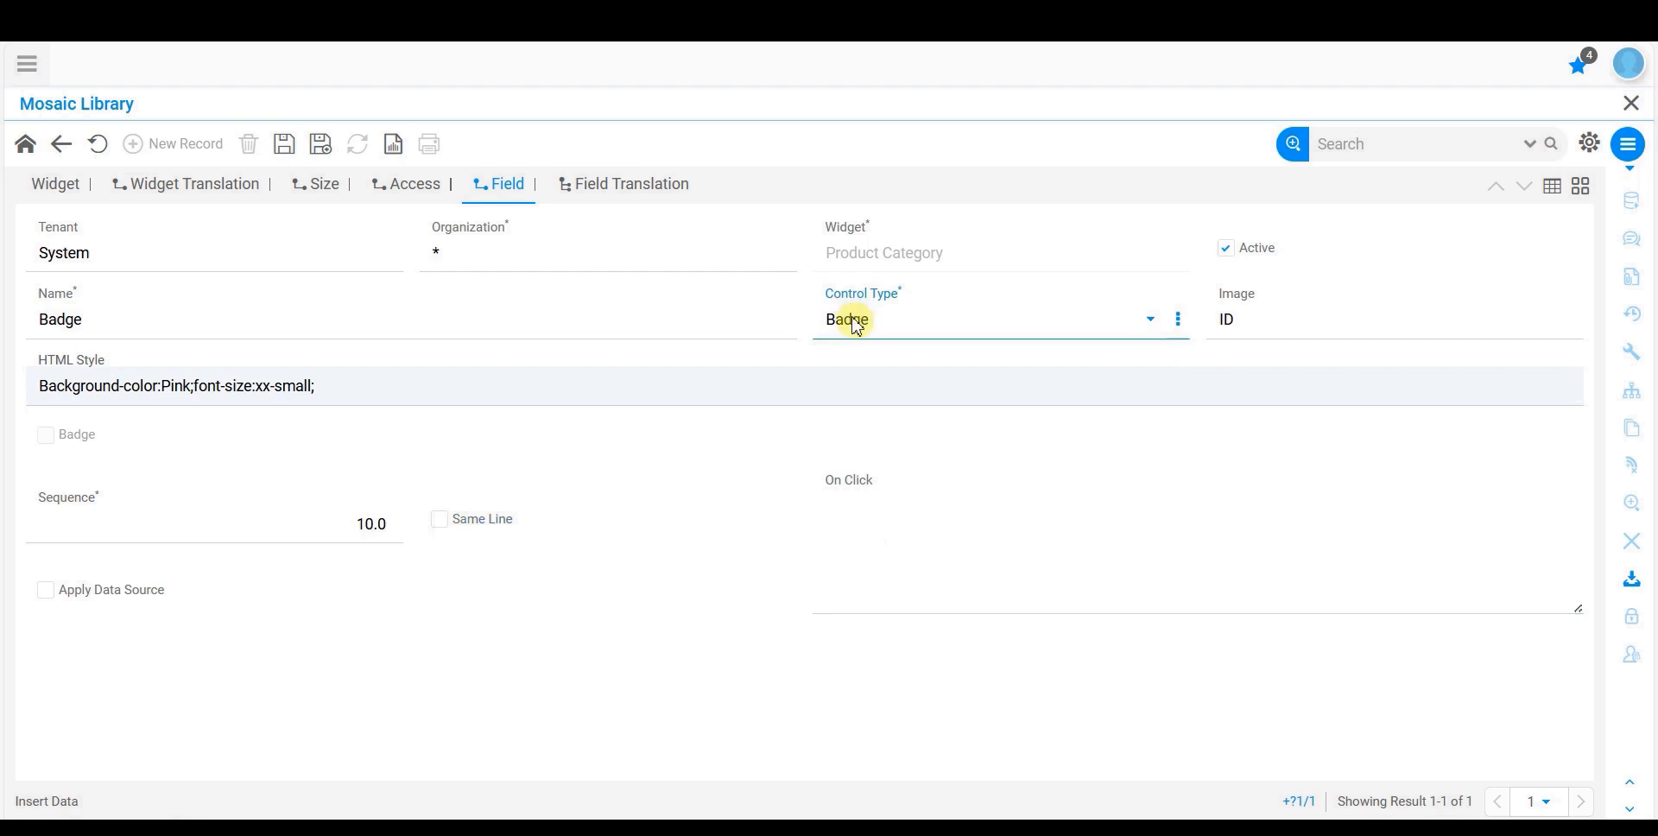
left_click(903, 473)
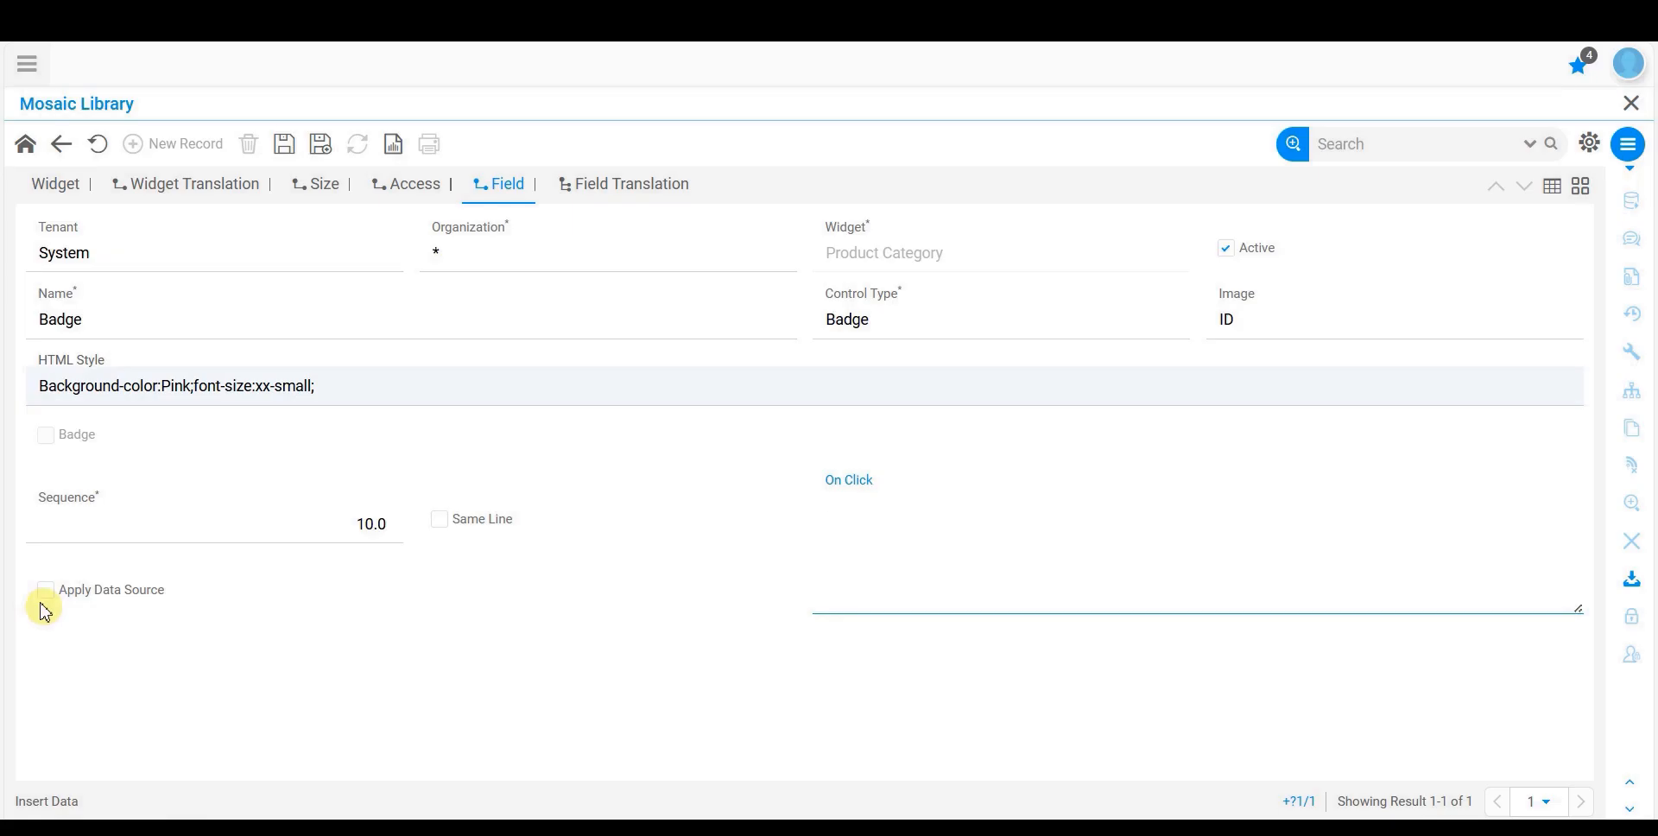
Step: Enable Apply Data Source for the Badge field and return to the widget record without saving the changes
left_click(46, 598)
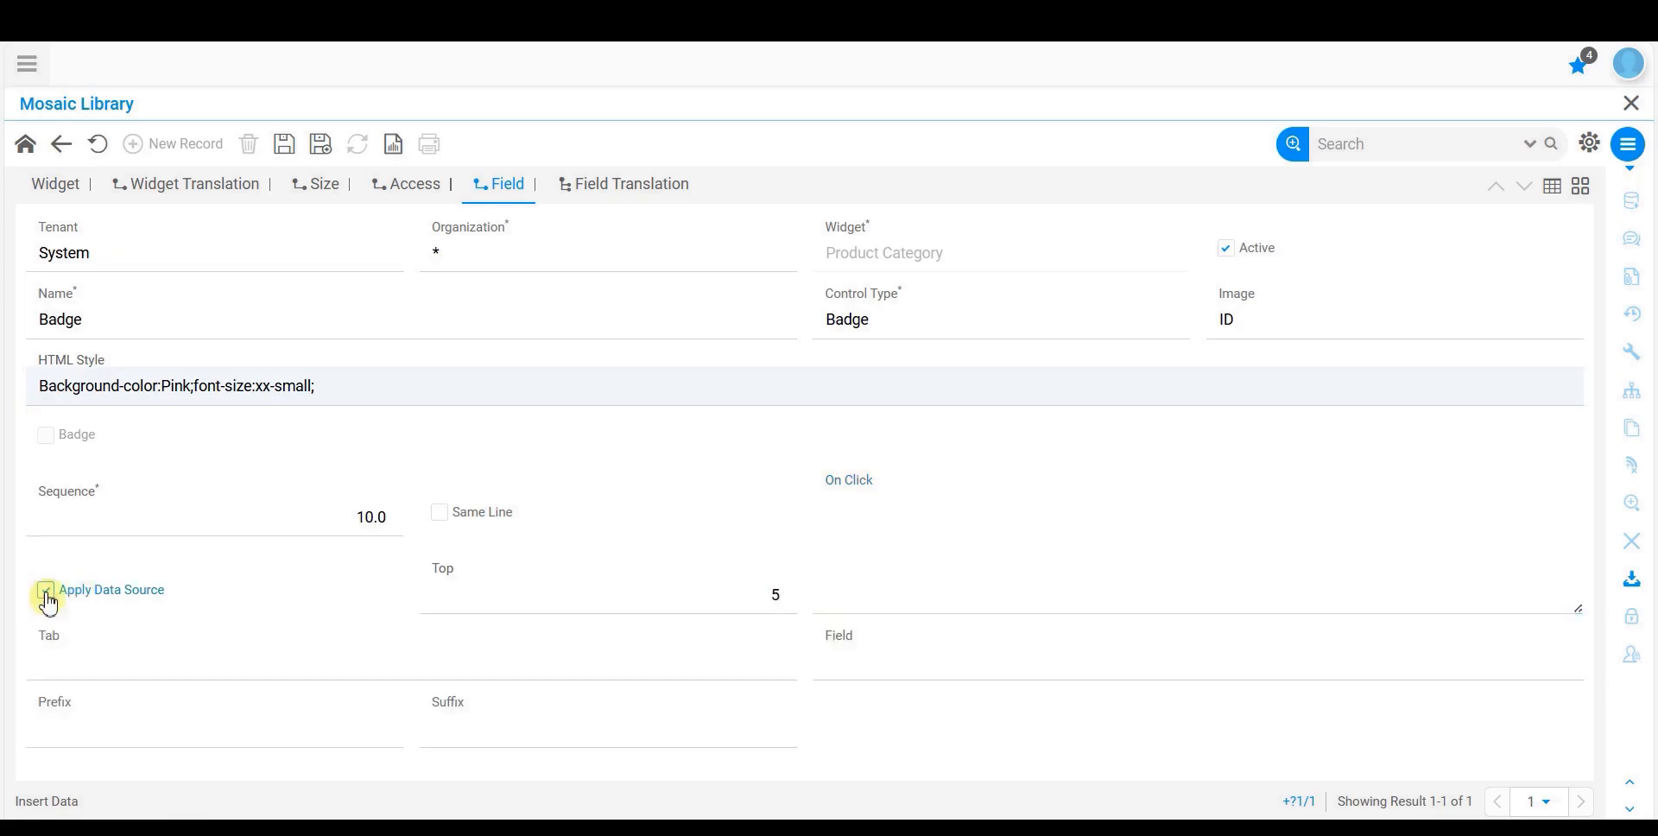
left_click(574, 591)
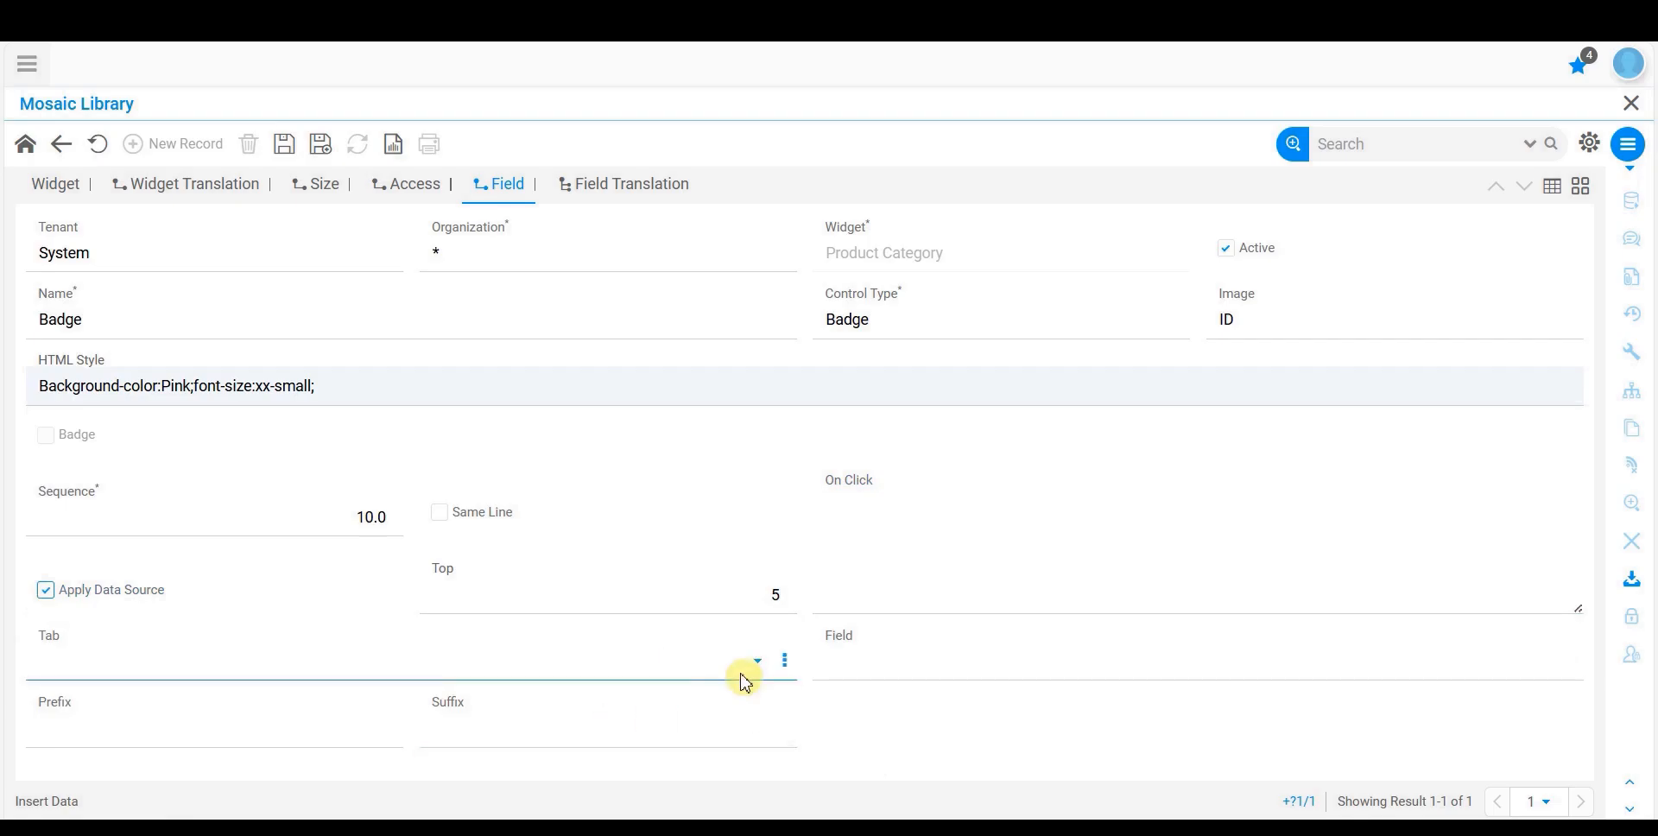
left_click(53, 184)
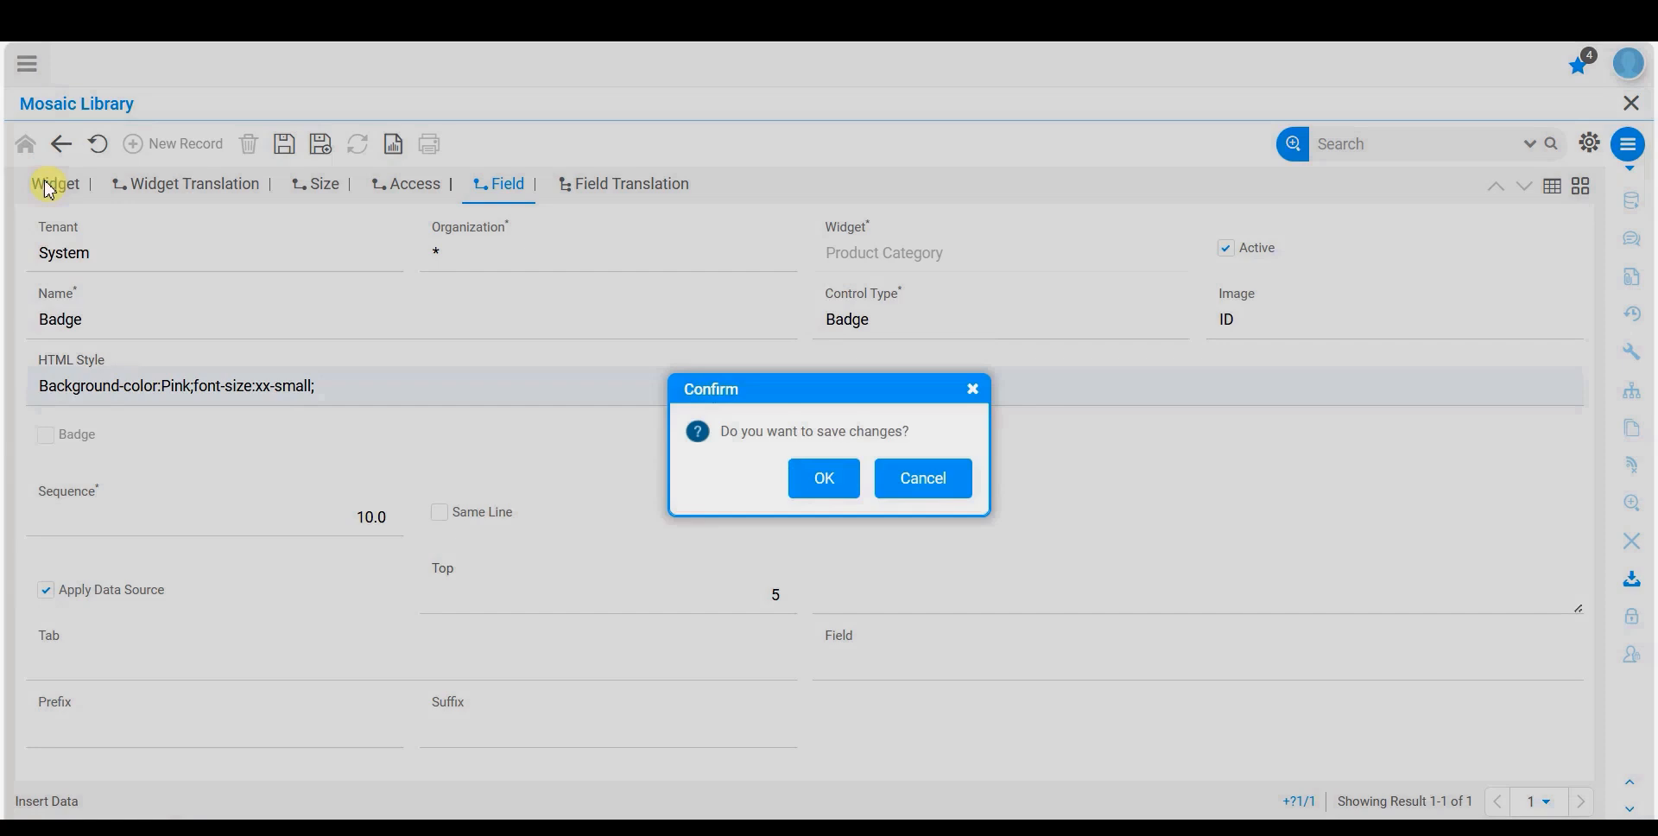
left_click(930, 479)
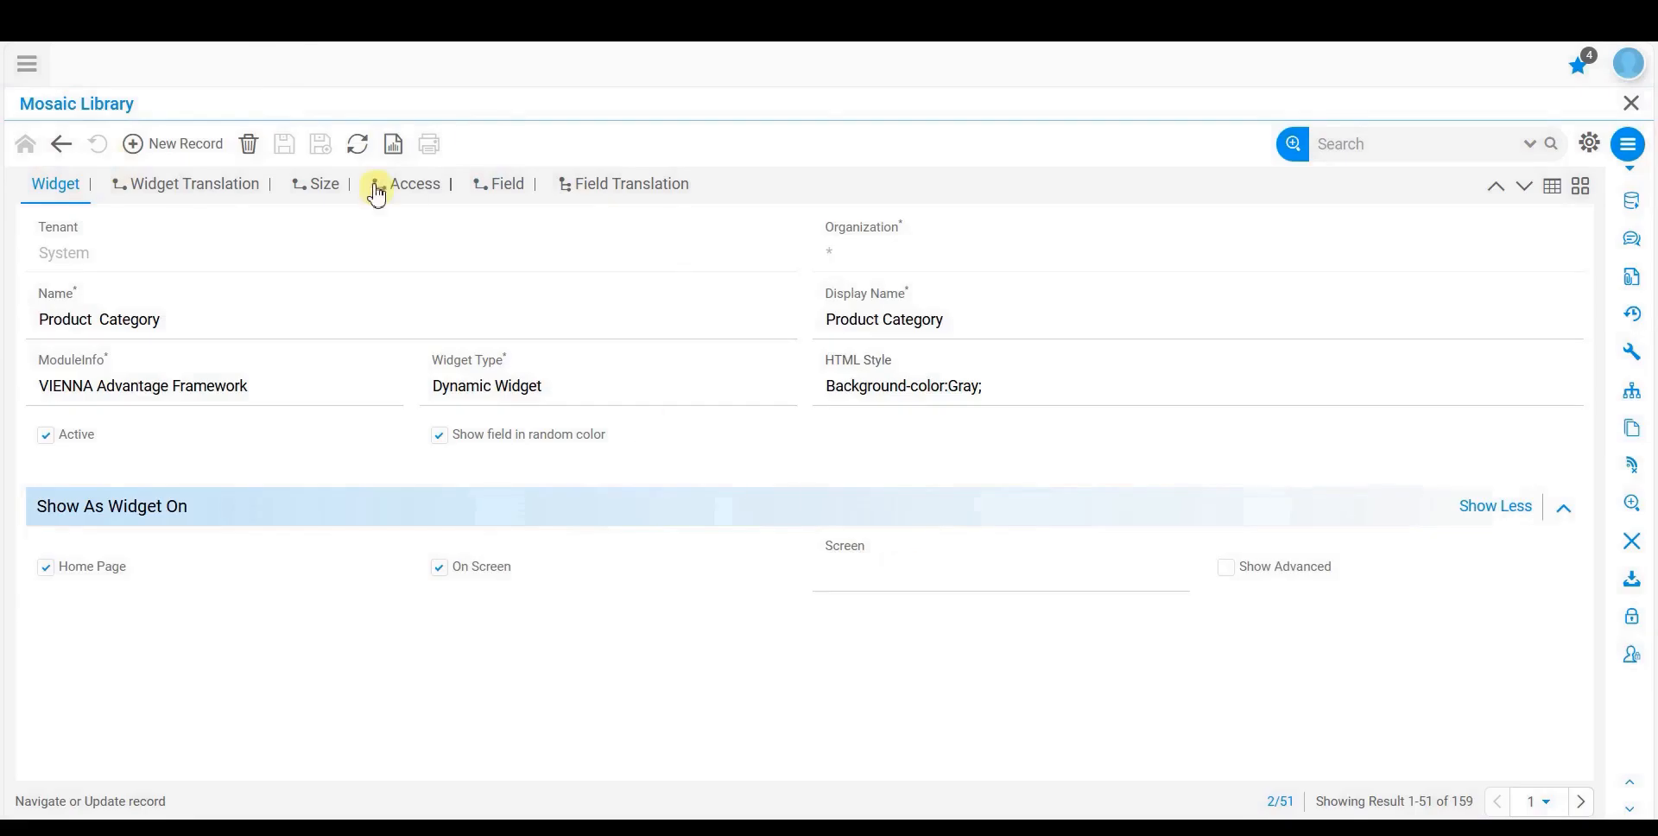
Step: Add a new field record to the Product Category widget, named Badge with control type Badge
left_click(514, 194)
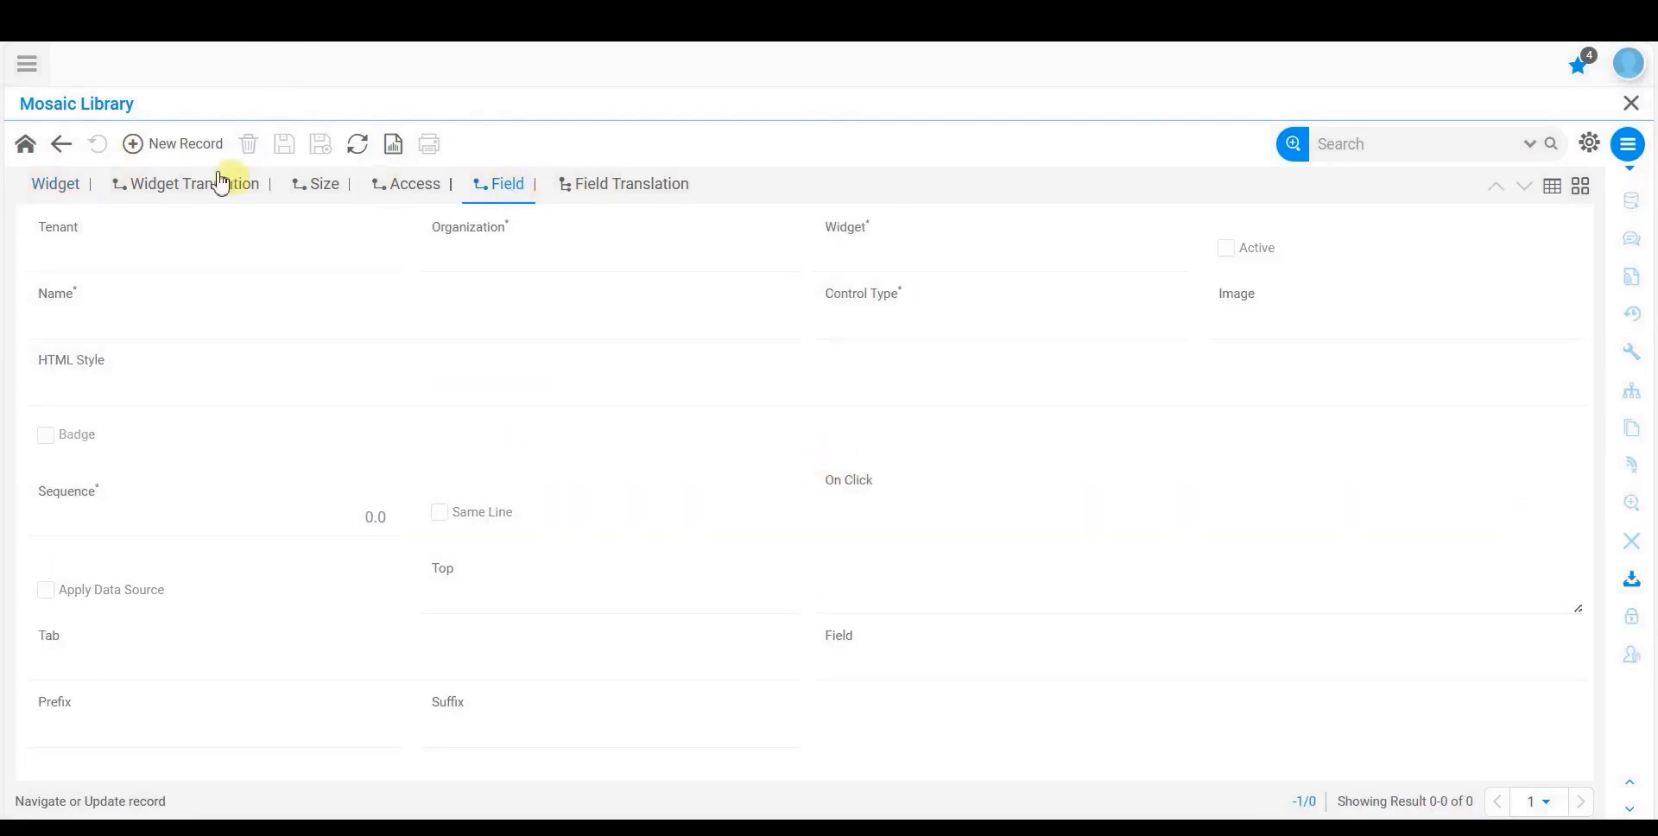
left_click(160, 145)
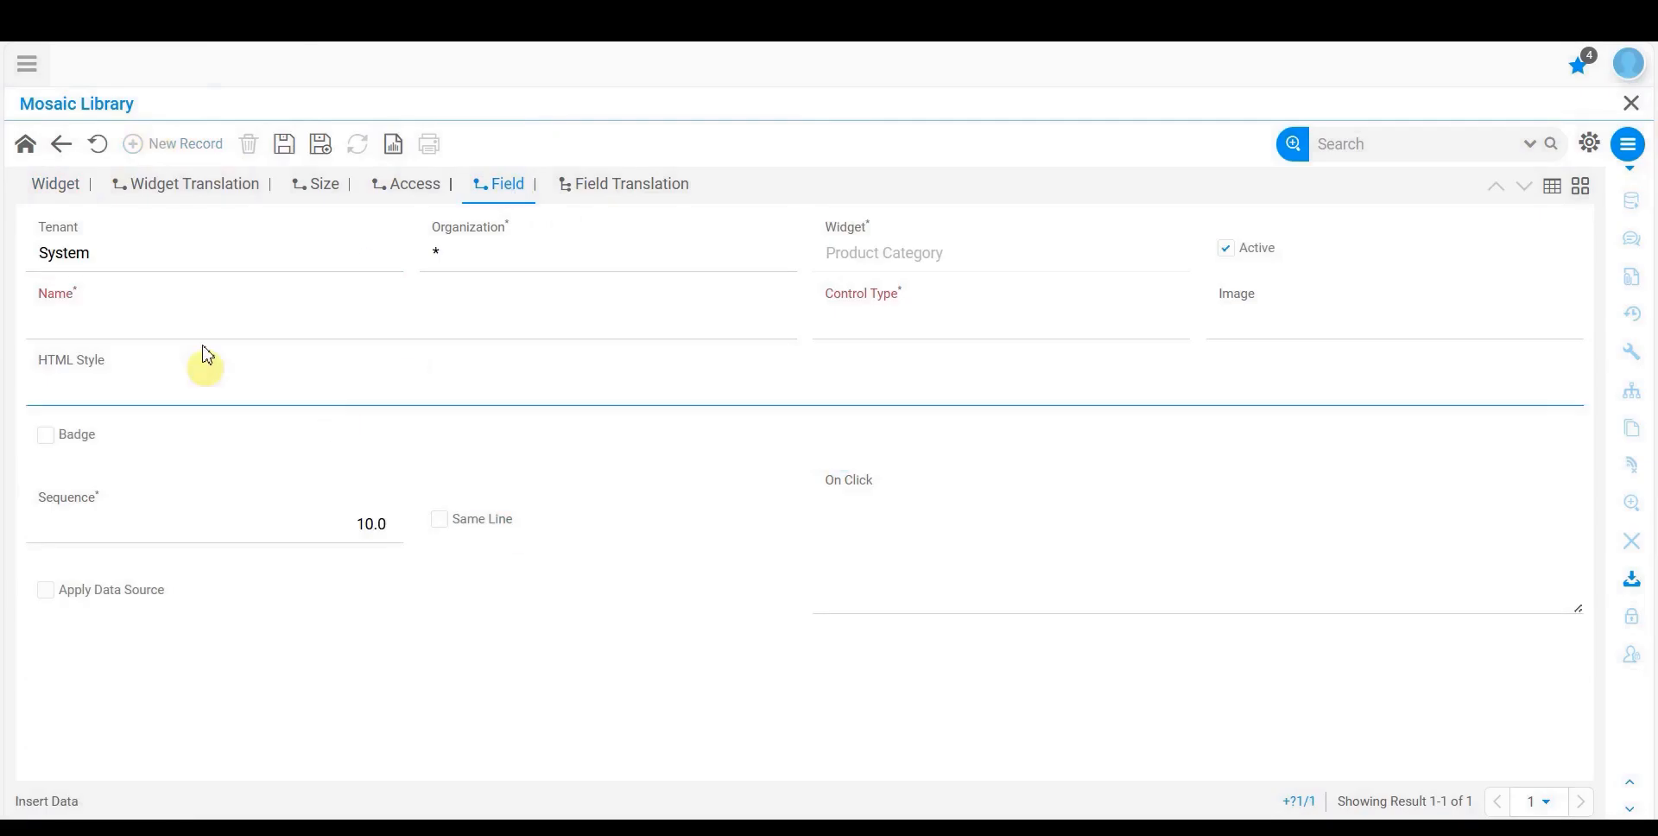
left_click(186, 308)
type("Badge")
left_click(832, 322)
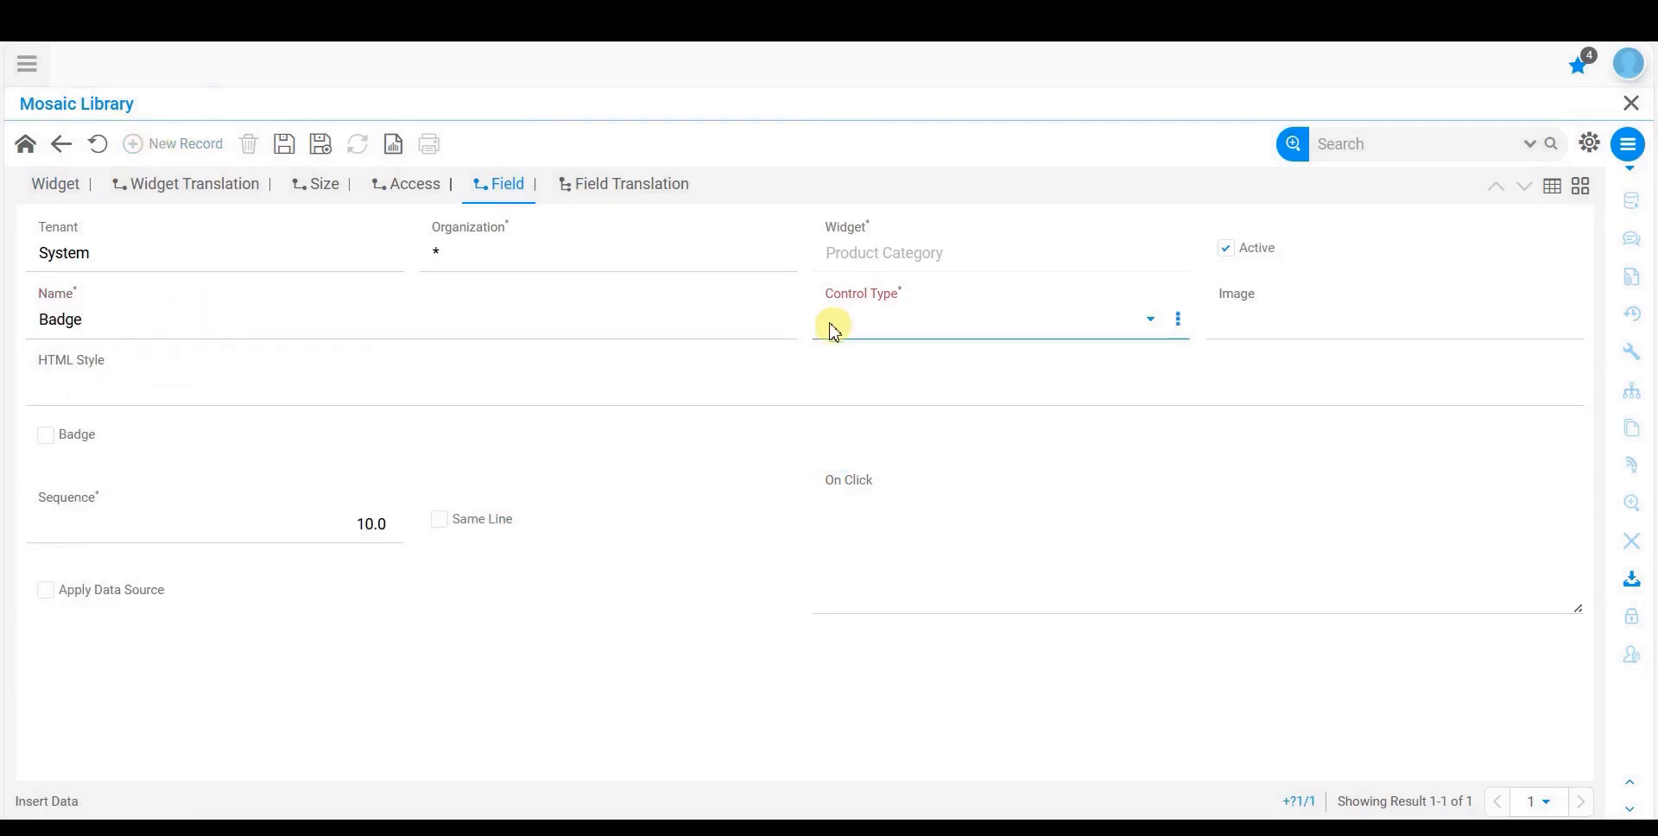
left_click(844, 361)
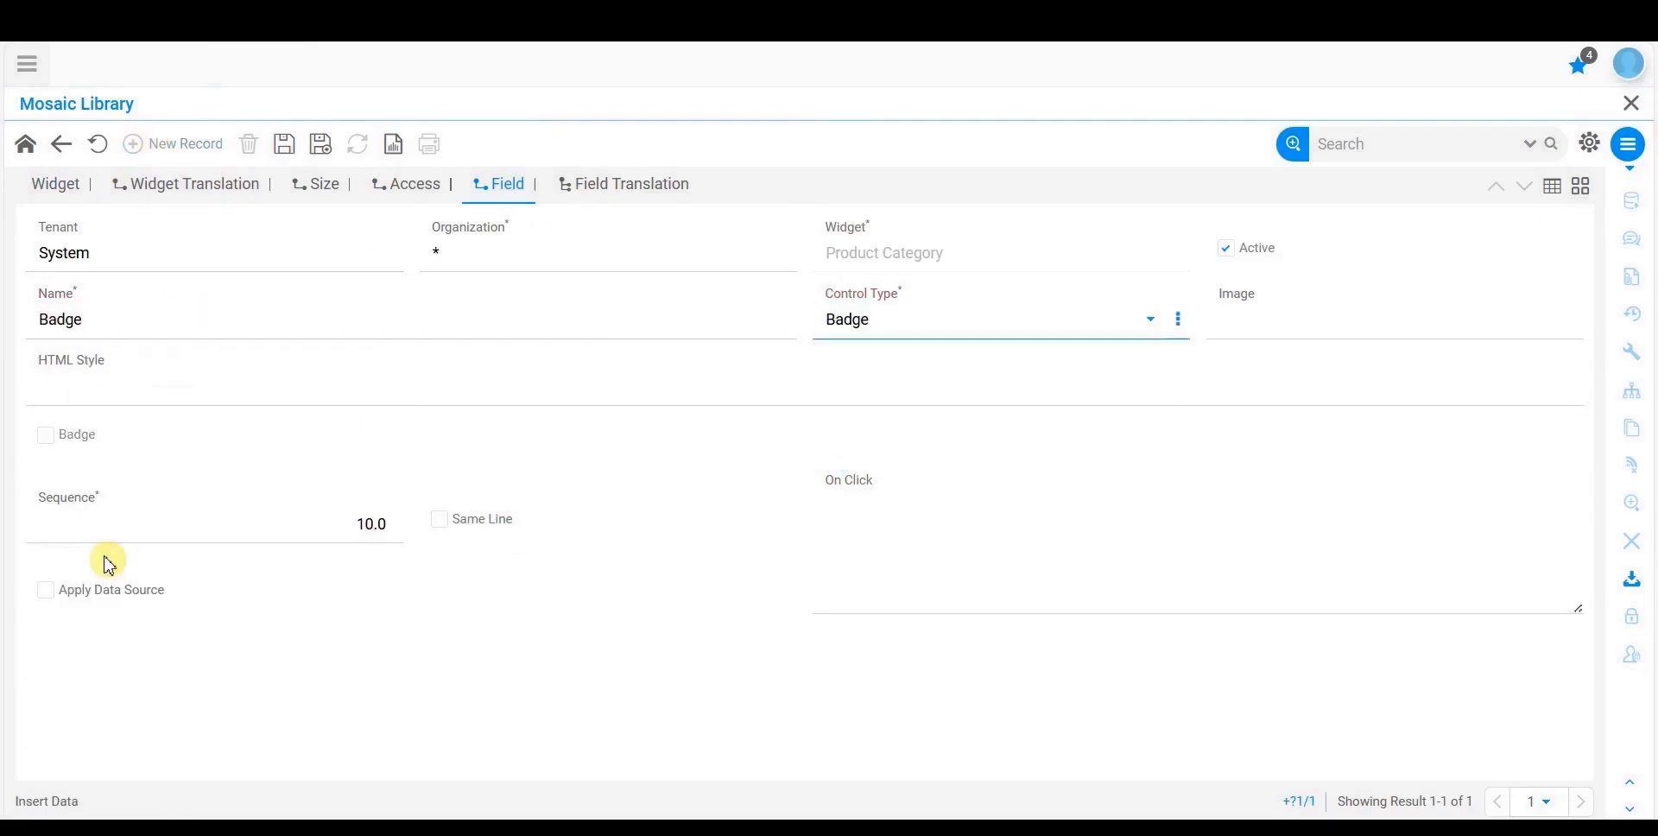
Step: Set the Badge field's HTML style to Background-color:Pink;font-size:xx-small; and save the record
left_click(294, 393)
type("Background-color:Pink;font-size:xx-small;")
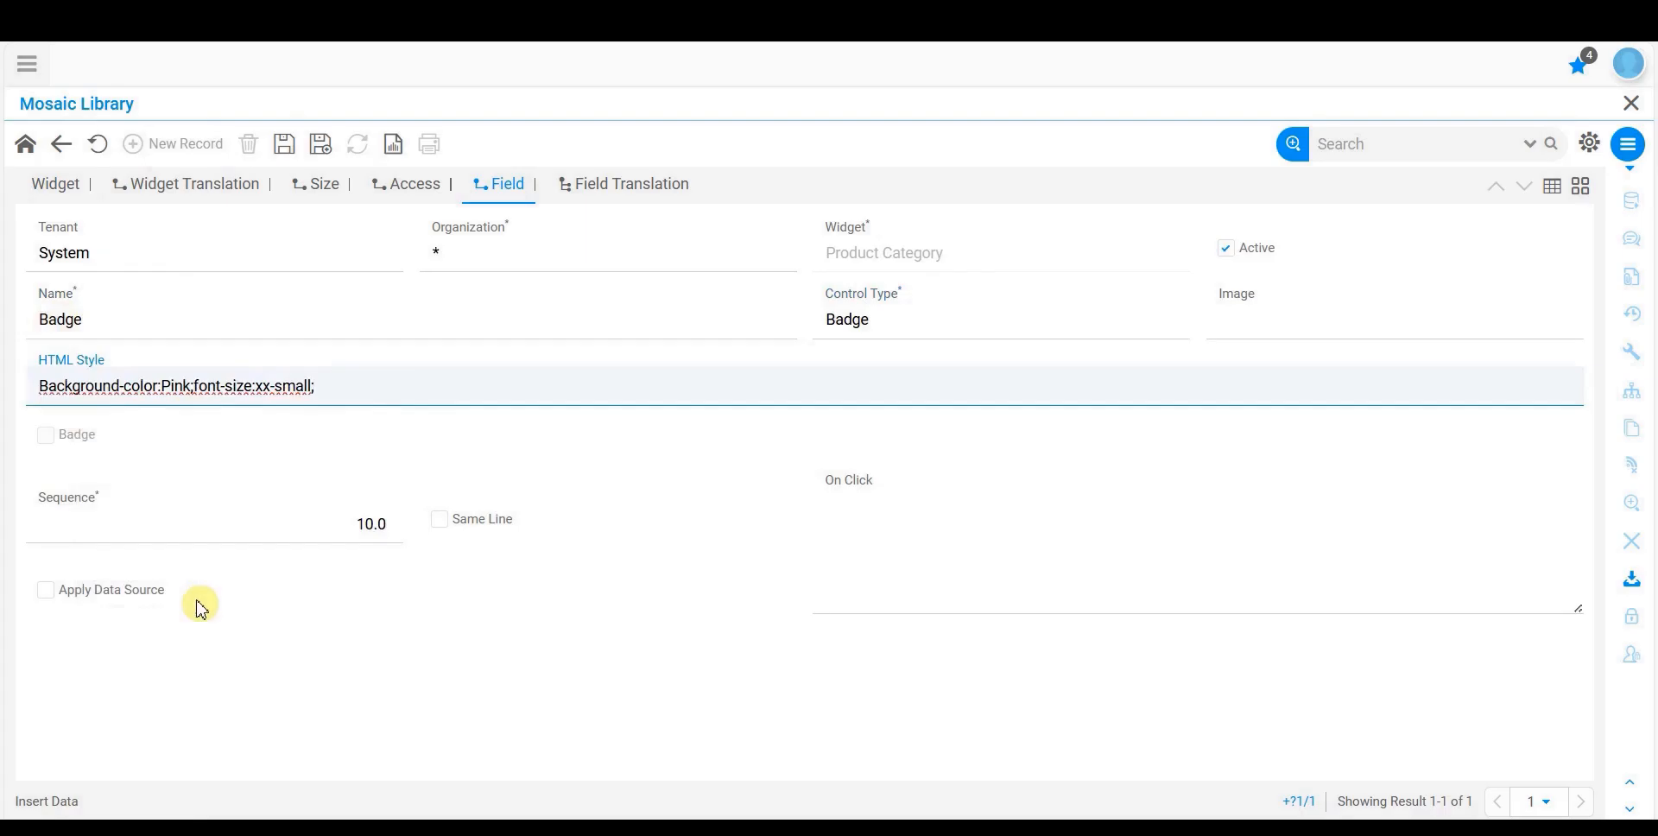
left_click(285, 144)
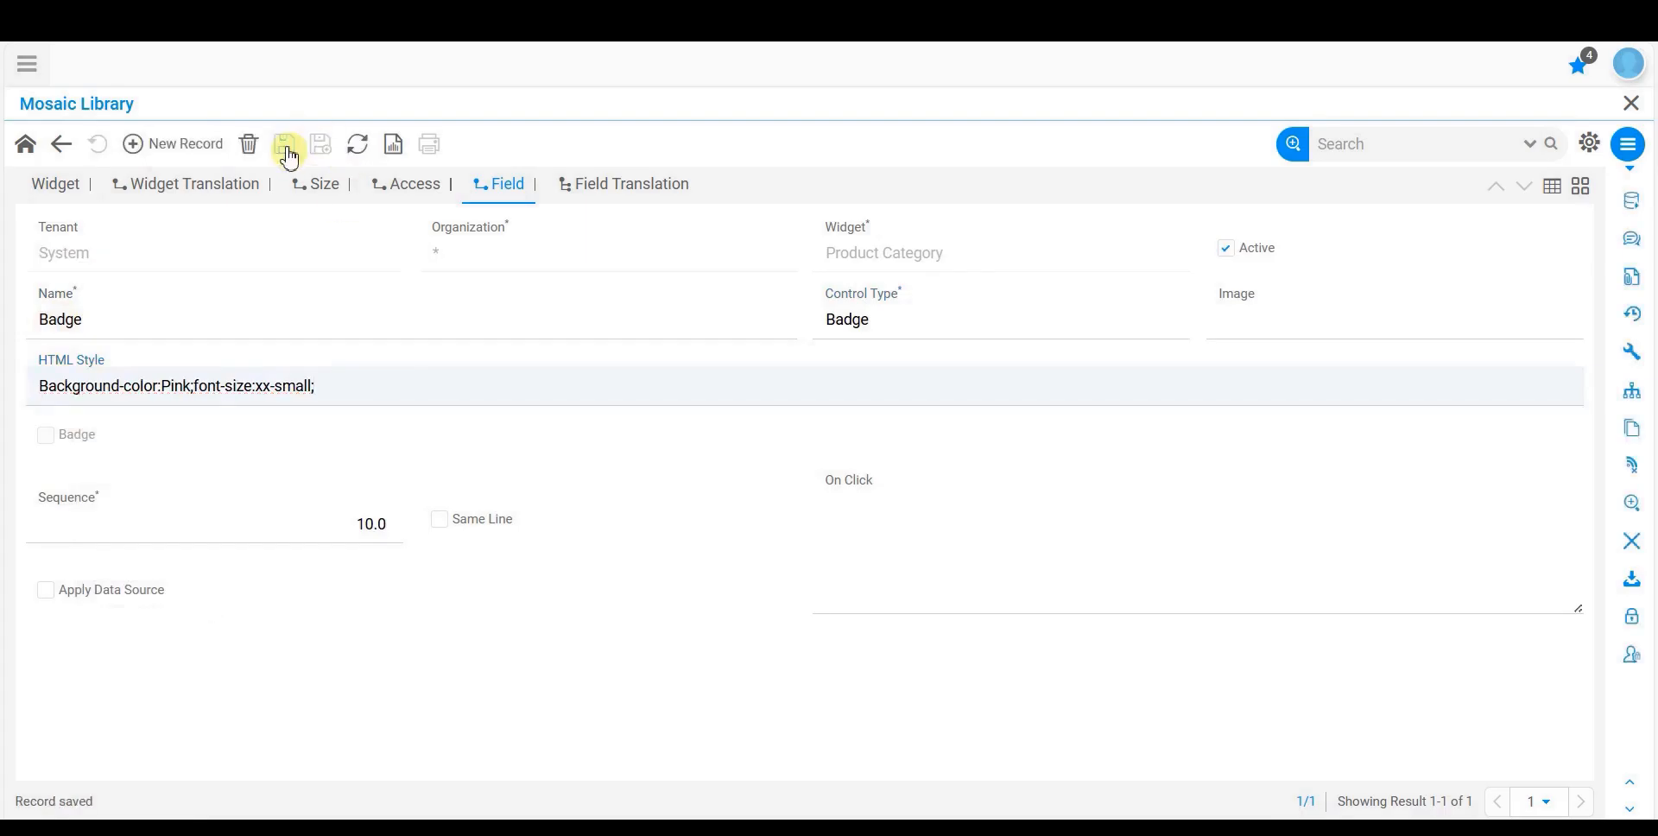
Step: Add another field record named Button with control type Button and HTML style Background-color:yellow;
left_click(133, 144)
left_click(334, 331)
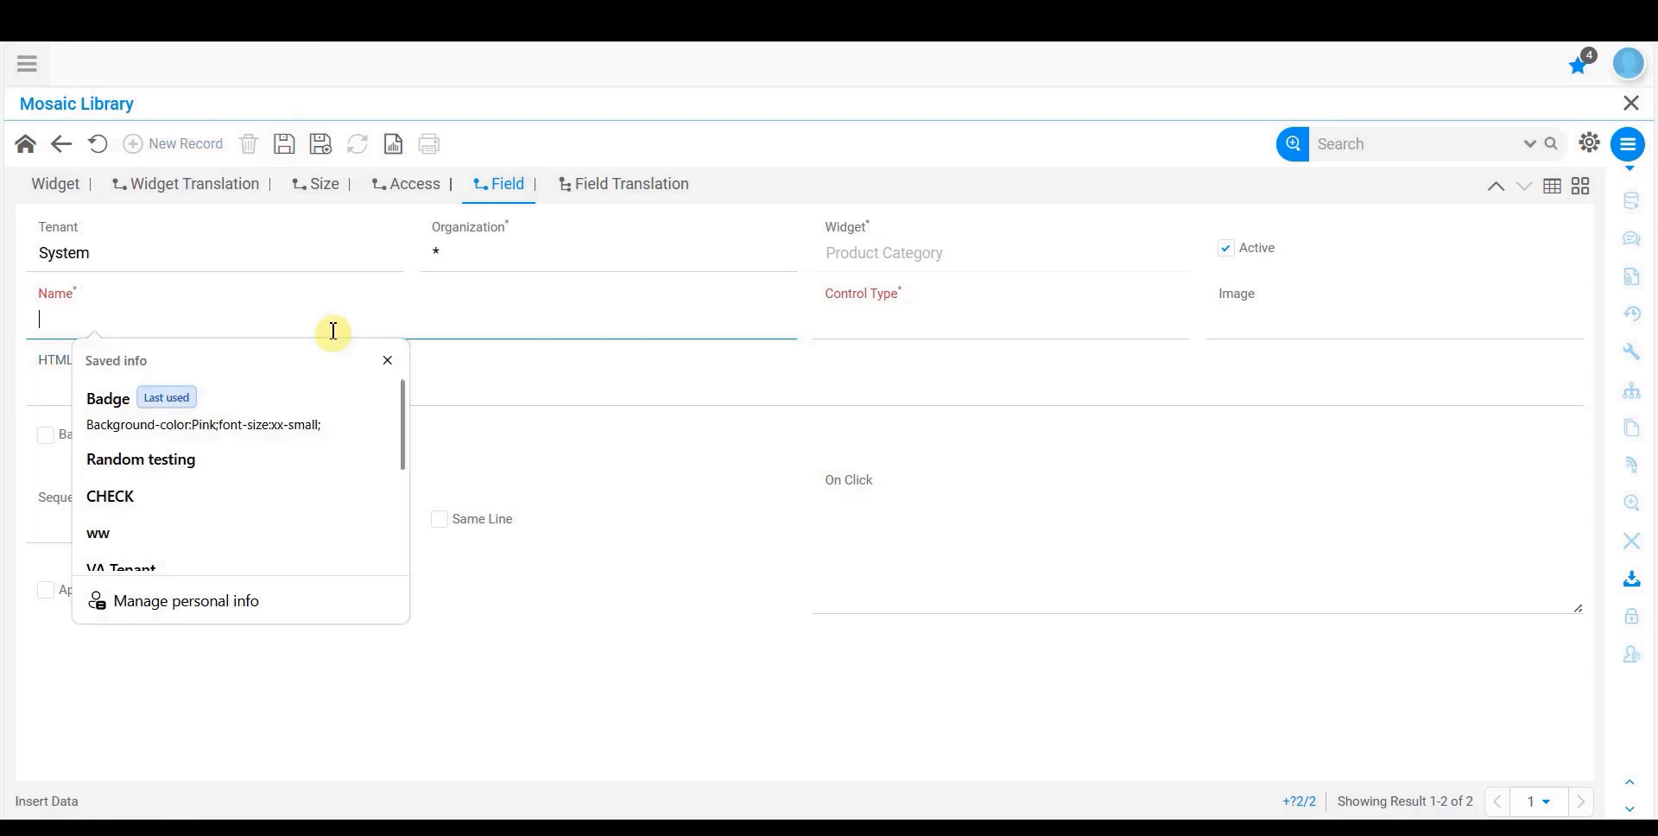
type("Butto")
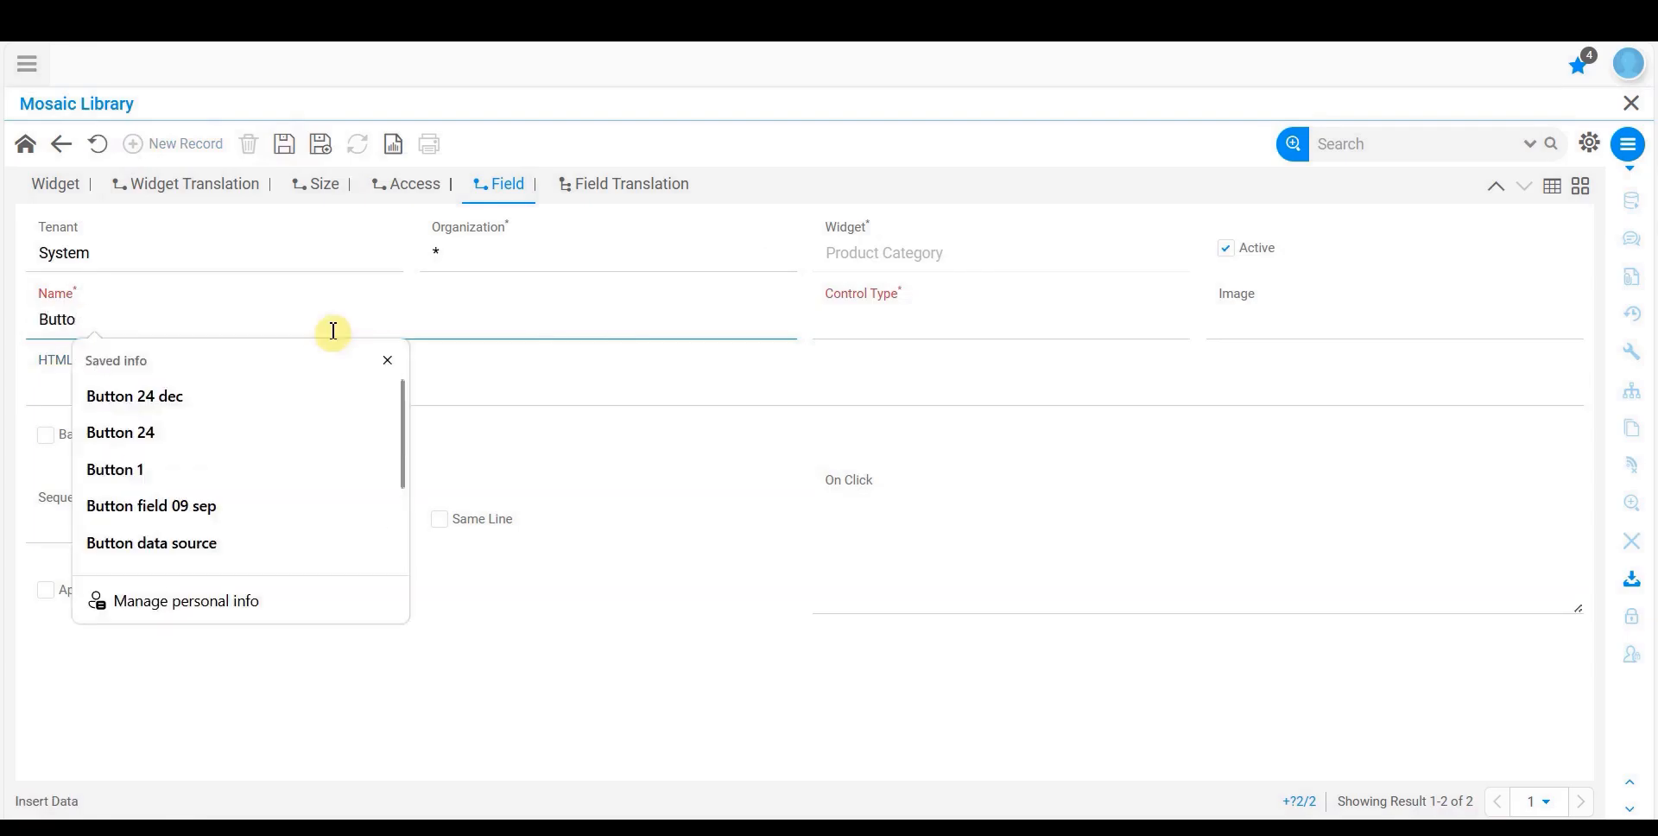
type("n")
left_click(941, 332)
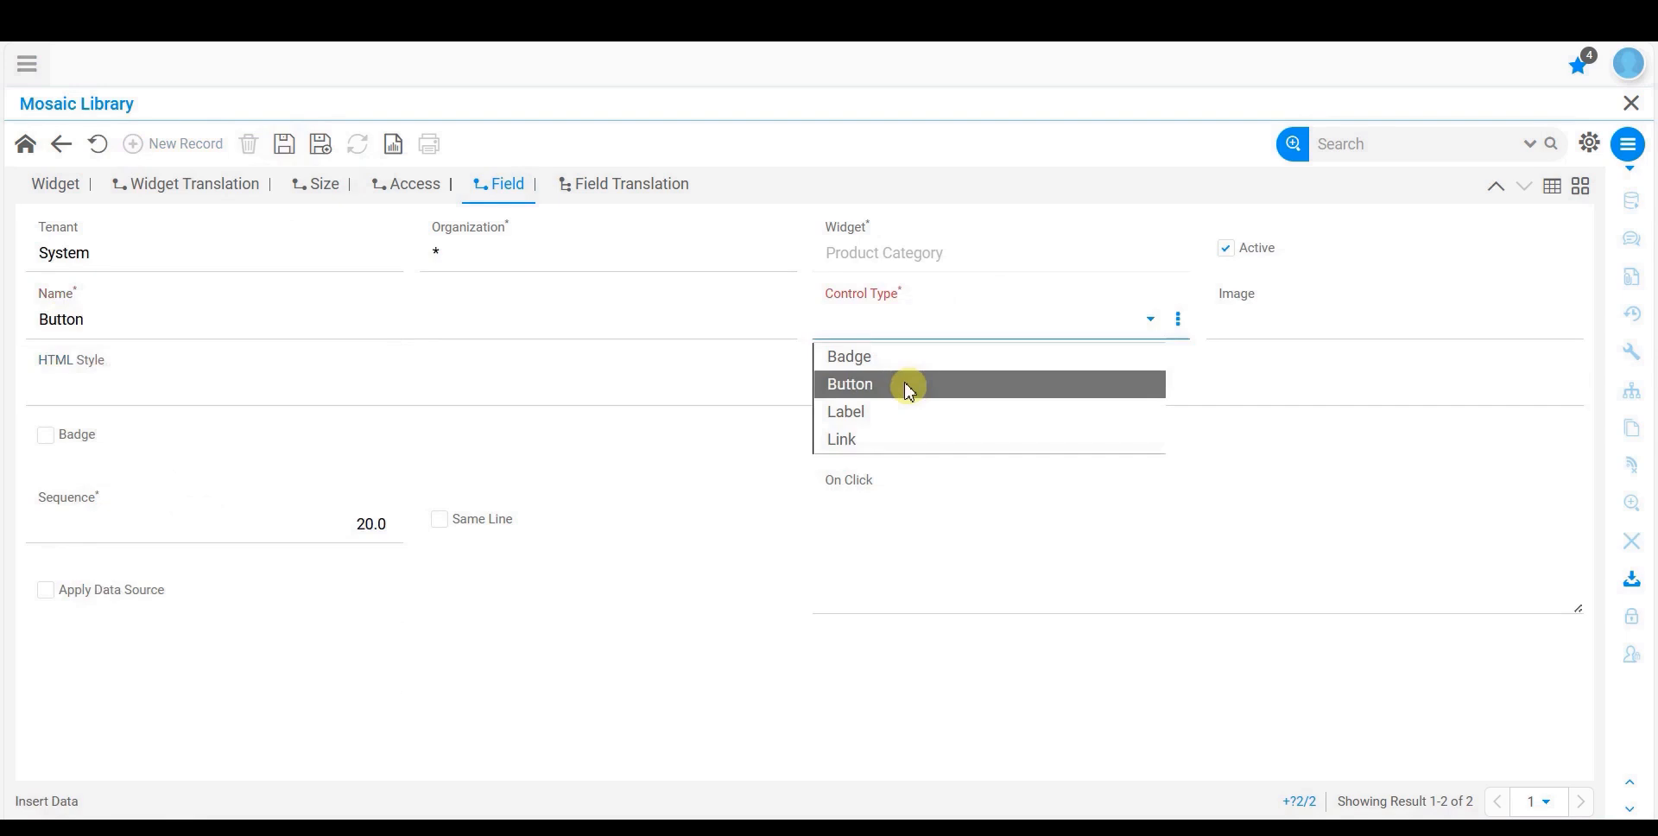
left_click(908, 388)
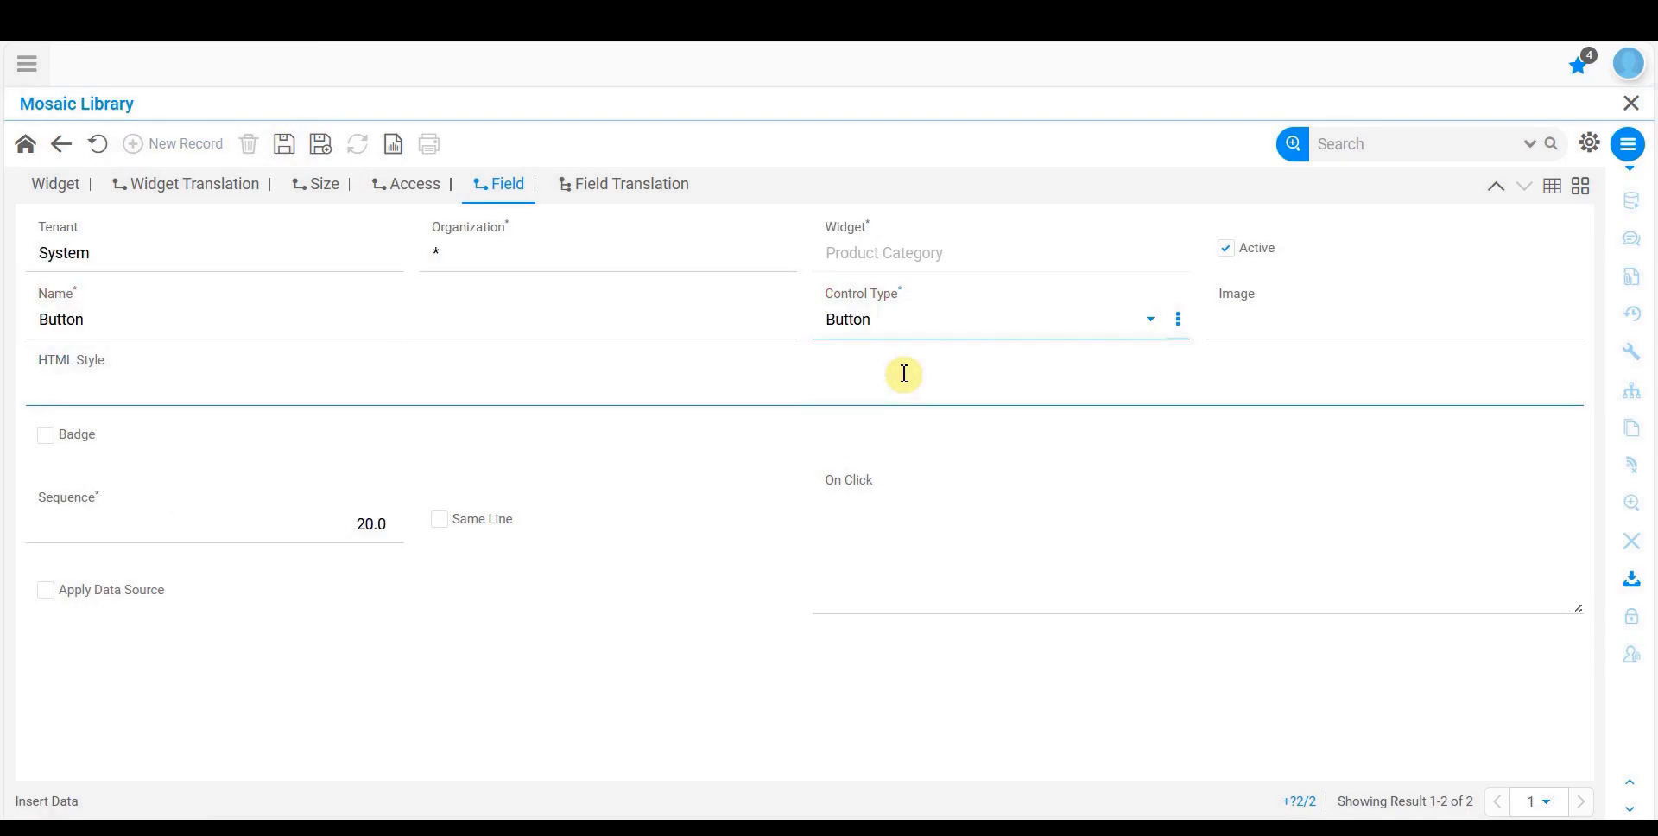
Step: Copy the JSON block ending with ActionName "Product Category" from the text notes and paste it into the Button field's On Click setting
left_click(936, 562)
key("alt+Tab")
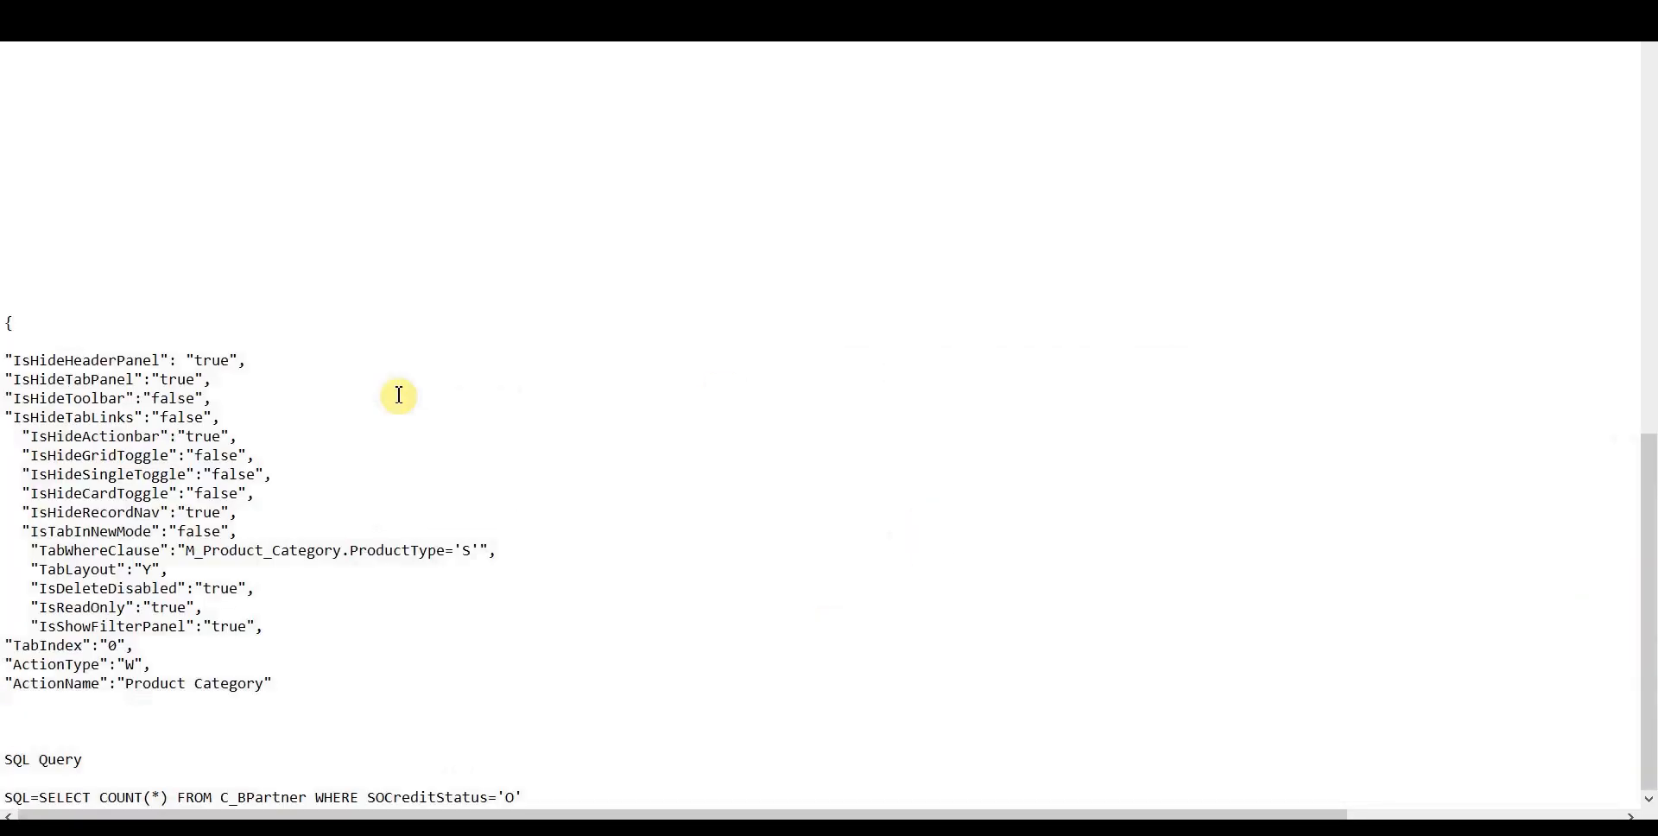
left_click_drag(6, 323, 284, 681)
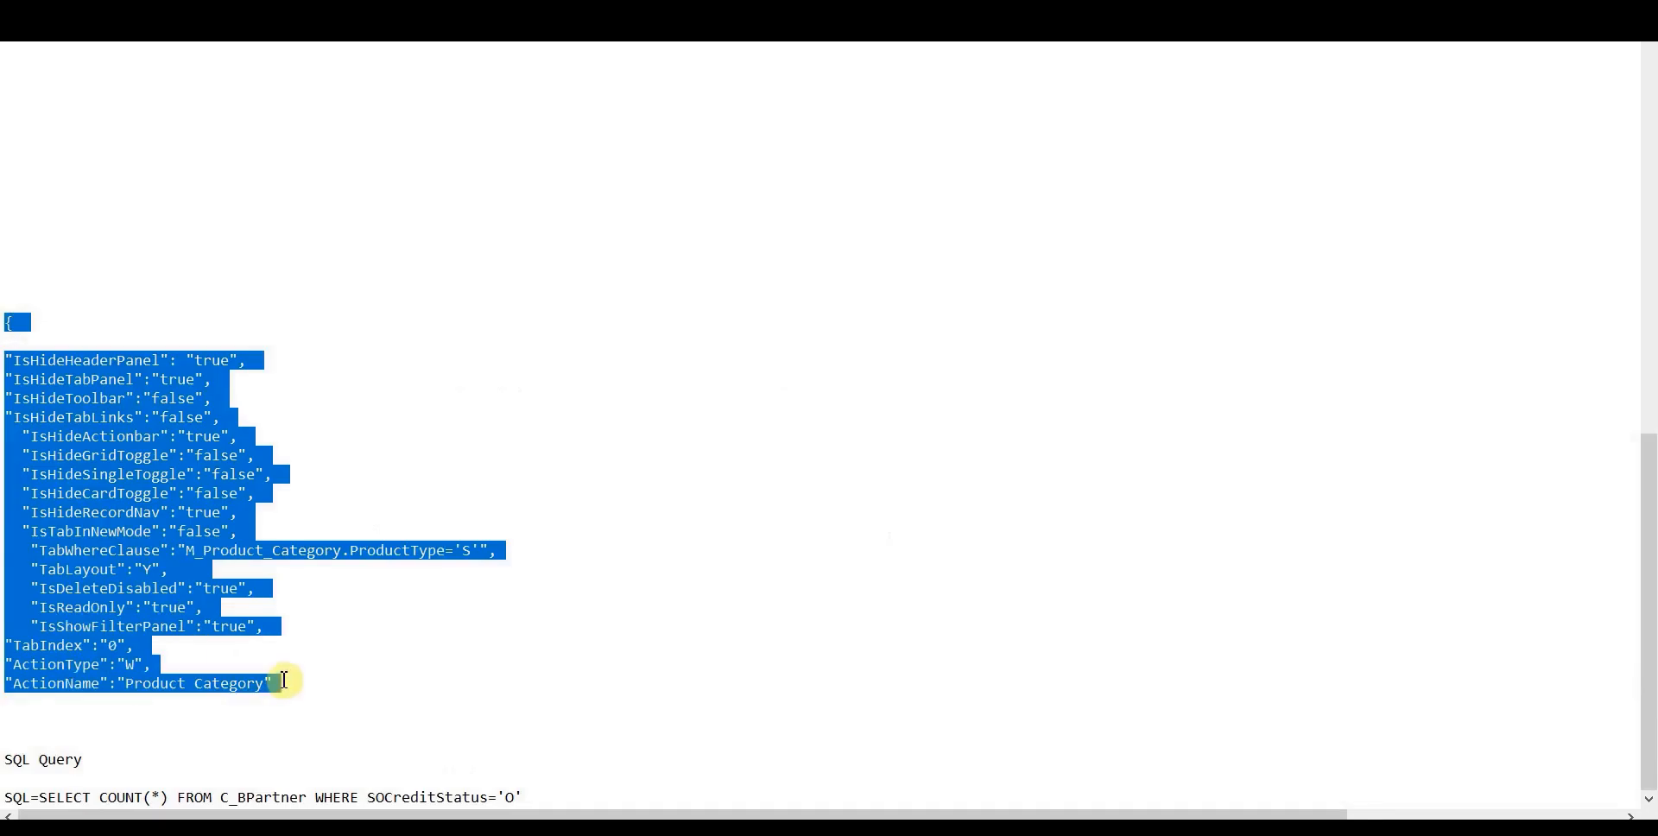
key("ctrl+c")
key("alt+Tab")
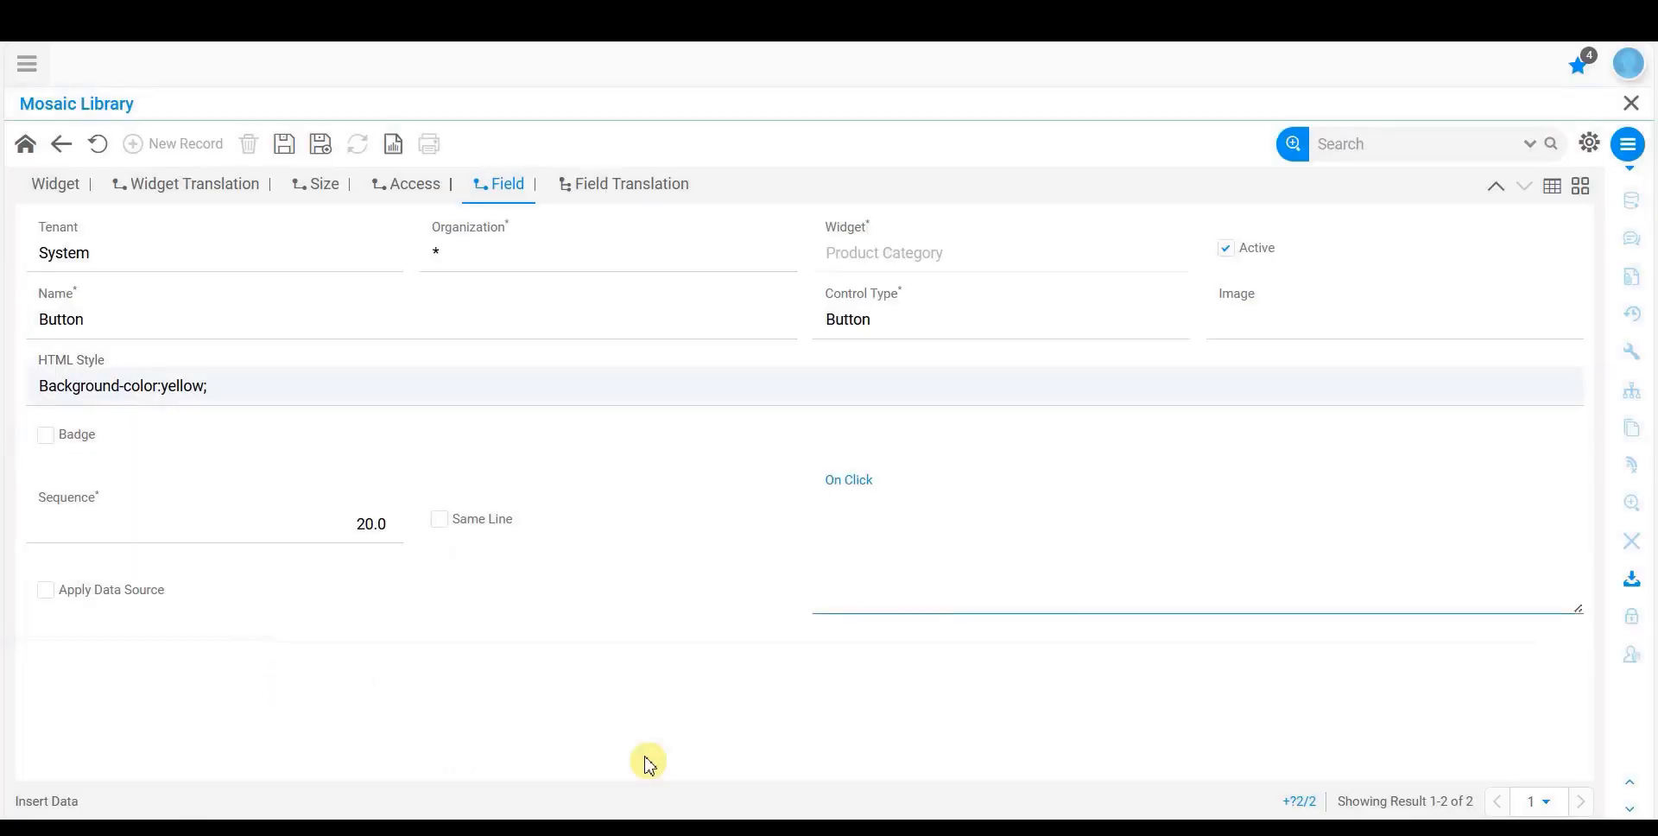
key("ctrl+v")
scroll(879, 551, "up", 3)
scroll(879, 550, "up", 2)
scroll(880, 551, "down", 6)
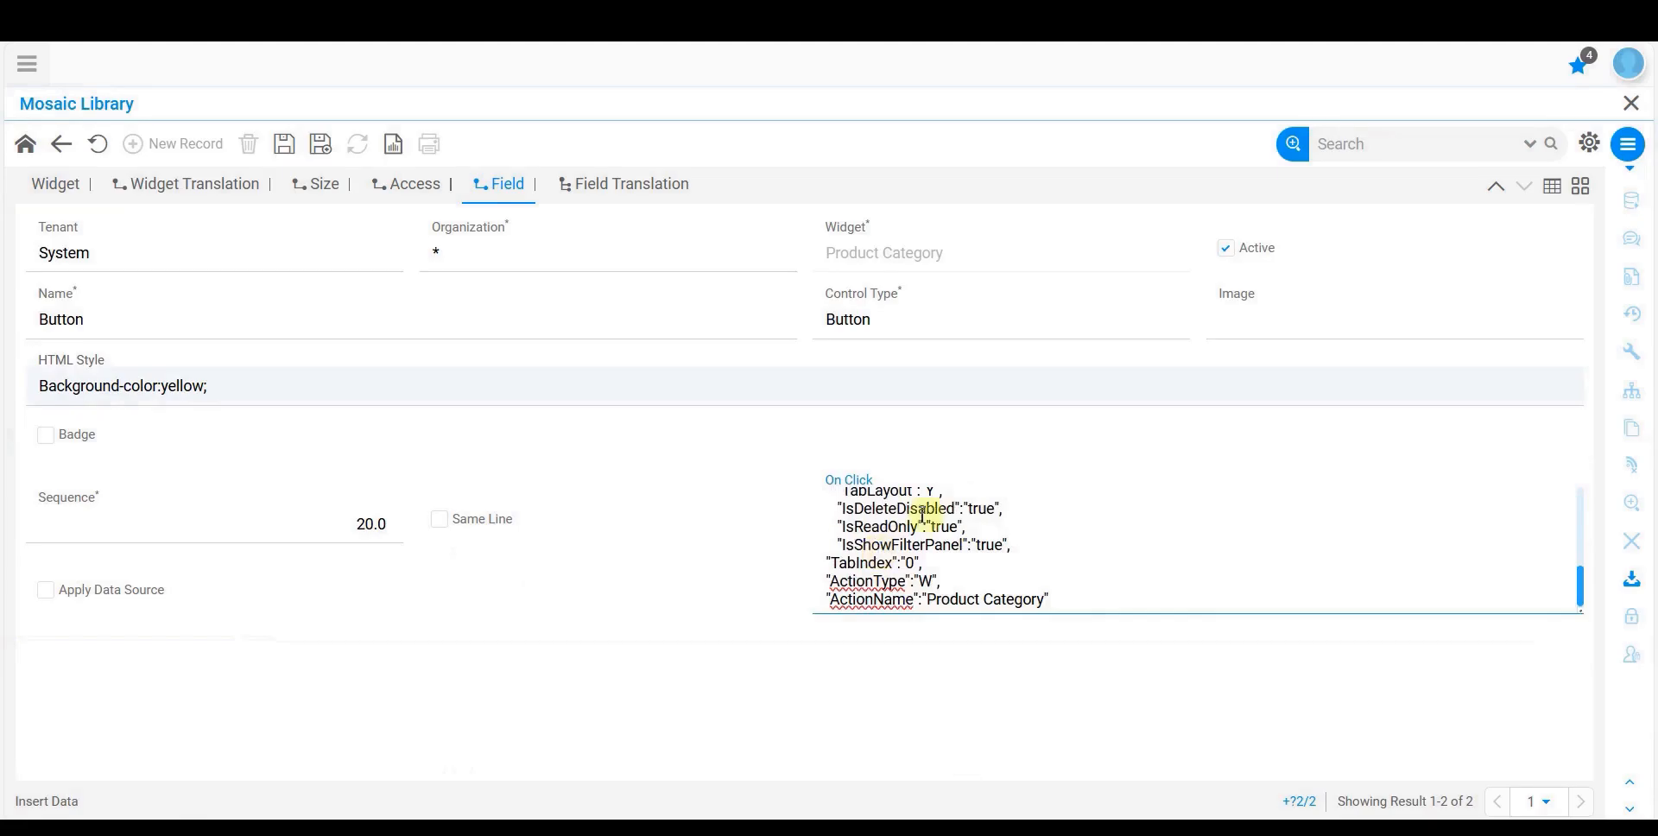
Step: Save the Button field record, and add and save another field record named Label with control type Label
left_click(284, 144)
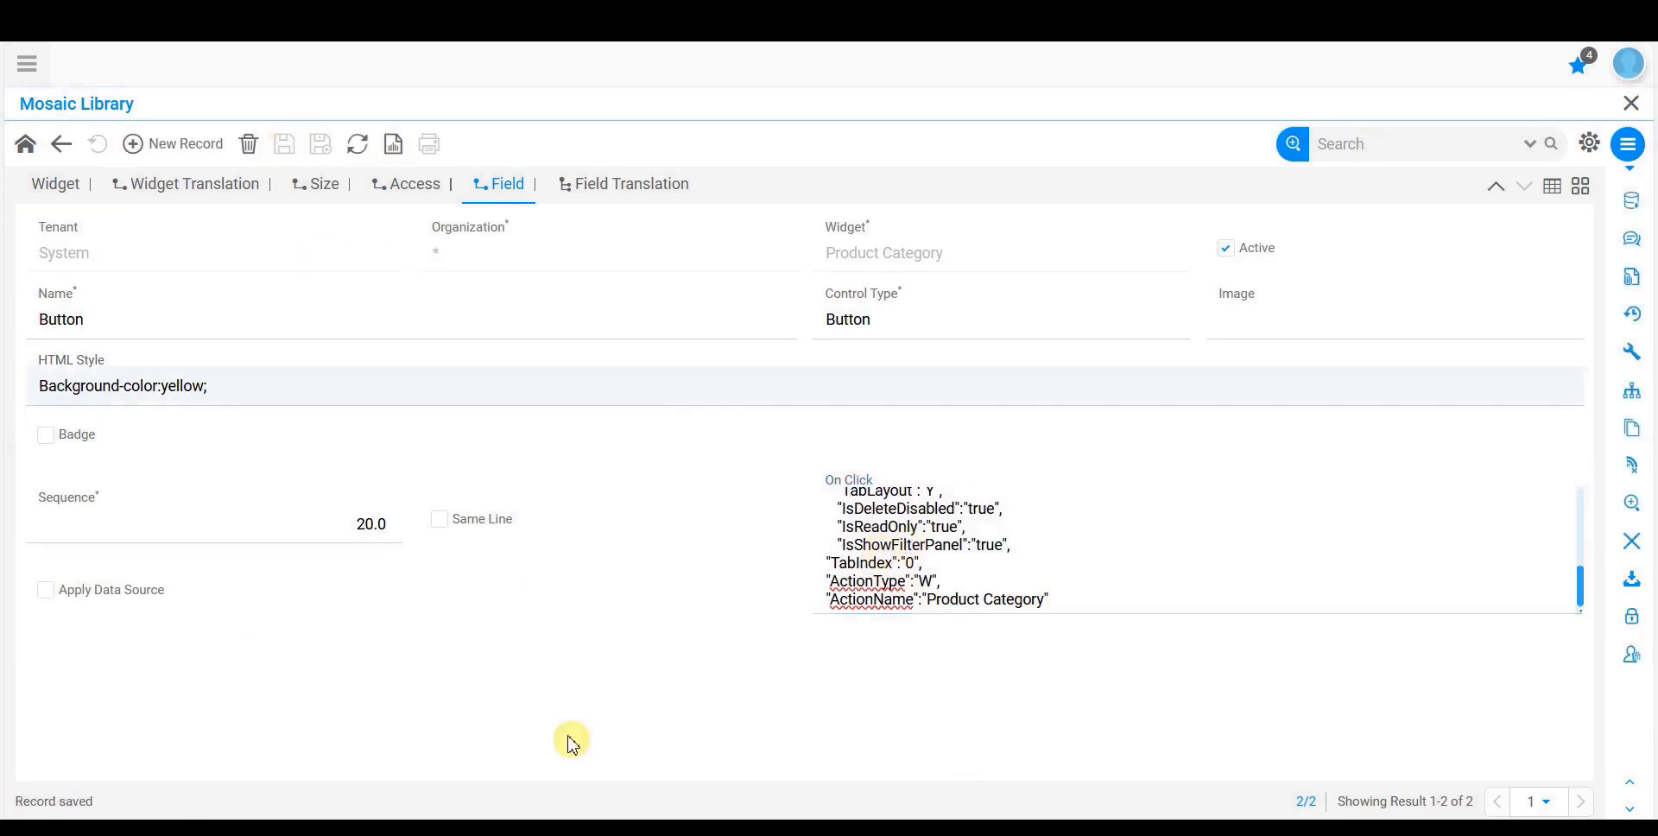
left_click(164, 144)
left_click(136, 319)
type("Label")
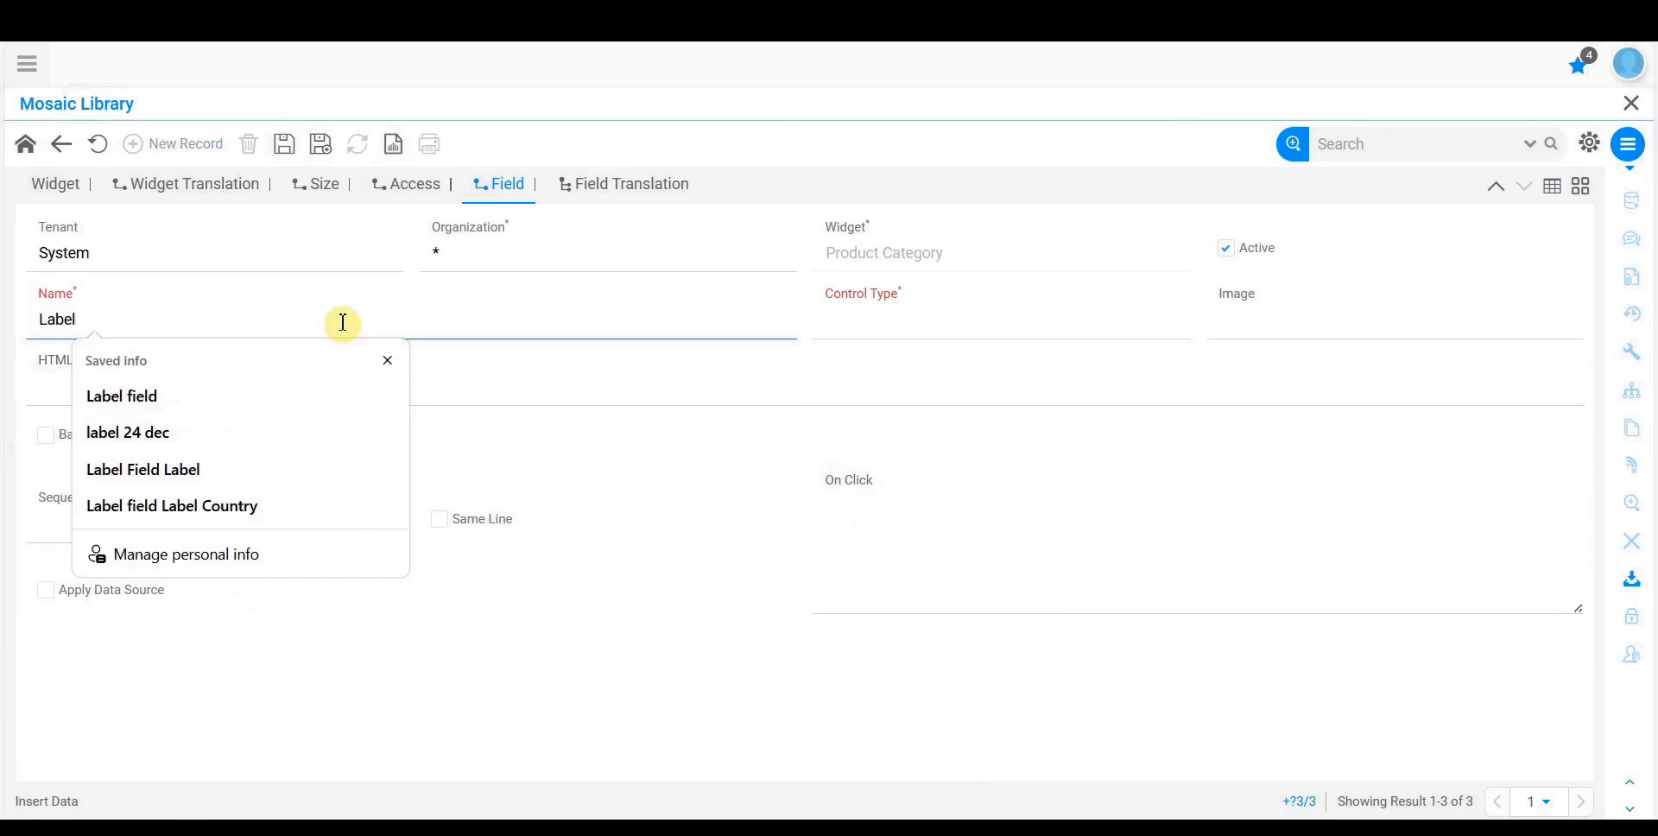
key("Escape")
left_click(921, 323)
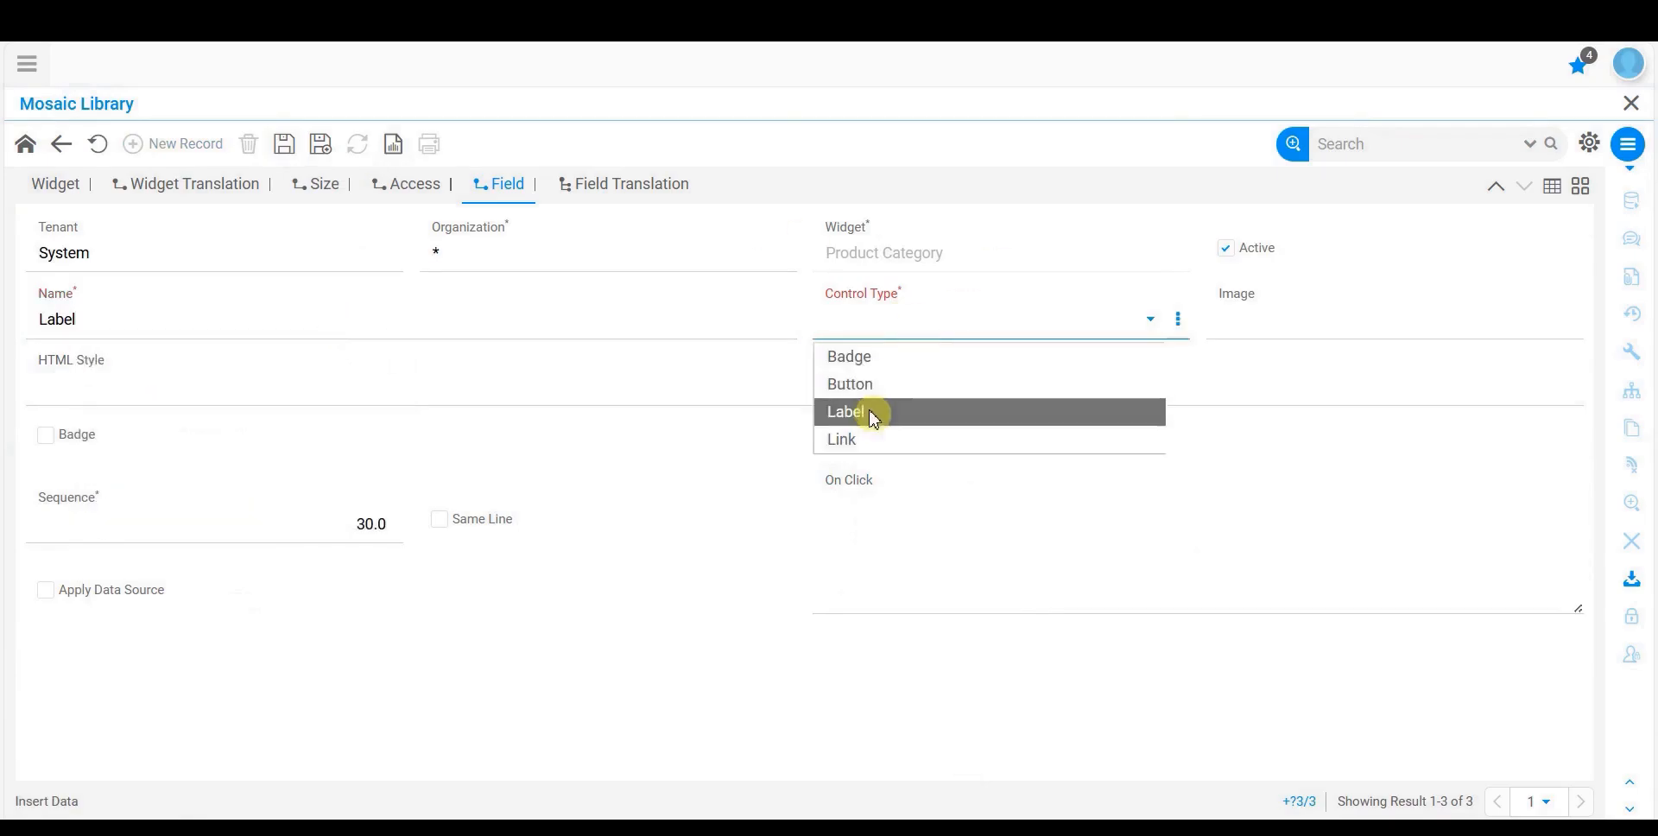
left_click(874, 418)
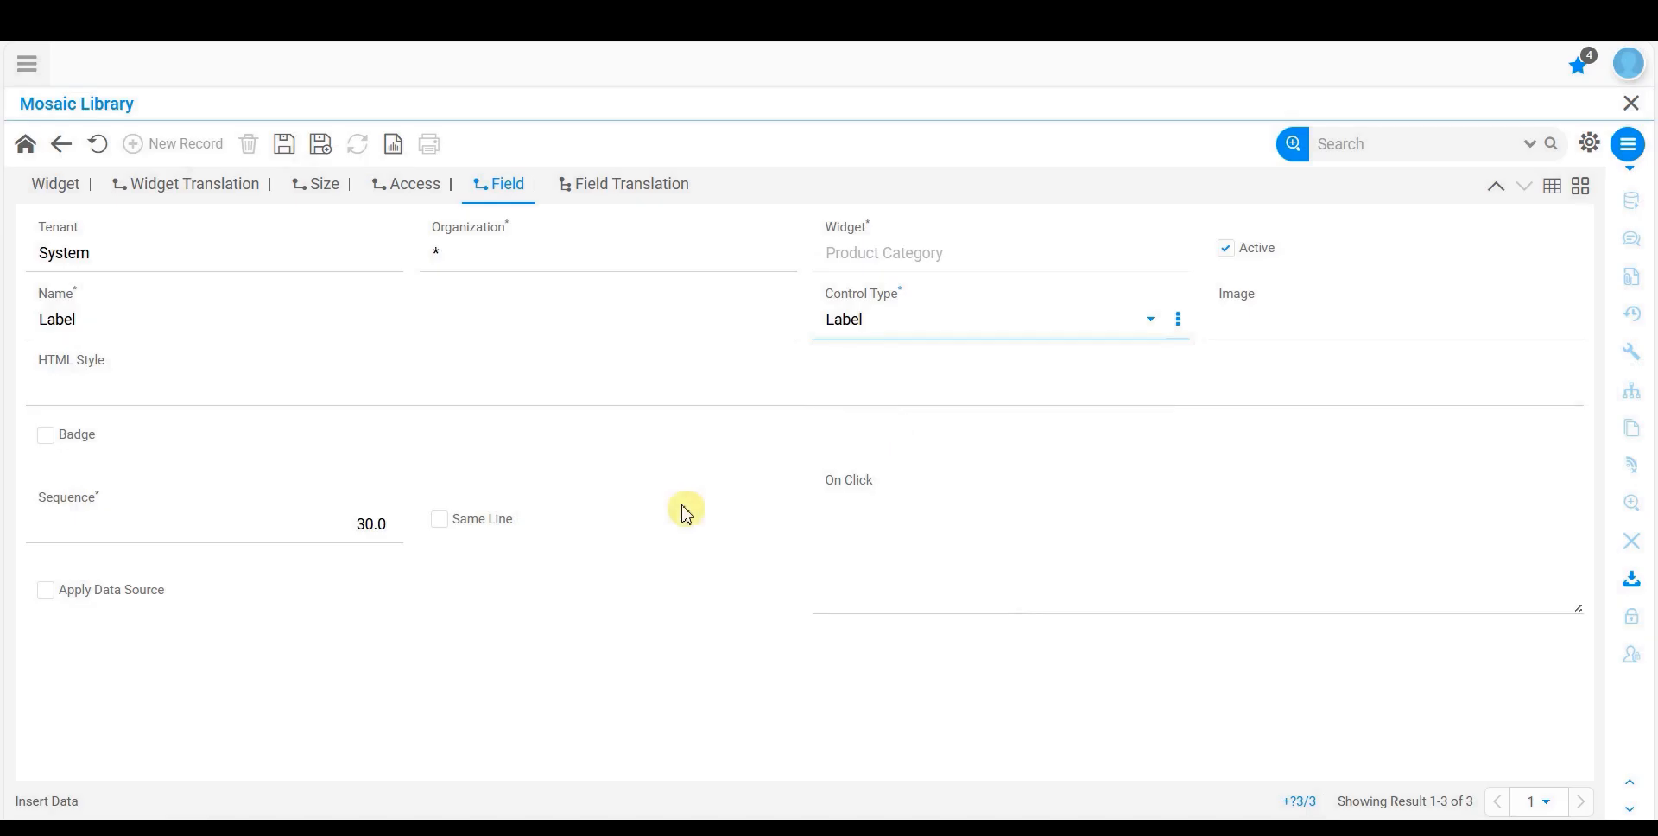
left_click(864, 531)
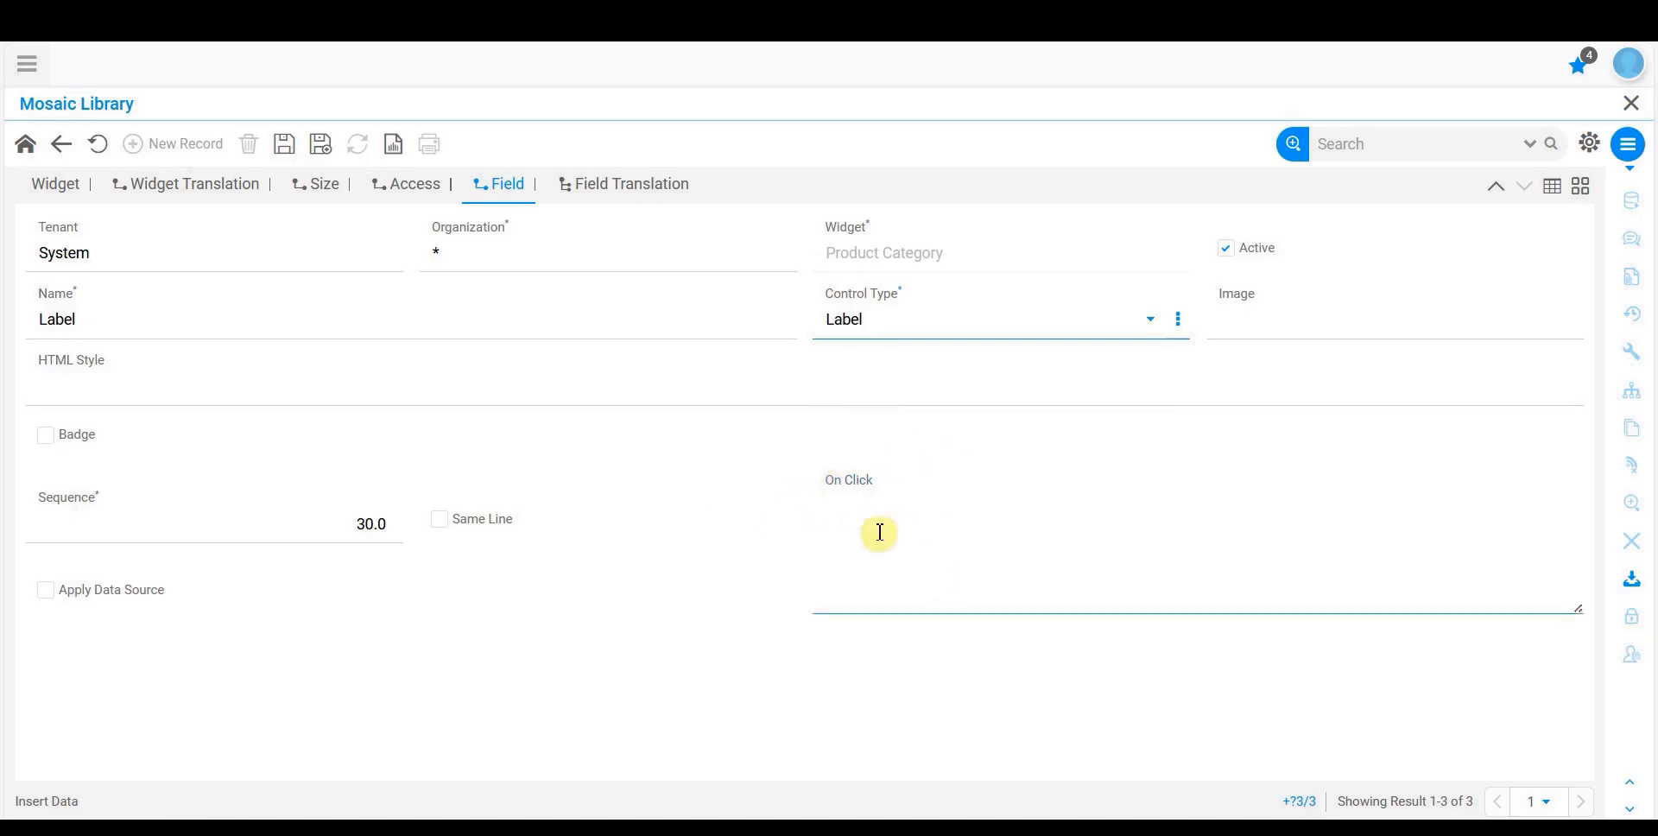
left_click(904, 387)
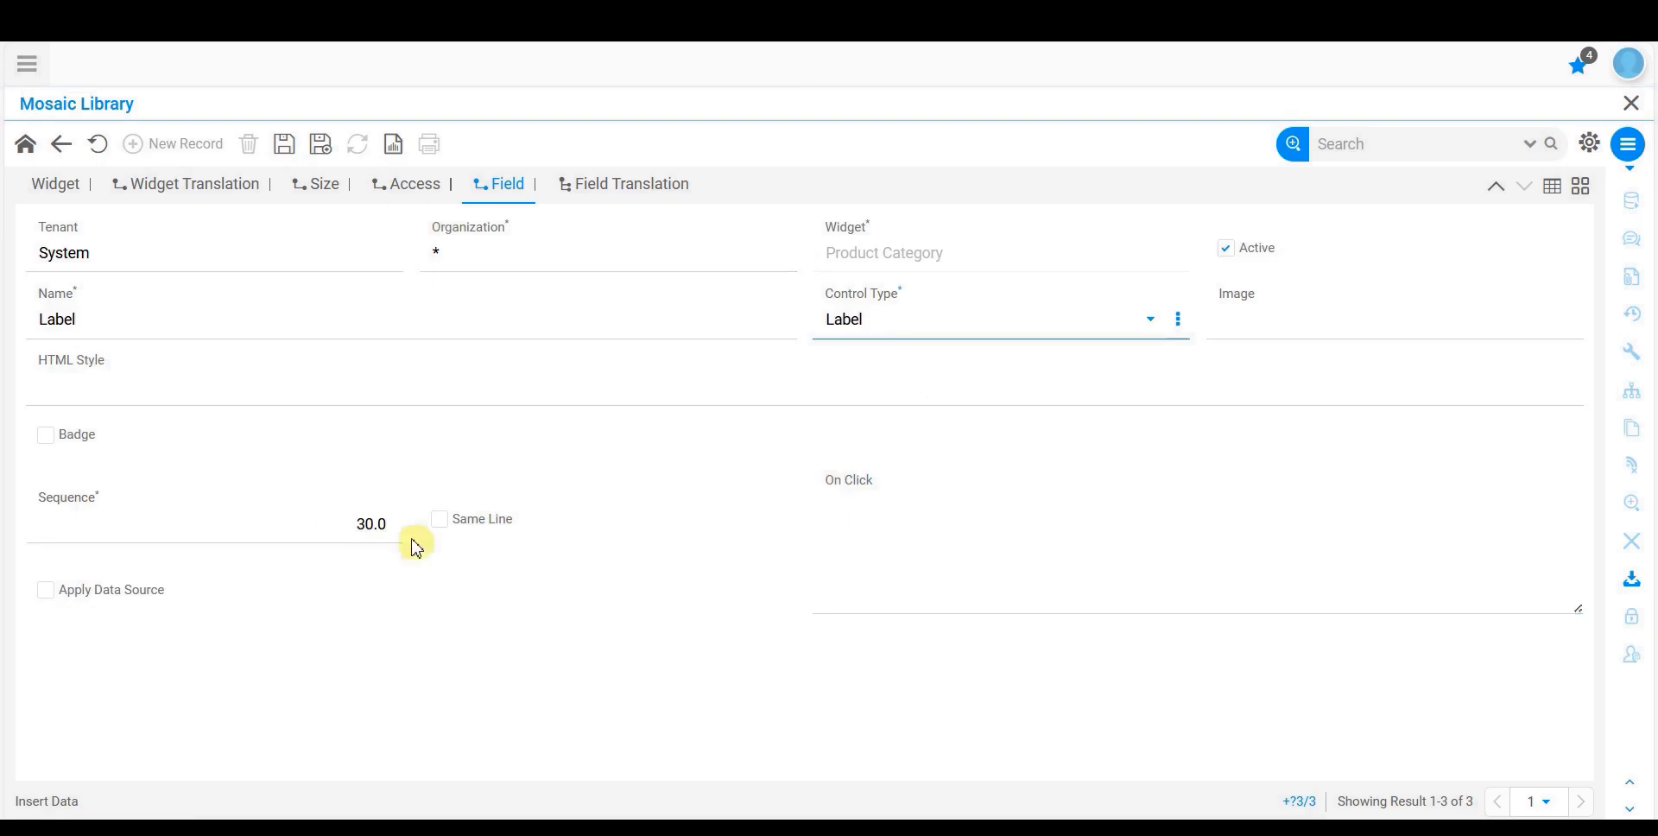
left_click(286, 145)
Step: Add another field record to the Product Category widget, named LINK with control type Link
left_click(185, 146)
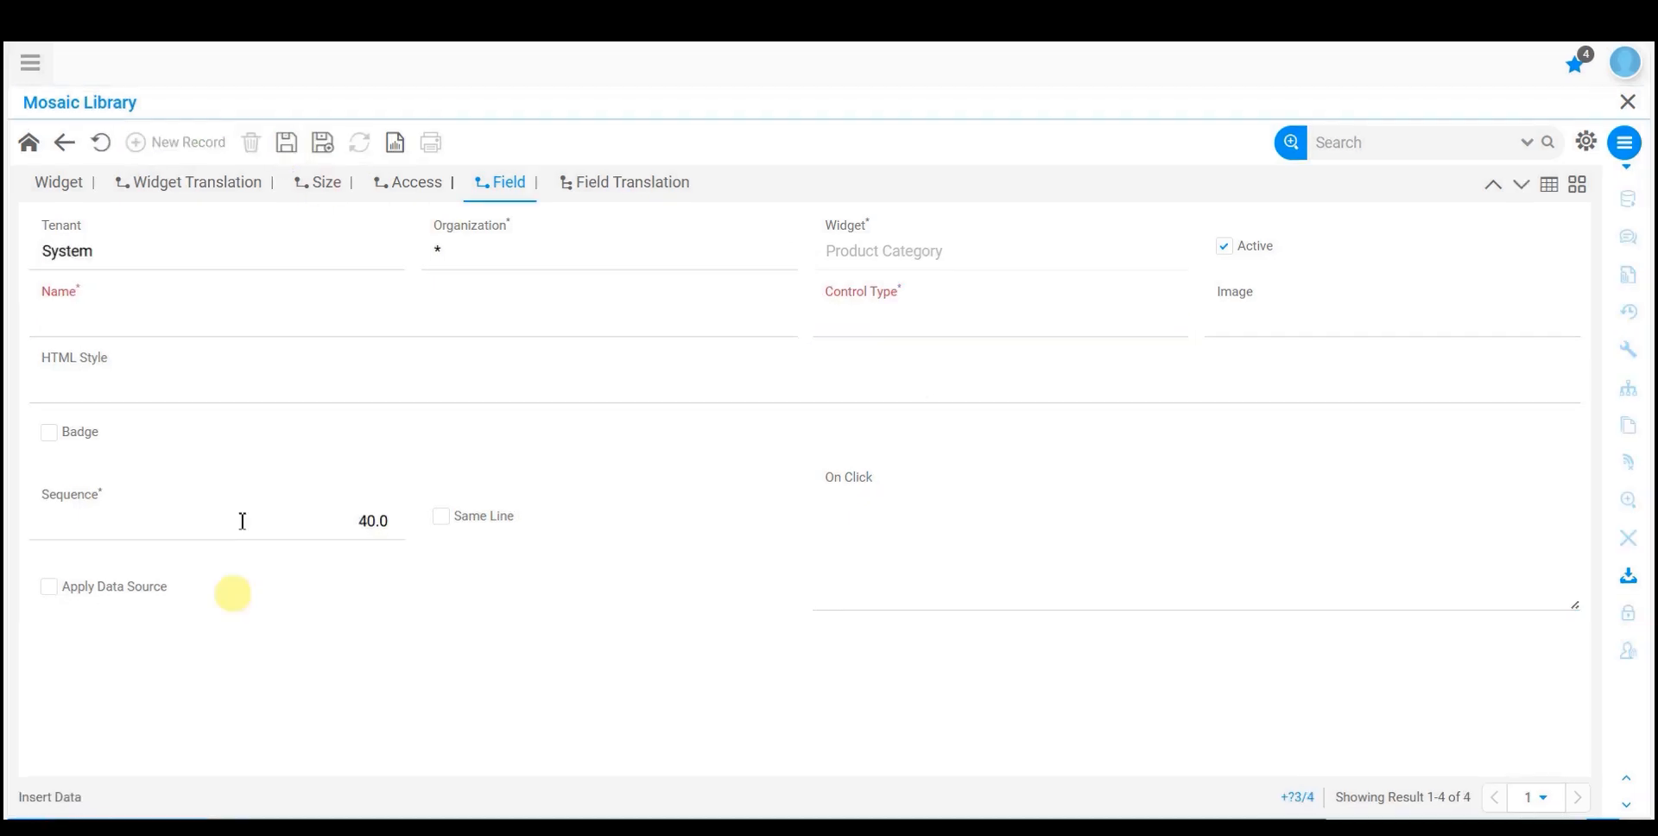
left_click(159, 322)
type("LINK")
key("Tab")
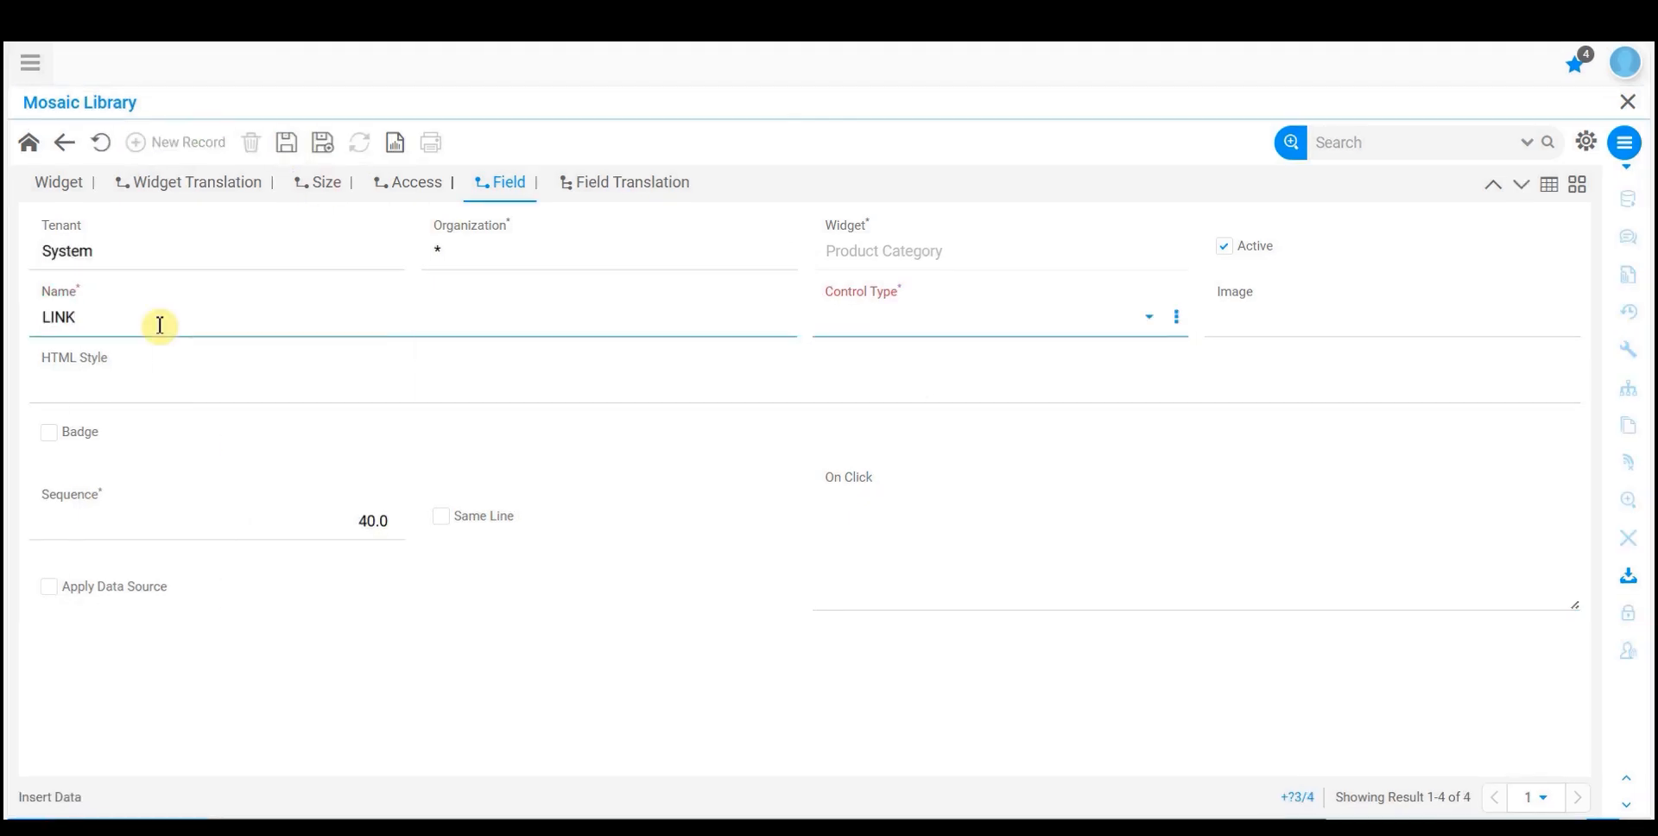
left_click(935, 333)
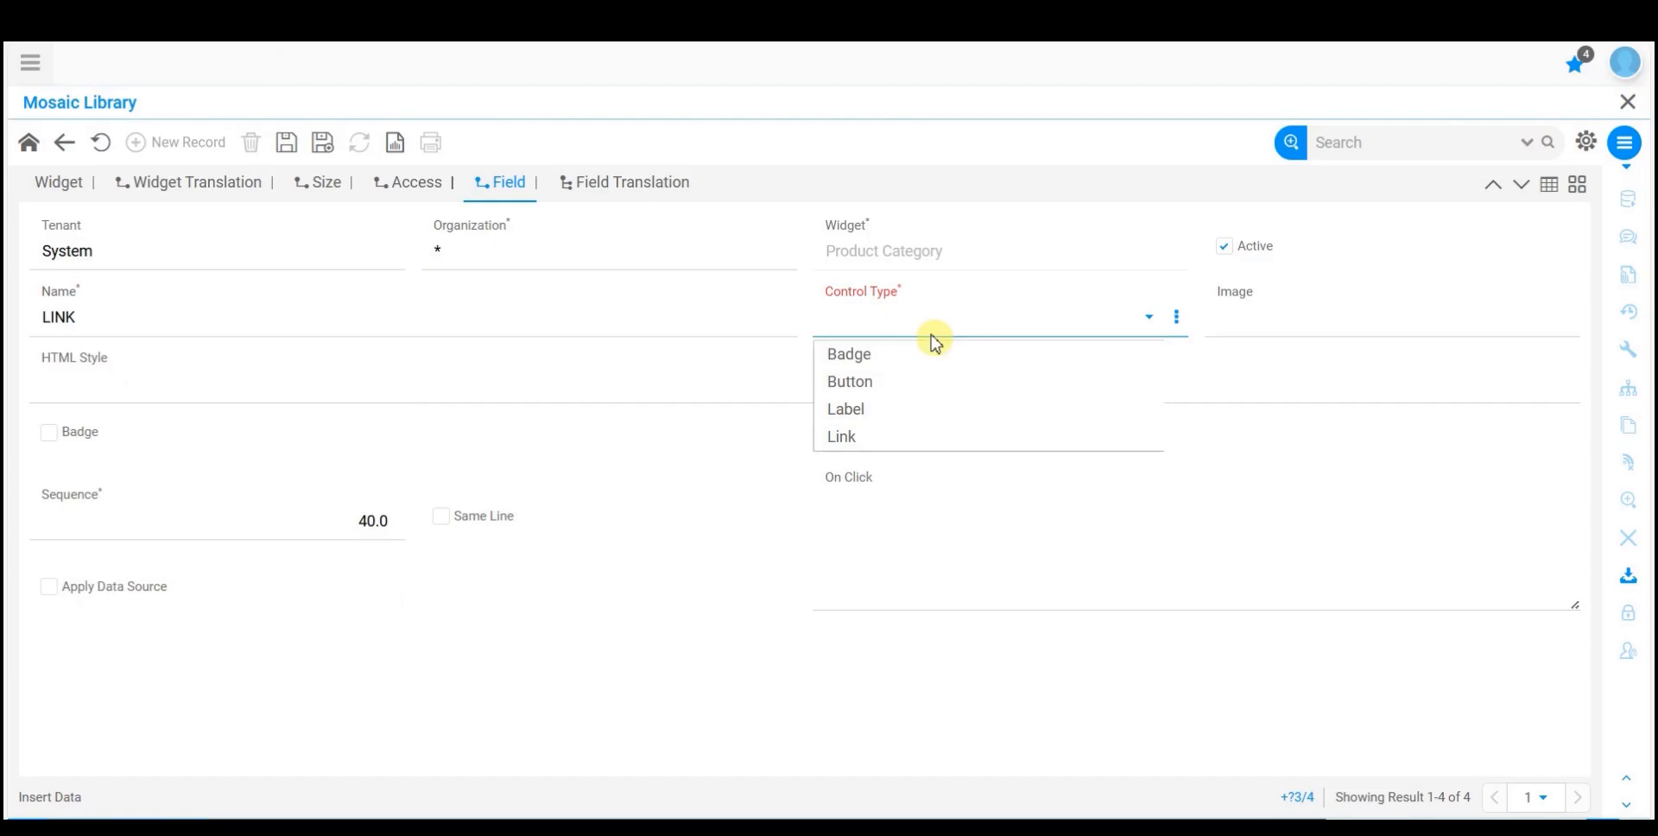
left_click(859, 443)
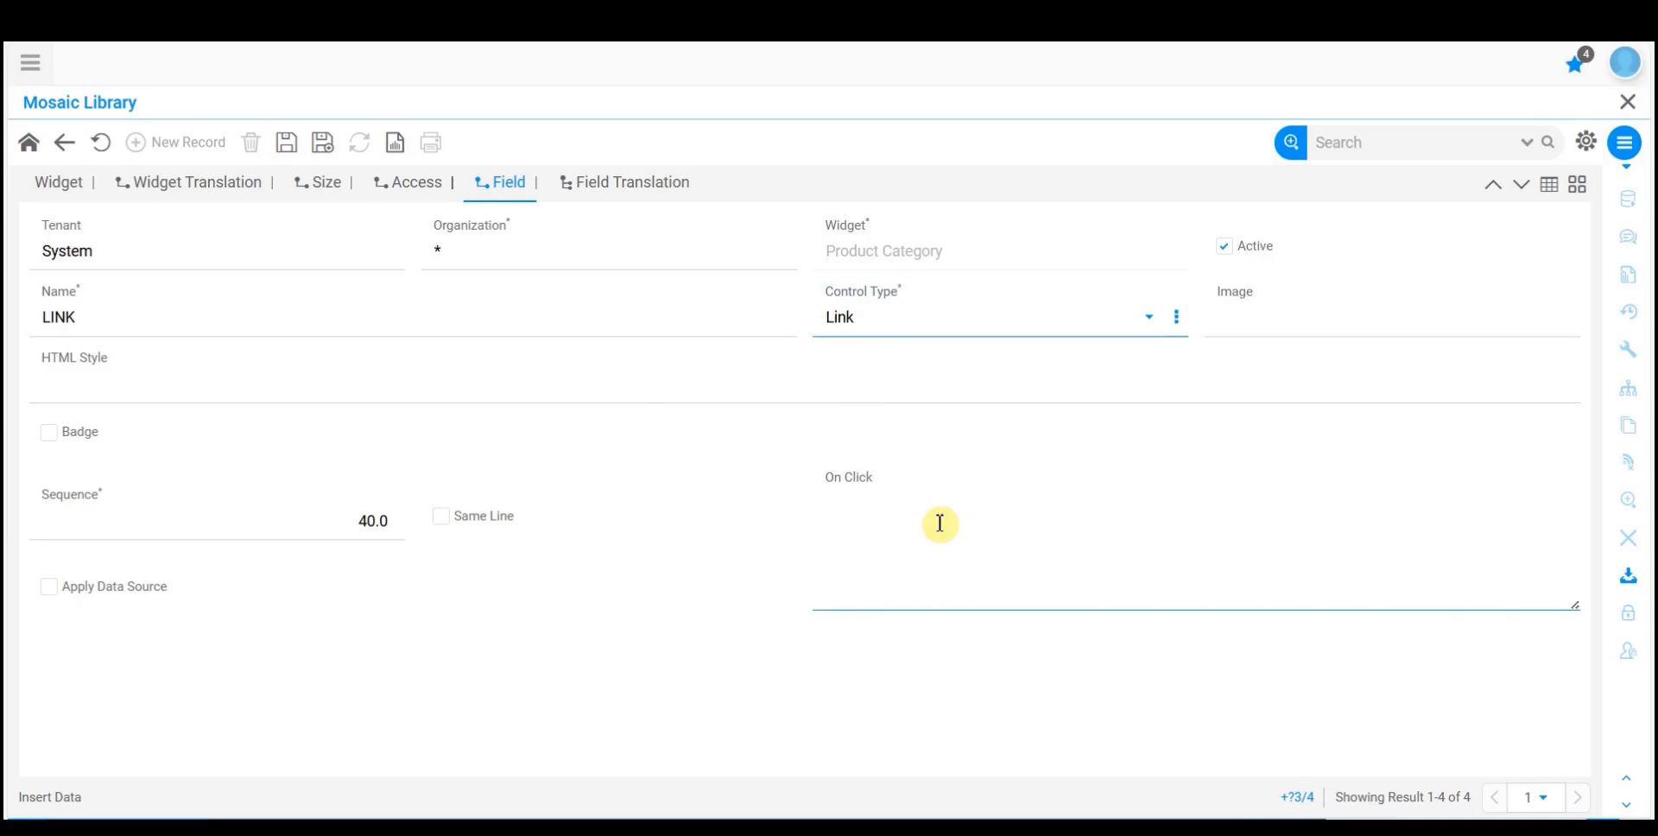
left_click(271, 308)
left_click(173, 376)
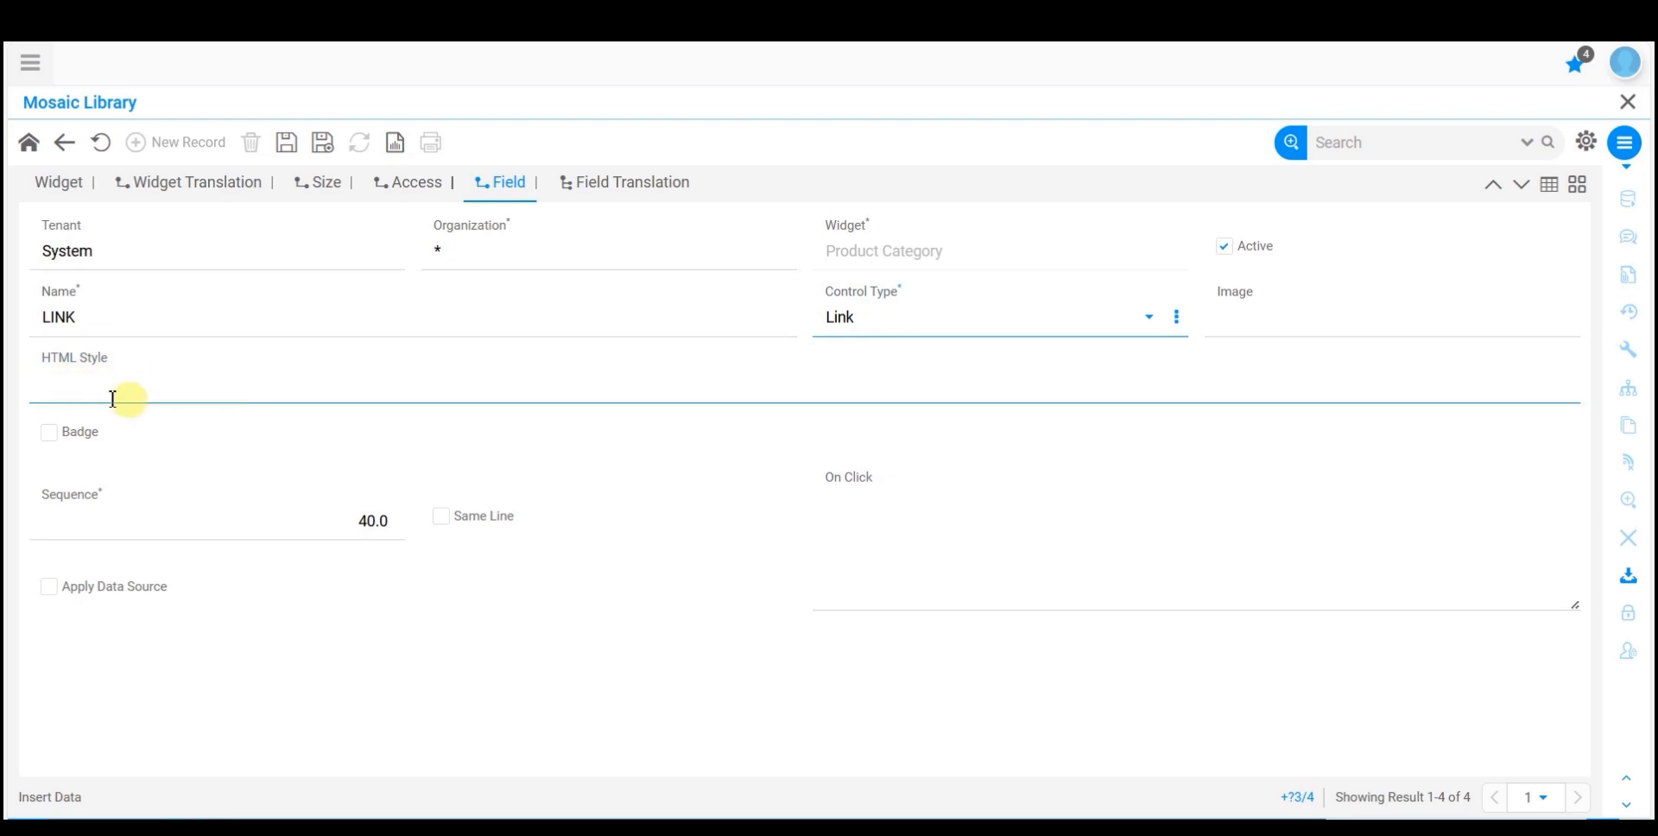
left_click(229, 361)
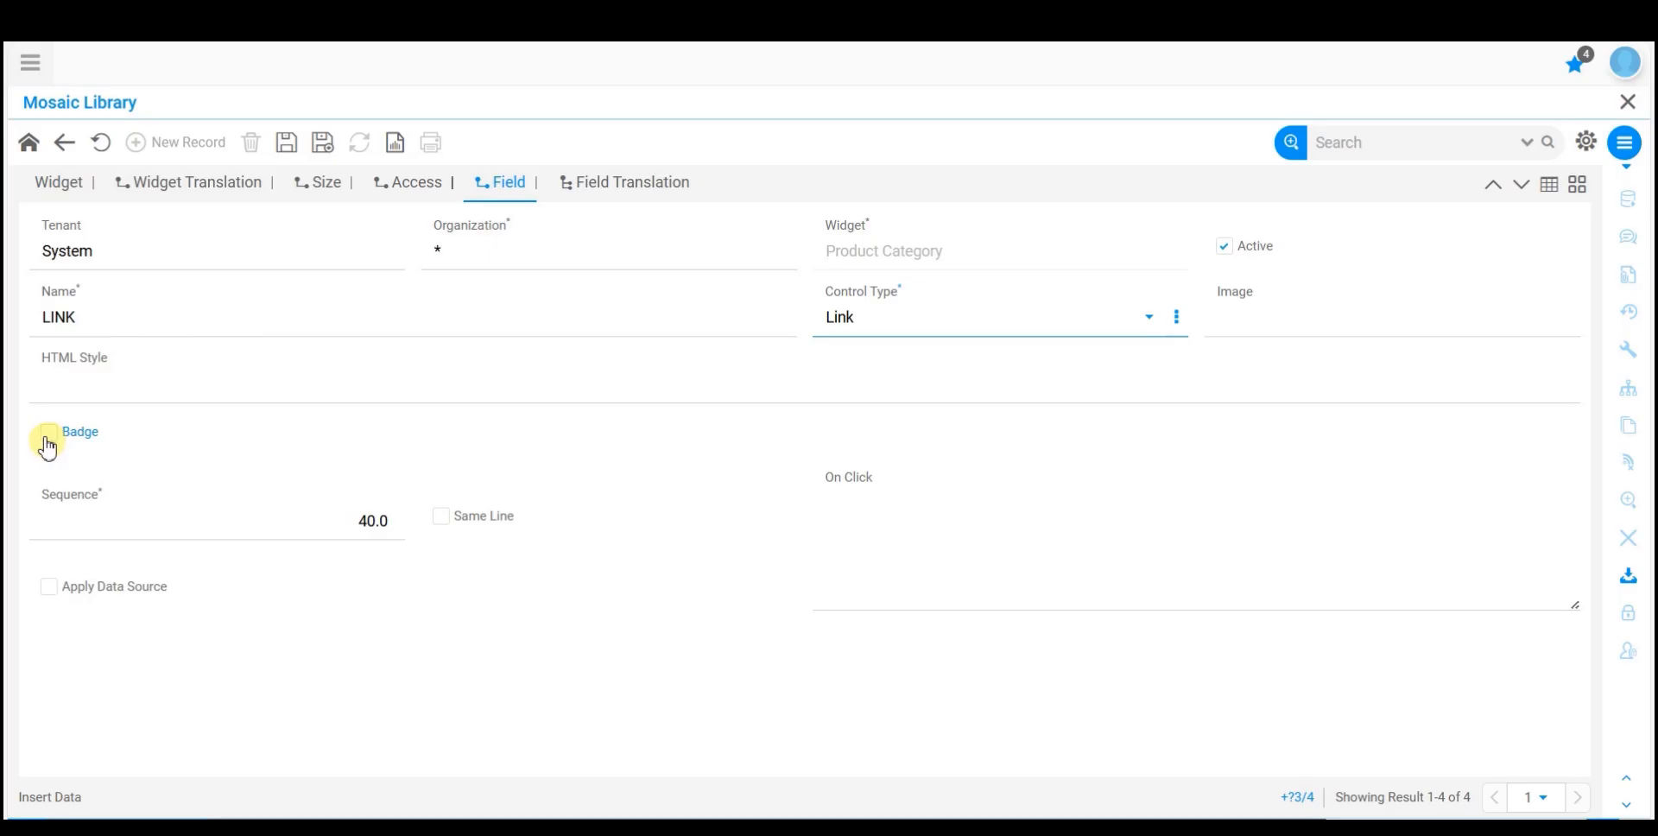
left_click(95, 399)
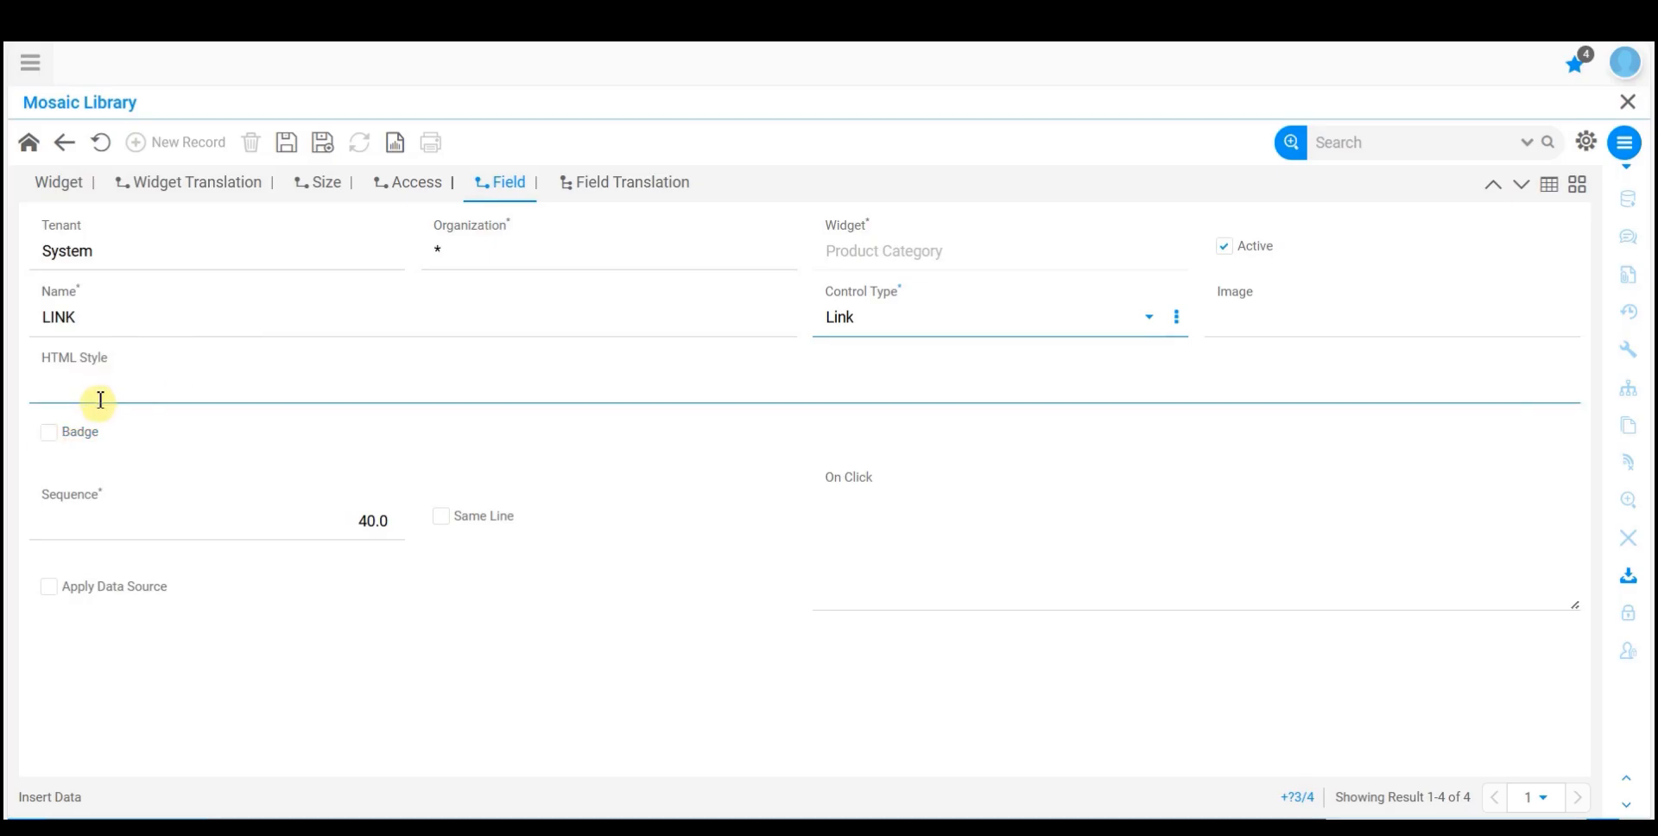
left_click(228, 358)
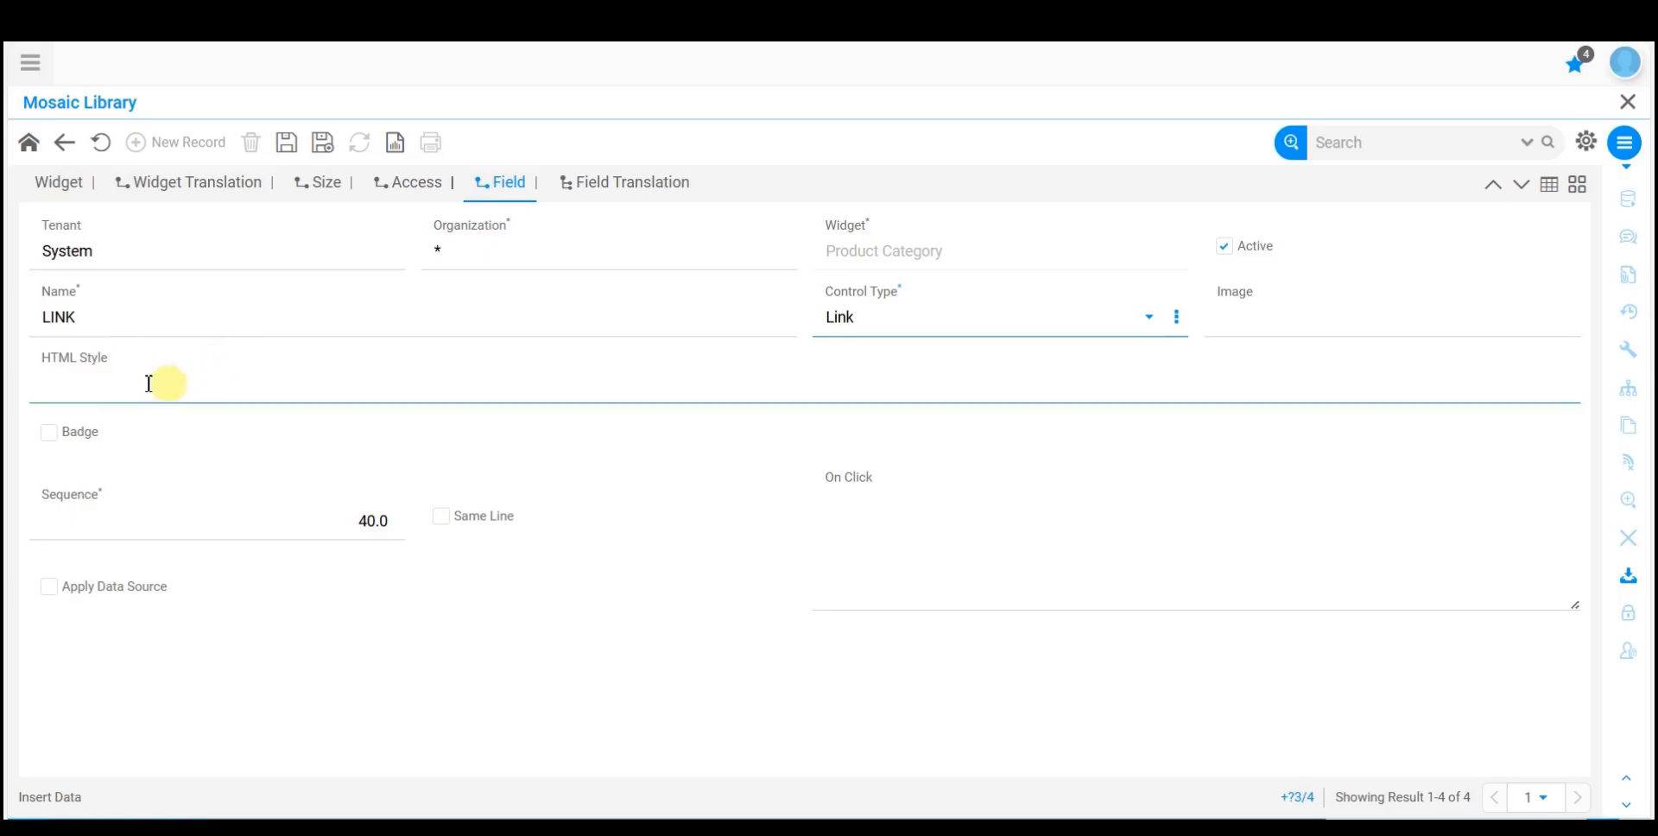
left_click(47, 440)
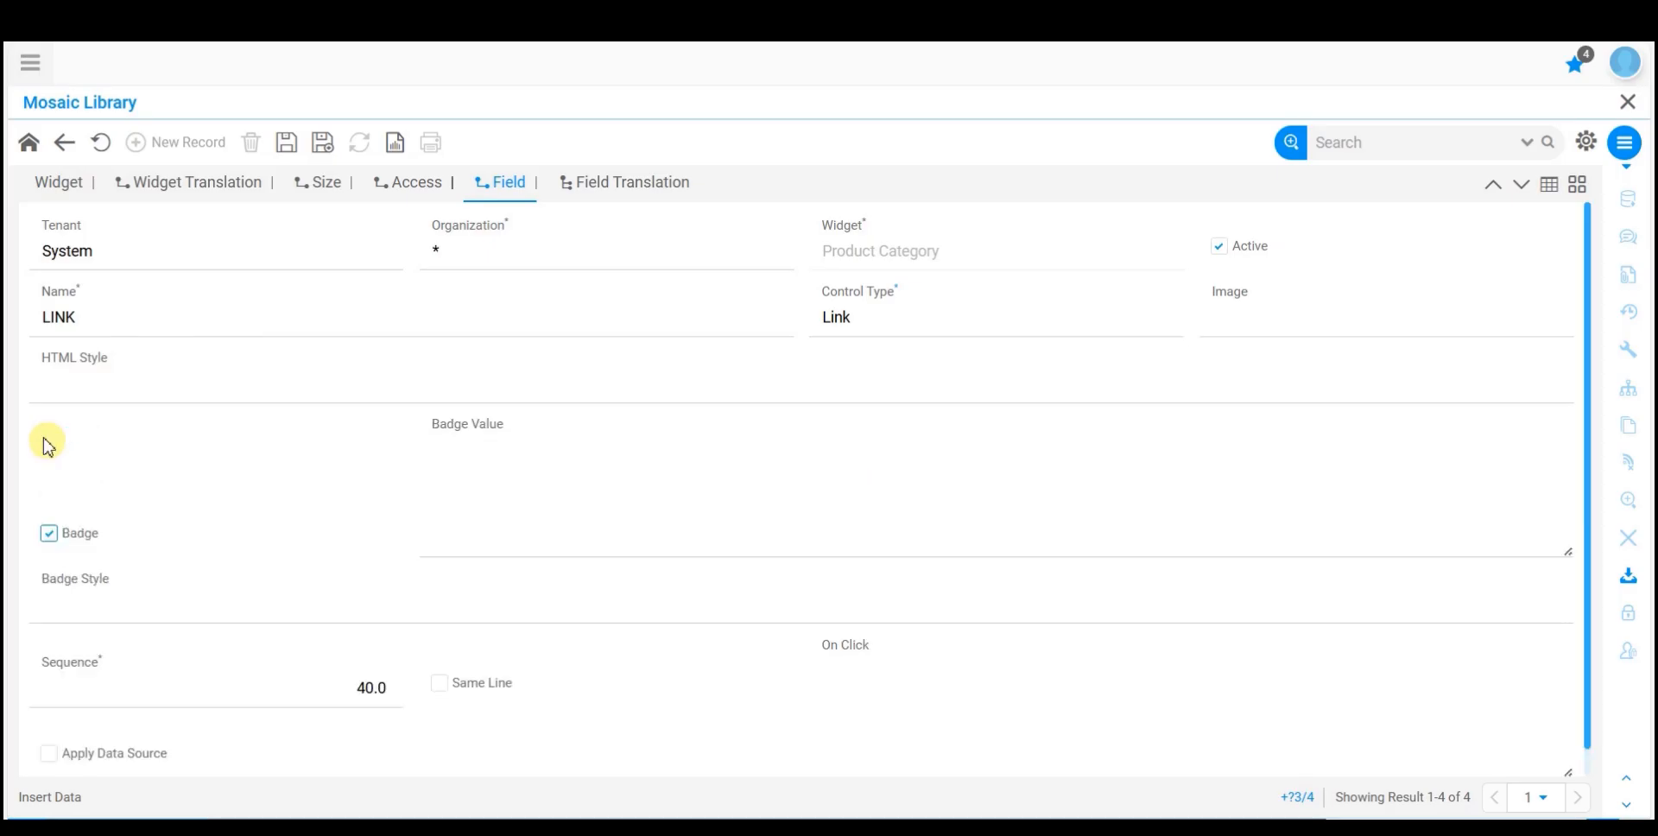
left_click(869, 319)
left_click(869, 320)
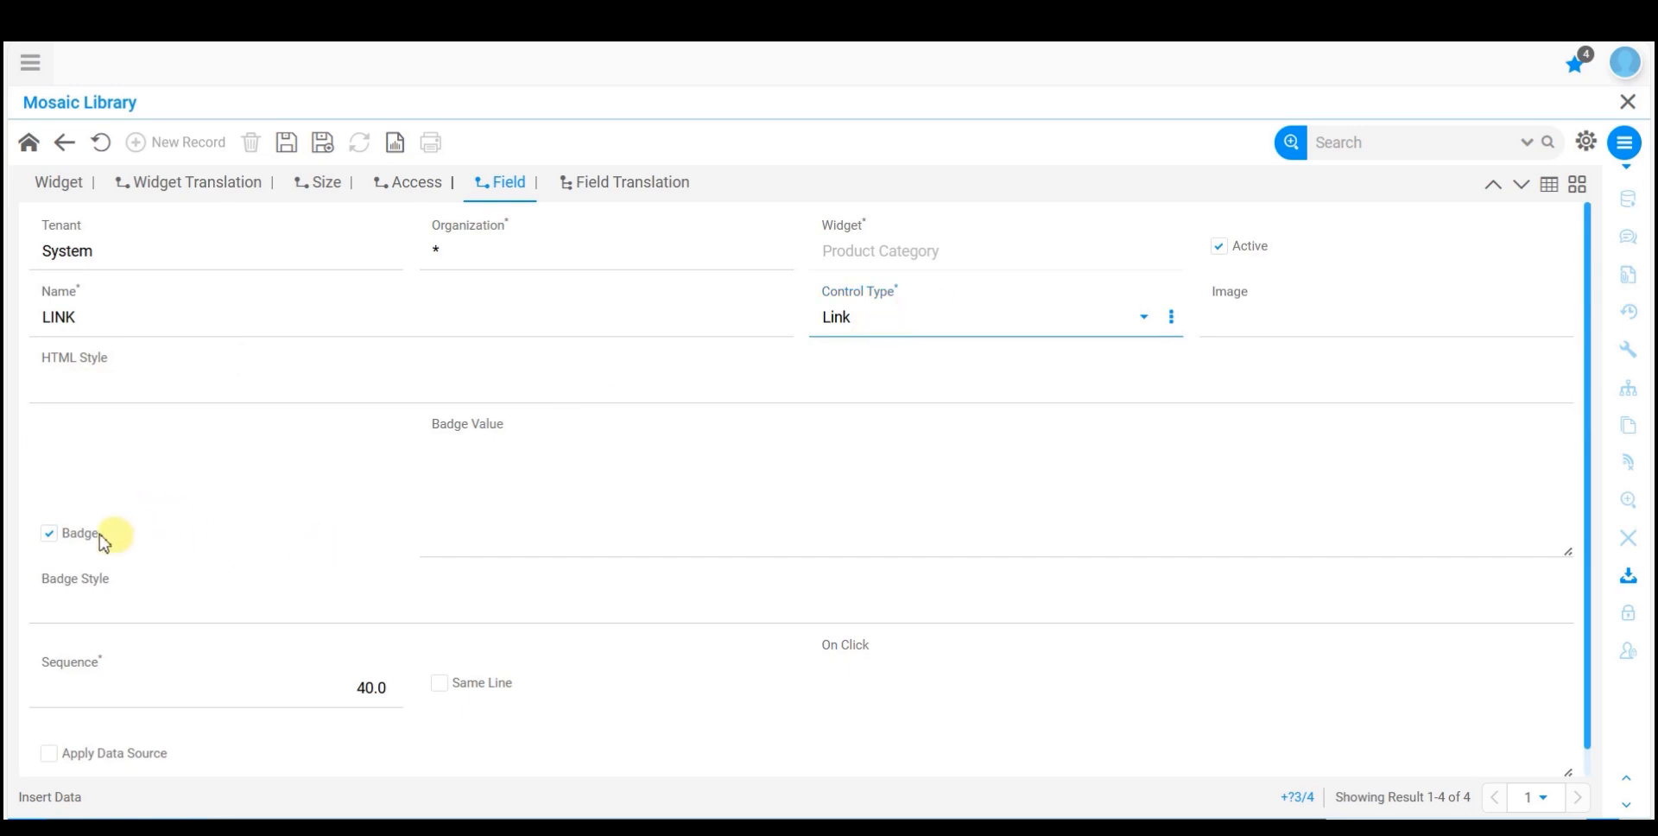
left_click(49, 533)
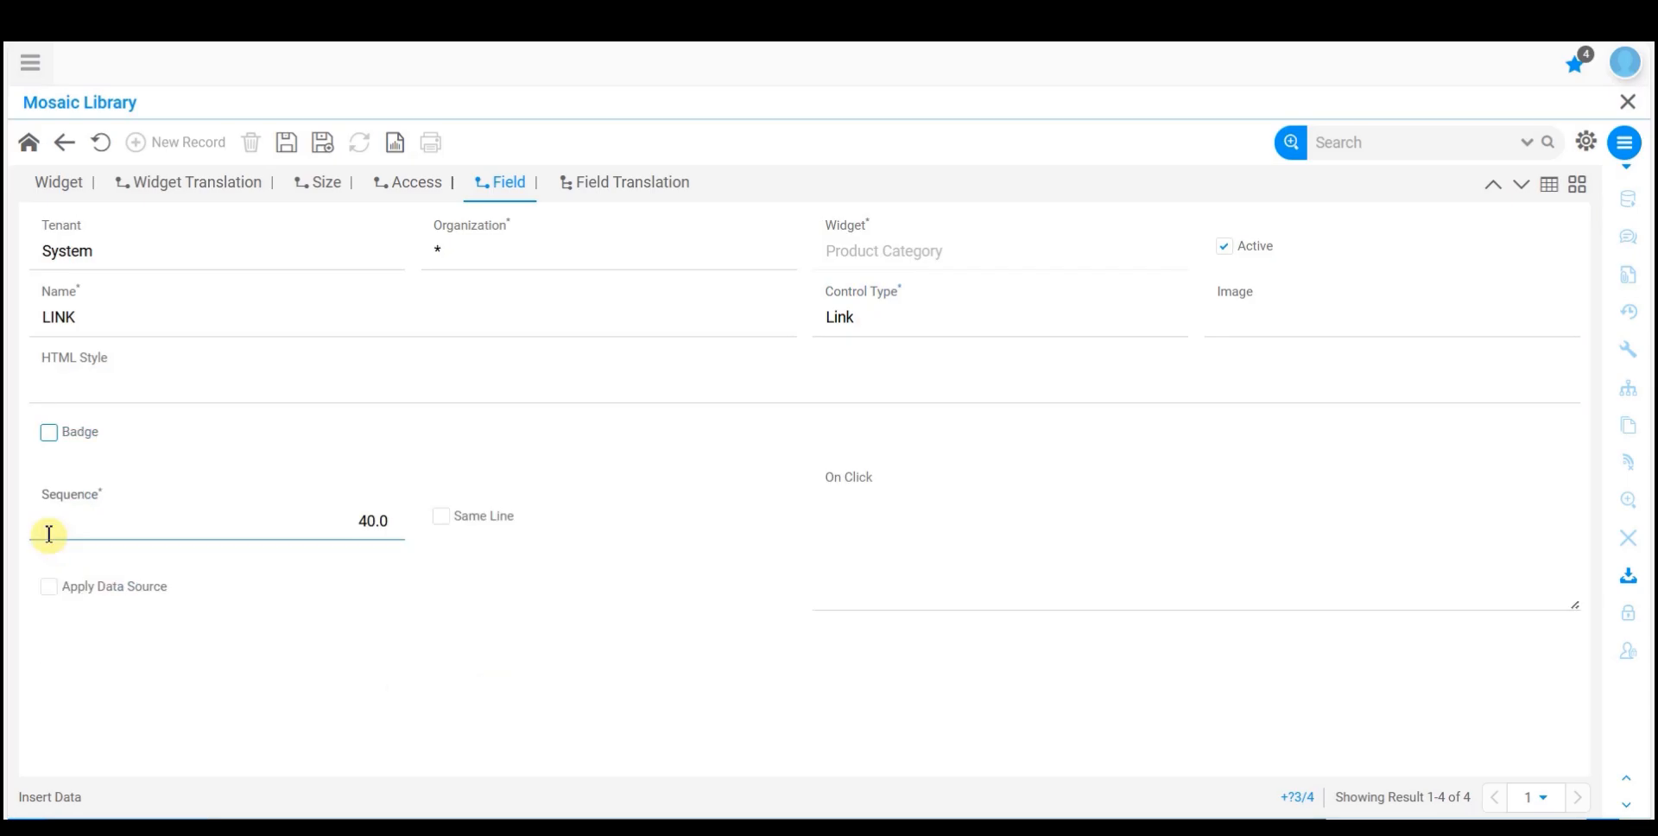
Step: Enable the Badge option for the LINK field so that its badge value and style can be entered
left_click(48, 432)
left_click(152, 621)
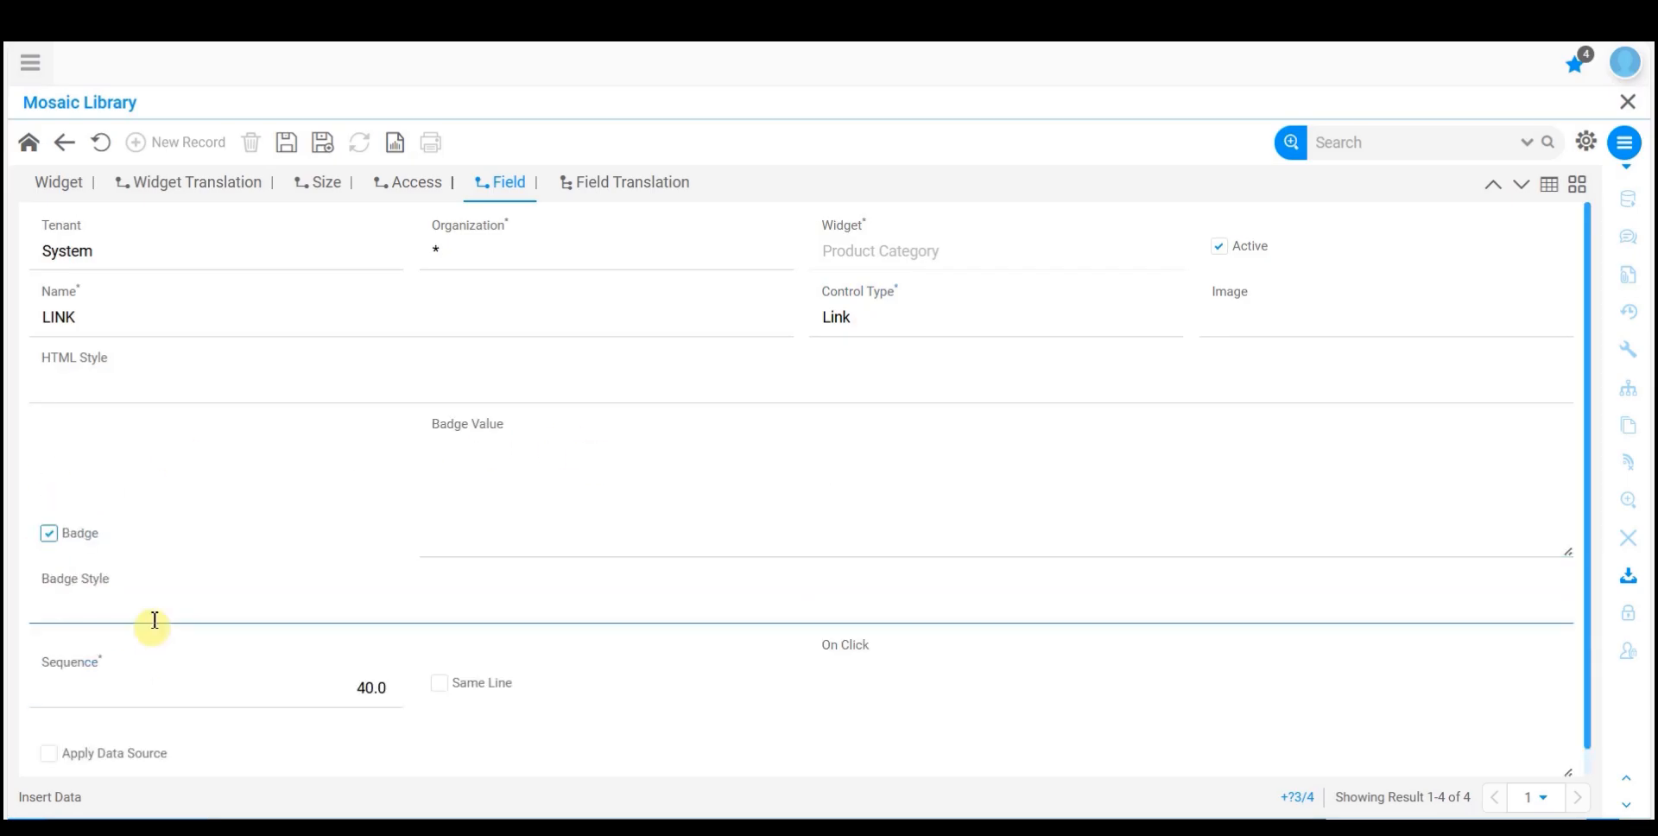
left_click(265, 636)
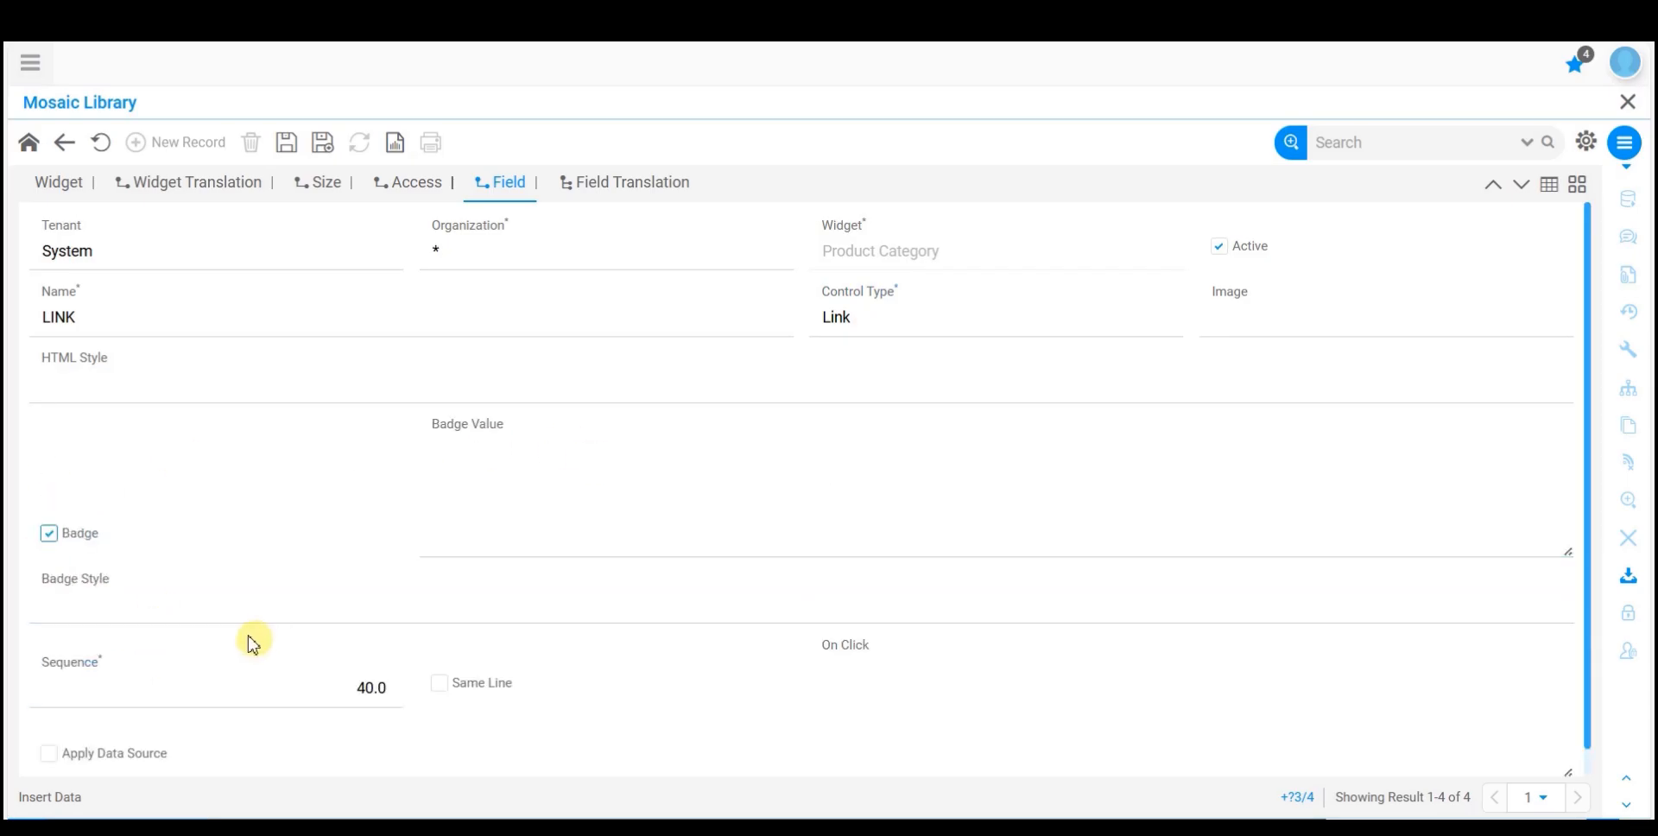
left_click(227, 617)
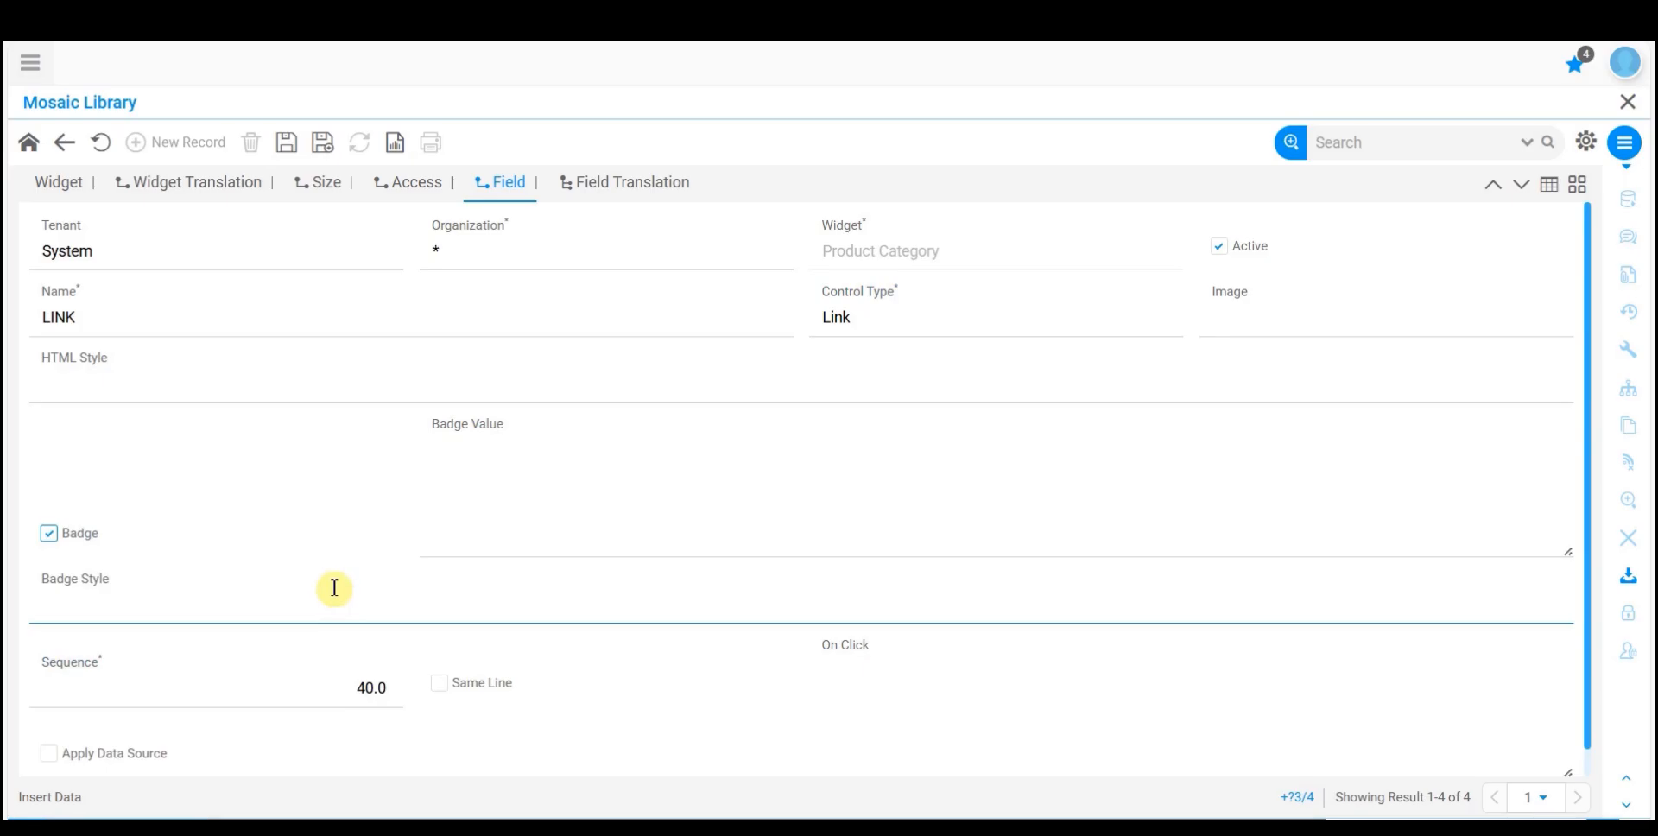
left_click(333, 638)
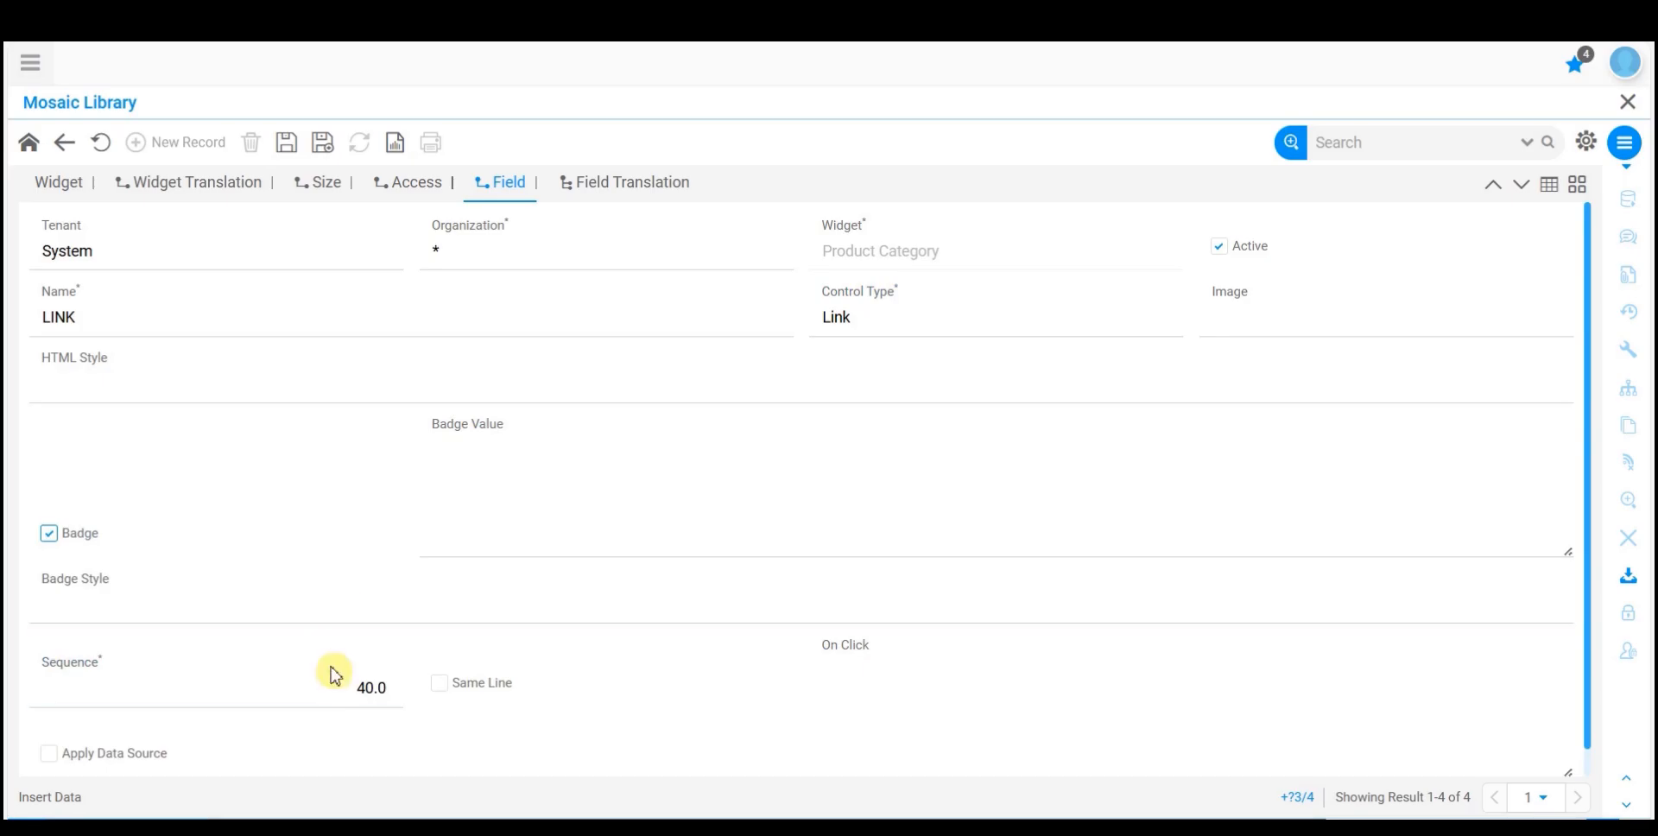
key("alt+Tab")
left_click_drag(741, 200, 161, 352)
key("ctrl+c")
key("alt+Tab")
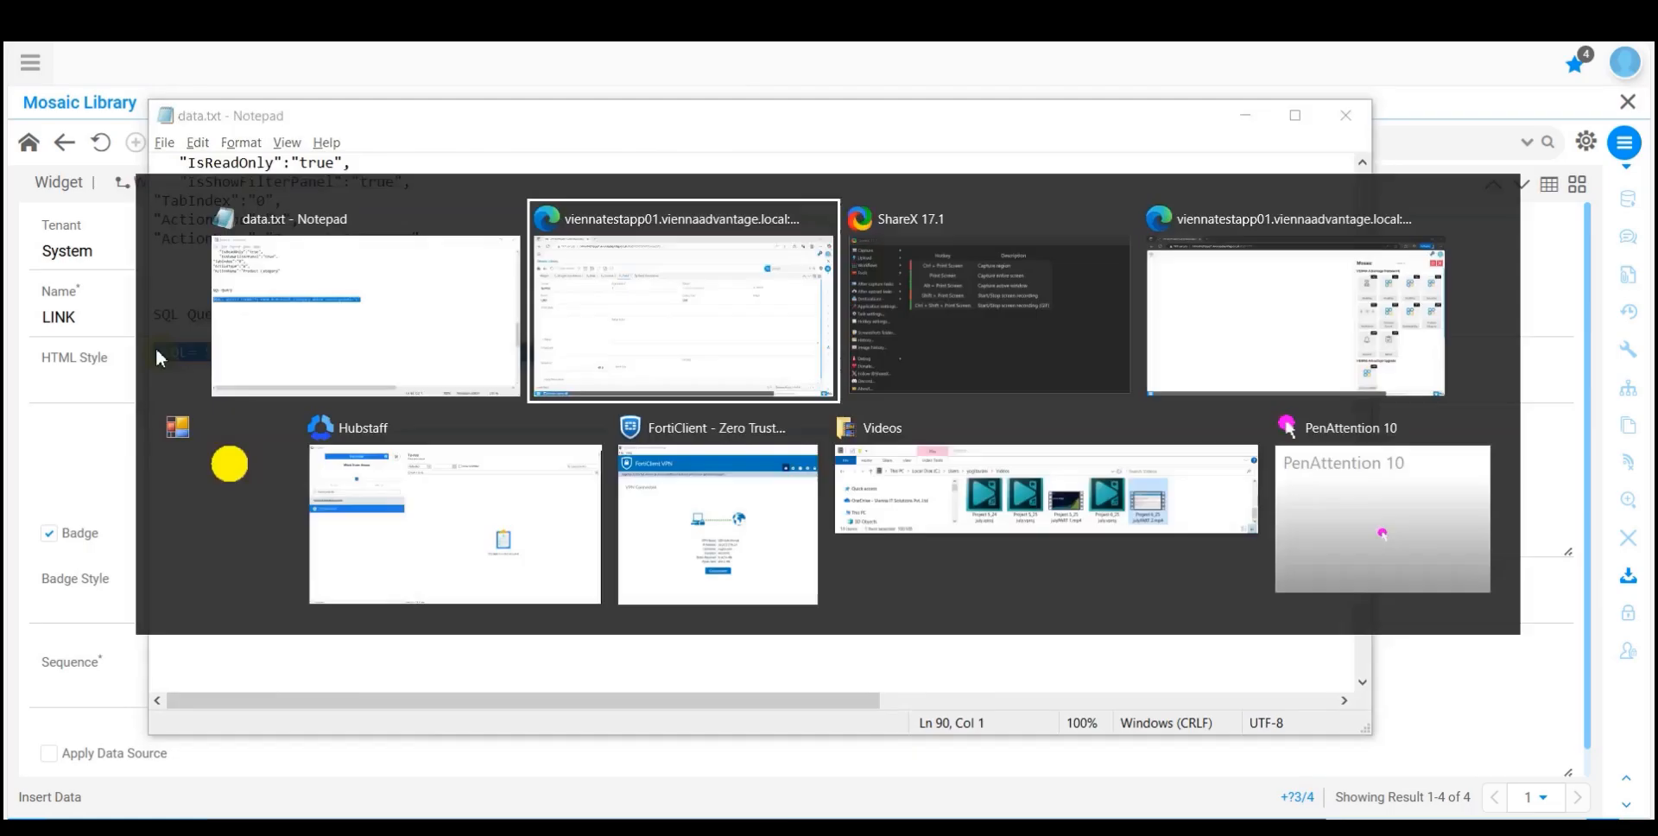
key("ctrl+v")
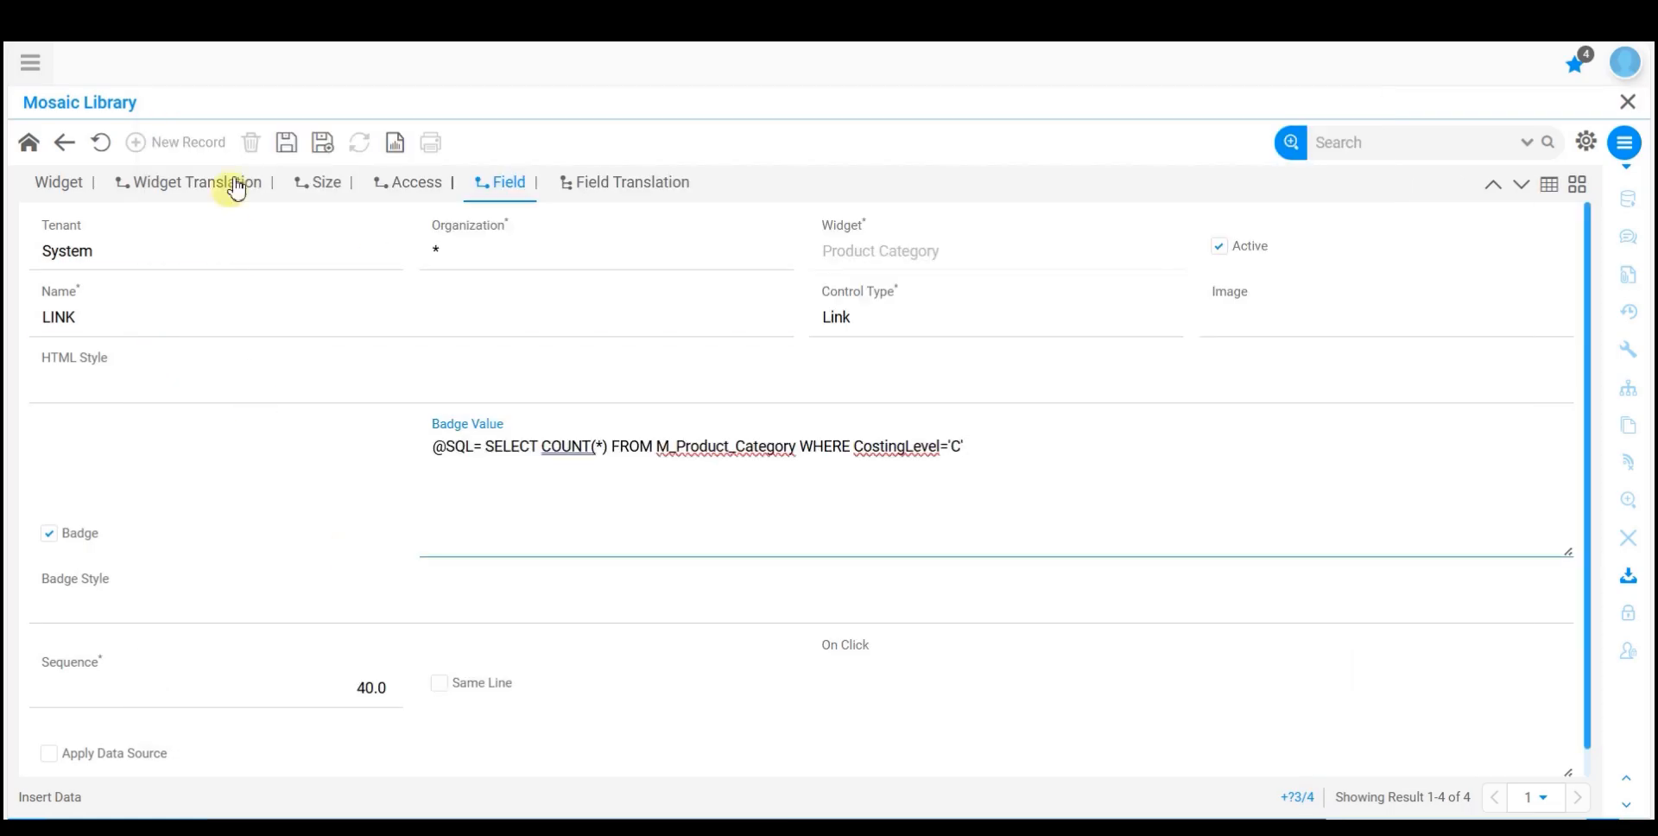
left_click(288, 145)
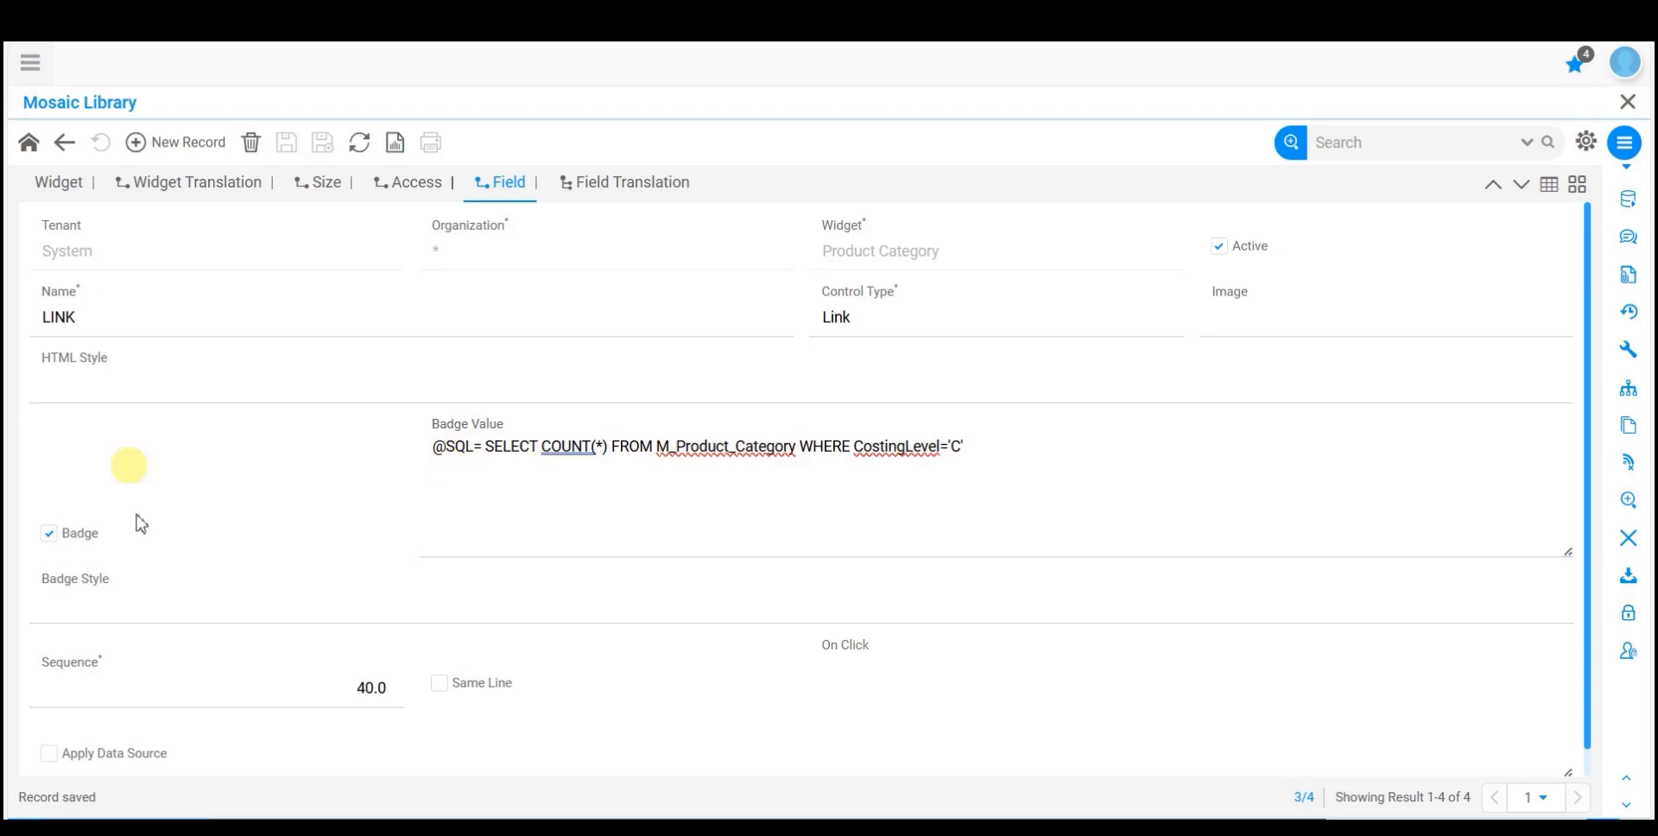
left_click(96, 610)
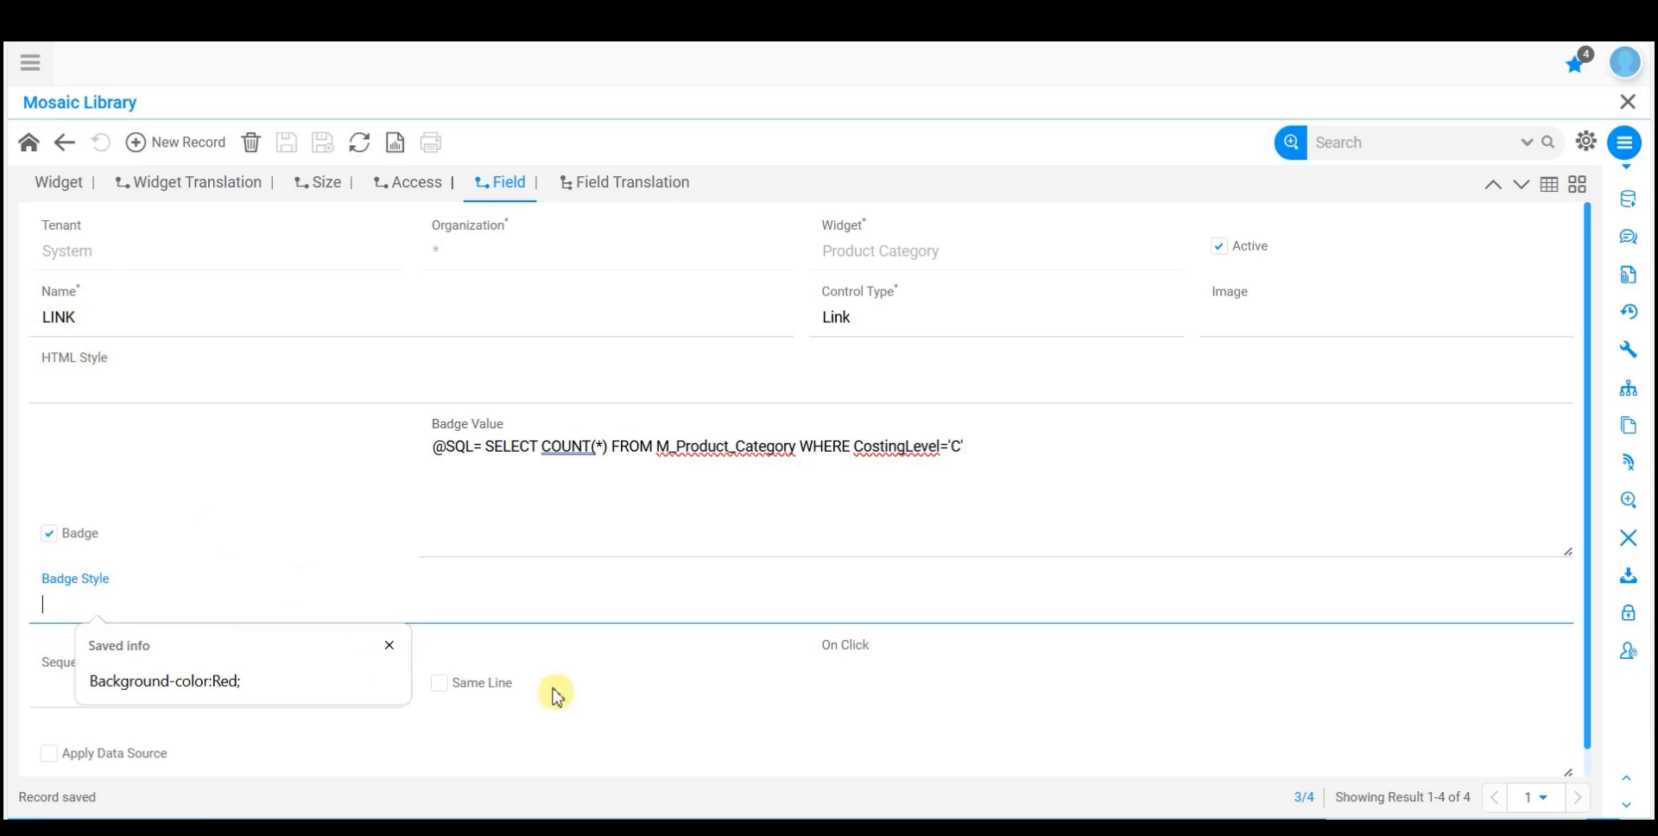
left_click(385, 682)
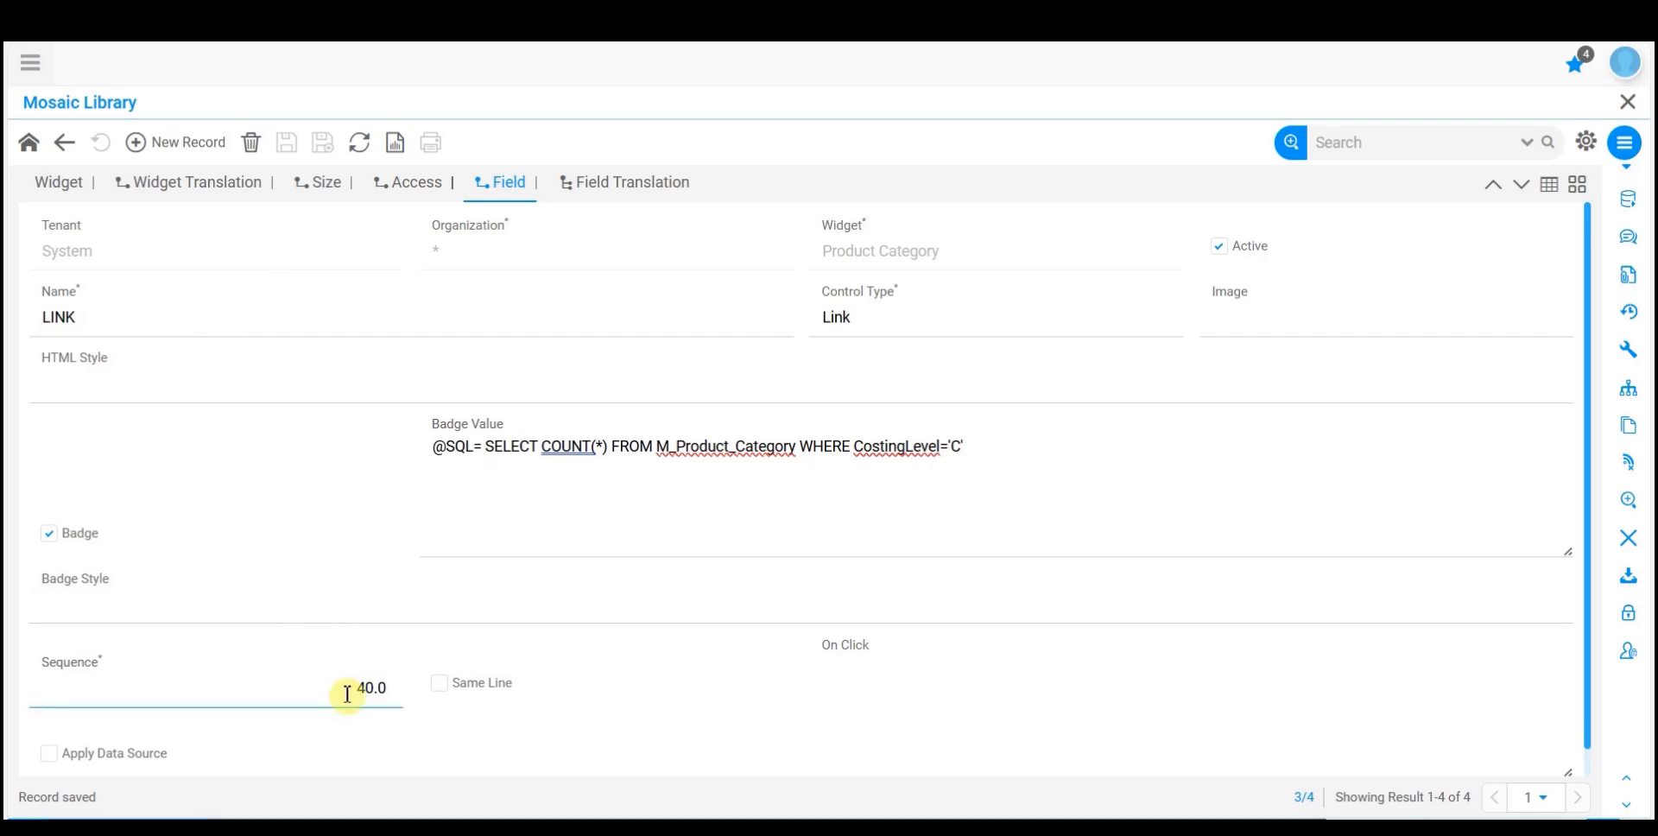
Step: Add another field record named Apply Data source with control type Link
left_click(157, 143)
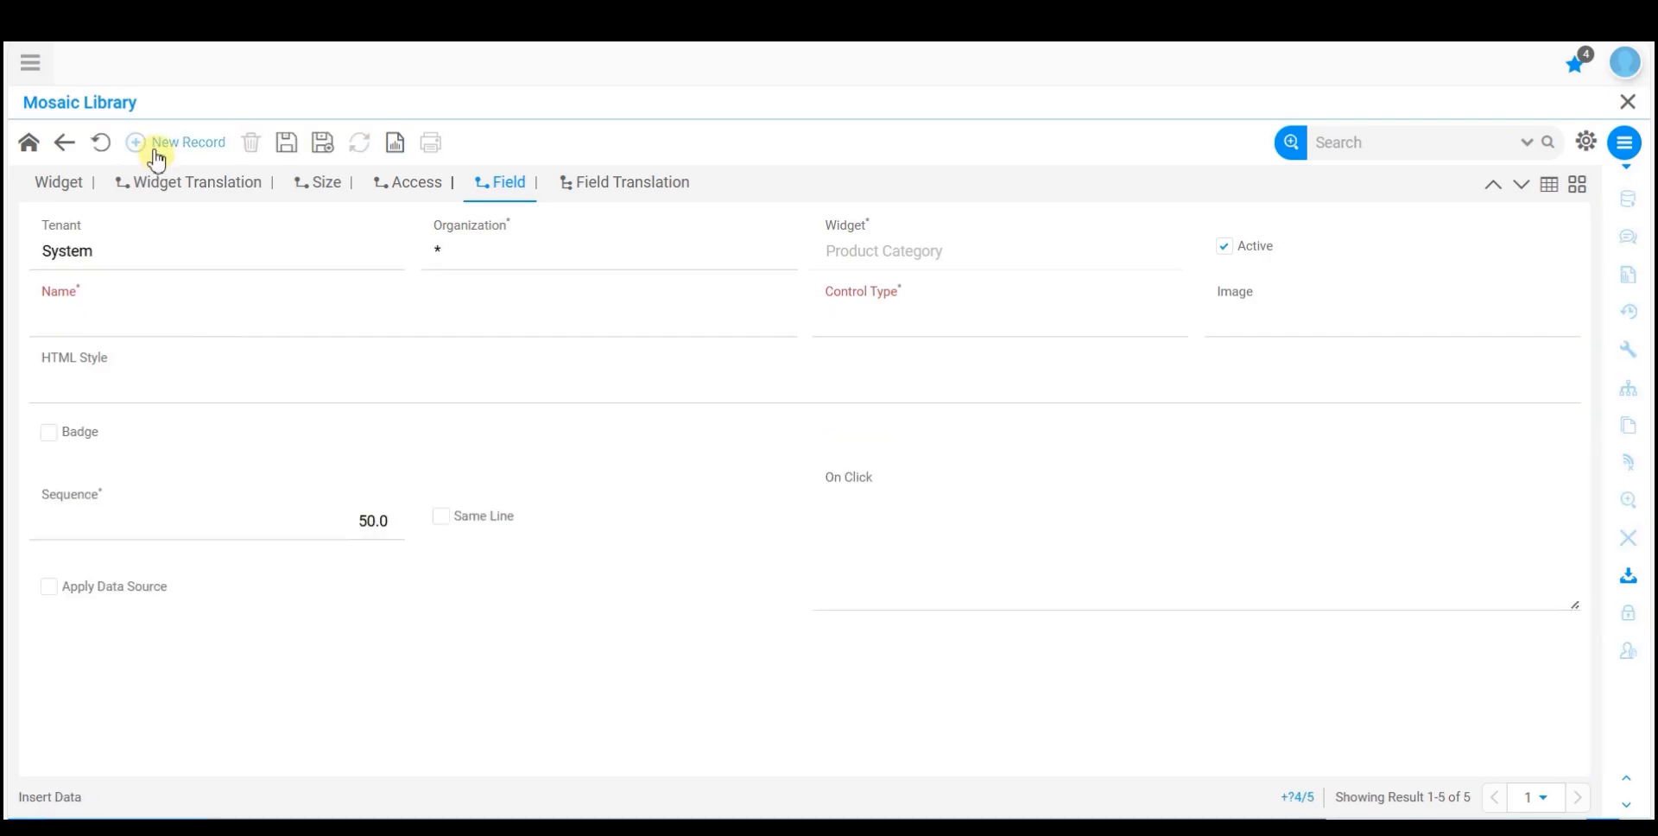
left_click(83, 320)
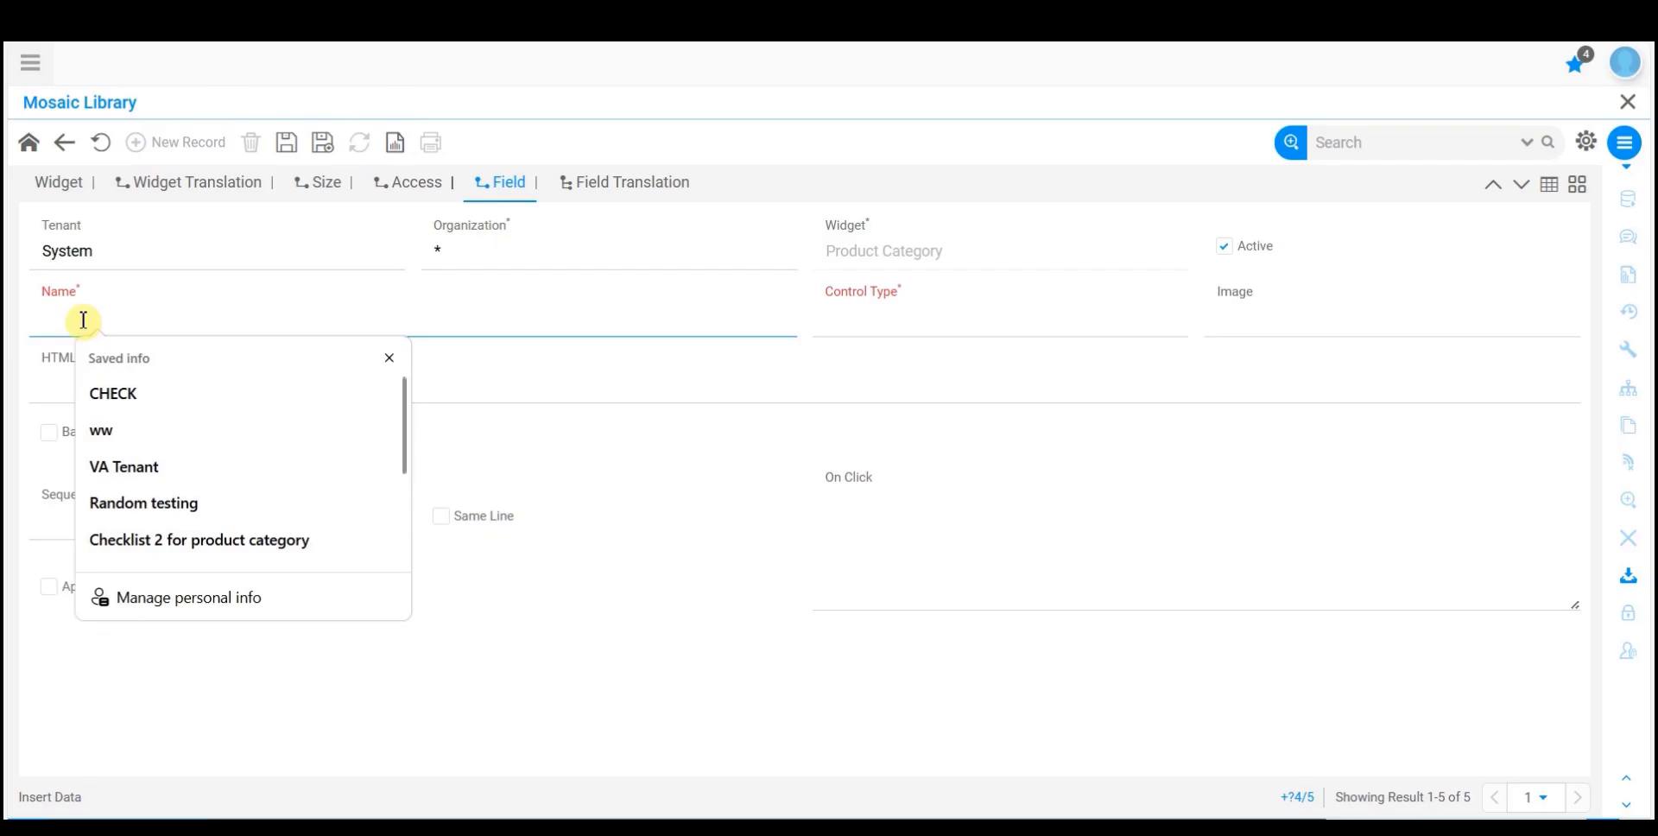
type("Apply Dat asource")
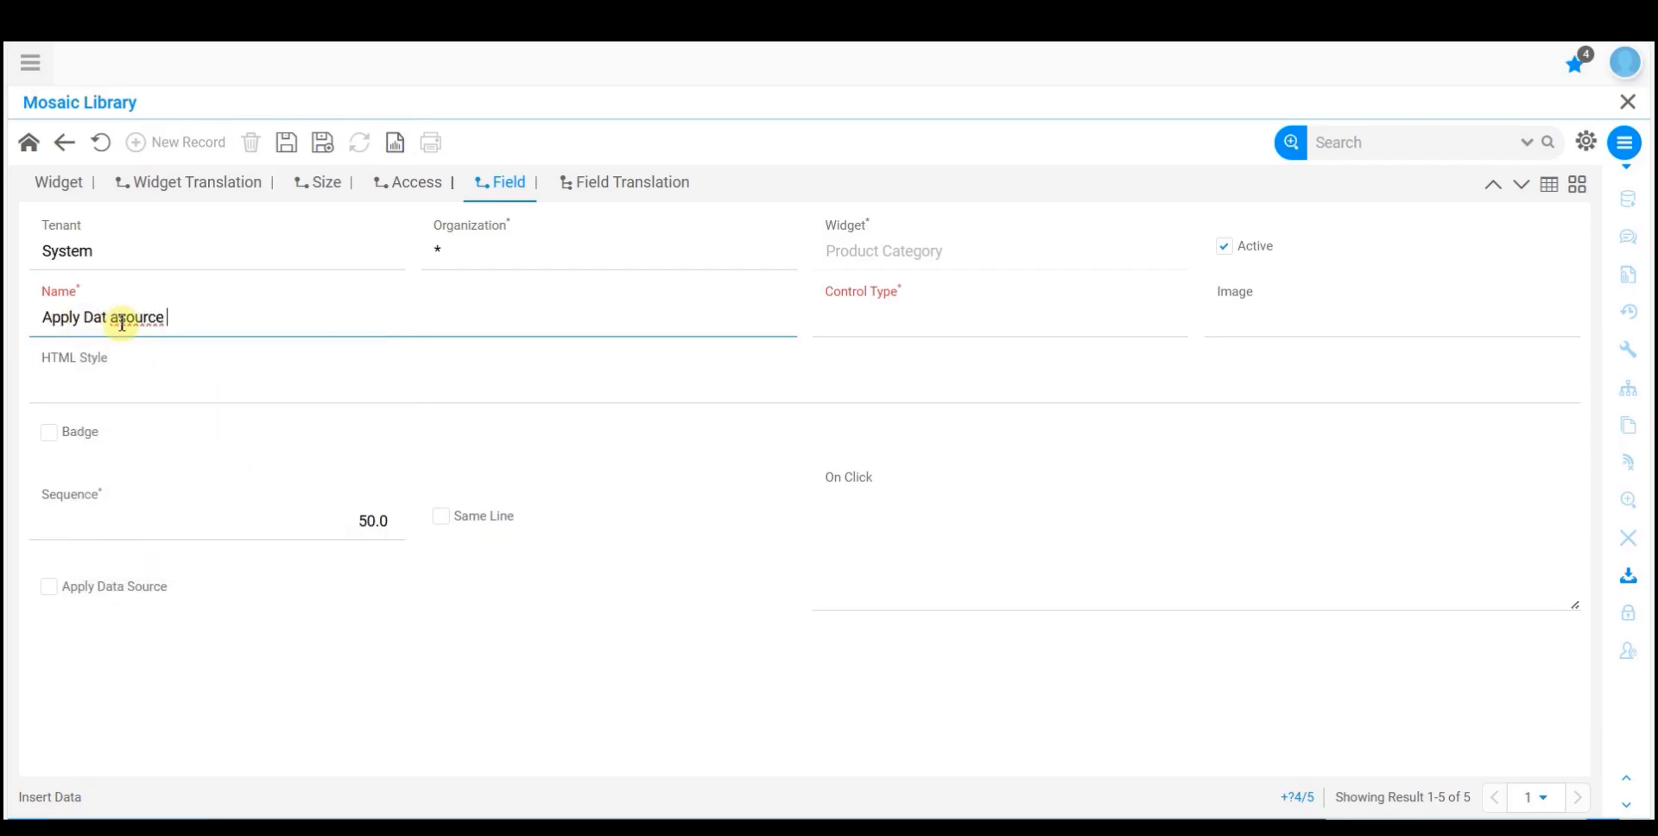
left_click(122, 321)
key("BackSpace")
key("BackSpace")
type("a")
left_click(254, 337)
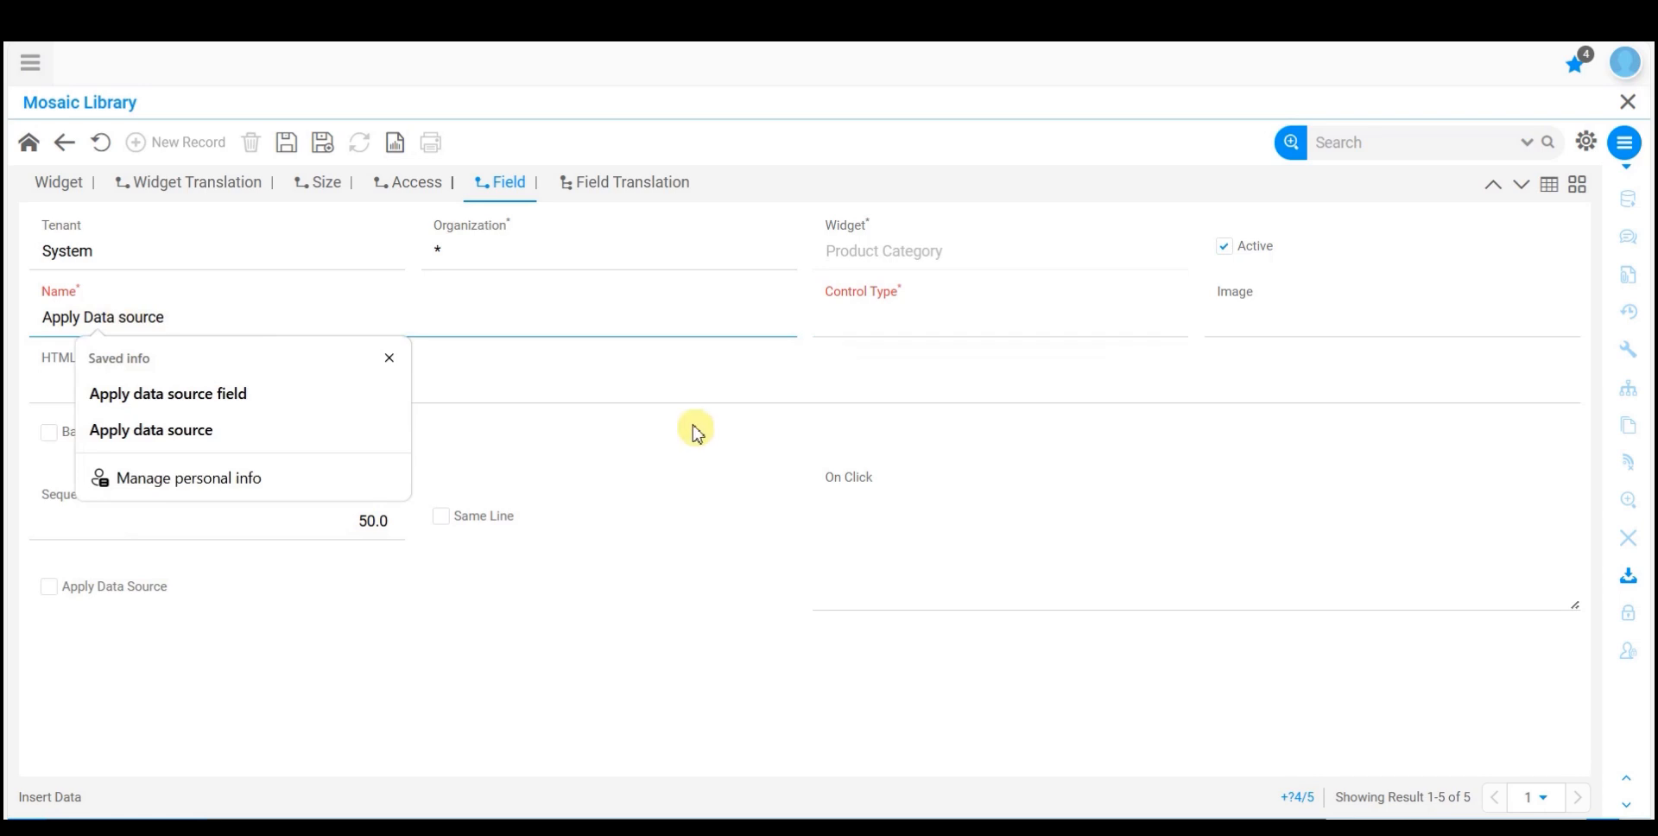
left_click(829, 315)
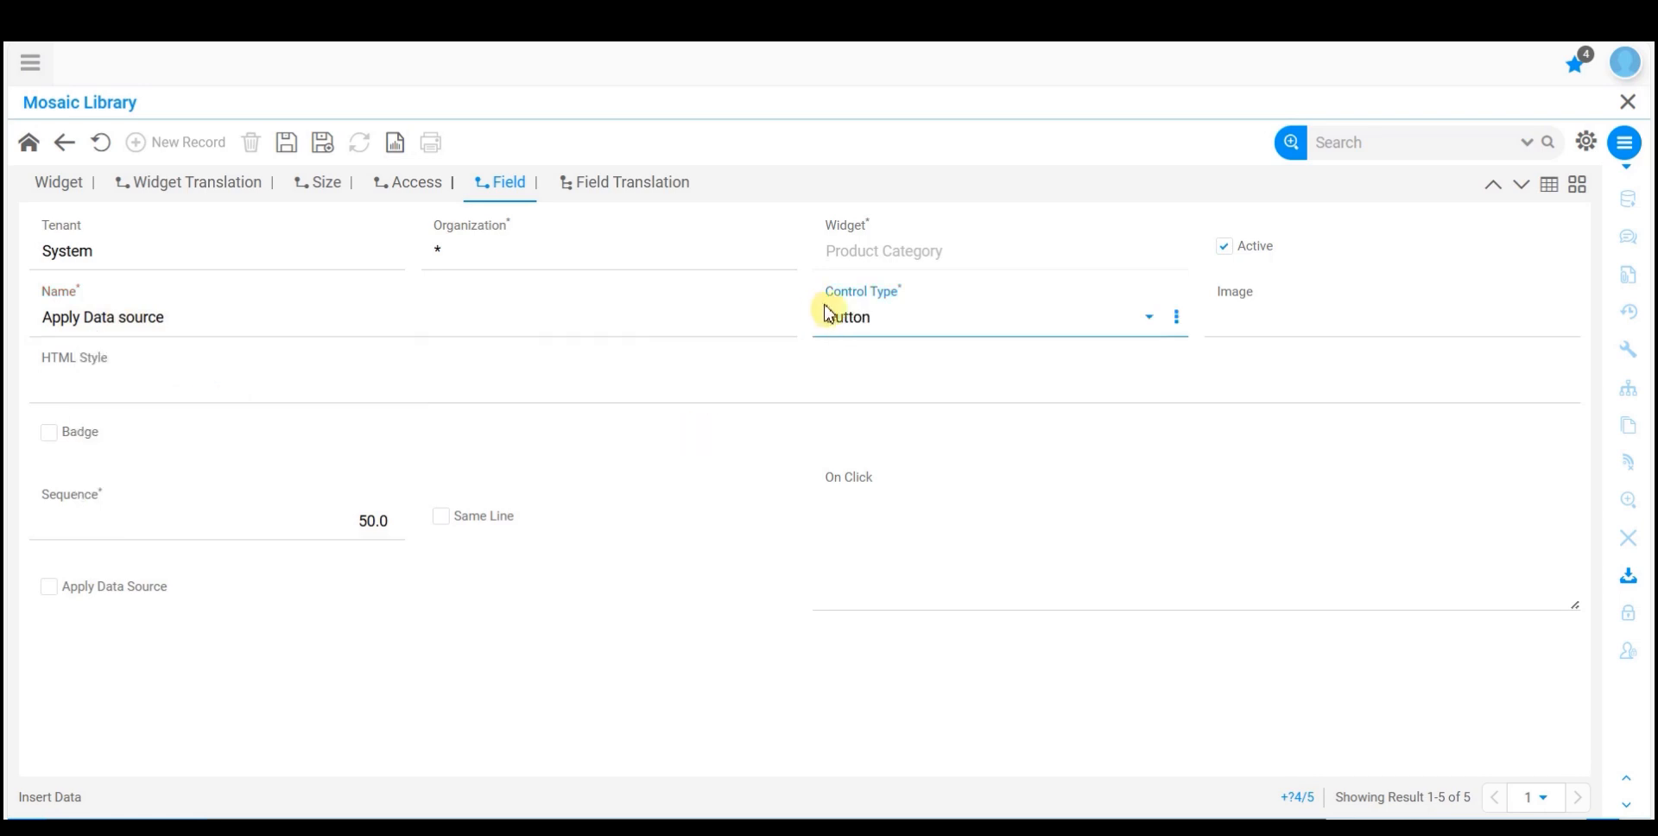
left_click(836, 318)
left_click(842, 438)
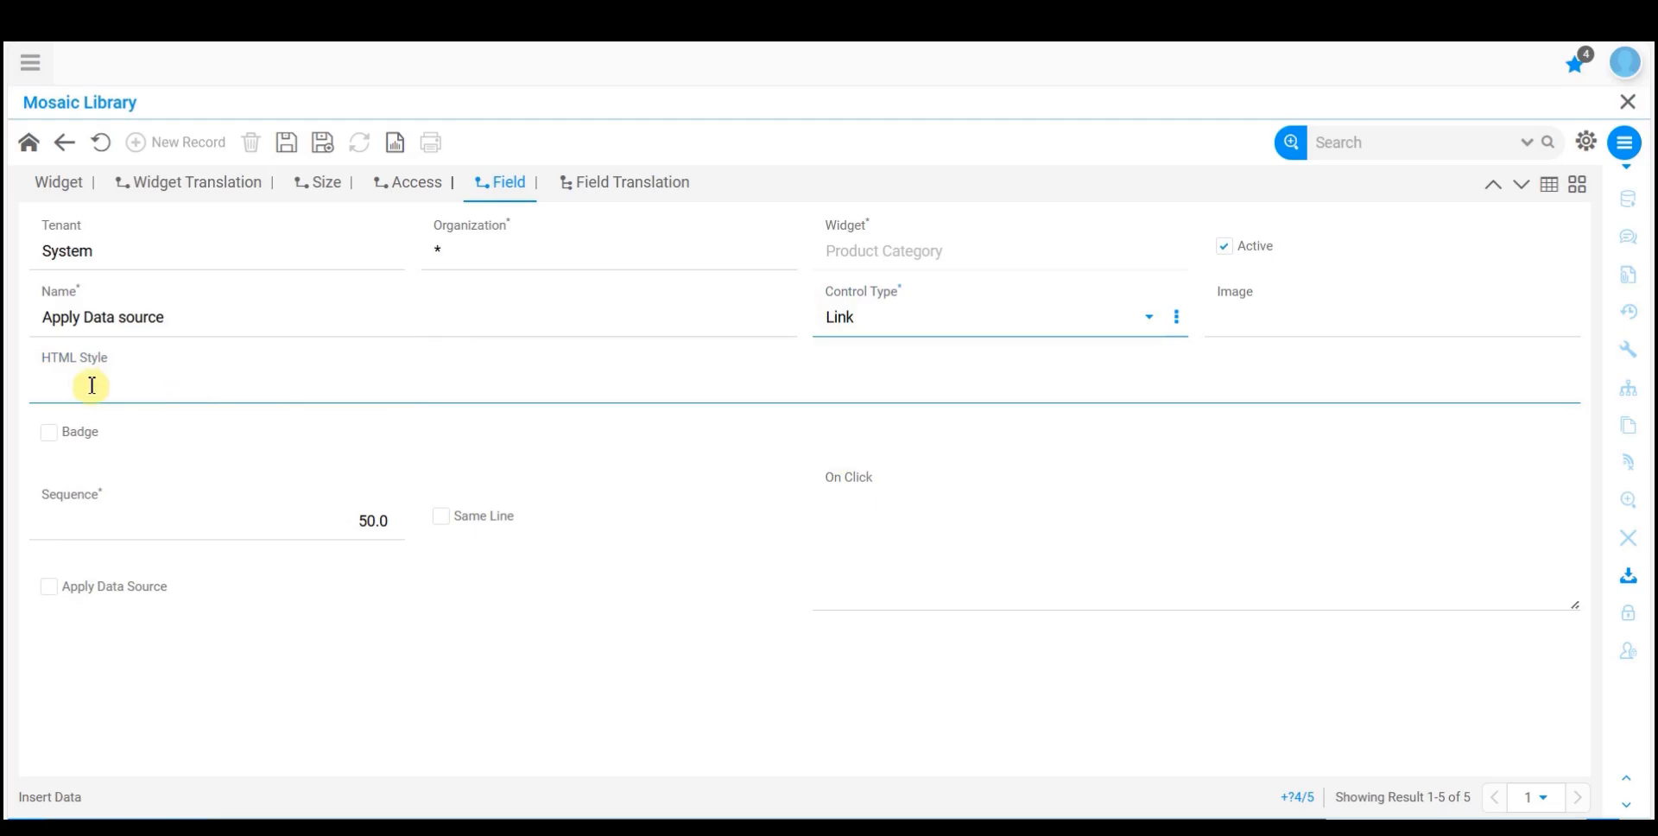
Step: Enable Apply Data Source for the new Apply Data source field, check its Tab and Field choices, and save the record
left_click(59, 588)
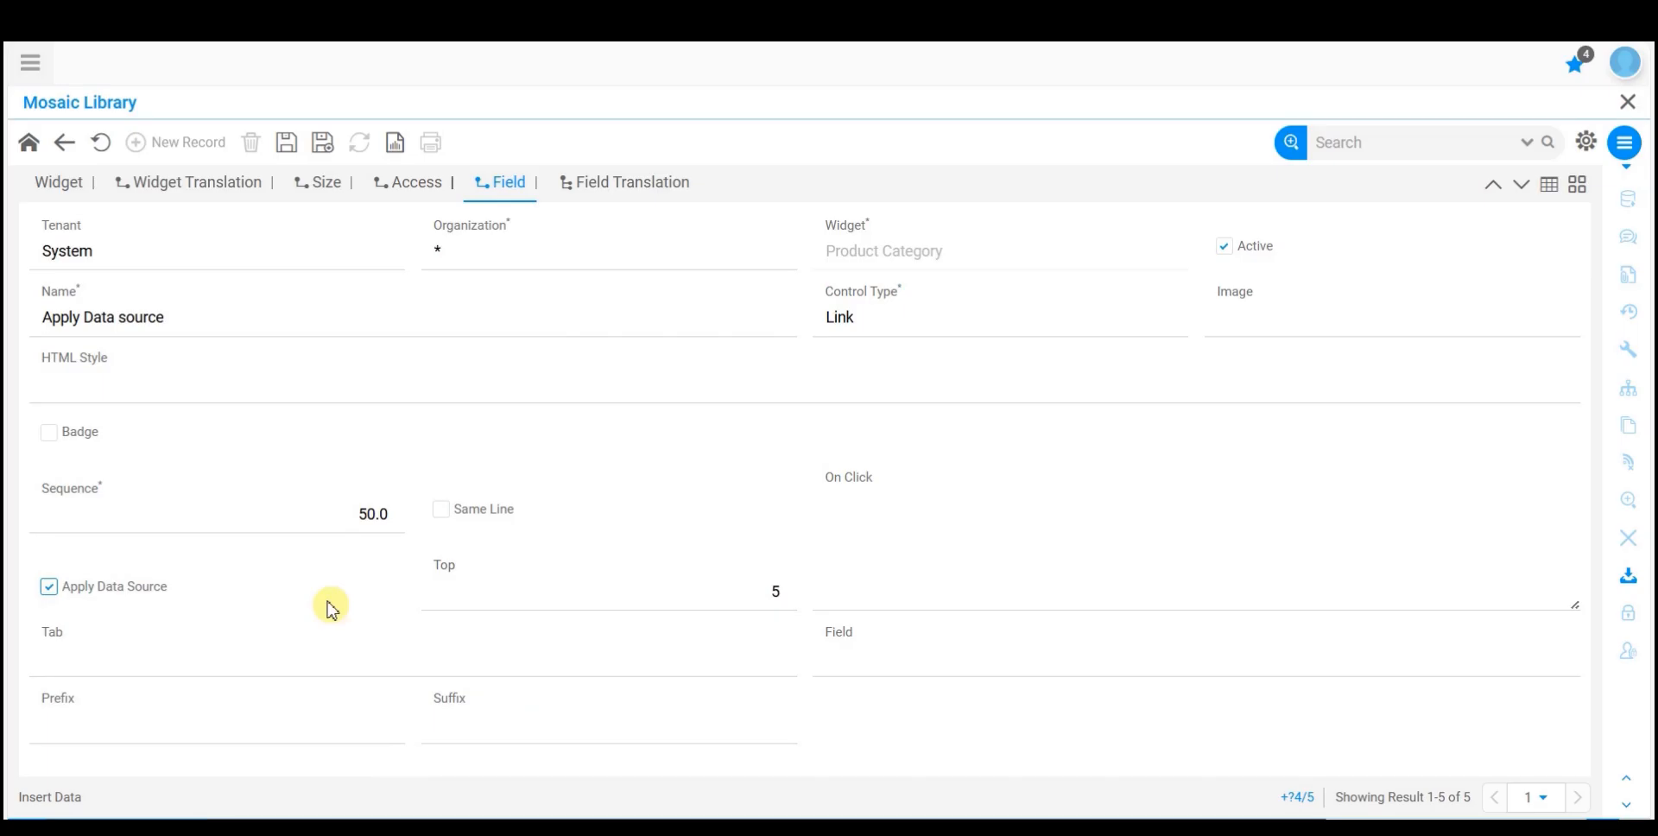
left_click(223, 668)
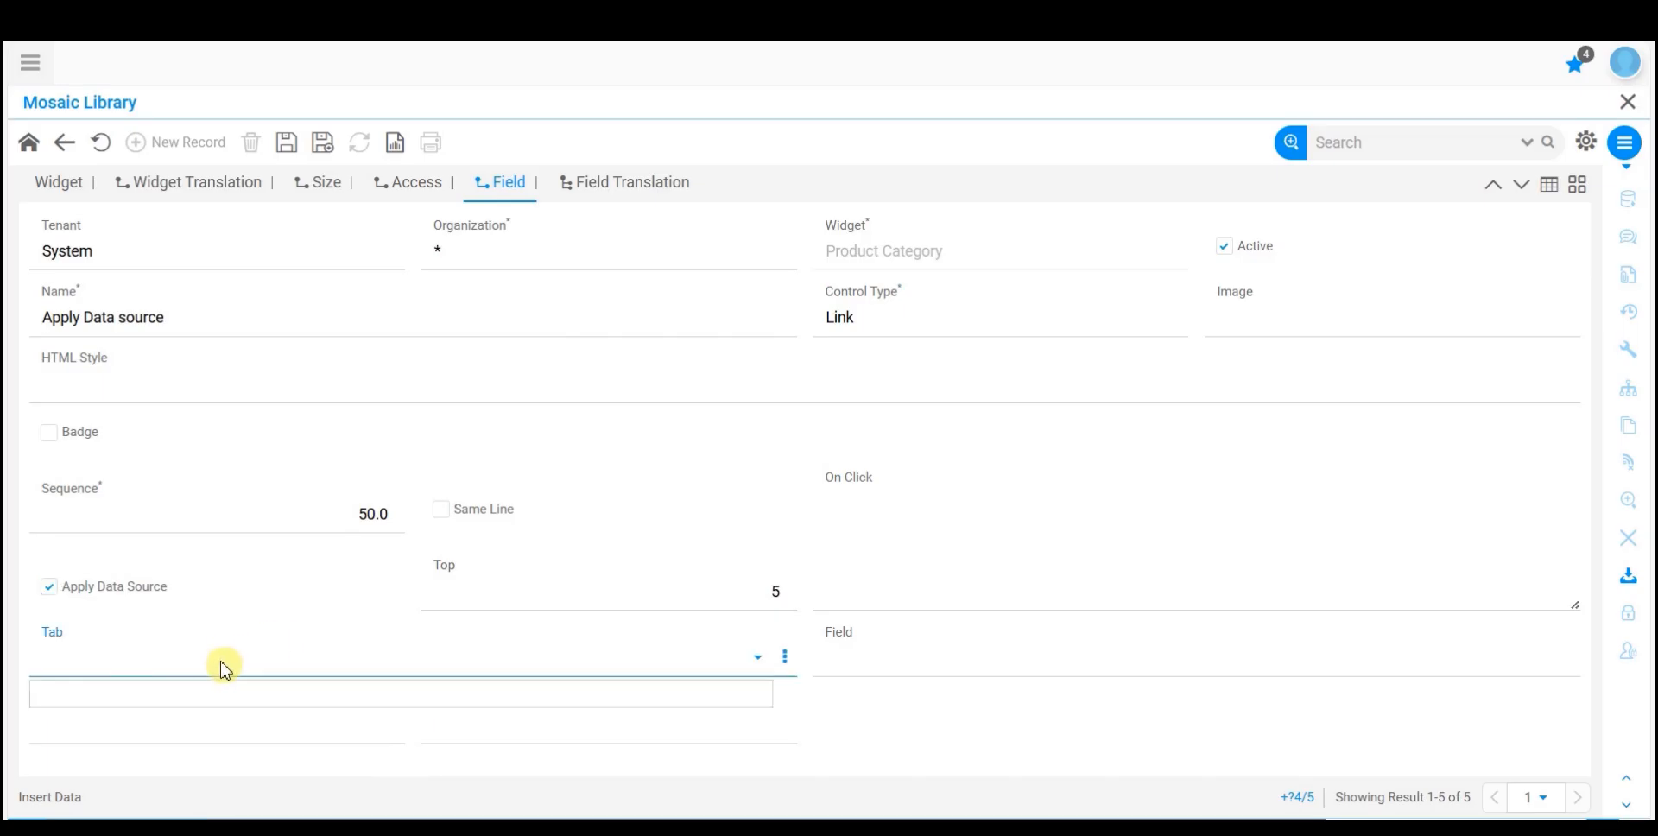
left_click(862, 675)
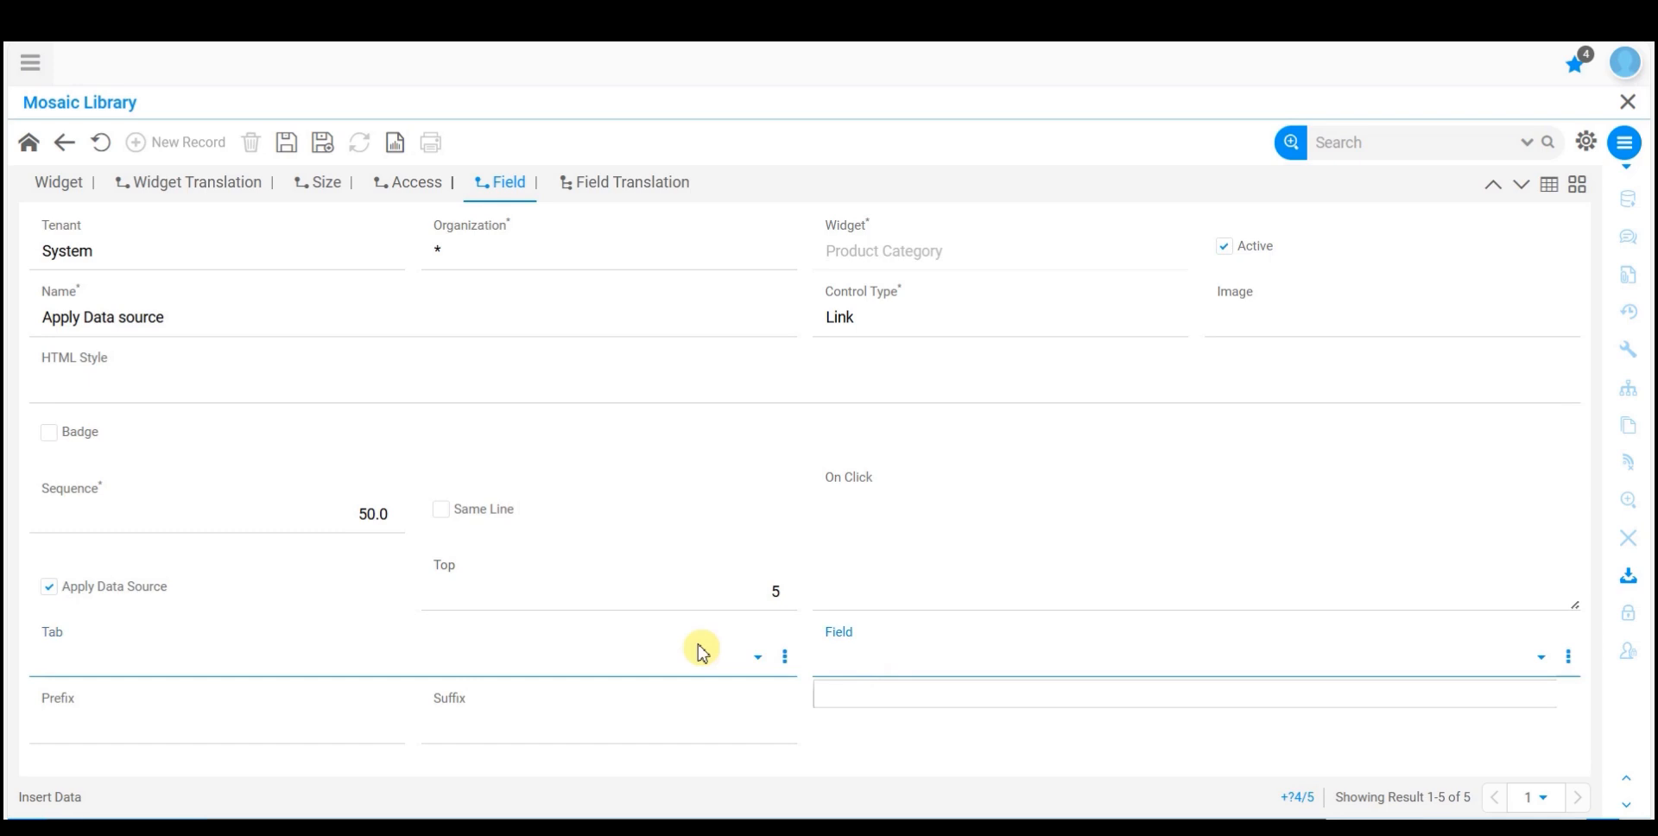
left_click(288, 143)
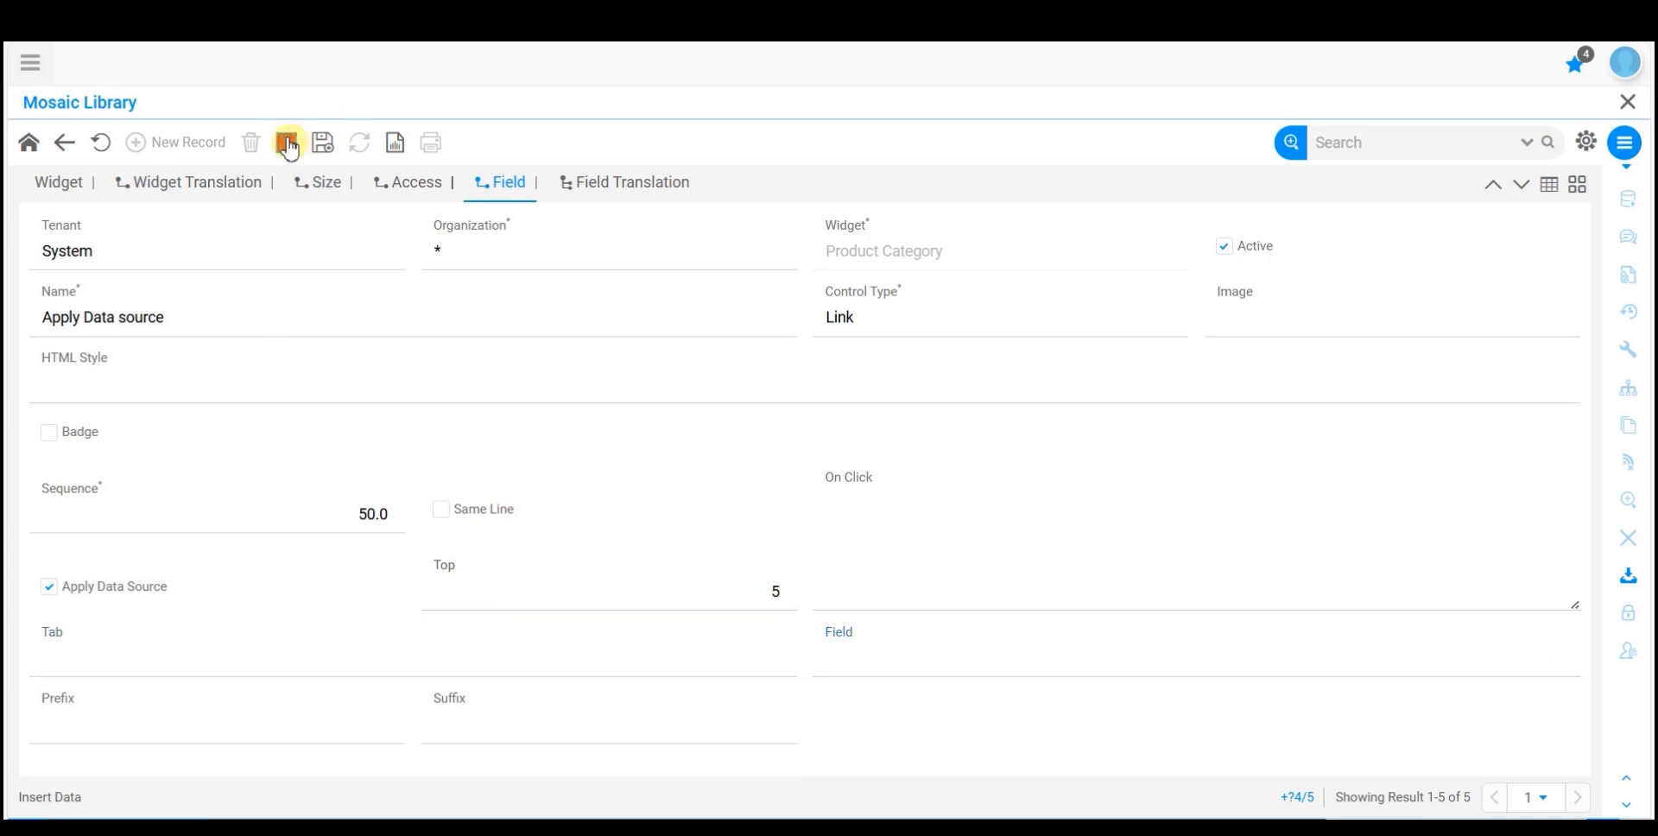
Step: Set the Product Category widget's Screen to VAS_ProductCategory and save the widget record
left_click(60, 183)
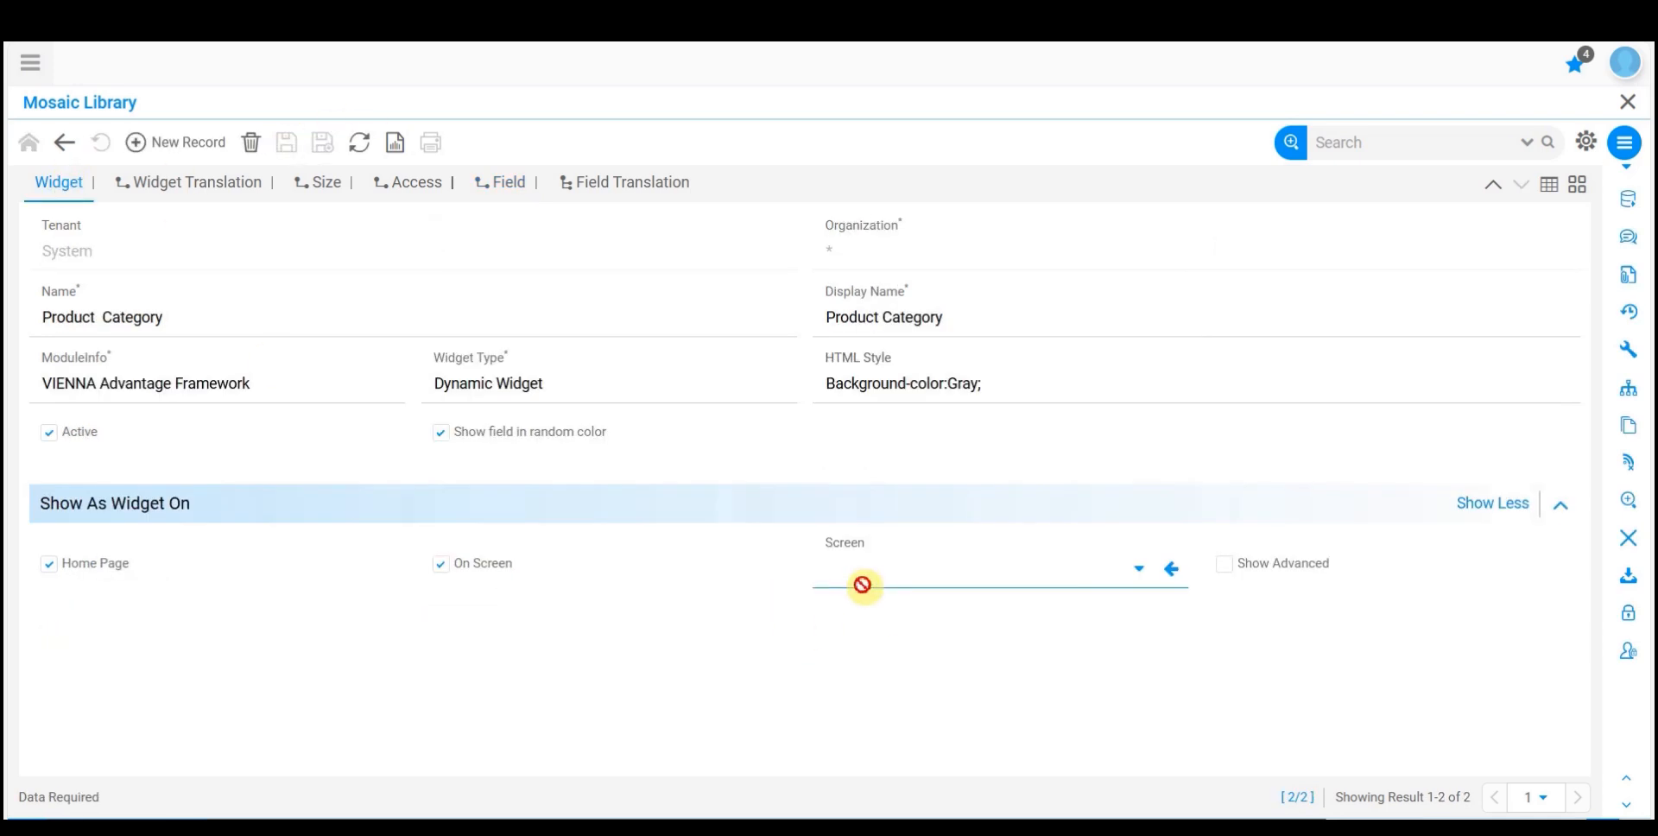
left_click(1134, 572)
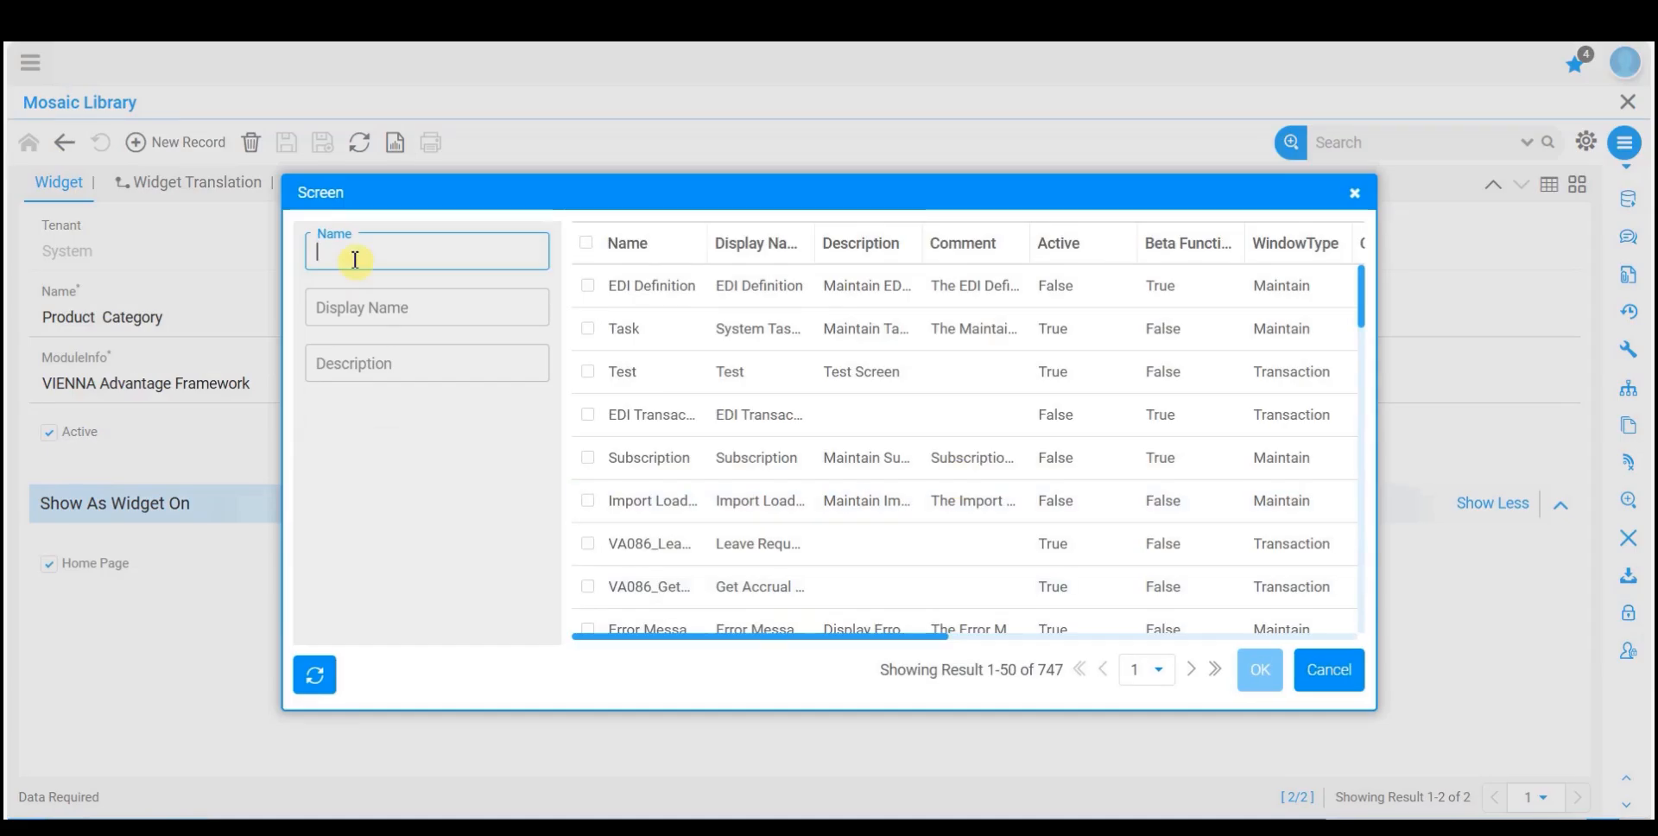
type("VAS_Product")
key("Down")
key("Return")
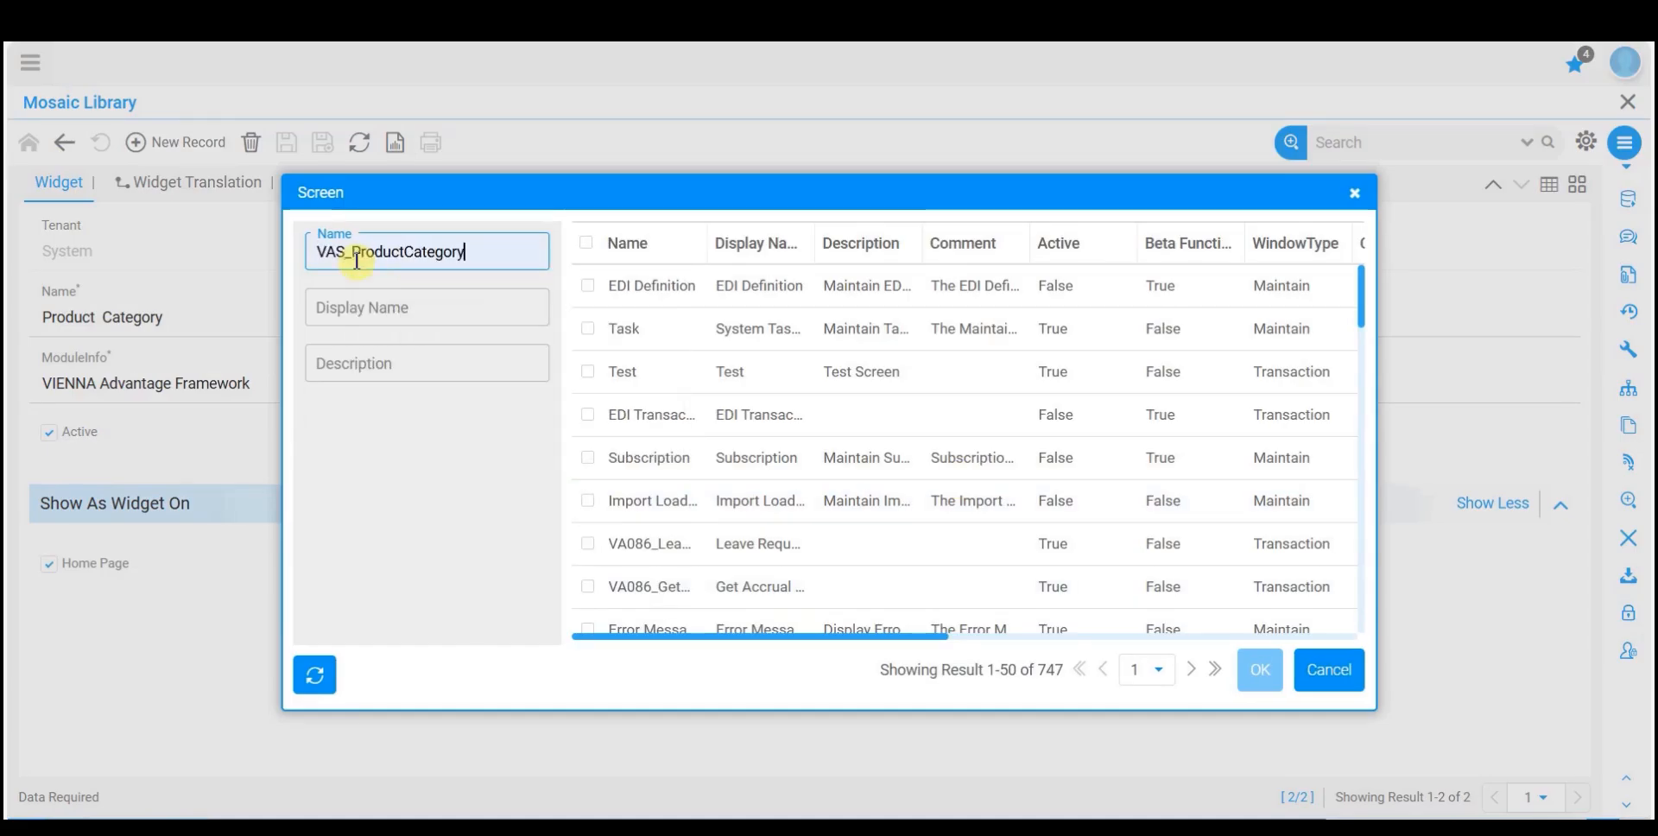
left_click(328, 674)
left_click(741, 289)
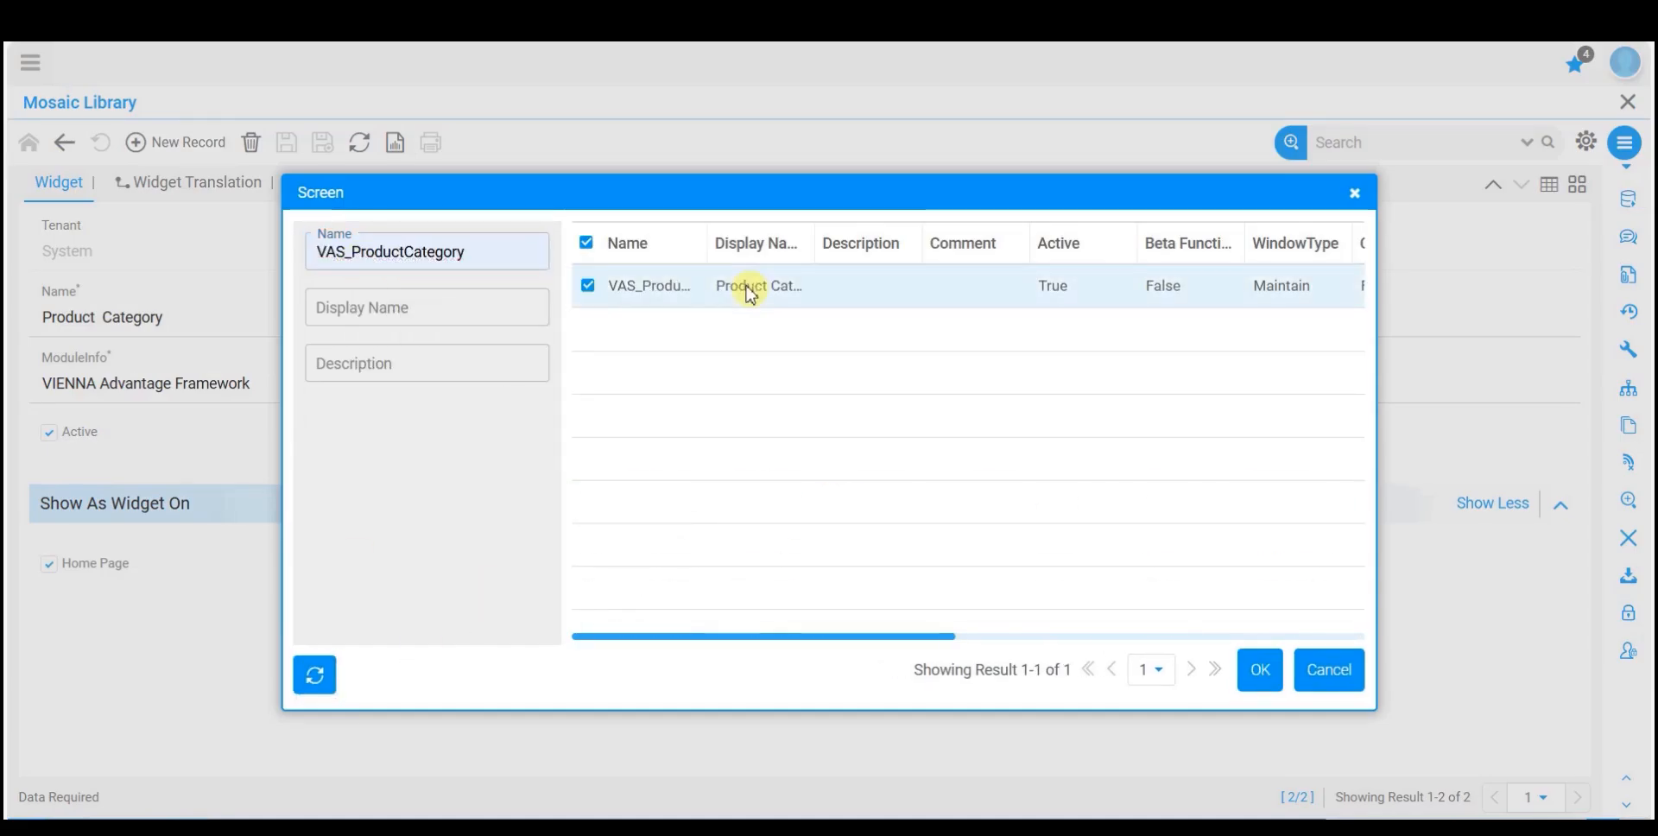
left_click(1257, 672)
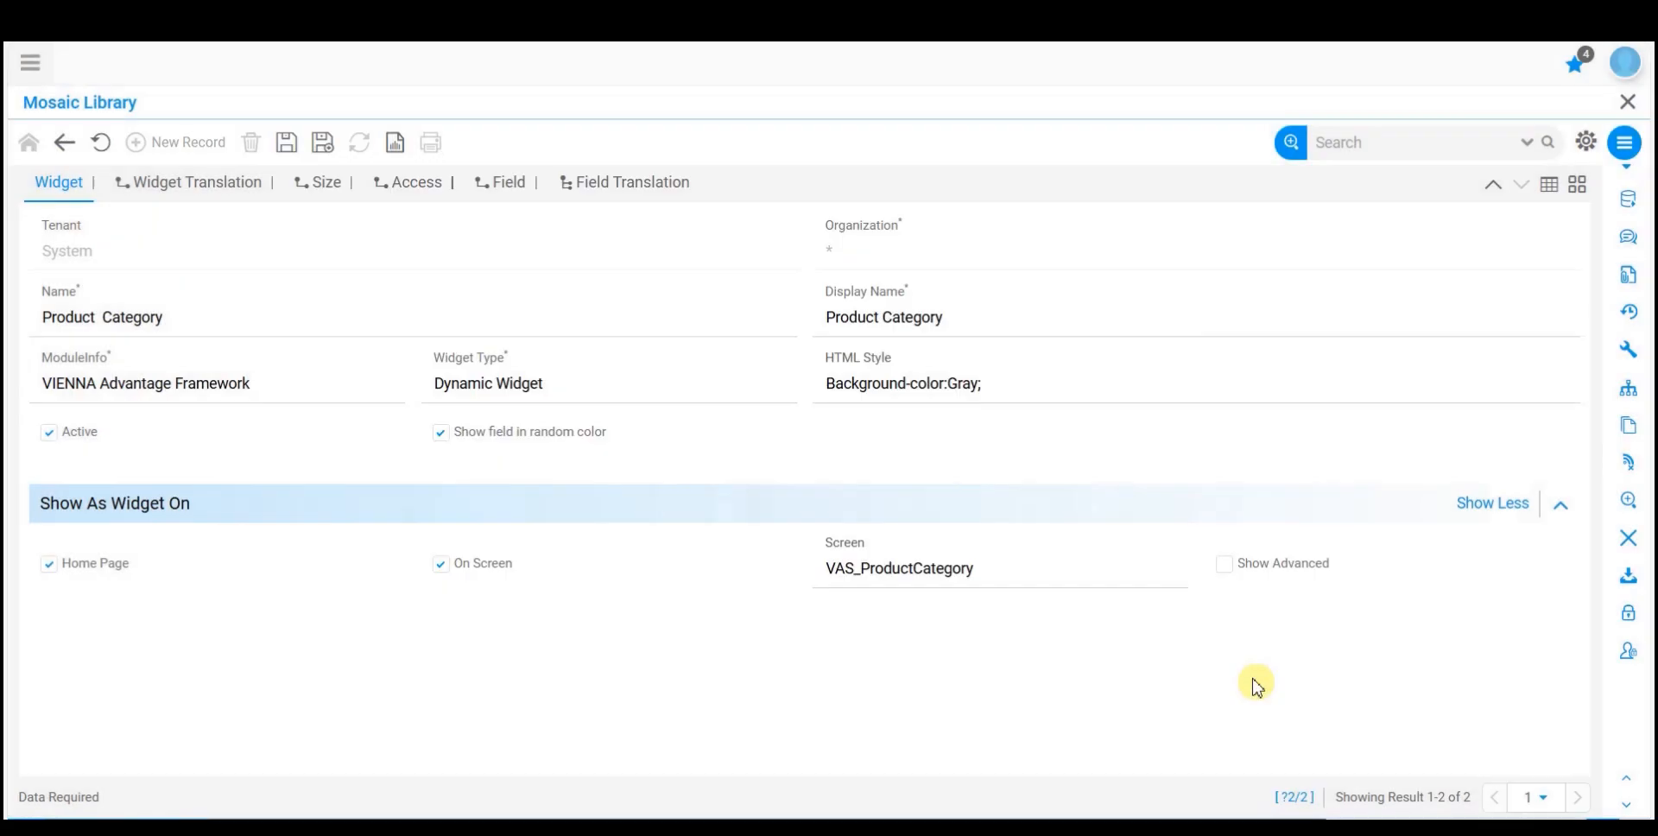
left_click(288, 144)
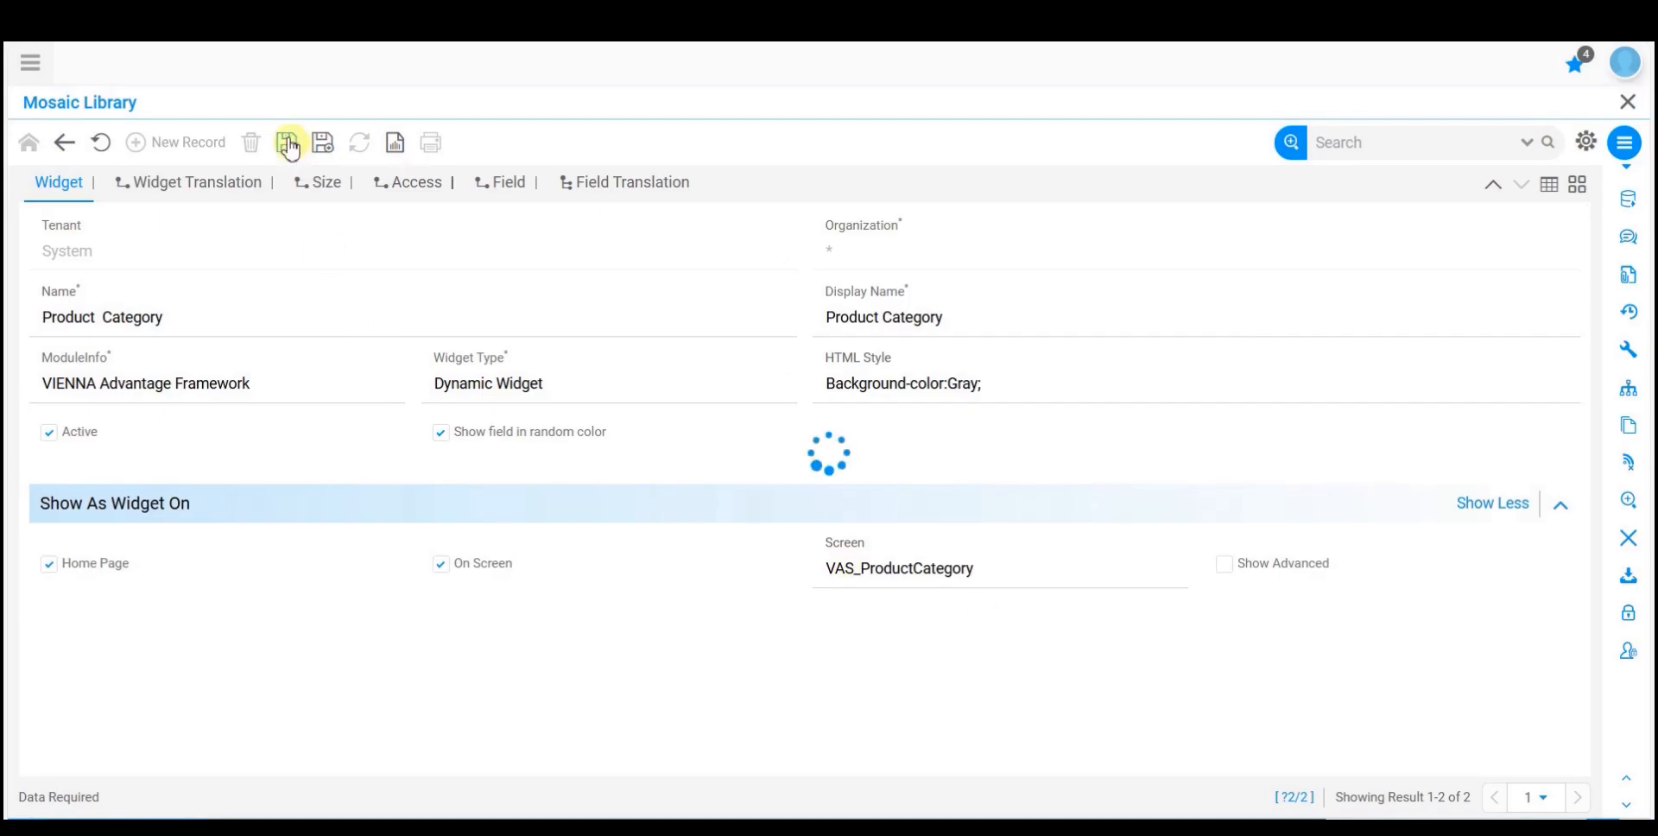
Step: In the Apply Data source field record, enable Apply Data Source and set its Tab to VAS_ProductCategory_Product Category
left_click(506, 192)
left_click(1520, 187)
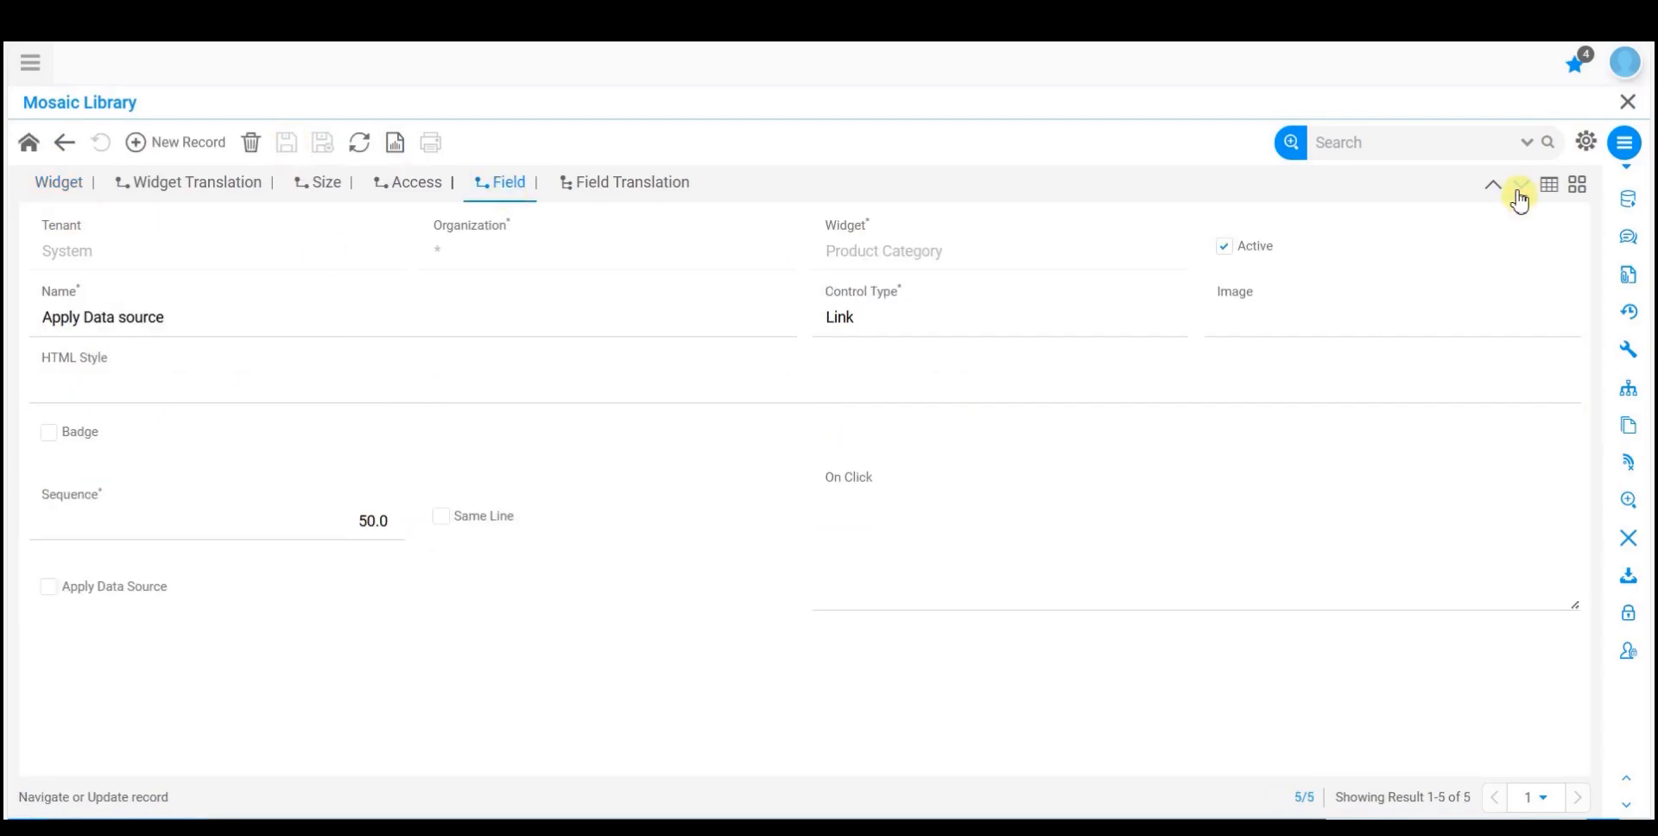
left_click(46, 590)
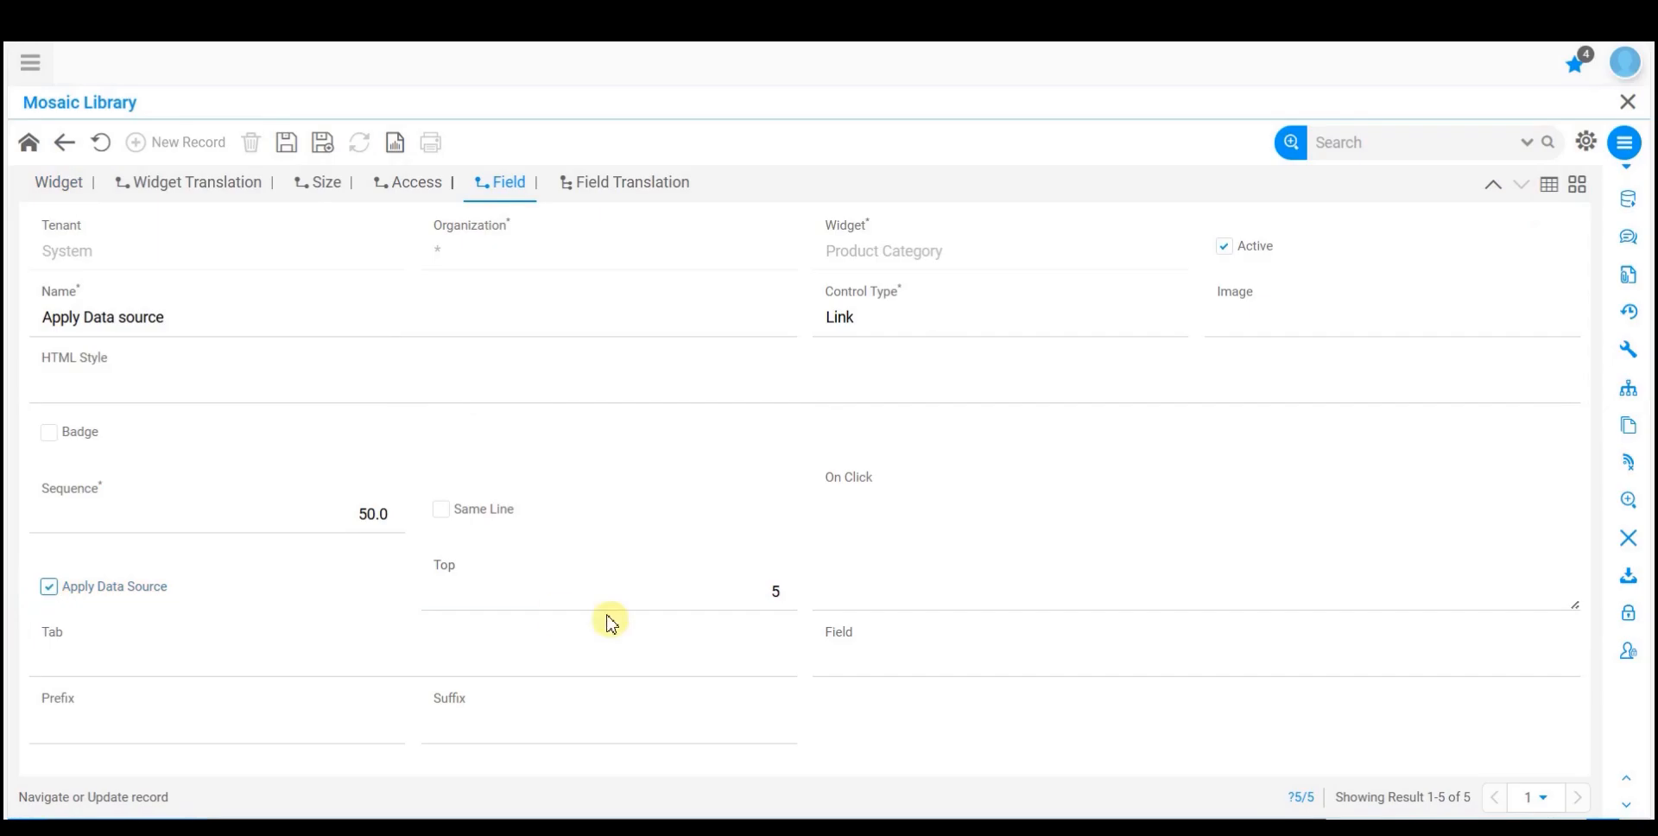
left_click(160, 665)
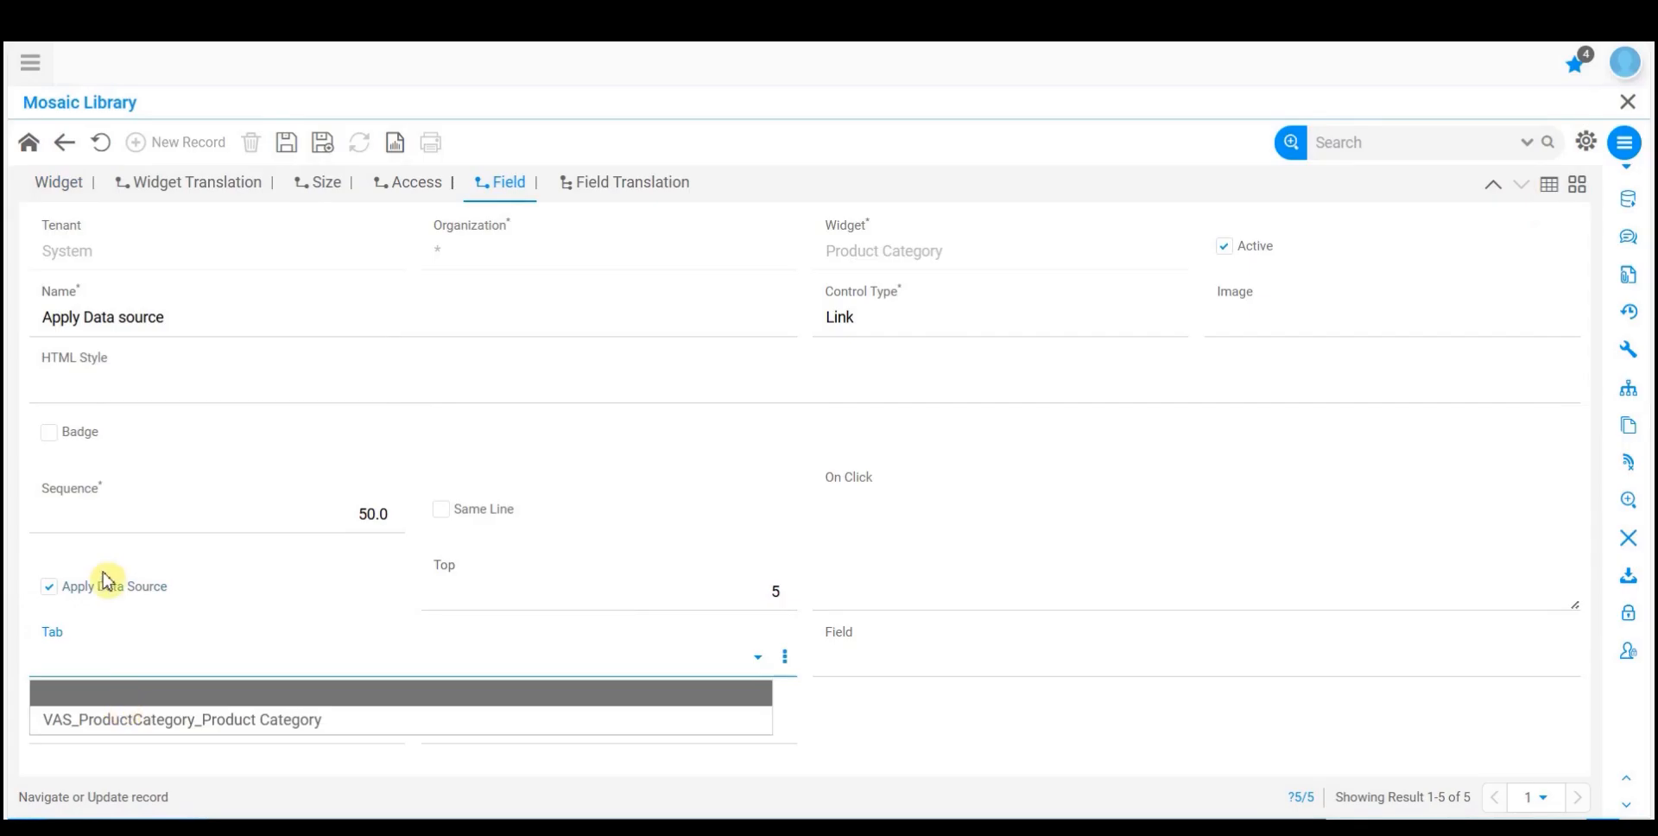
left_click(453, 643)
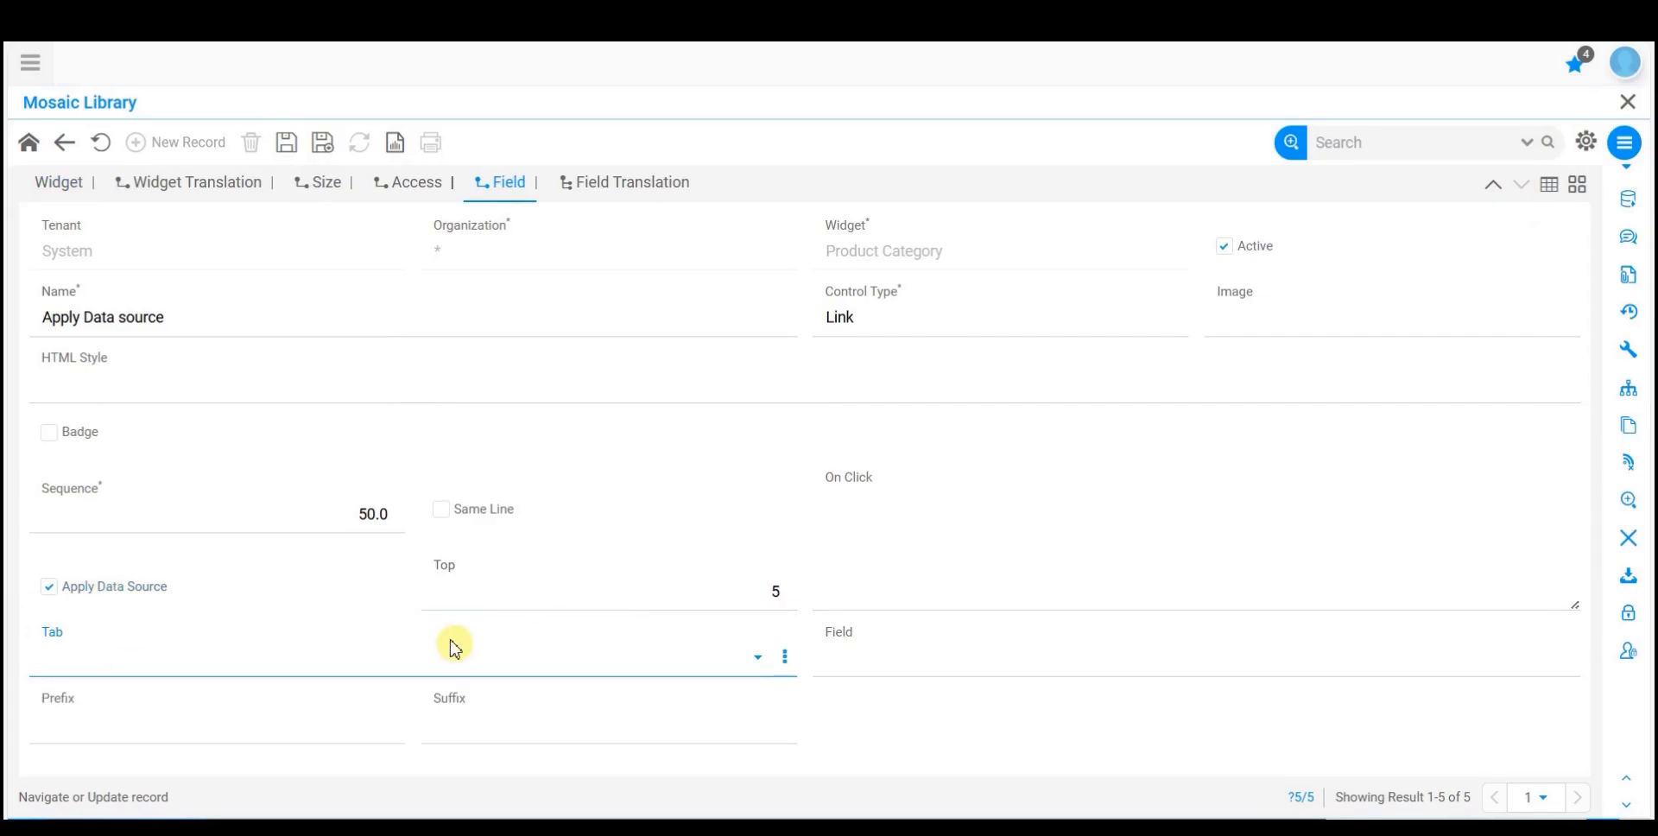
left_click(55, 588)
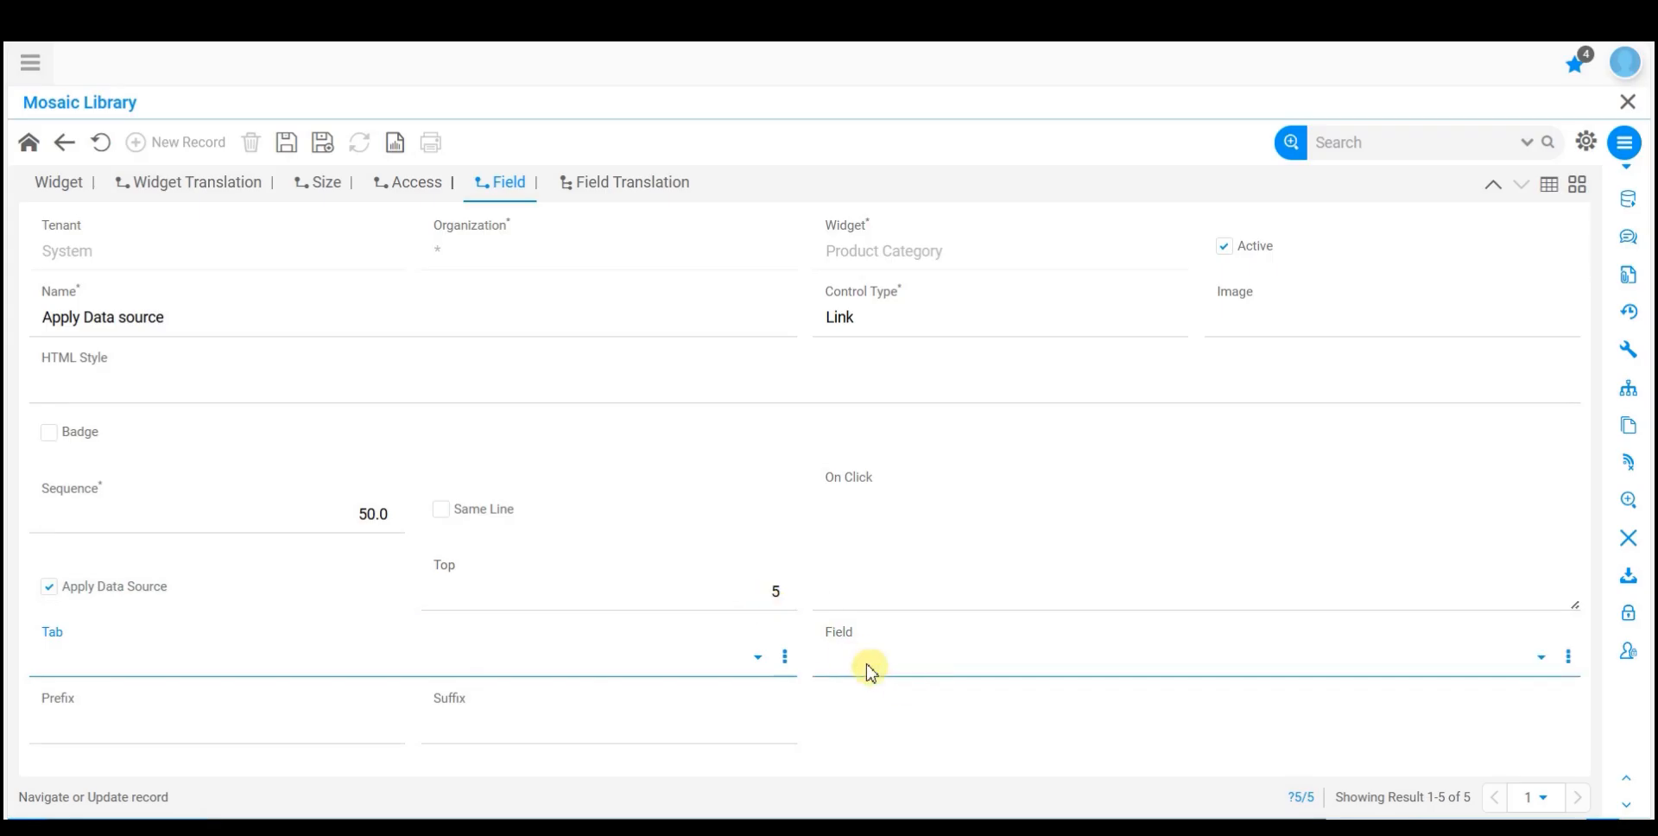
left_click(339, 658)
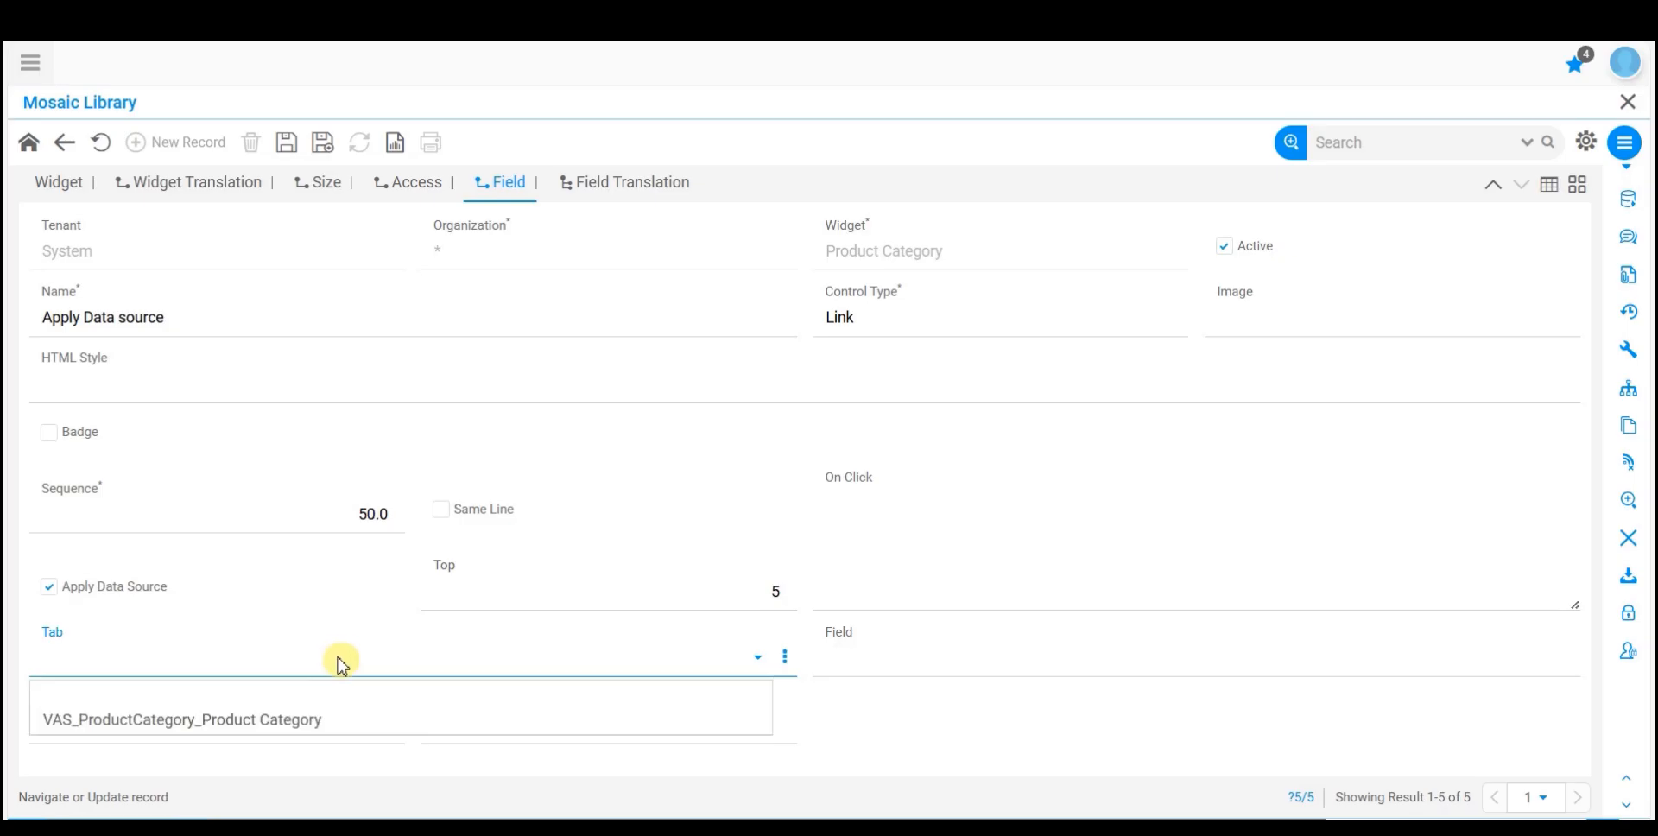
left_click(256, 722)
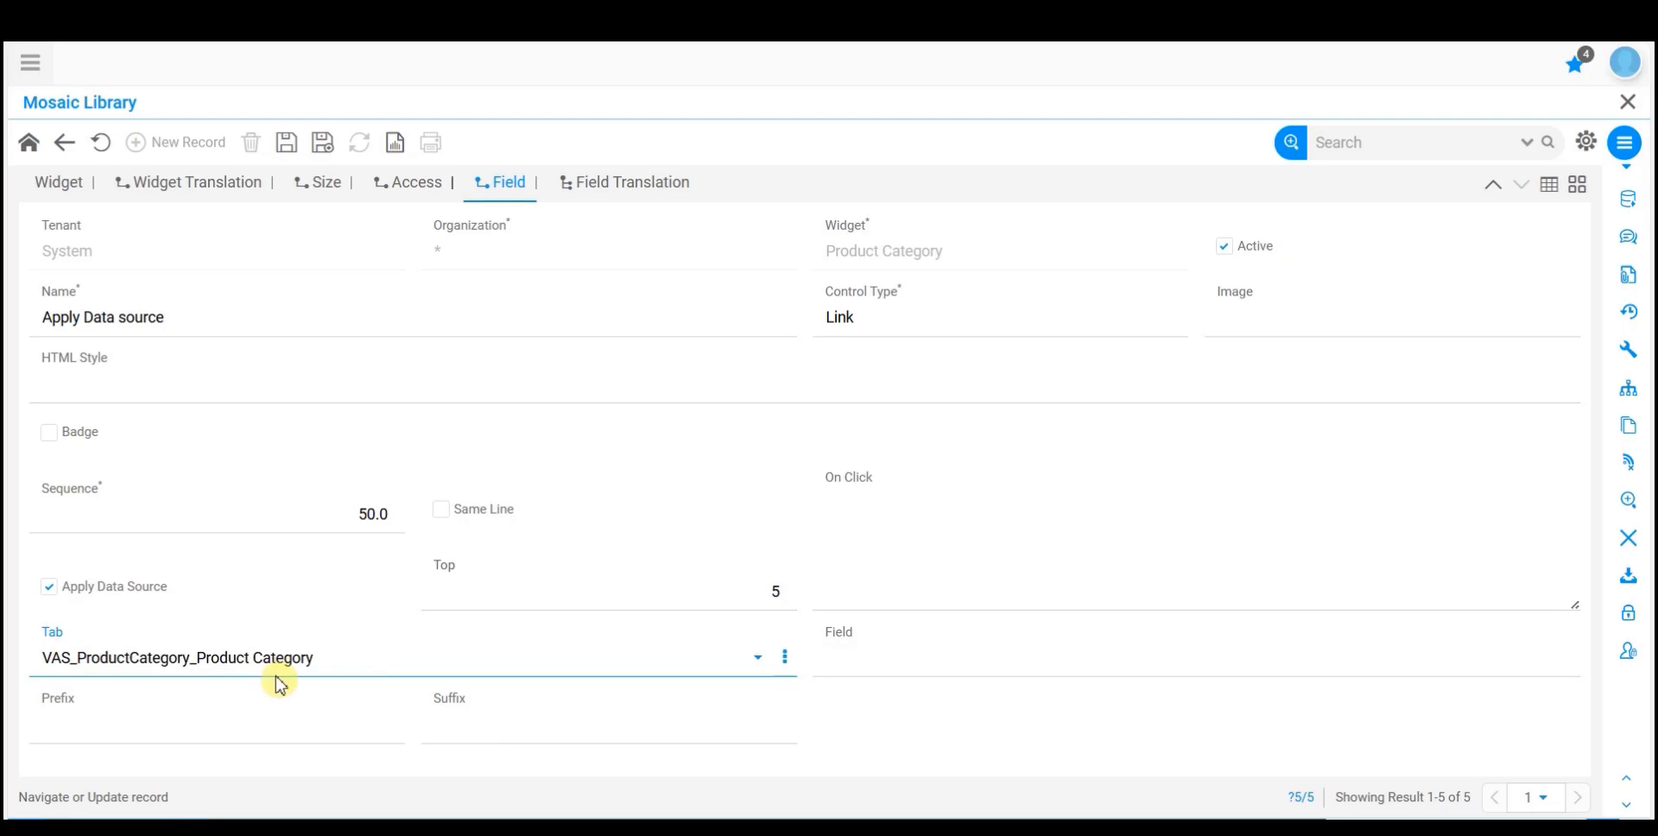
Step: Set the data source Field to Product Type with prefix Total and suffix Count, and save the record
left_click(862, 666)
left_click(872, 535)
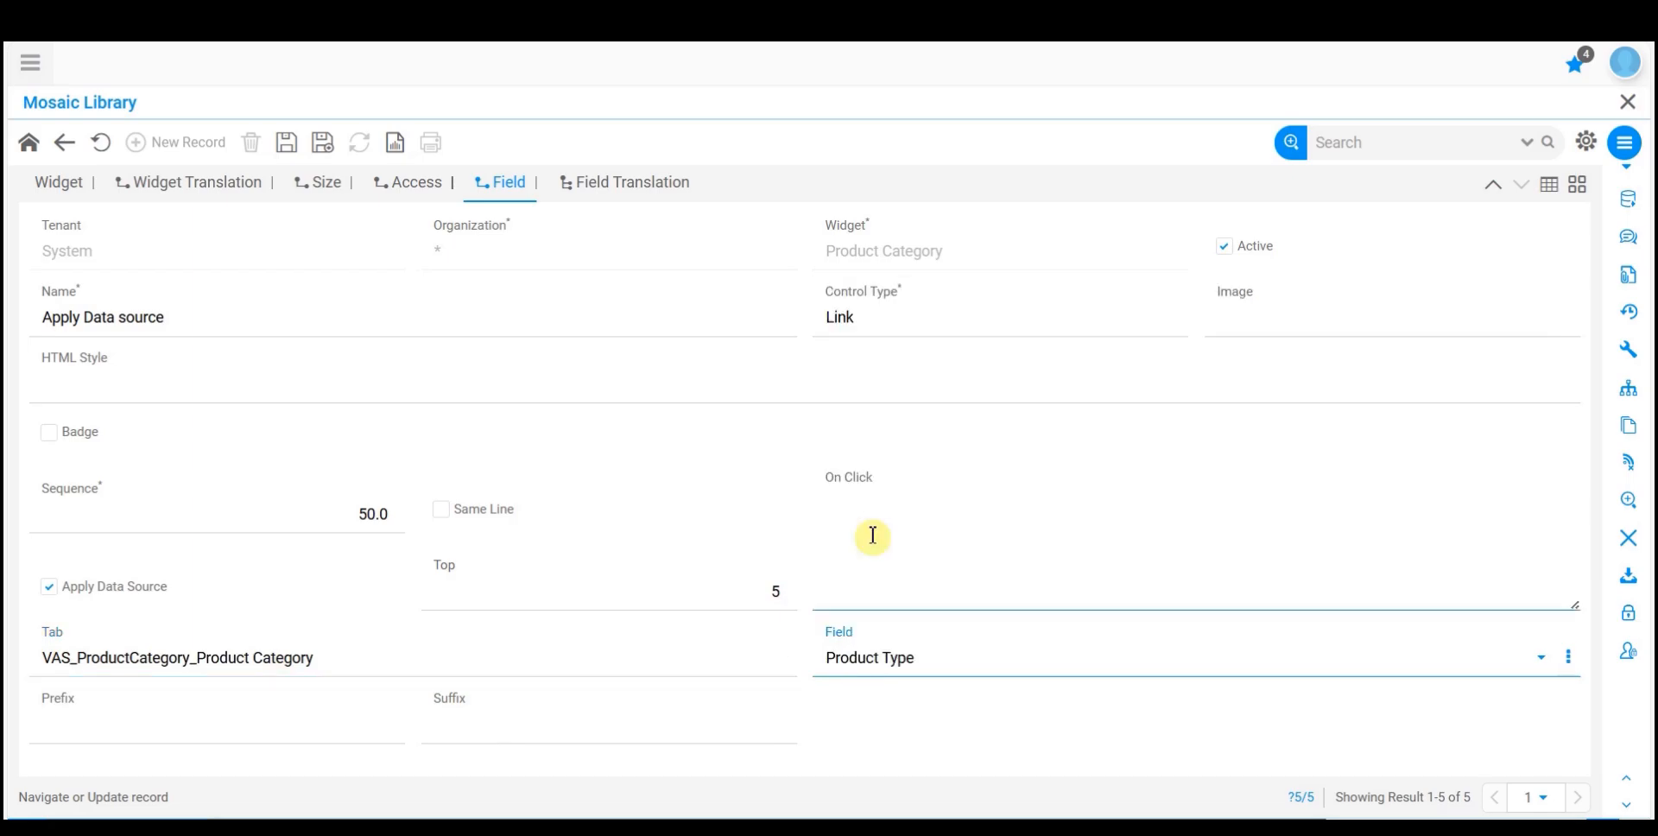
left_click(114, 735)
type("Total")
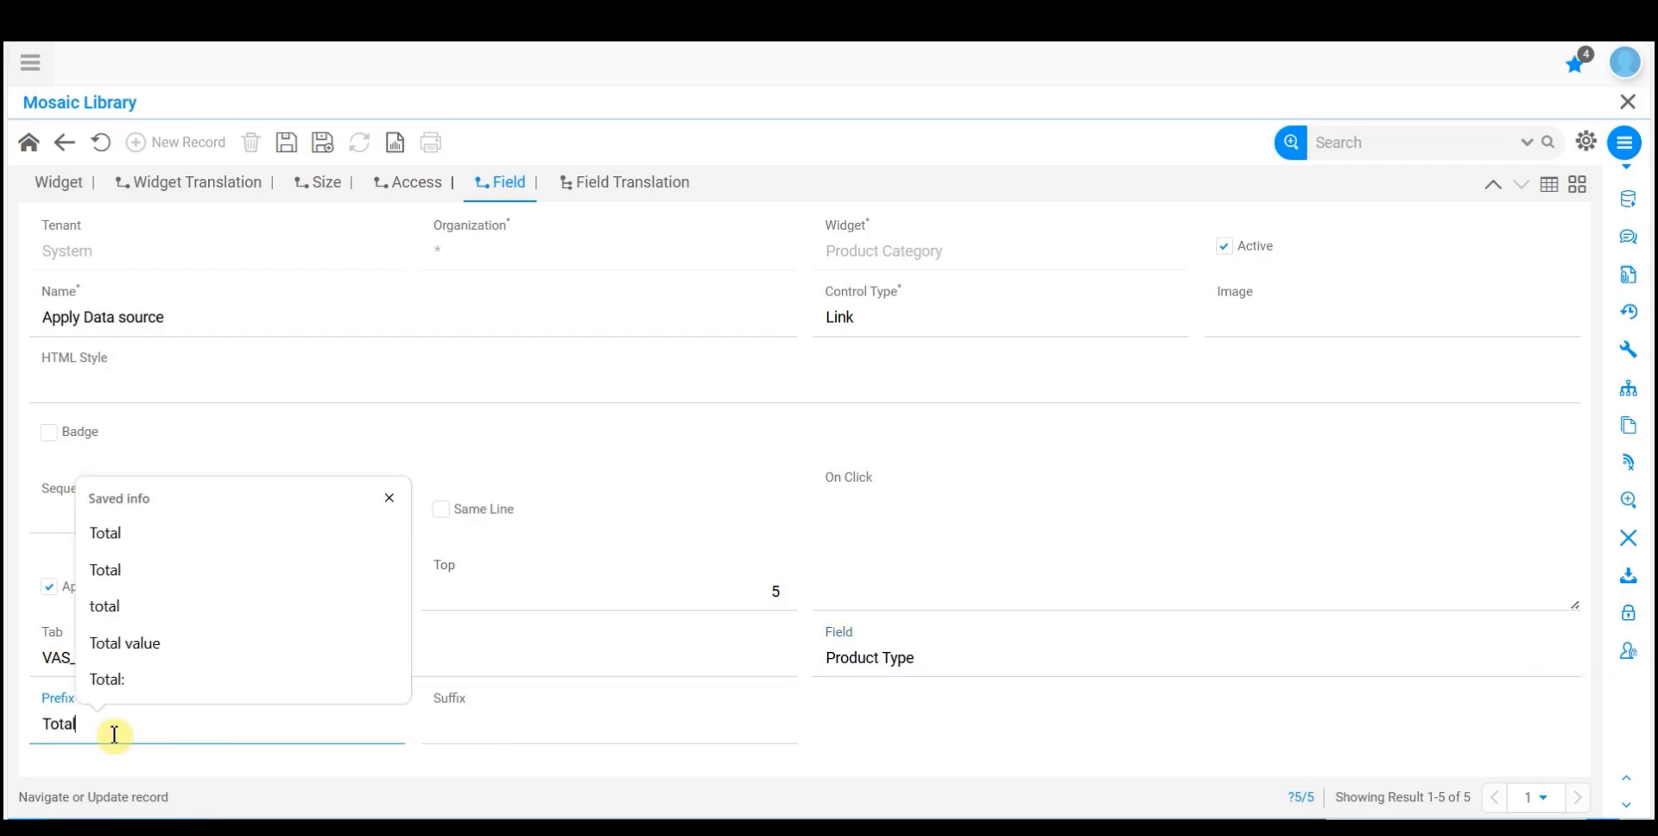
key("Tab")
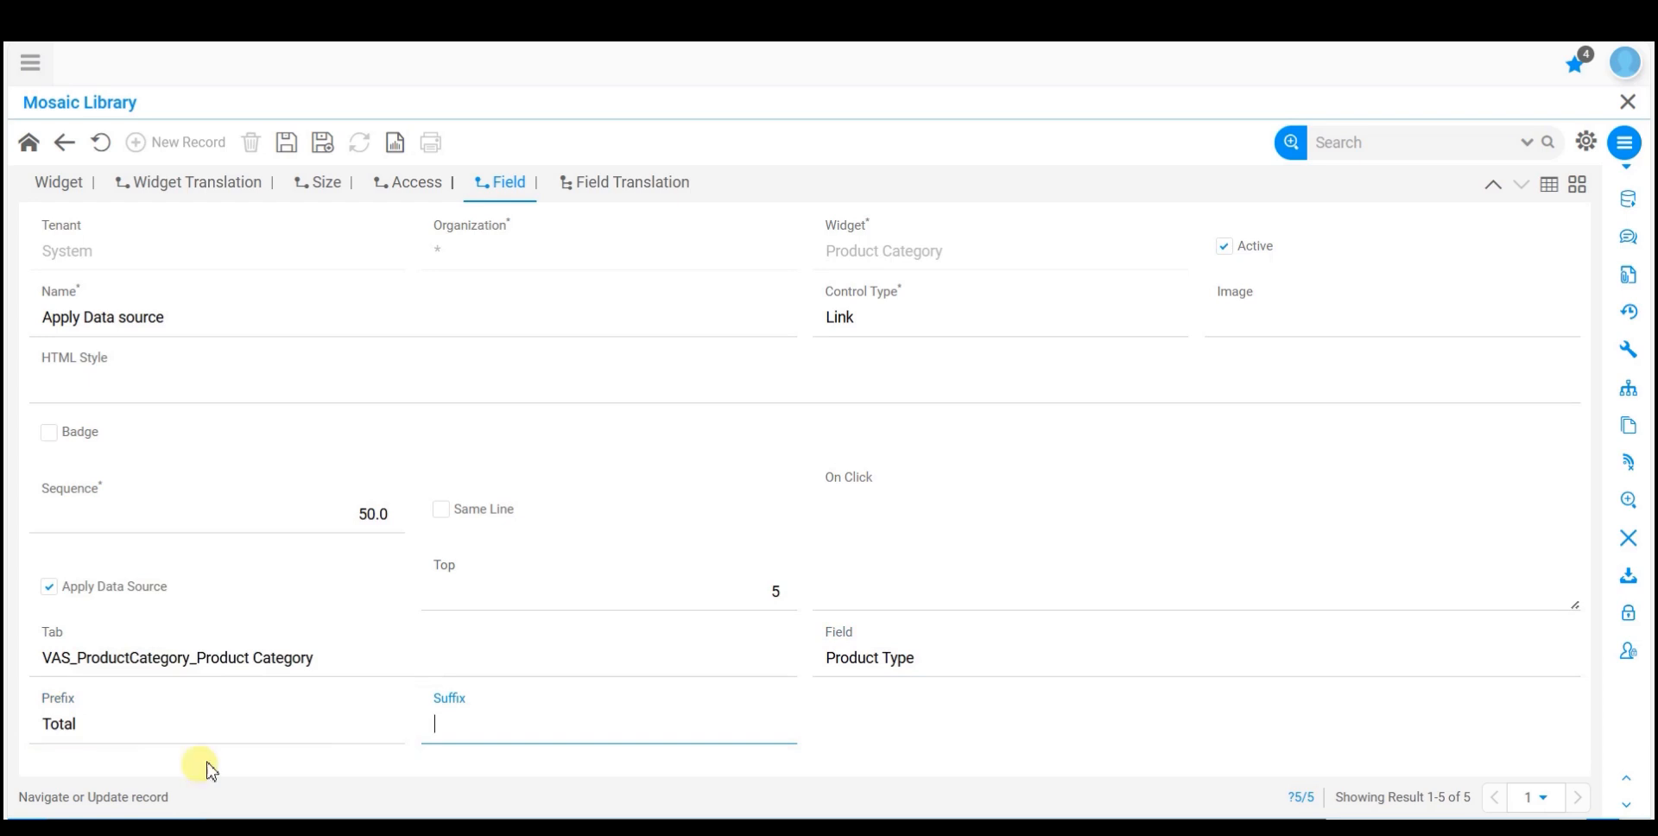
type("Count")
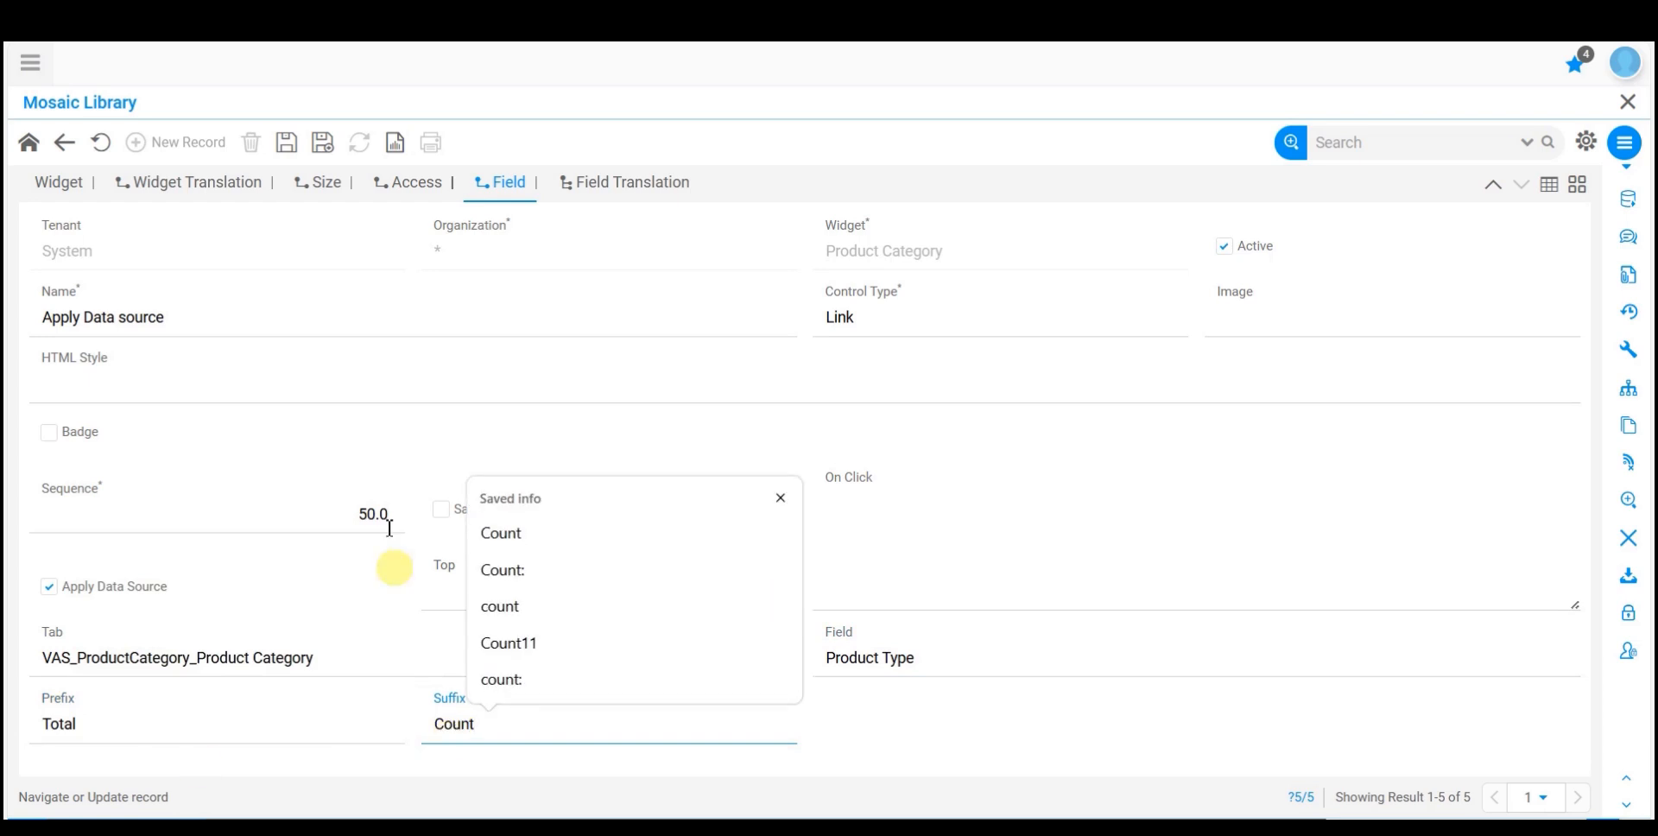
left_click(287, 144)
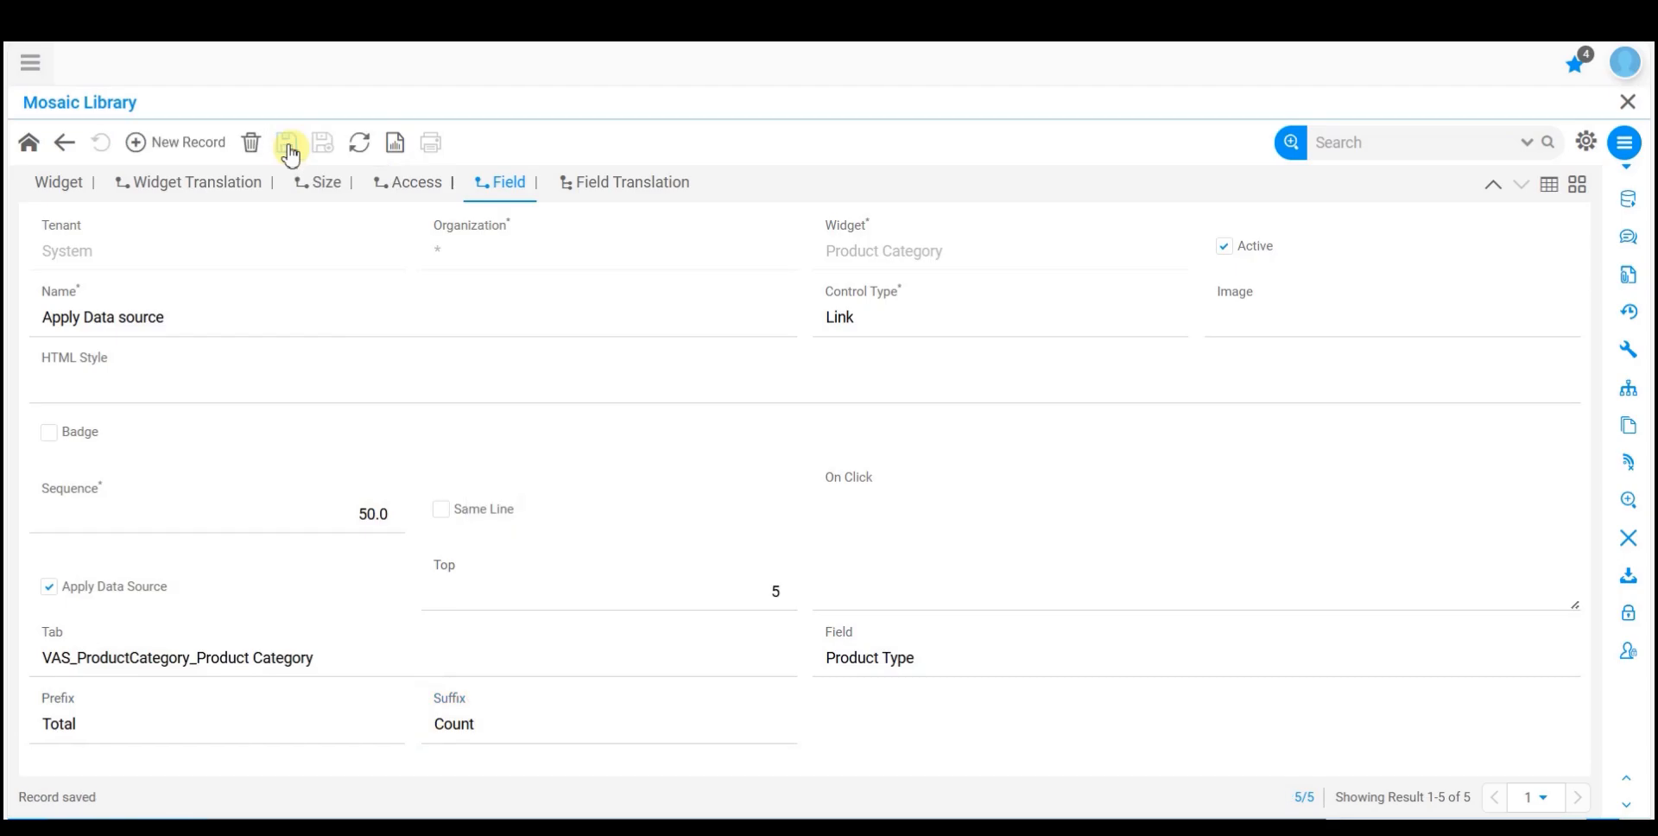
Step: Switch to the home page browser window, refresh the Mosaic widgets, place the Product Category widget on the page and close the Mosaic list
mouse_move(713, 829)
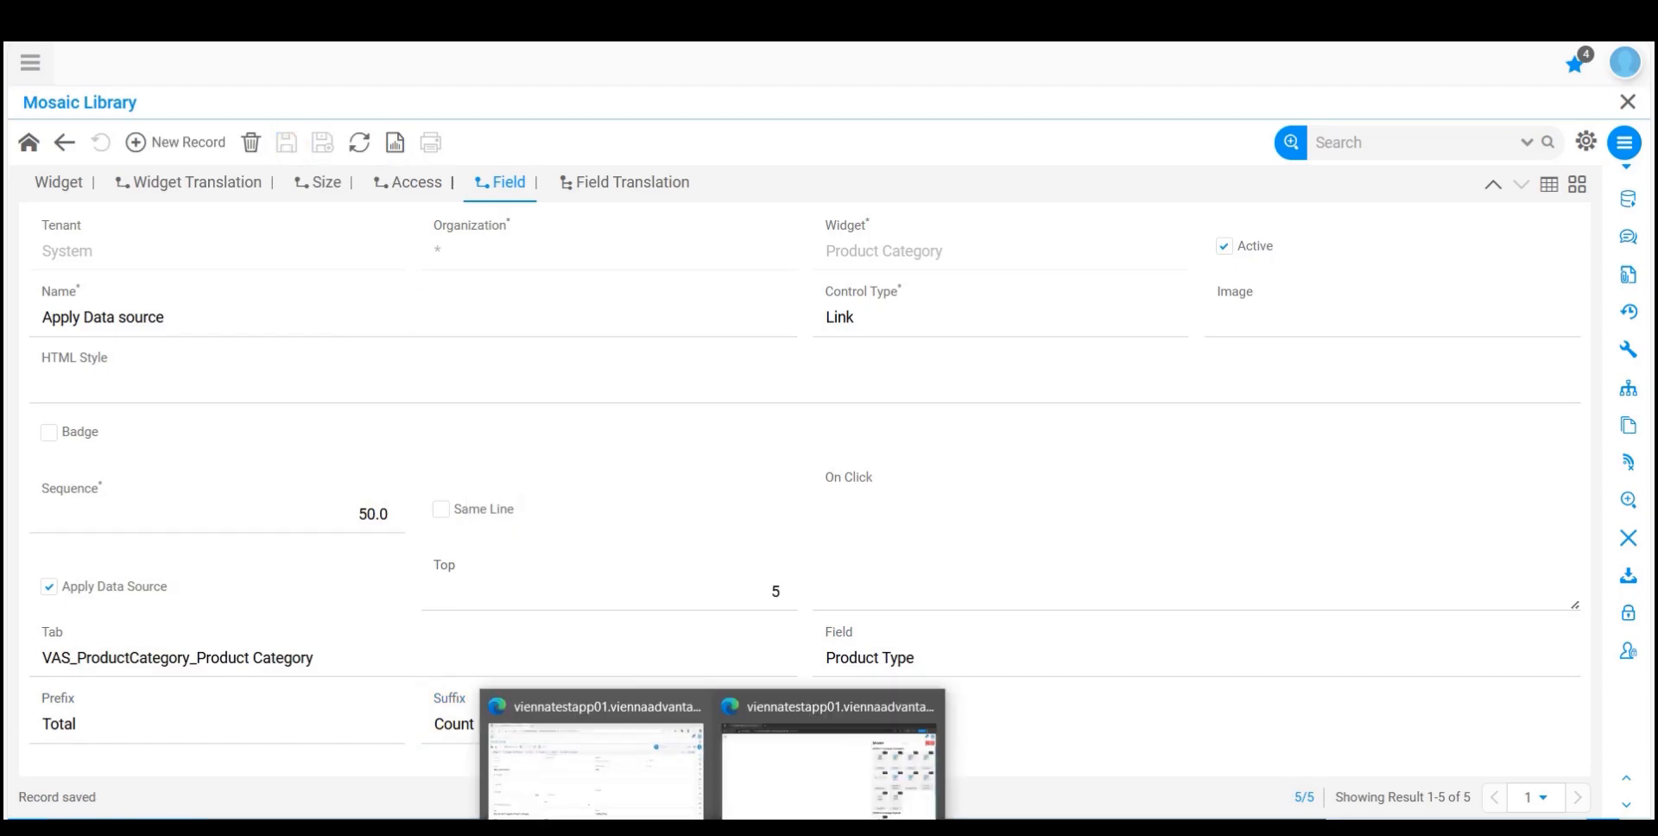
left_click(788, 787)
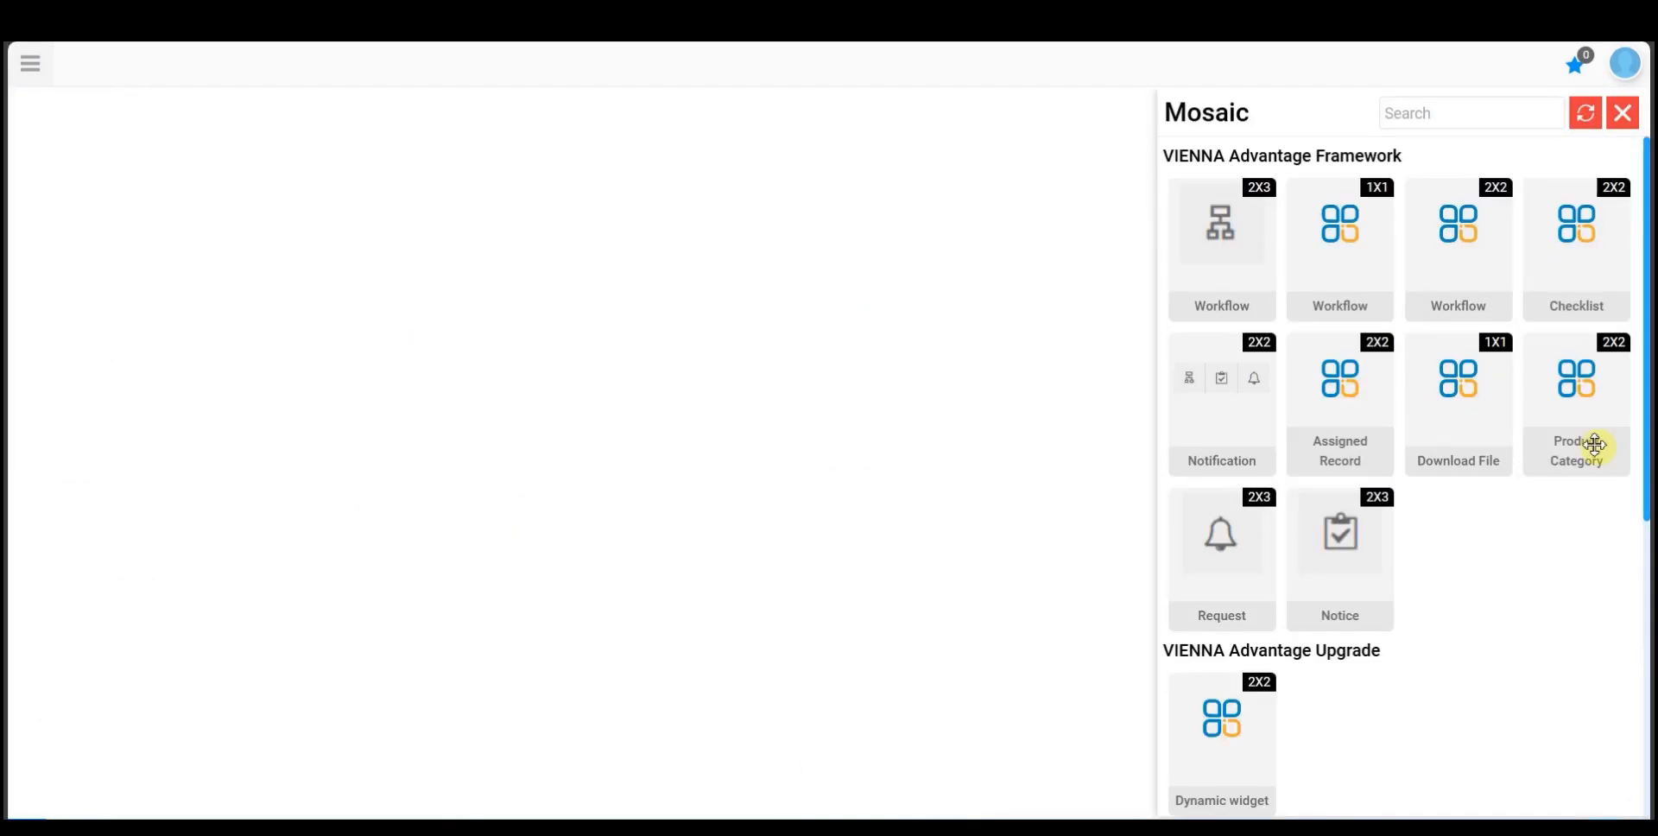
left_click(1586, 113)
left_click_drag(1573, 371, 873, 259)
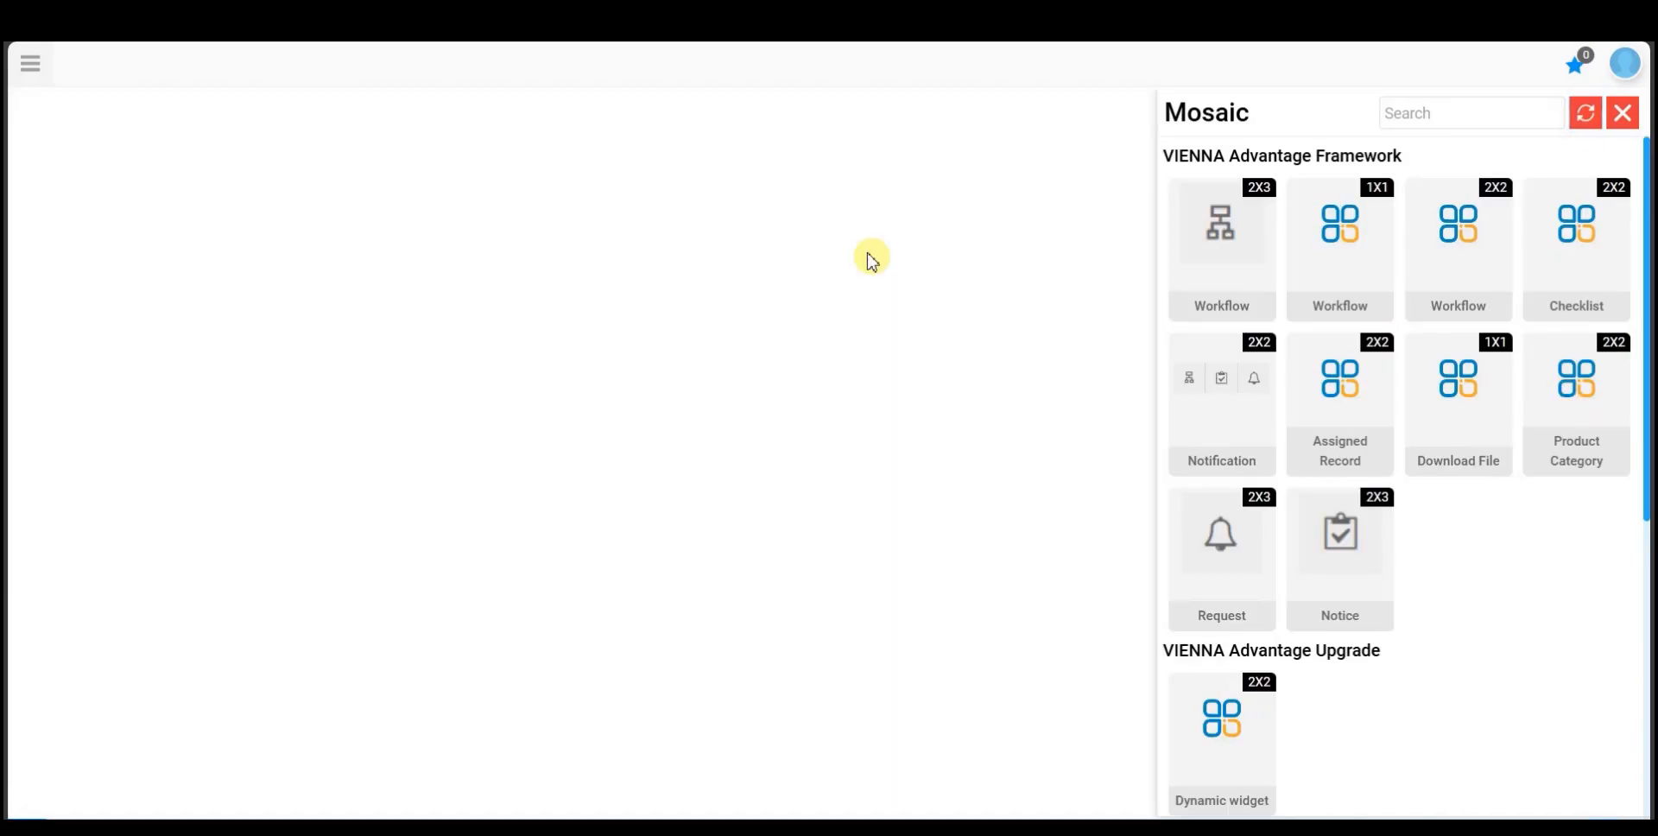
left_click(1621, 120)
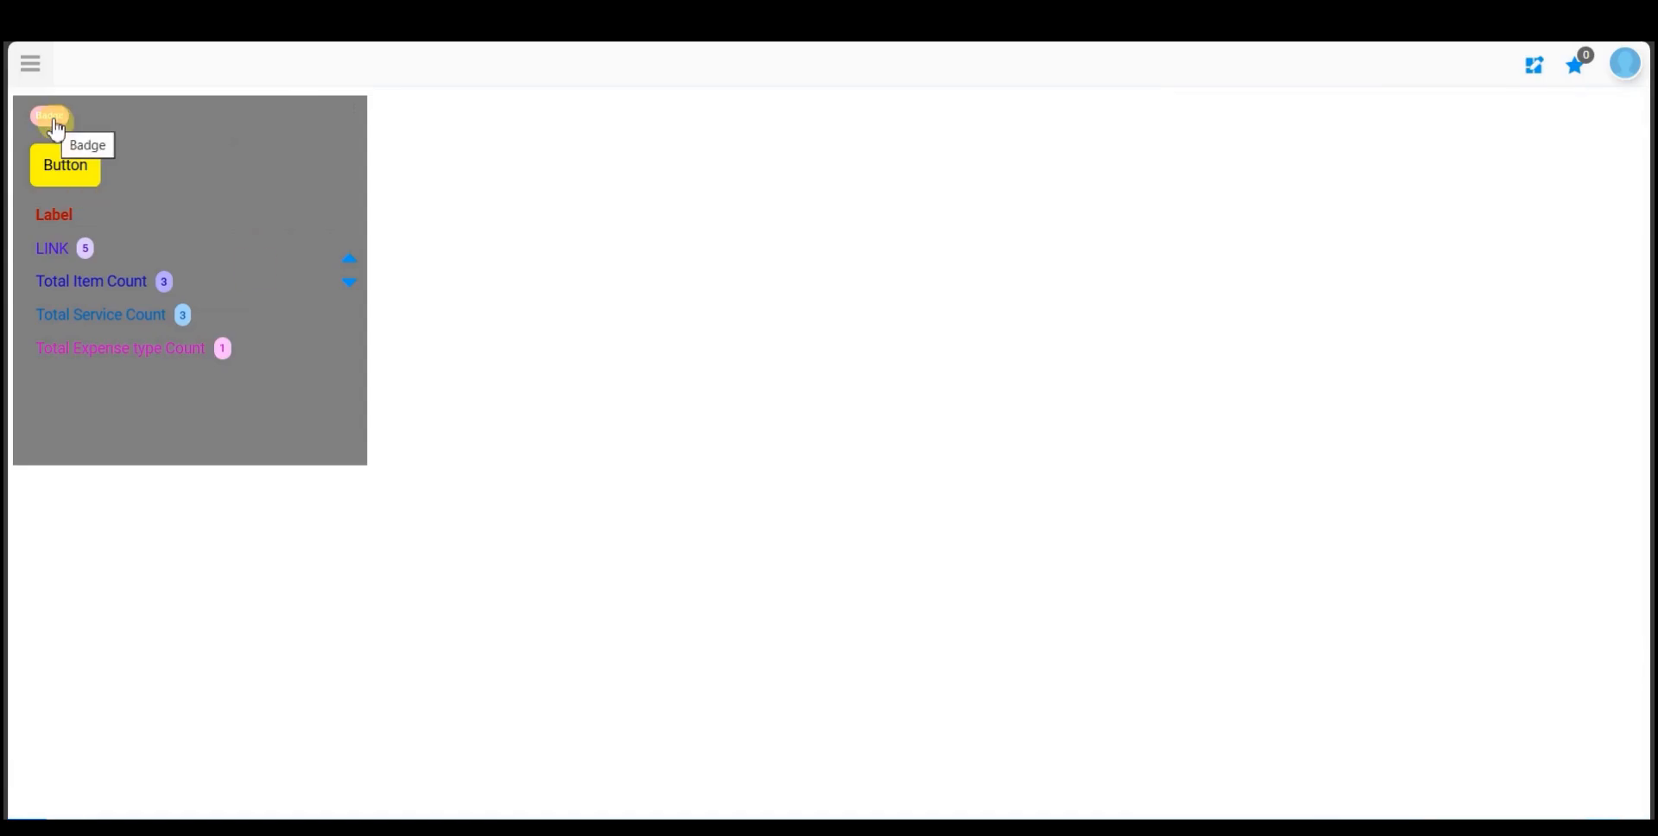
Step: Test the widget's Button and Total Item Count badge by opening the Product Category screen from each and closing it again
left_click(65, 179)
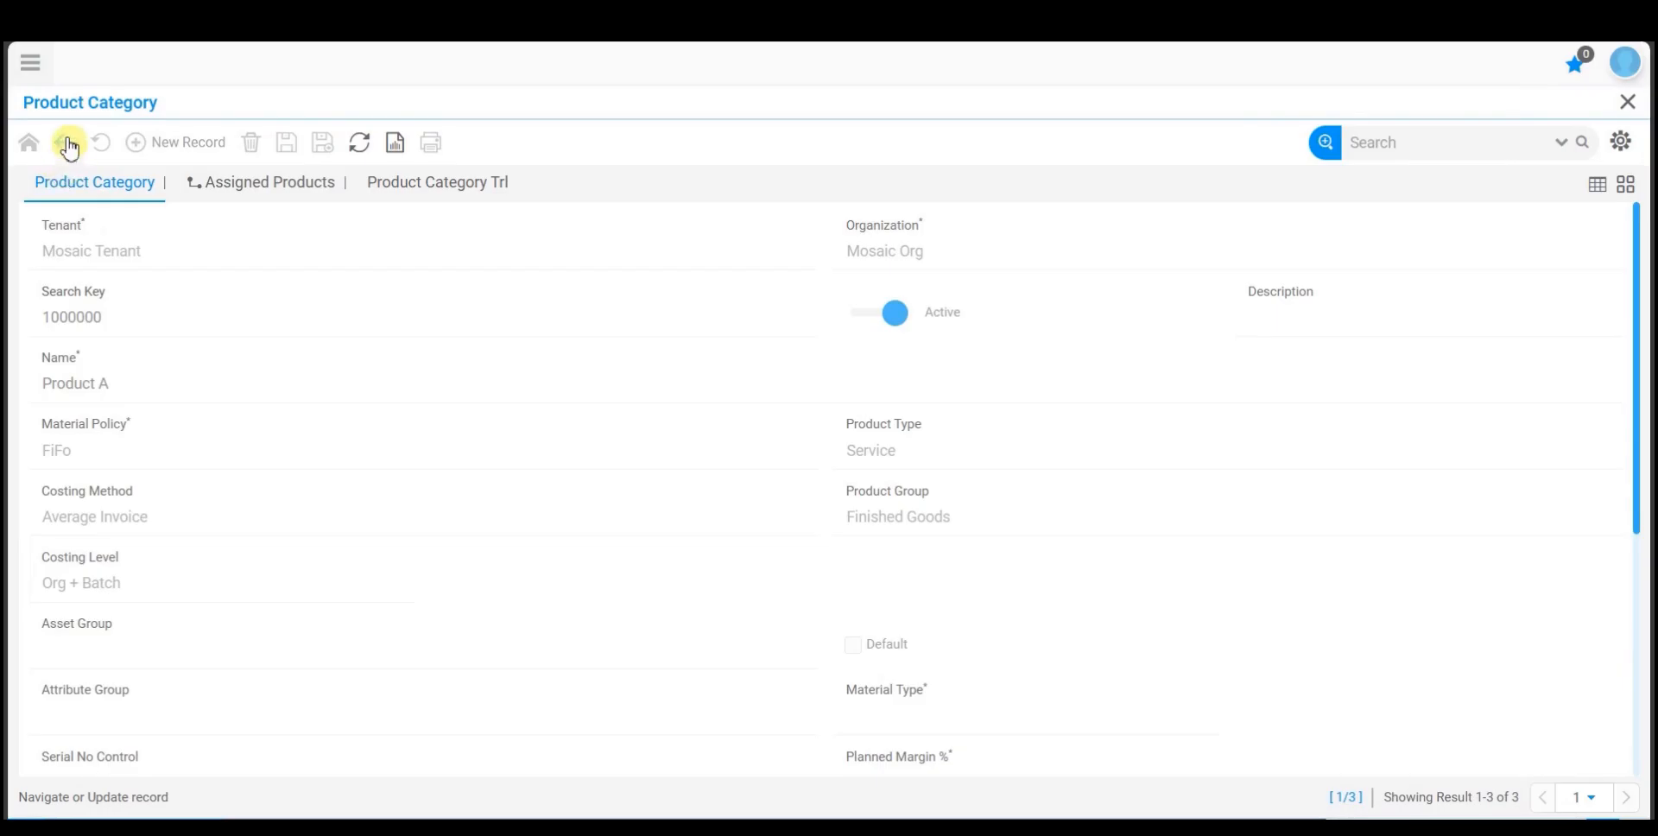
left_click(1628, 102)
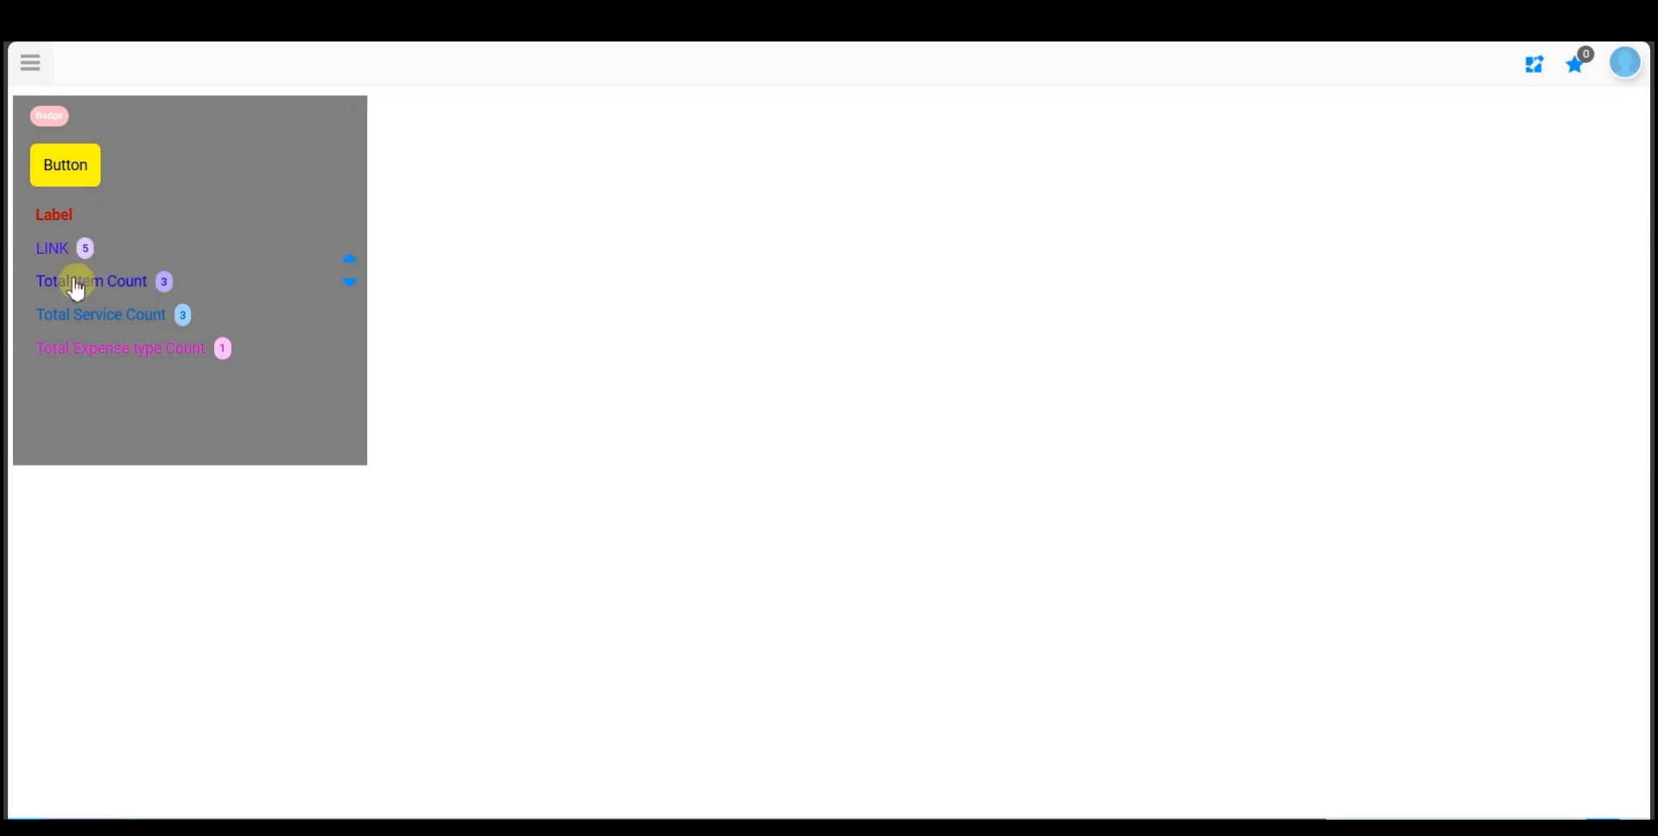
left_click(165, 283)
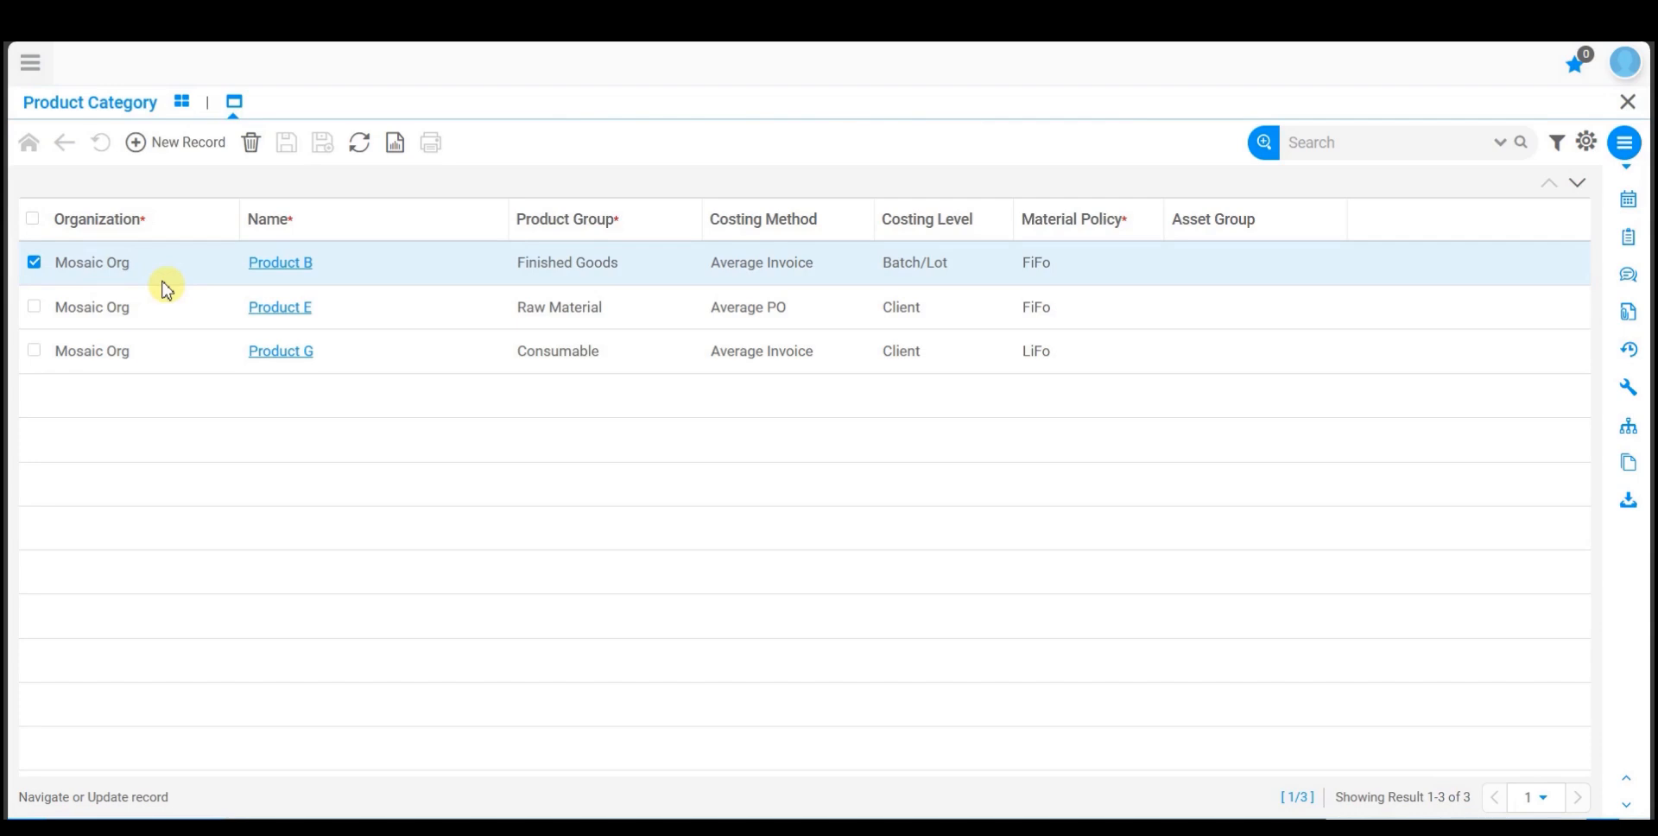
left_click(1628, 101)
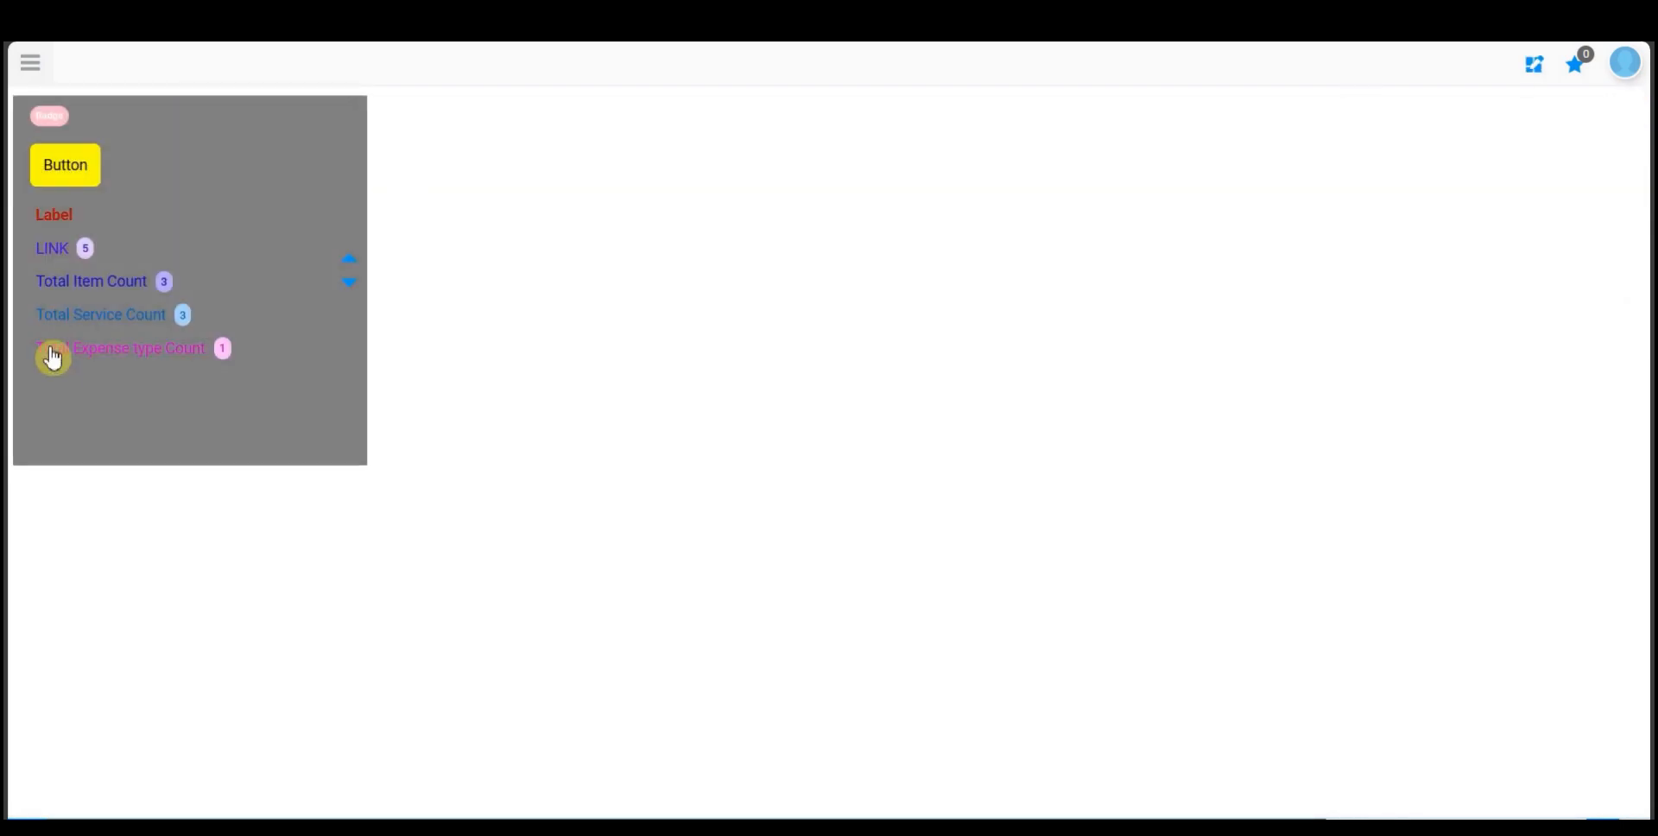
Step: Open the Total Service Count records, check the Product Type of Product A, Product C and Product F, and close the screen
left_click(183, 322)
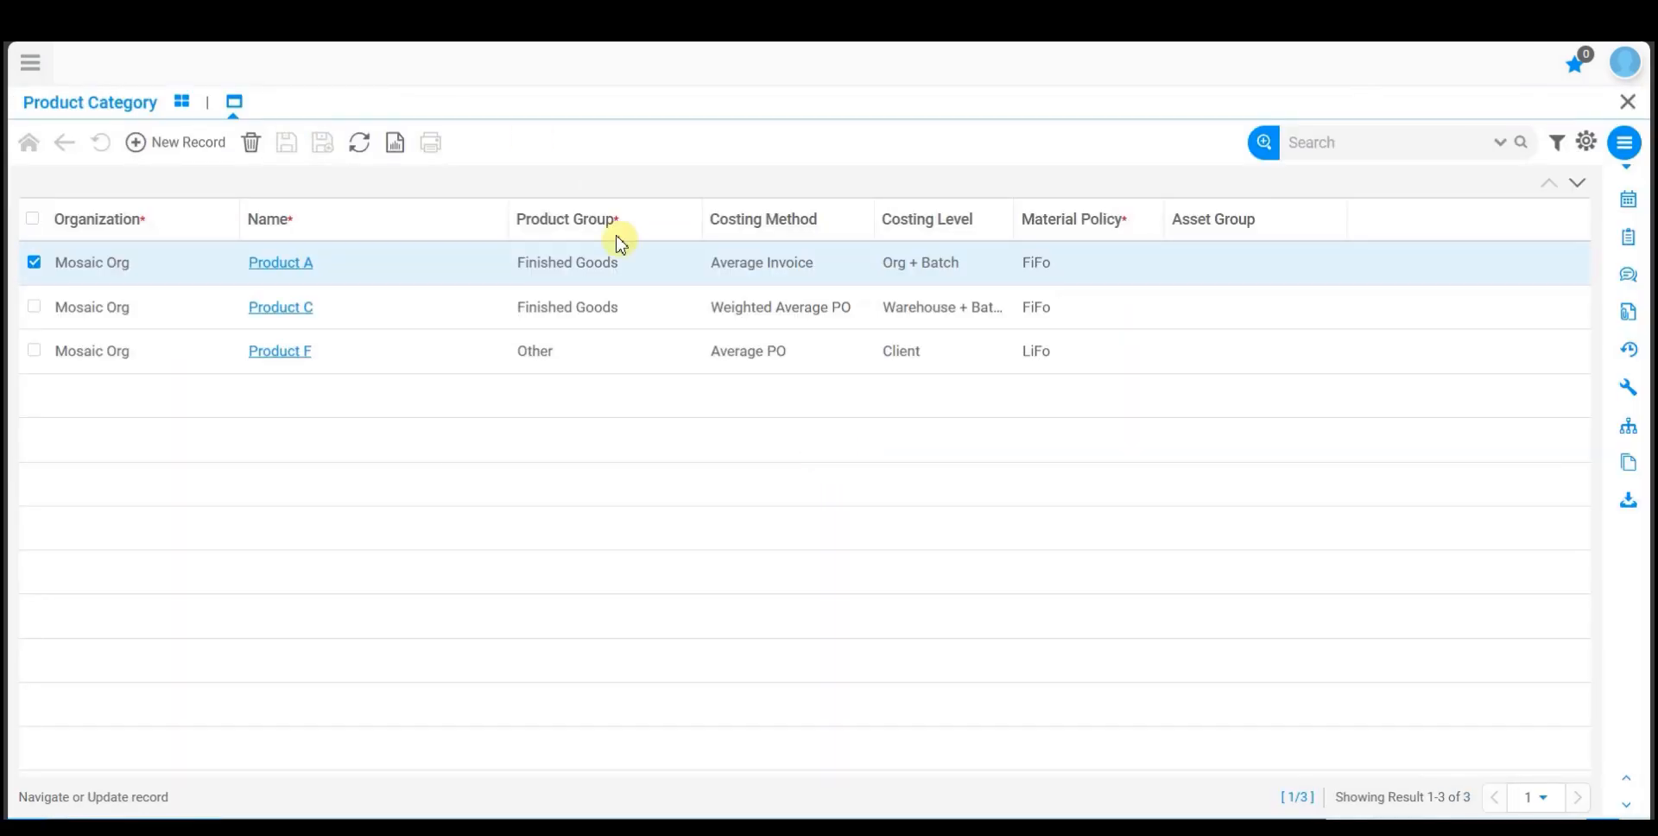
left_click(307, 264)
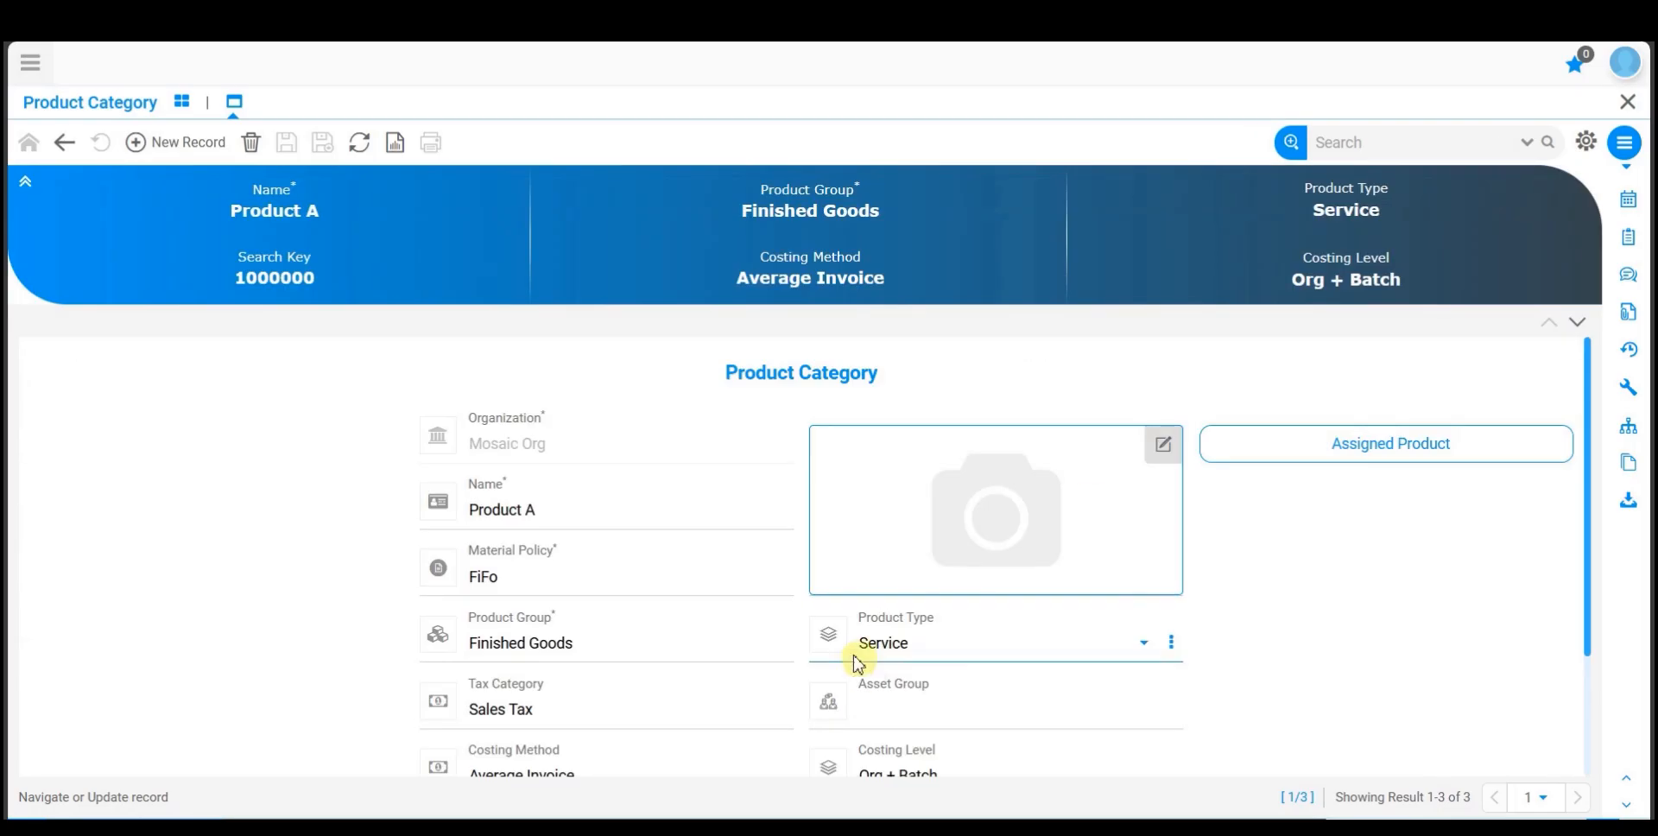
left_click(1577, 322)
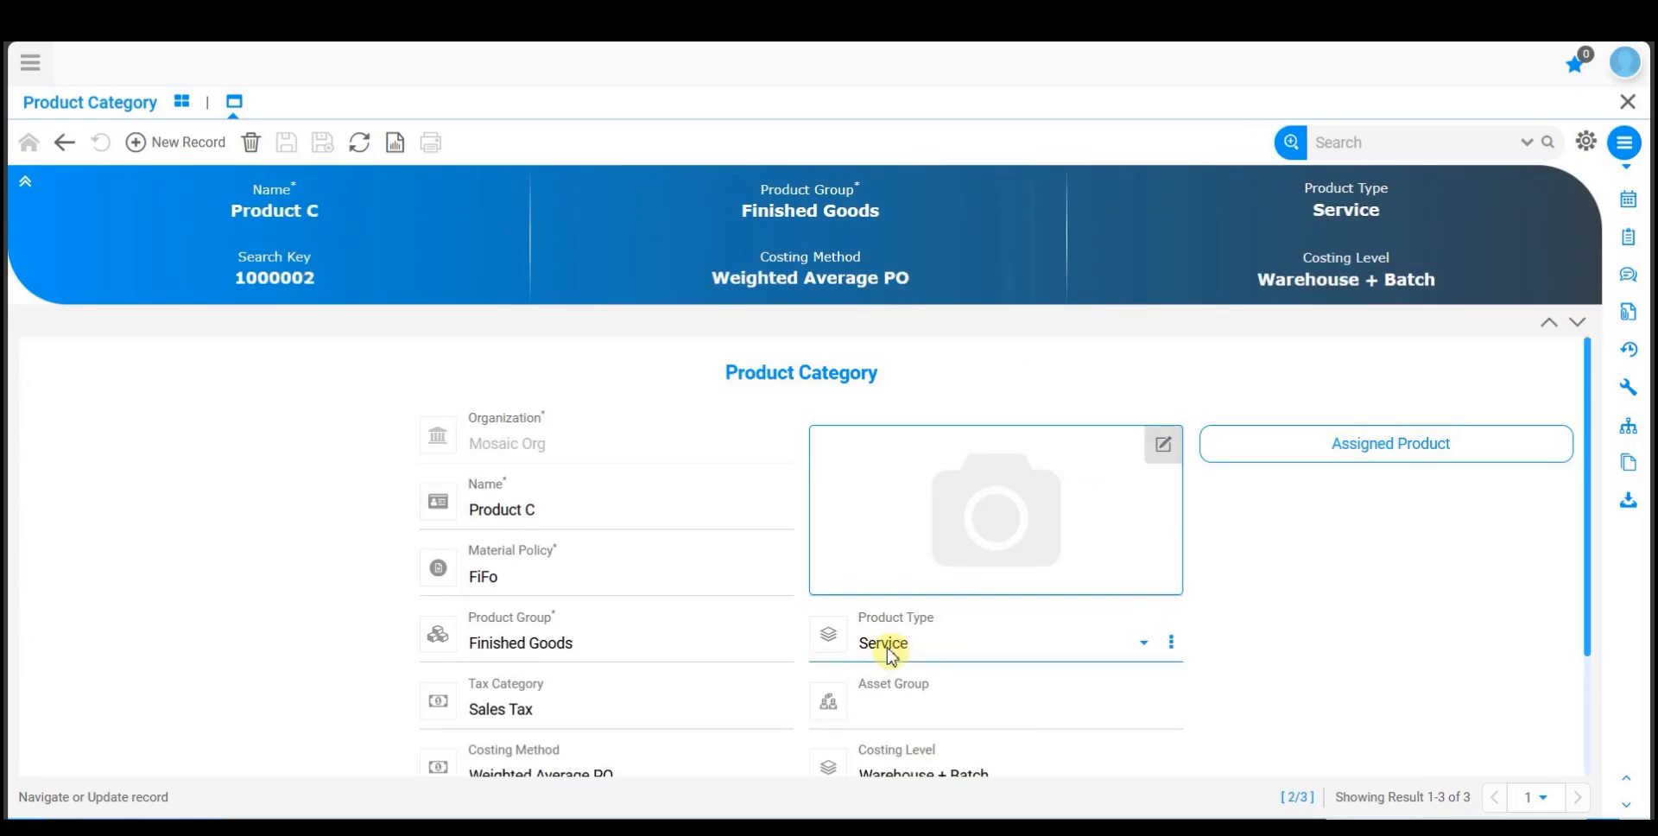
left_click(1577, 321)
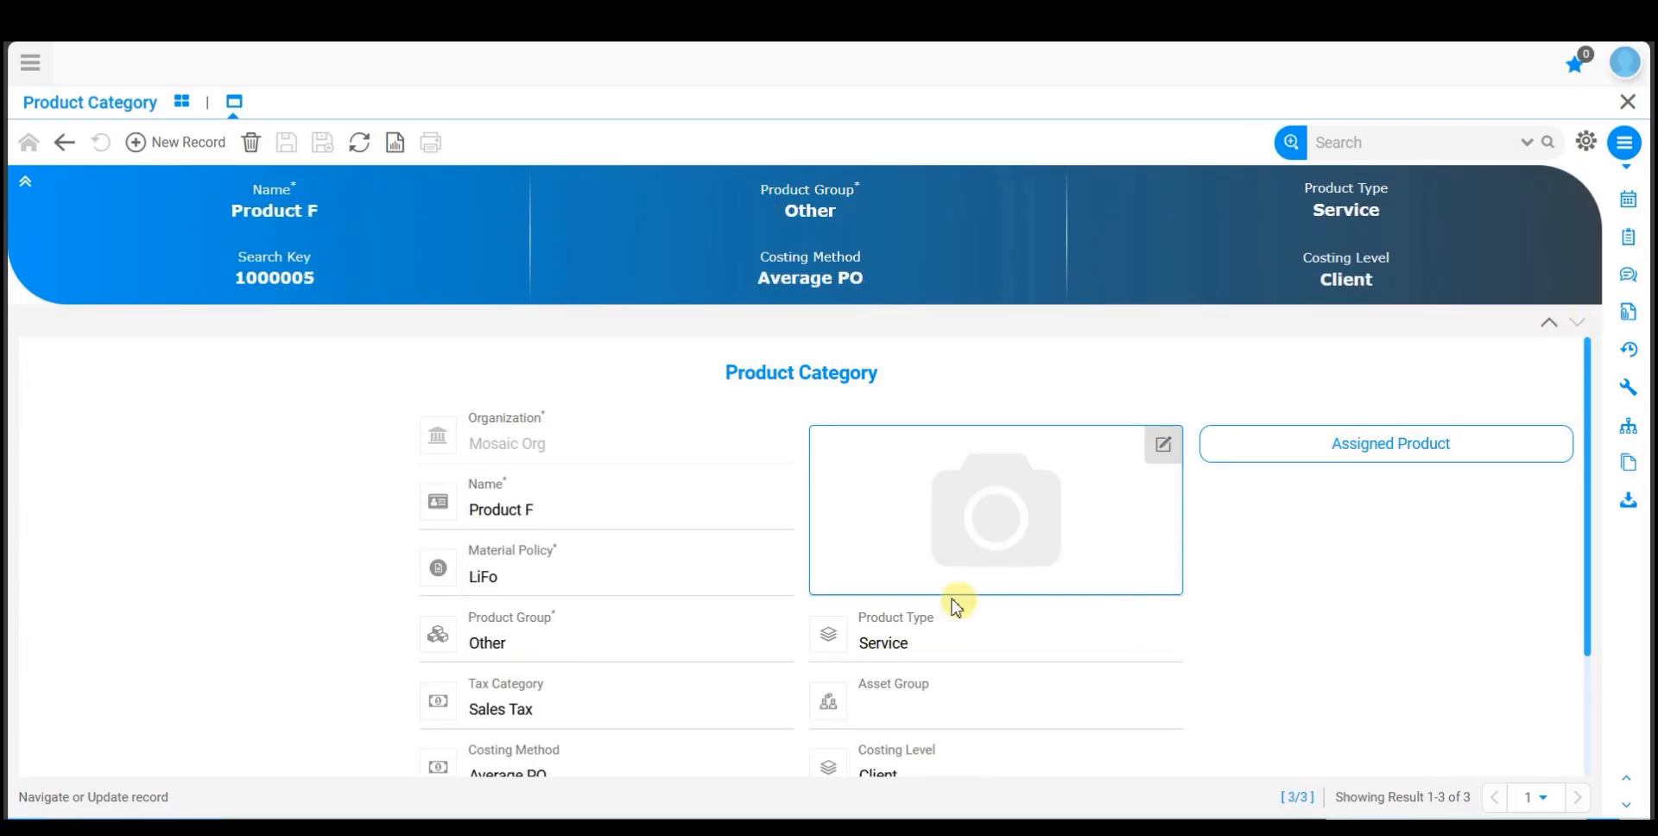
left_click(1629, 102)
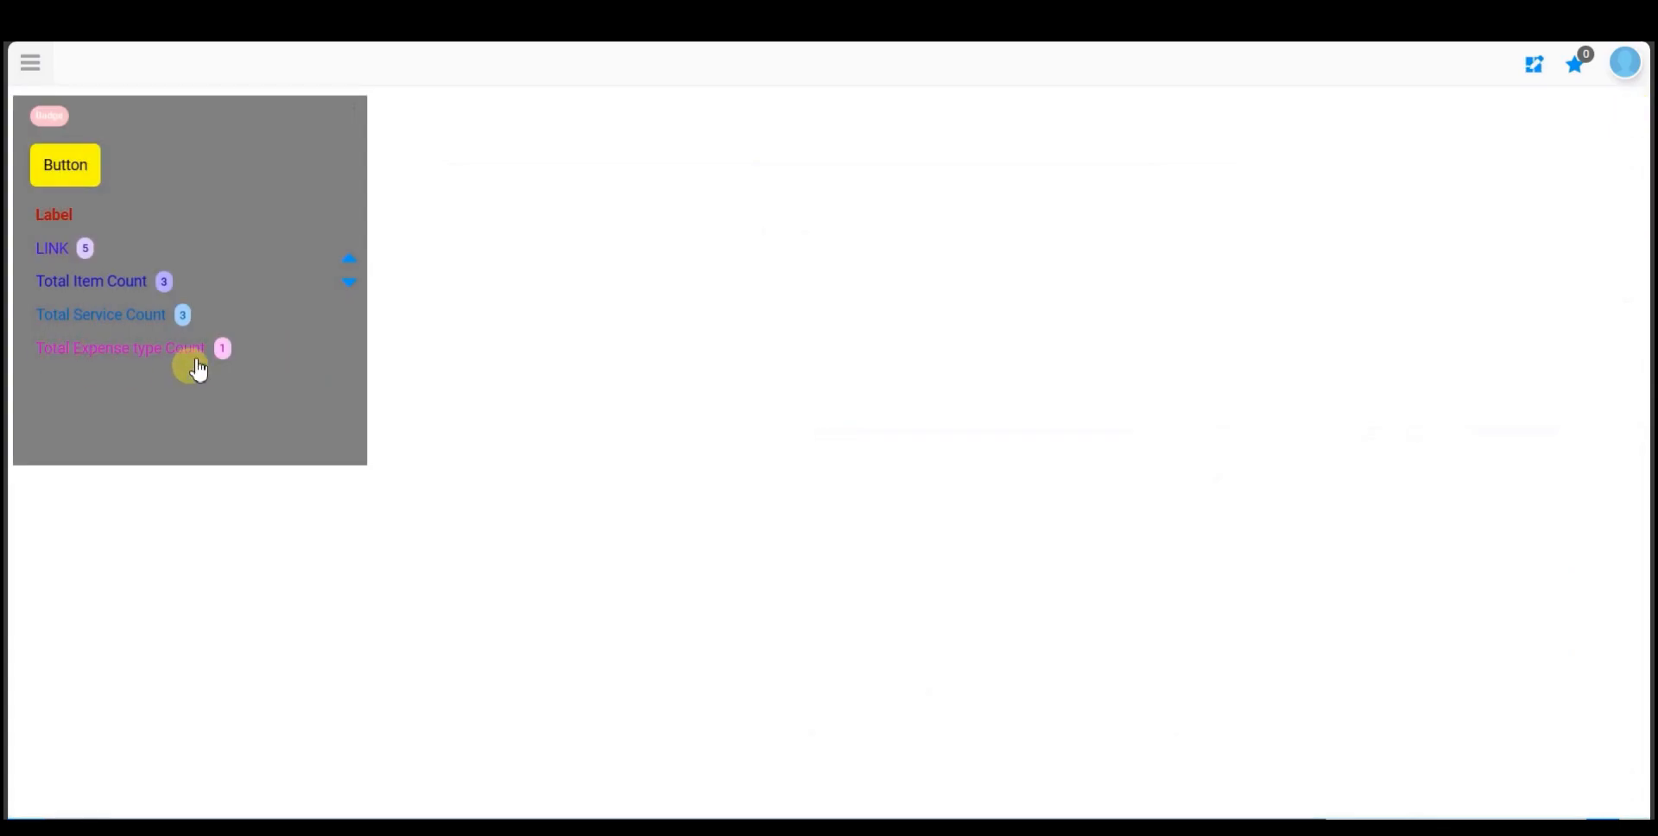
Step: Open the Total Expense type Count records, check the Product Type of Product D, and close the screen
left_click(225, 355)
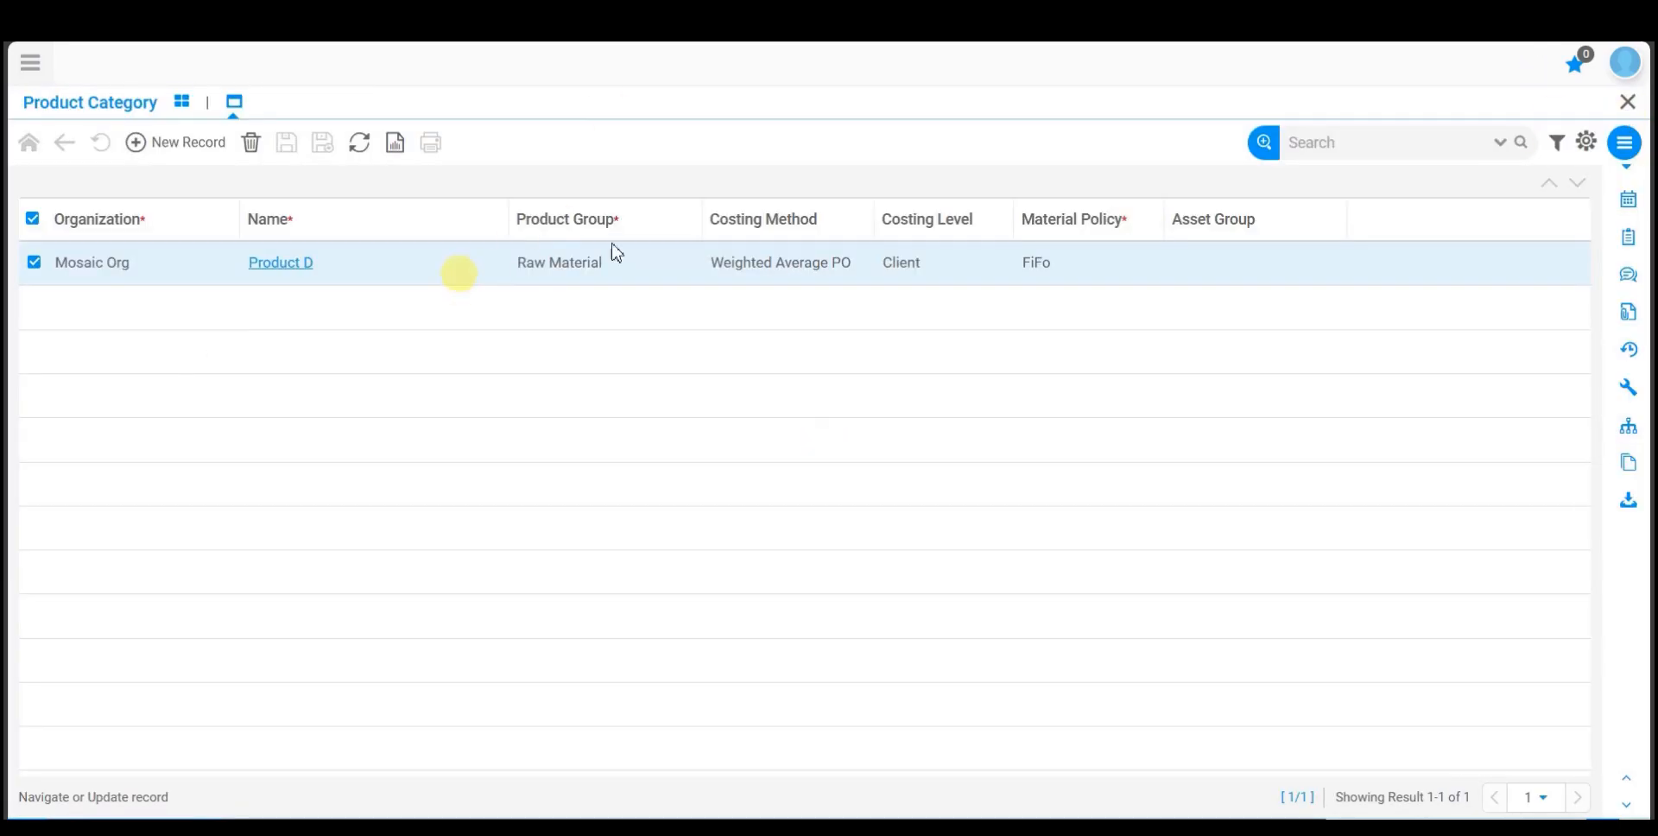
left_click(300, 265)
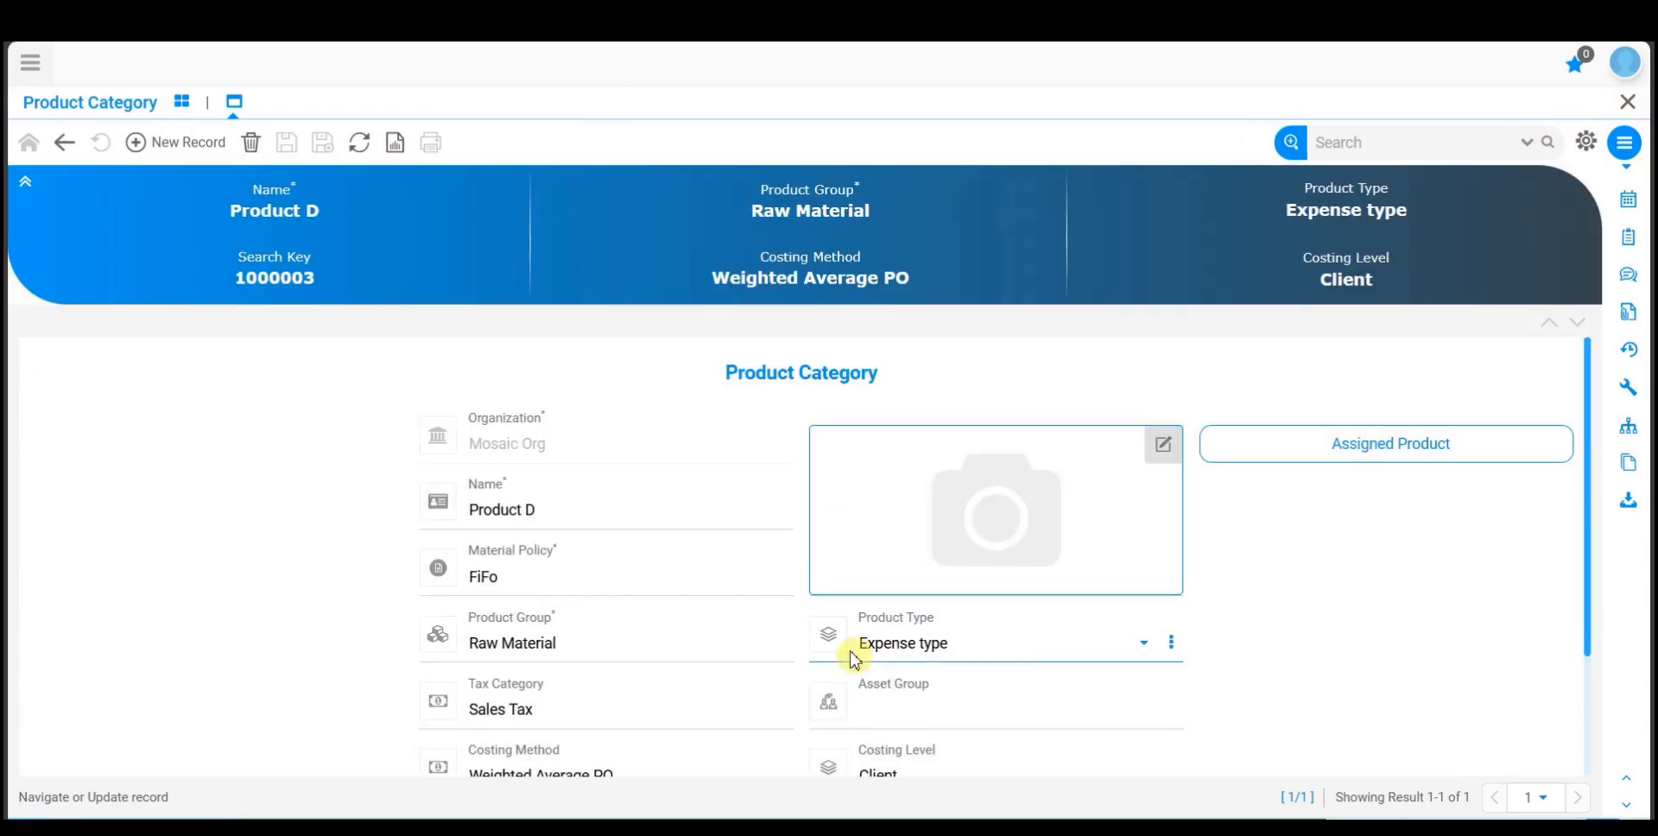
left_click(1627, 101)
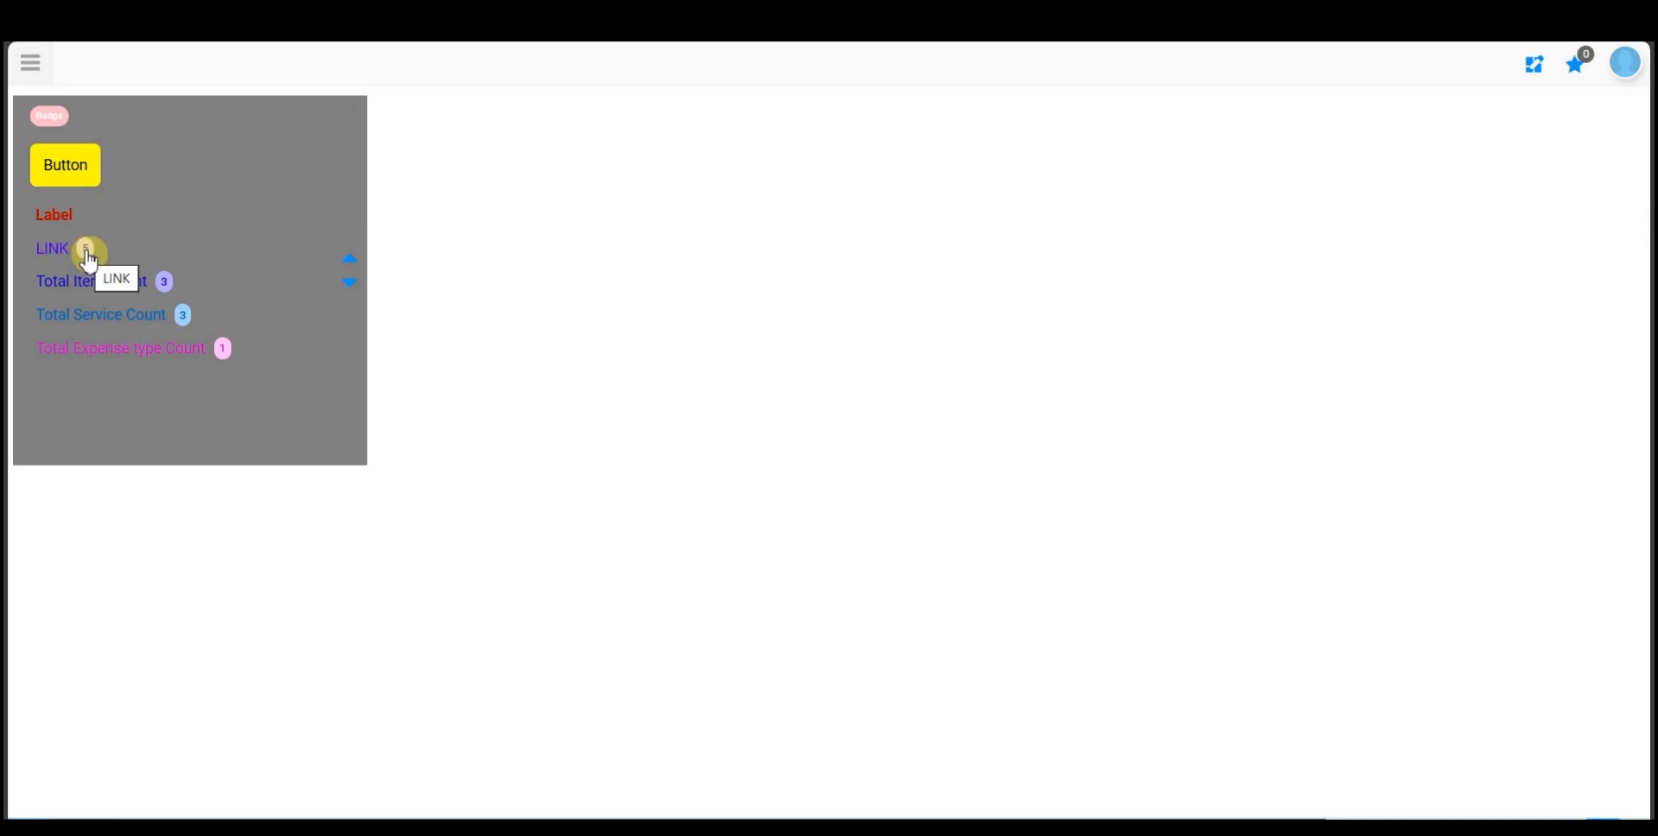
Step: Switch to the Mosaic Library window, open the Button field record, remove the closing brace from its On Click script and save
left_click(533, 753)
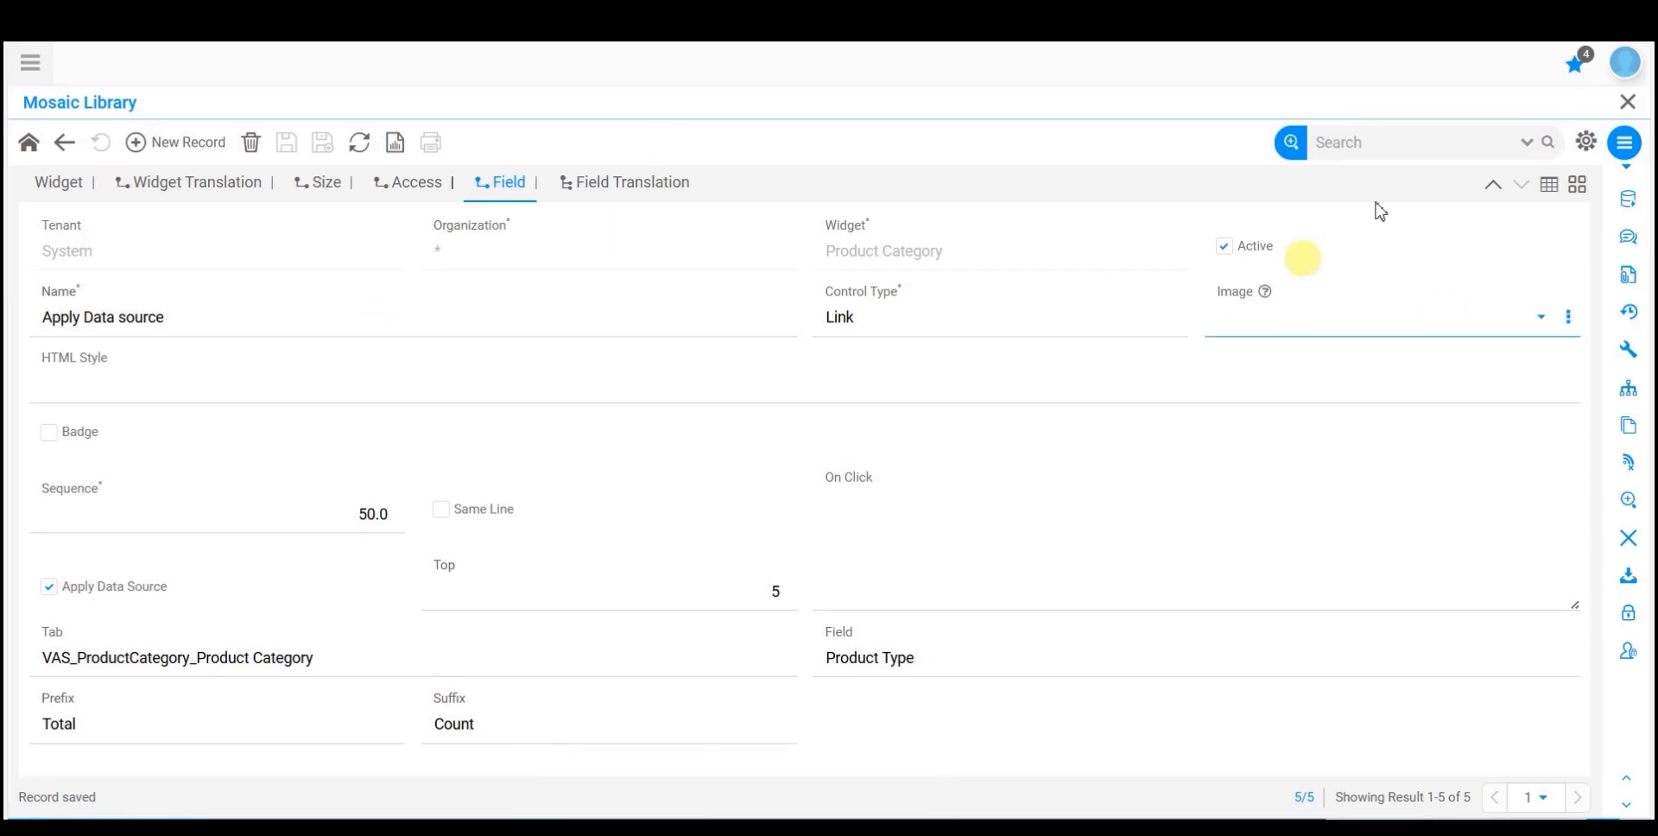
left_click(1549, 184)
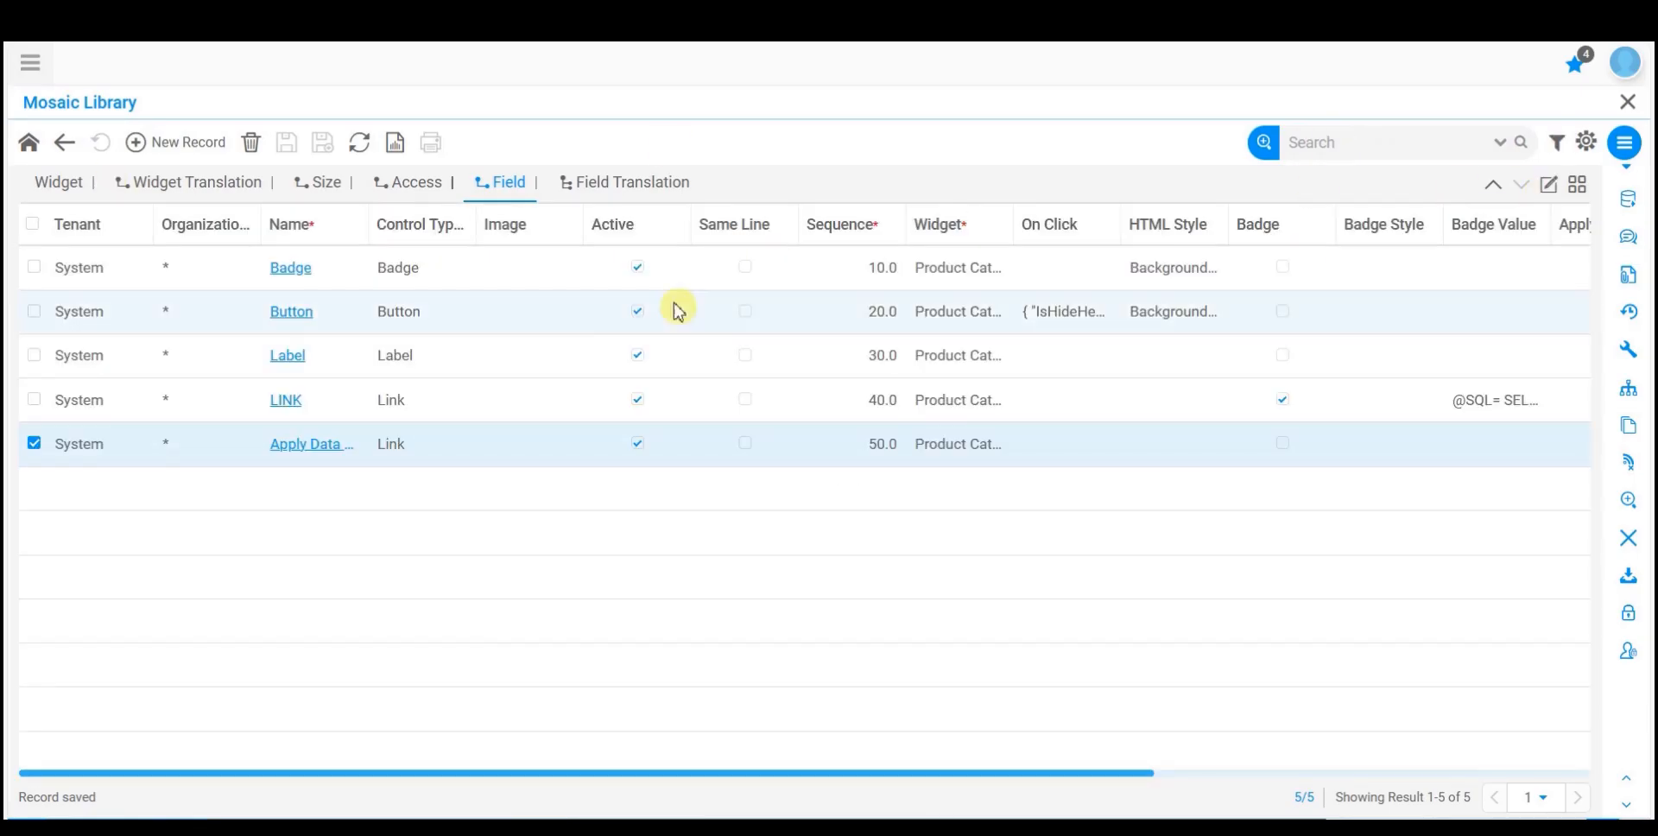
left_click(290, 316)
left_click(844, 557)
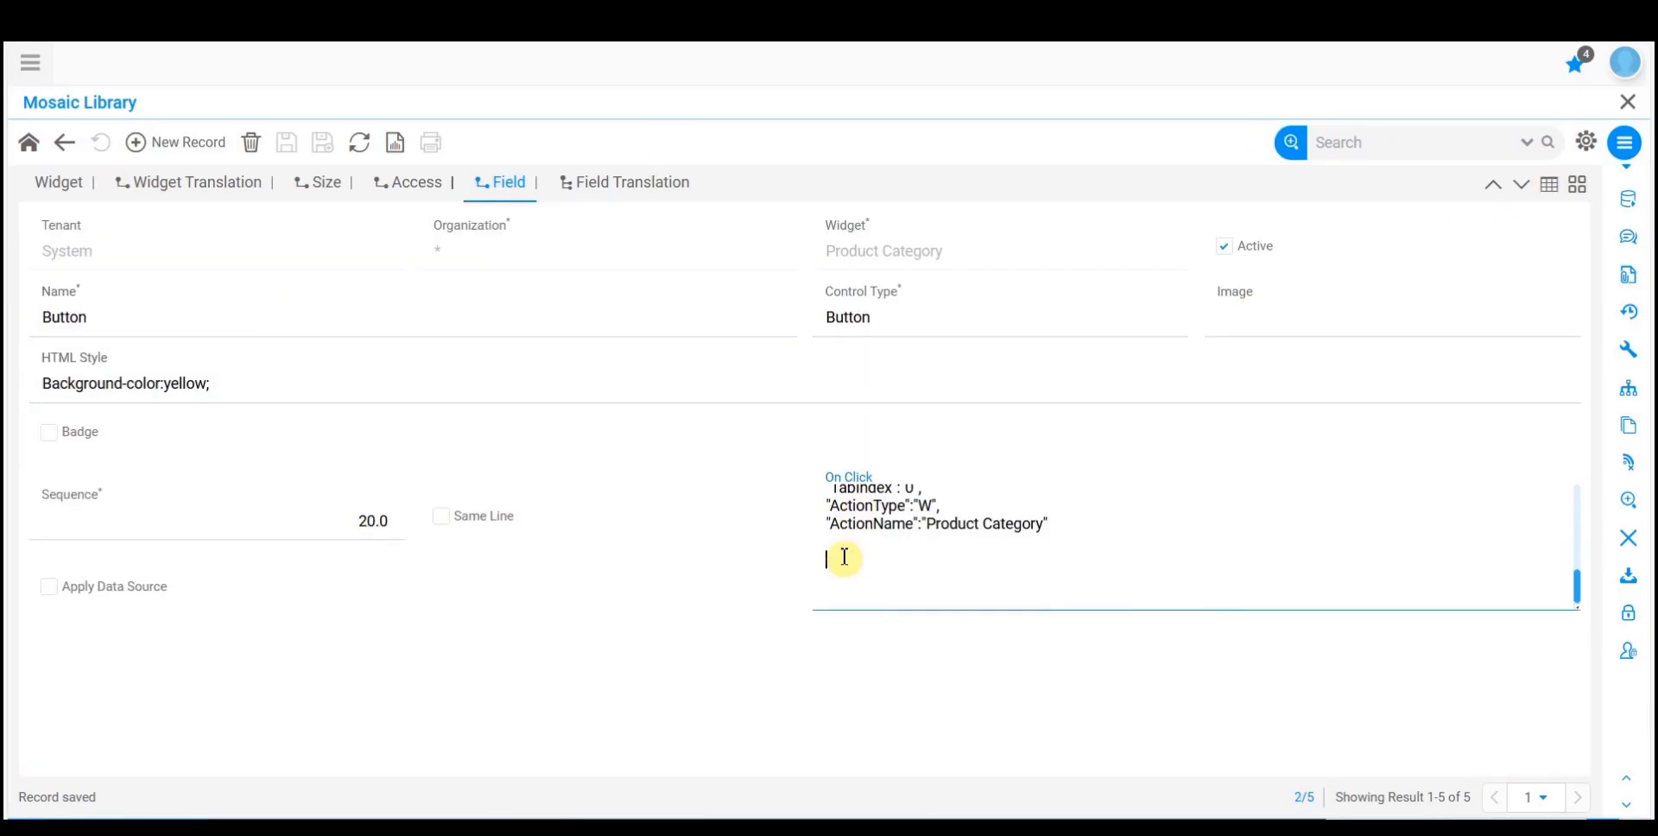
left_click(287, 142)
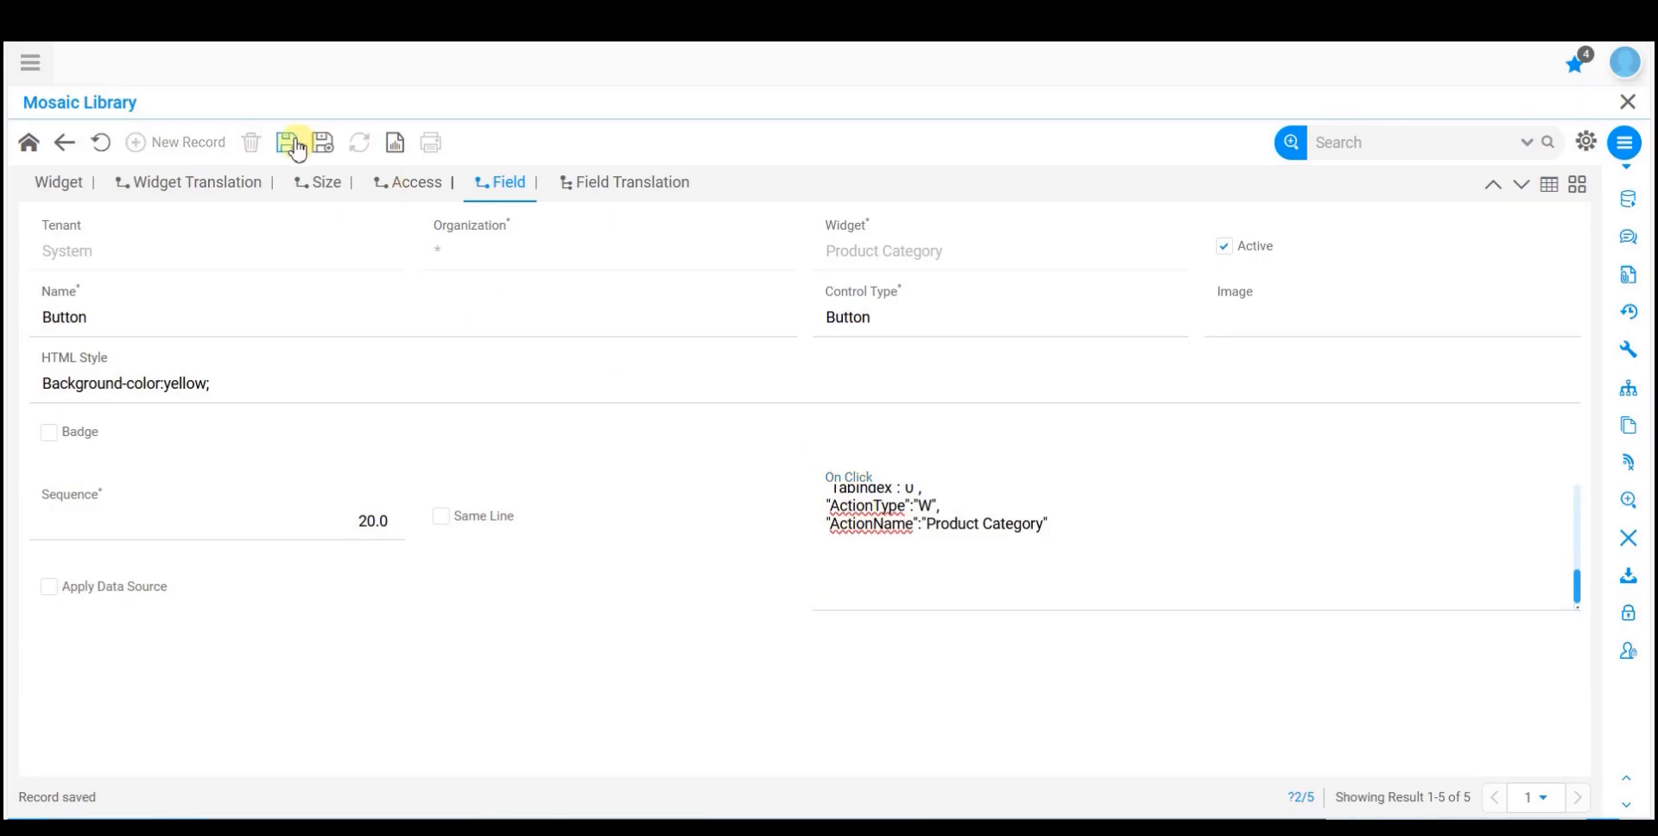
Step: Return to the home page window, refresh the Product Category widget and inspect its error indicator
left_click(821, 759)
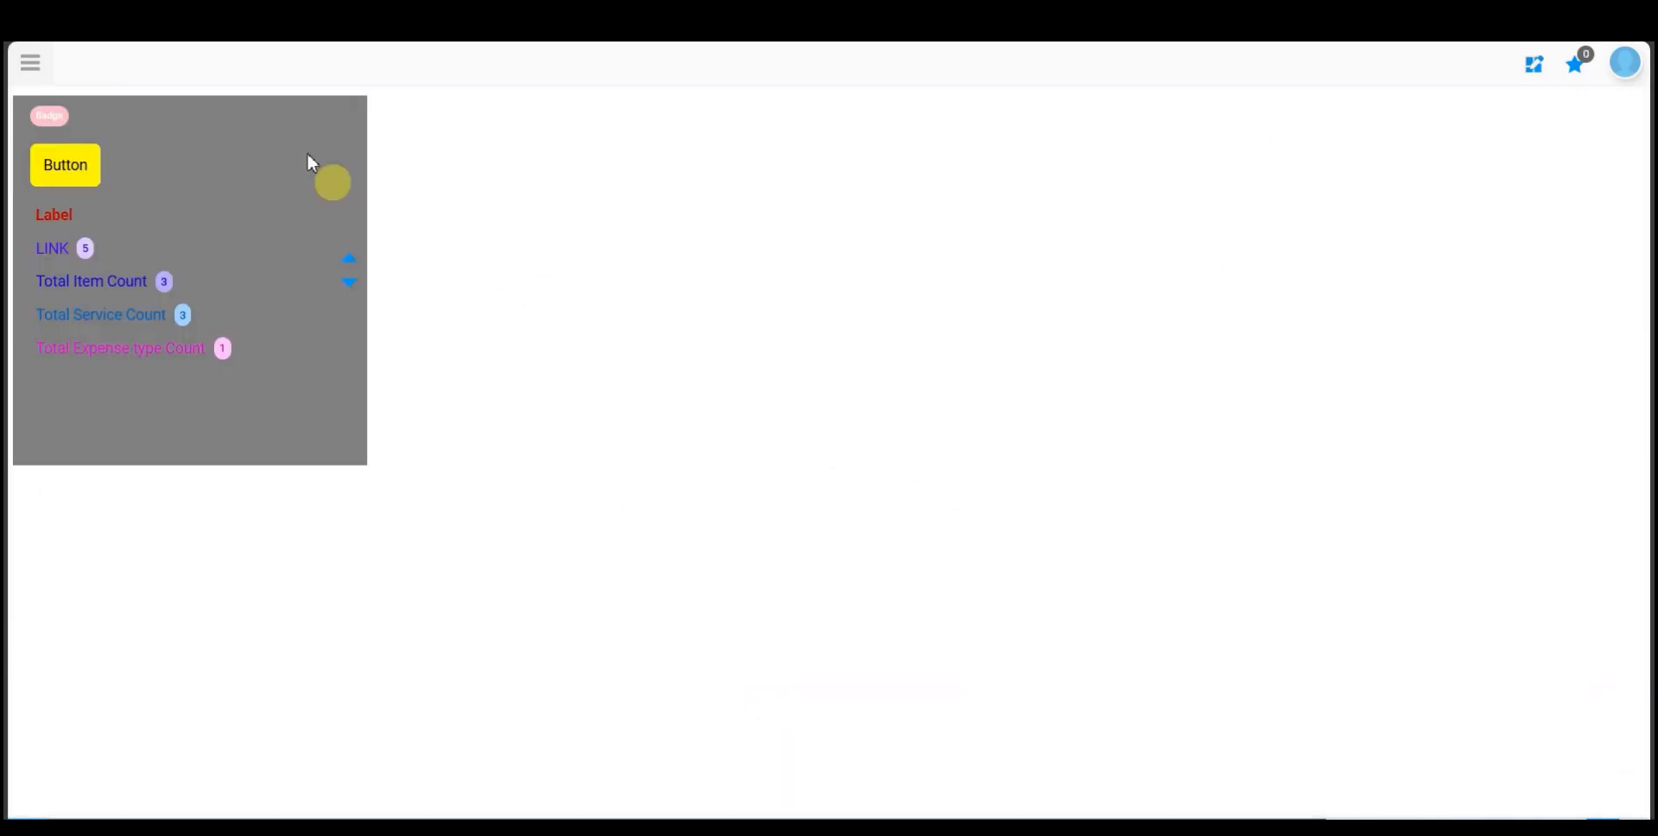
left_click(354, 152)
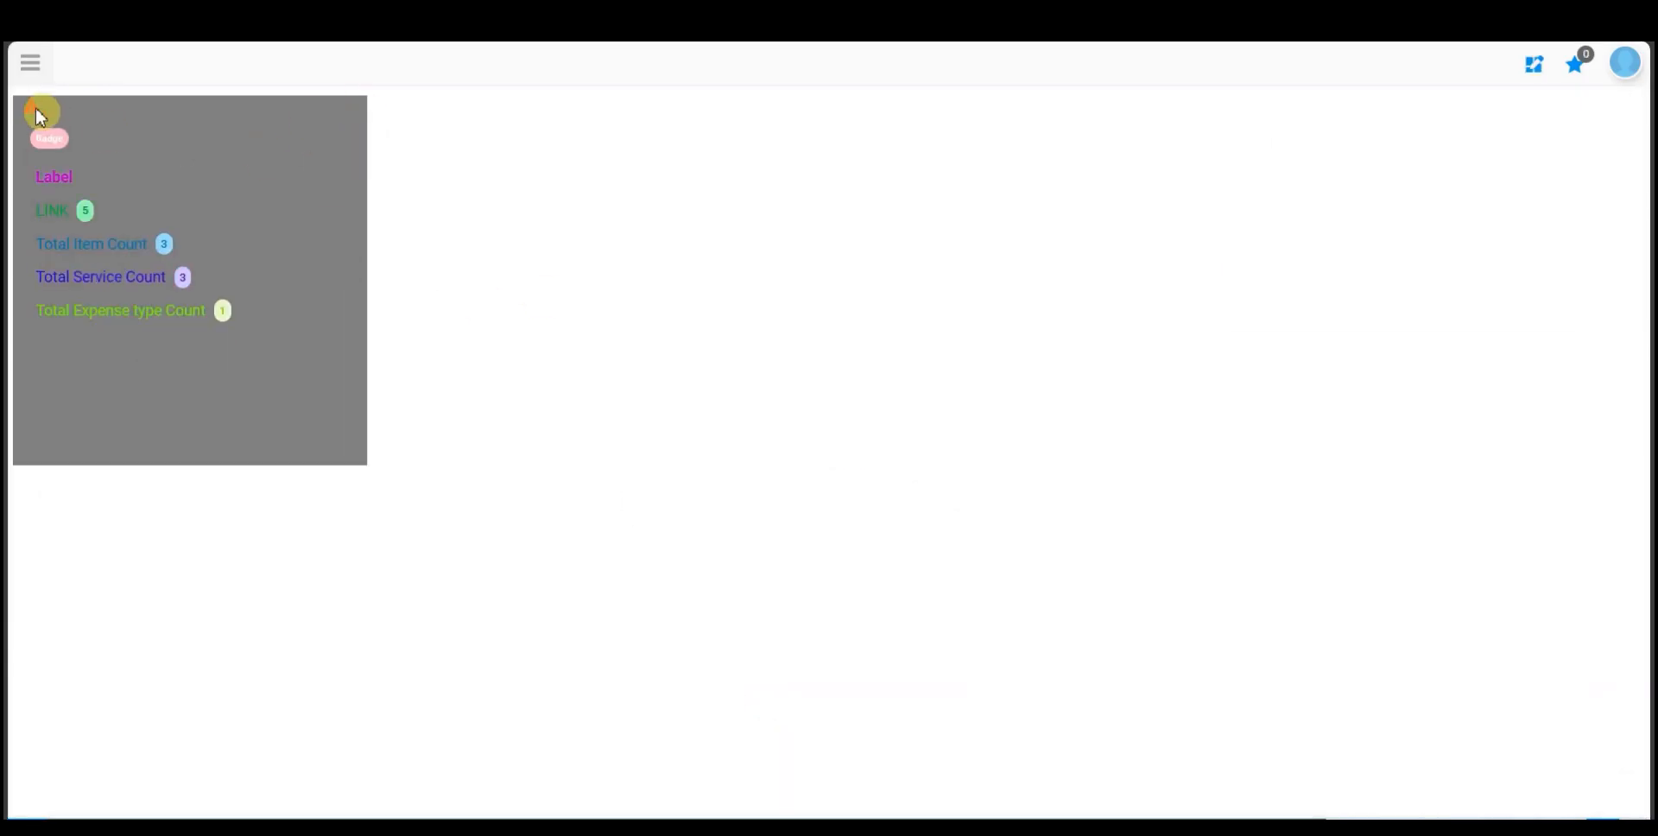
mouse_move(32, 113)
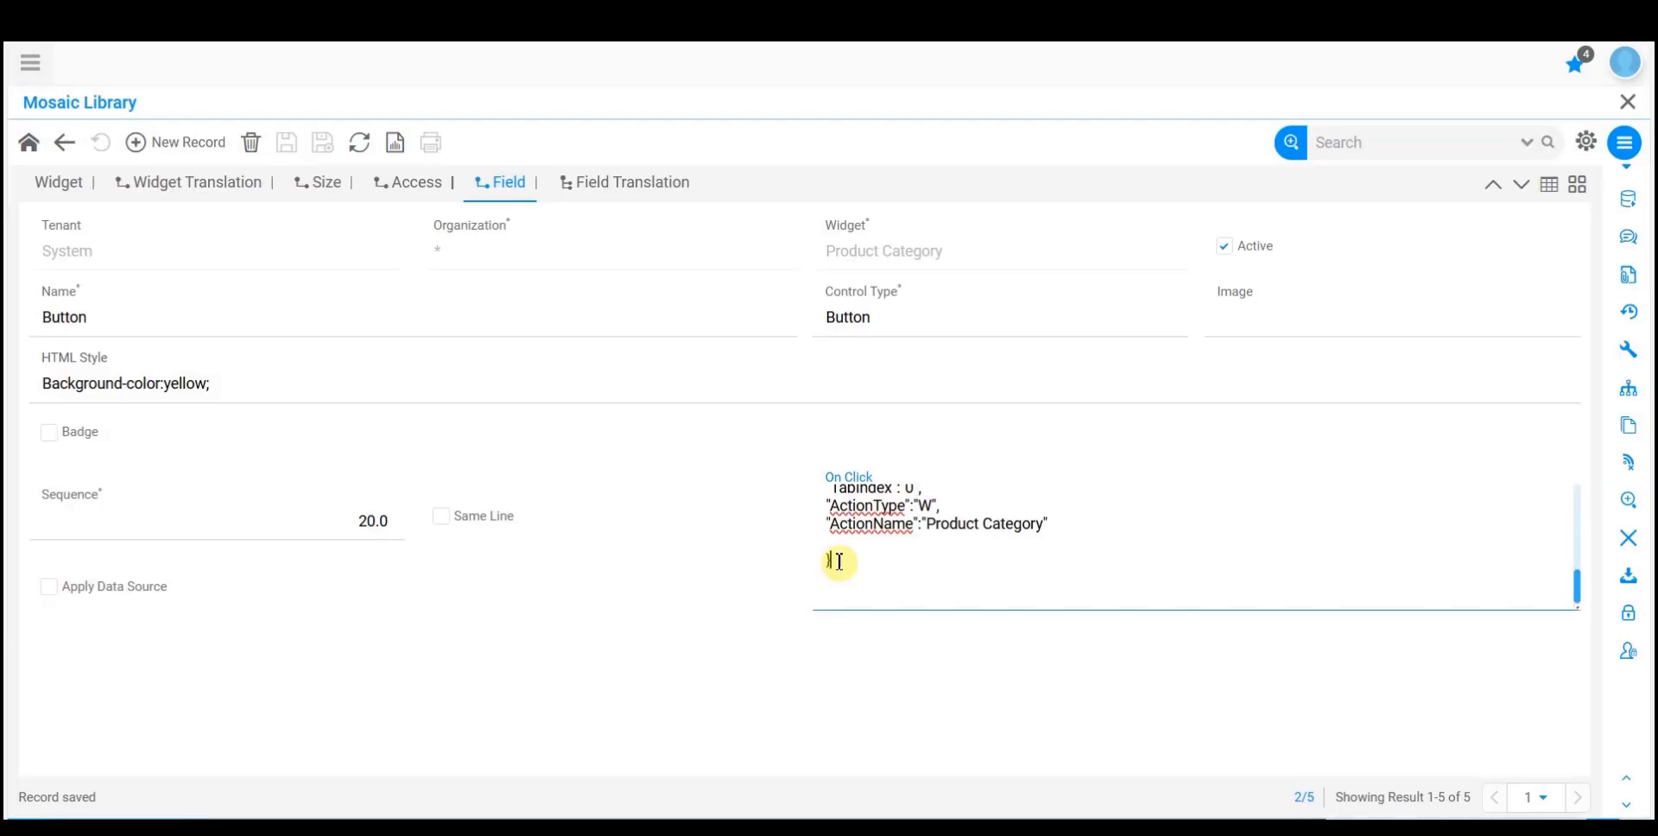
Step: Restore the closing brace in the Button field's On Click script, save the record and refresh the home page widget
left_click(287, 143)
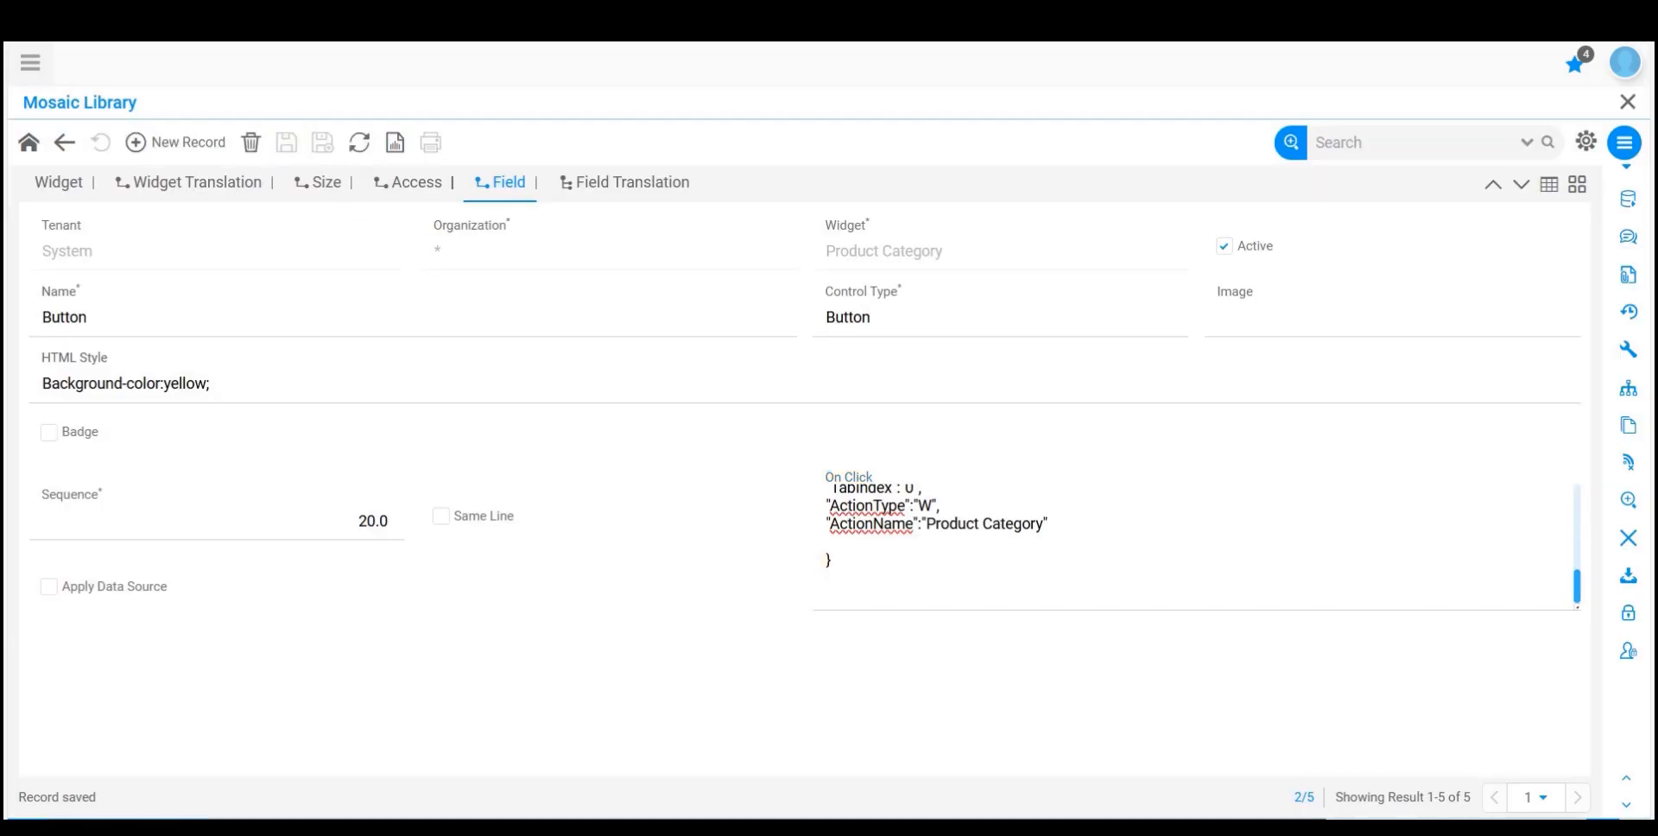
left_click(806, 762)
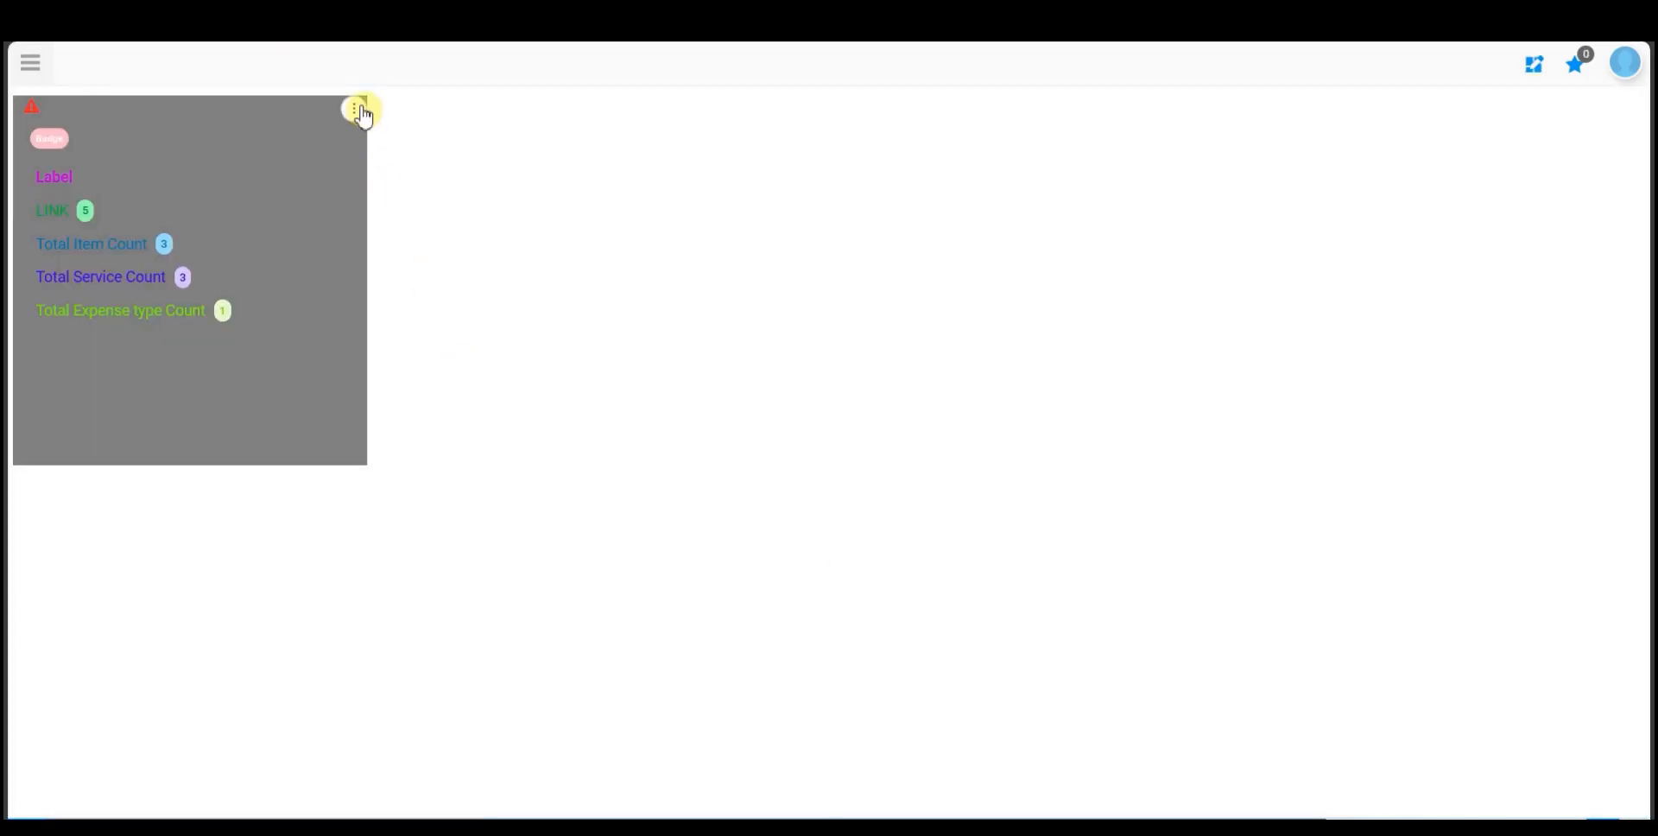
left_click(363, 109)
left_click(360, 144)
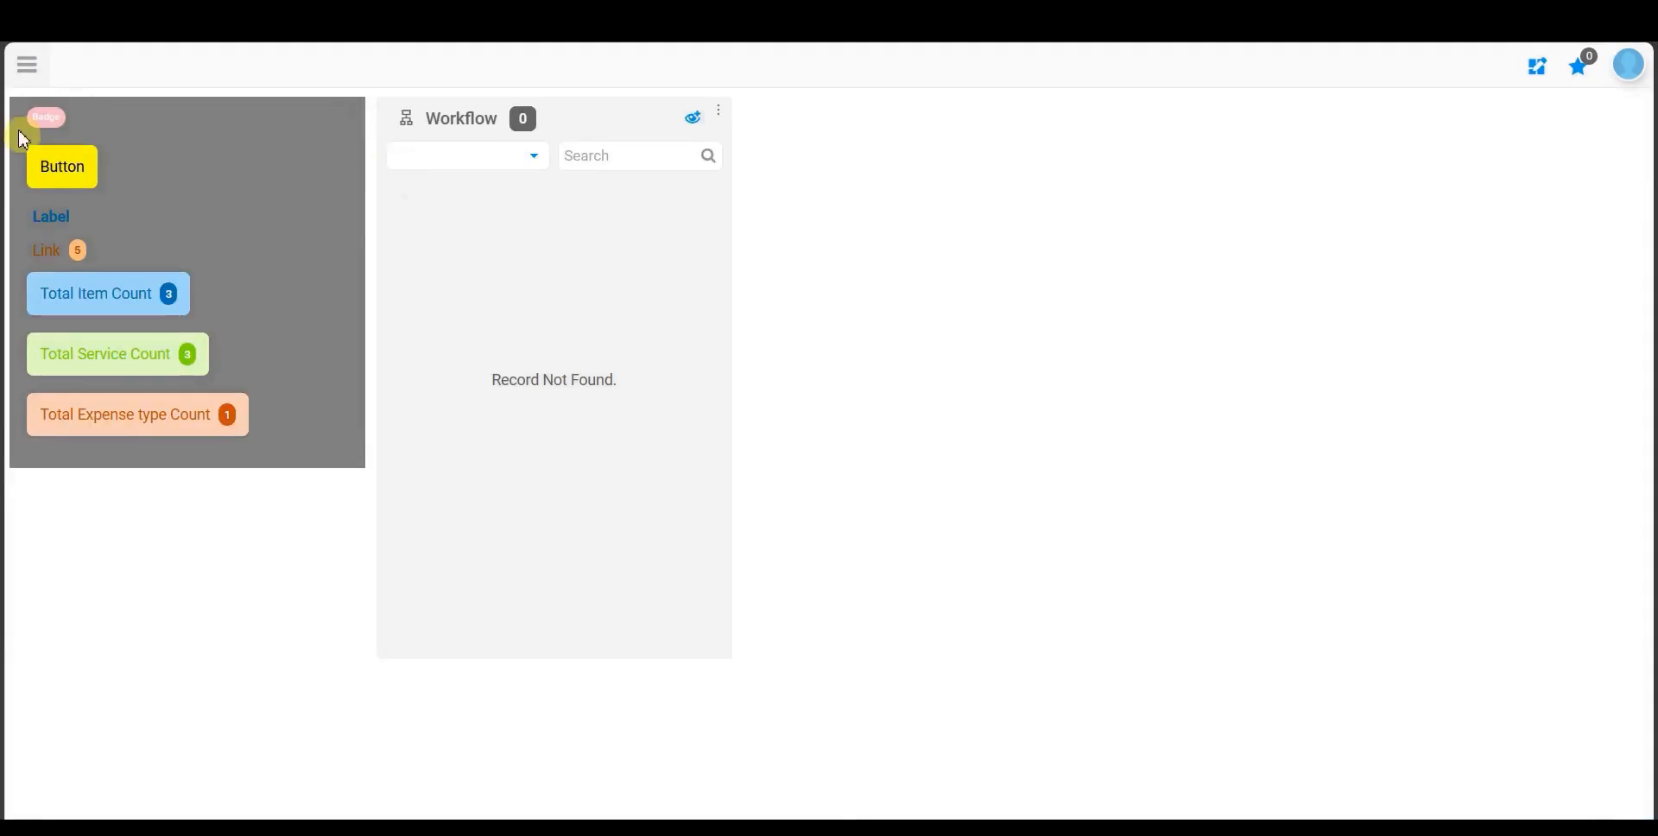
Step: Open the Product Category screen from the widget's Button, compare it with the On Click parameters in the Mosaic Library, and return to the home page
left_click(62, 166)
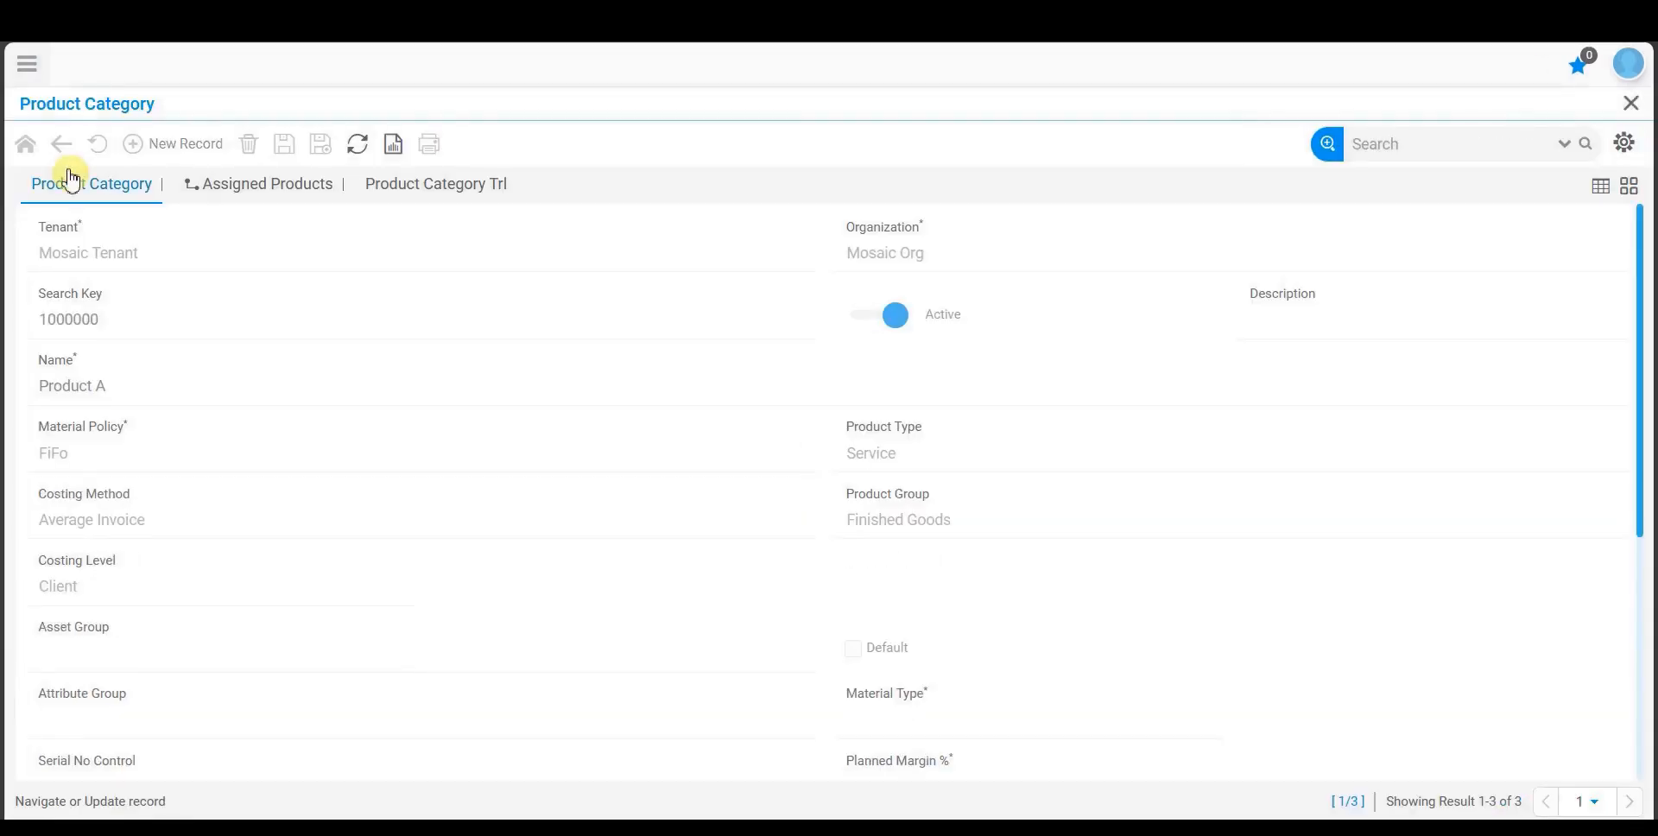
mouse_move(714, 815)
left_click(599, 789)
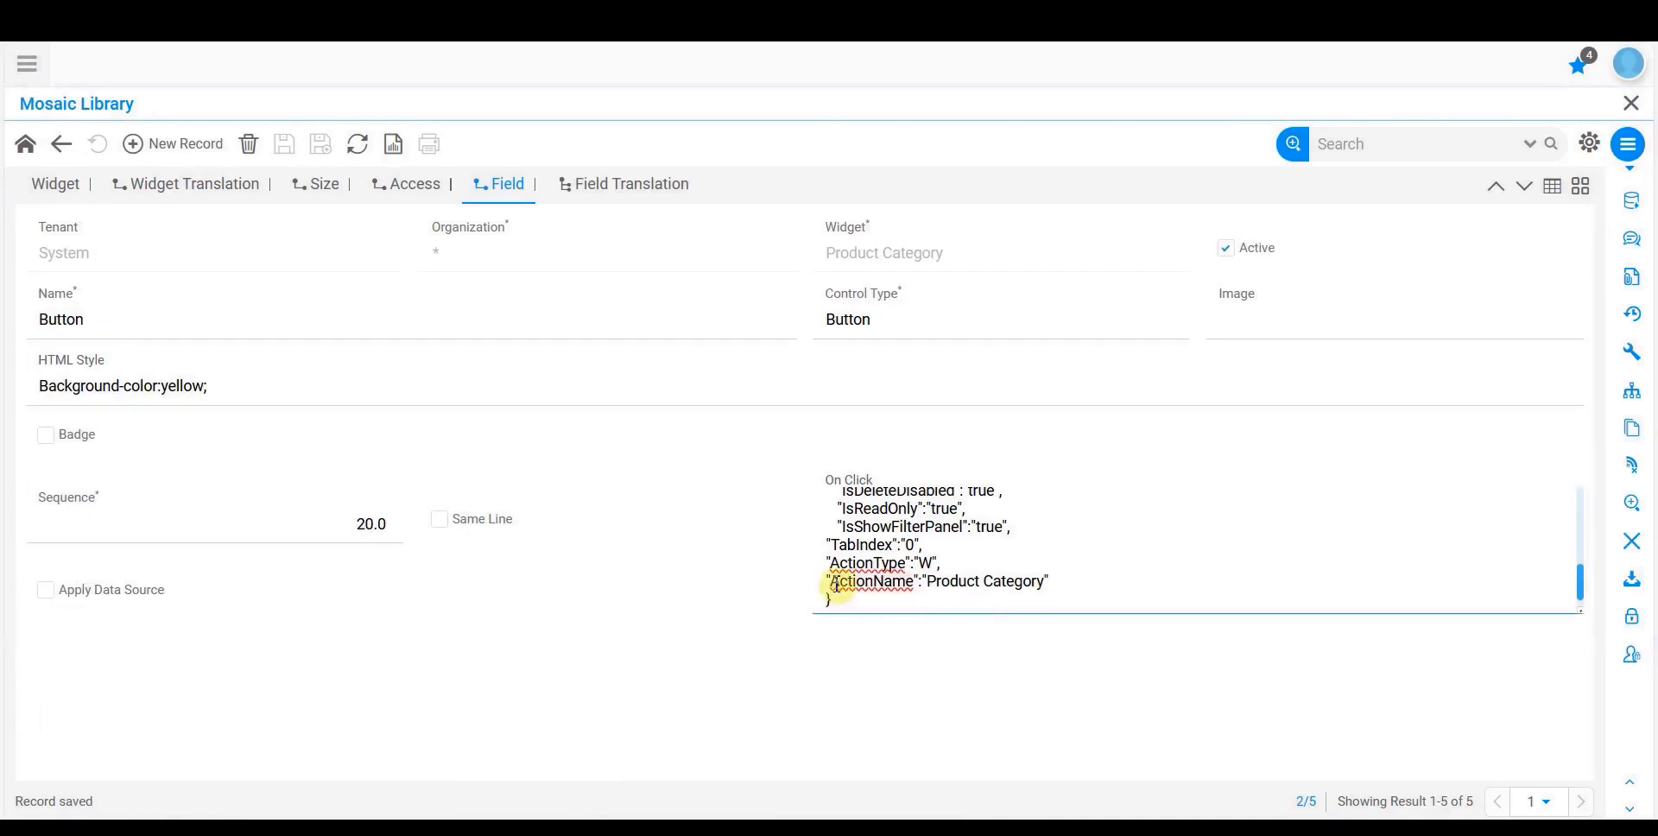
left_click_drag(836, 585, 849, 583)
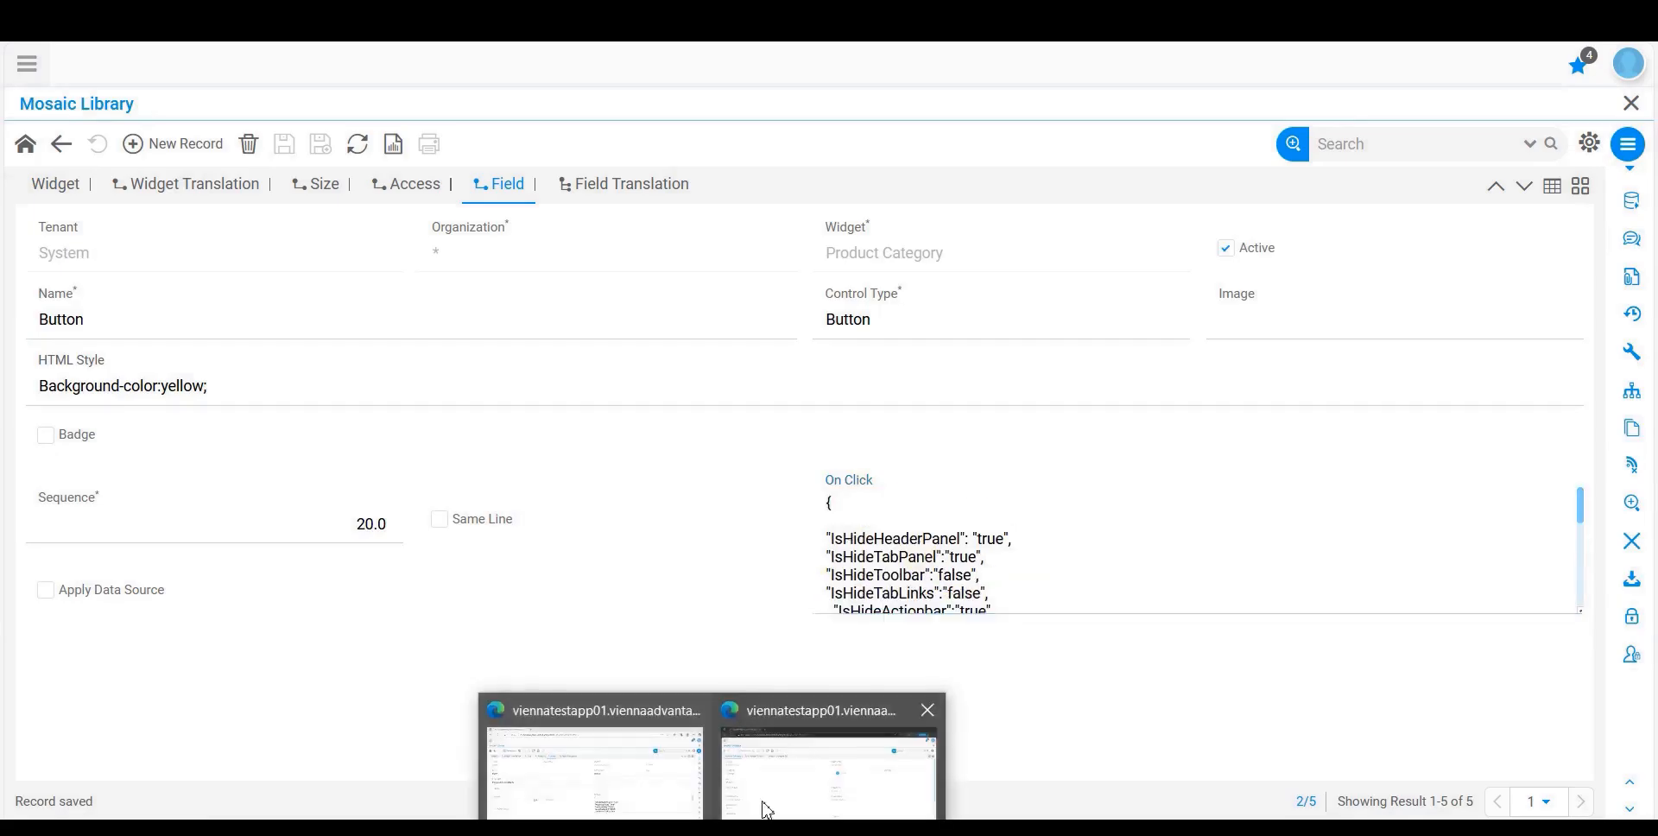
left_click(781, 792)
left_click(26, 829)
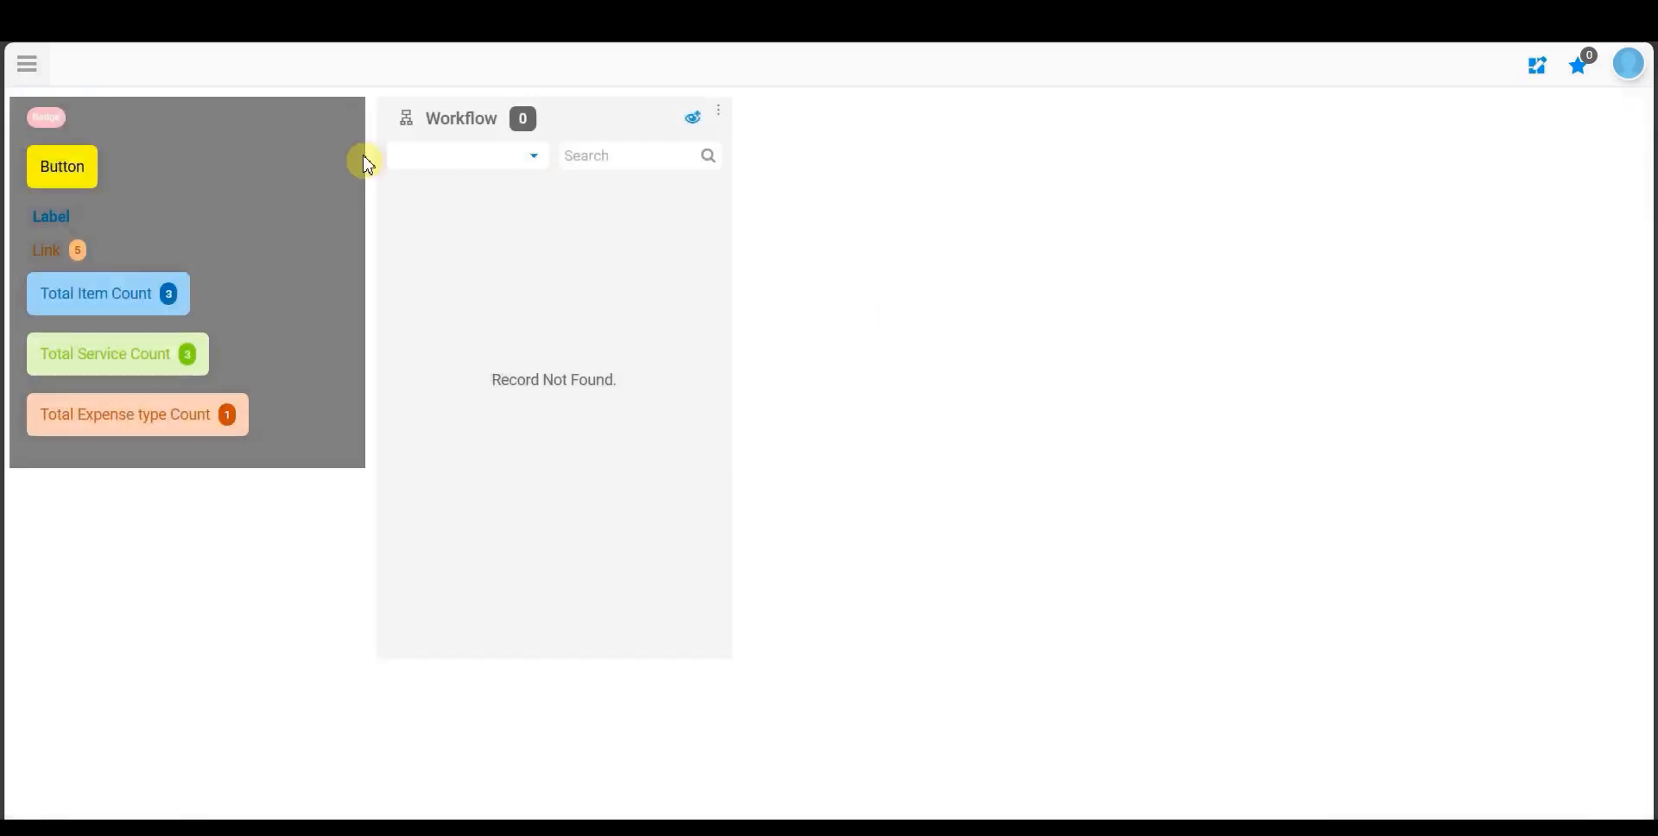
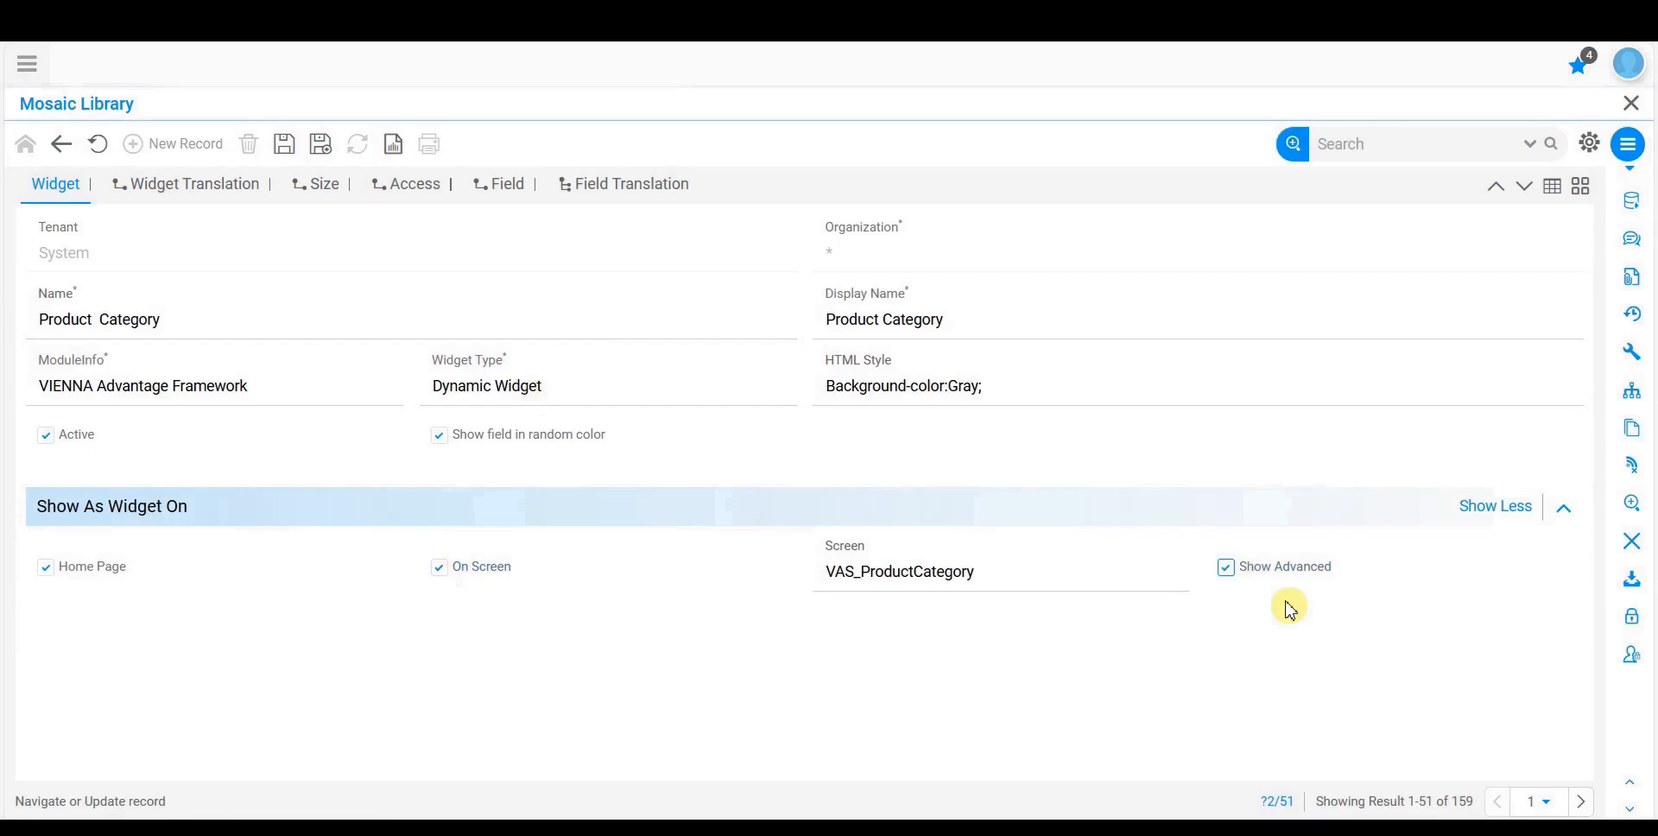
Step: Keep Show Advanced enabled for the Product Category widget shown on the VAS_ProductCategory screen, and save the widget record
left_click(1227, 567)
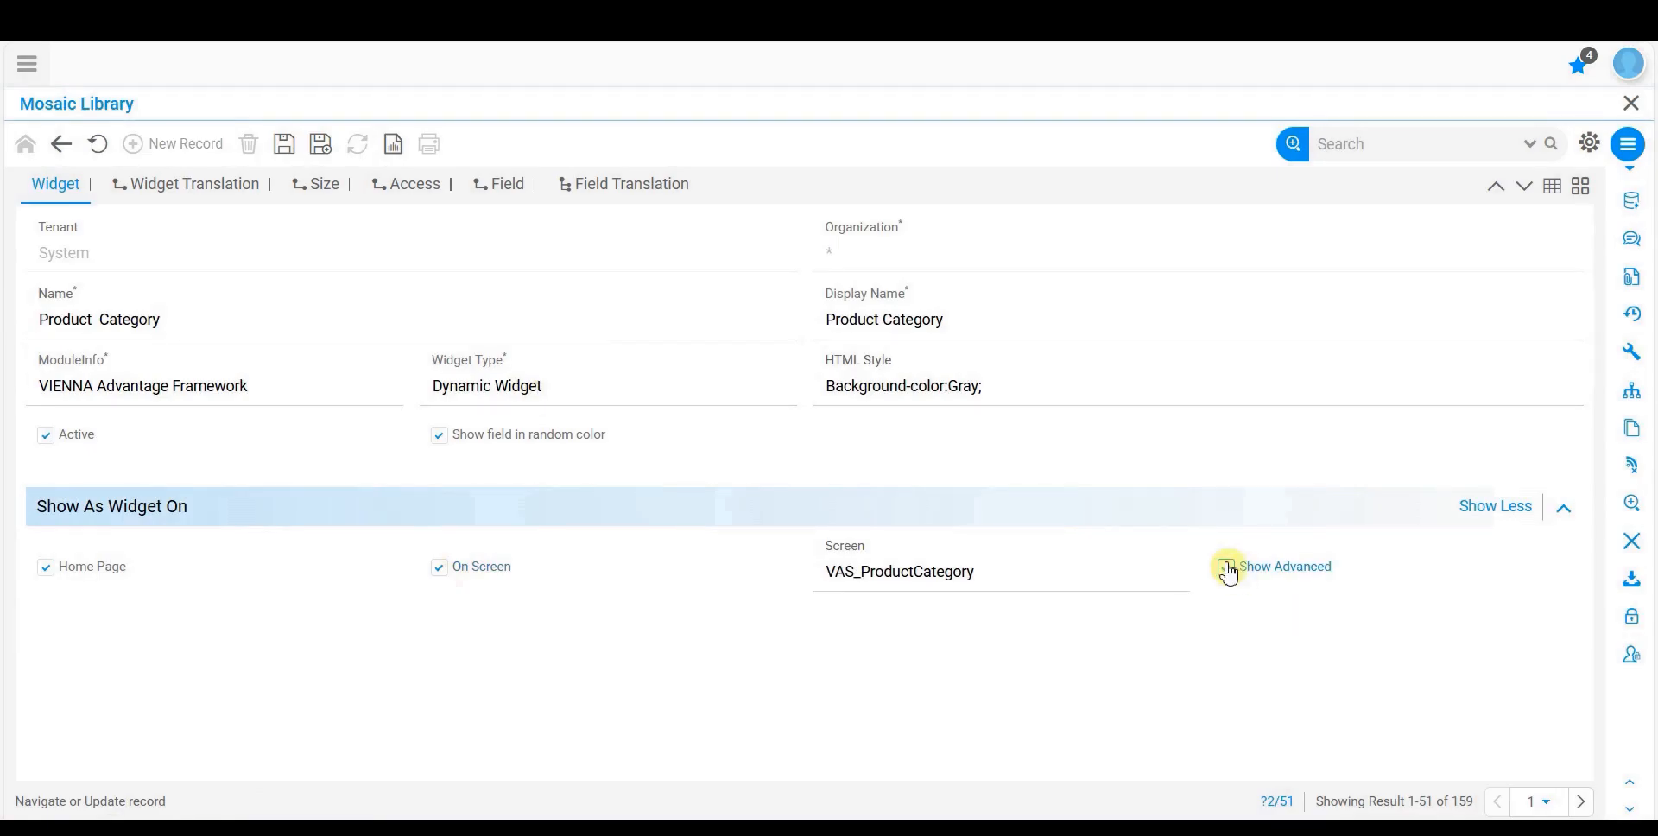
left_click(1227, 567)
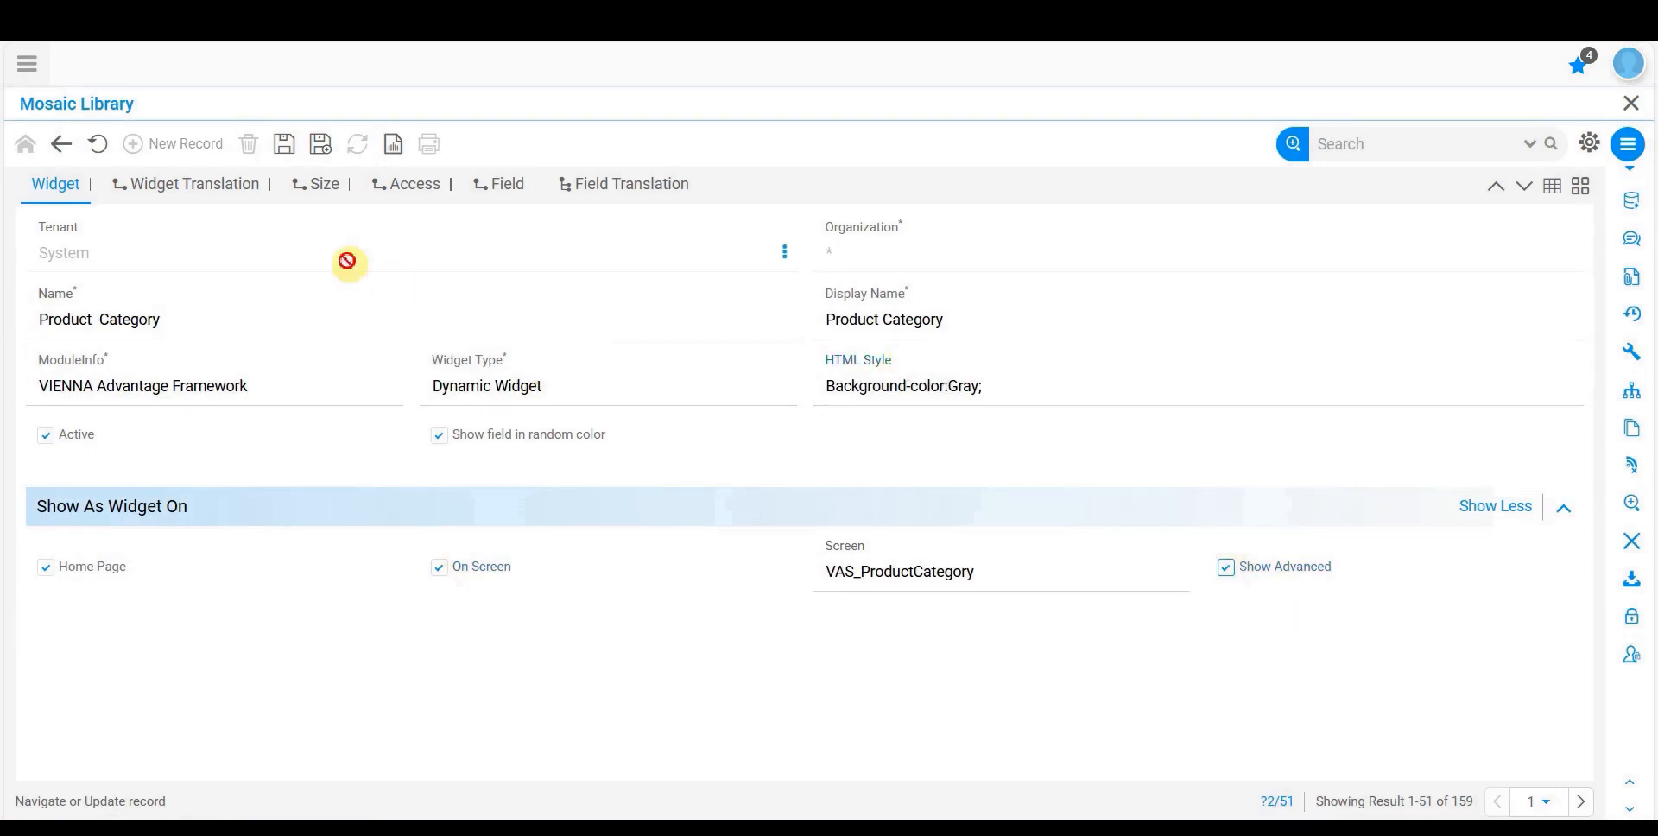
left_click(284, 147)
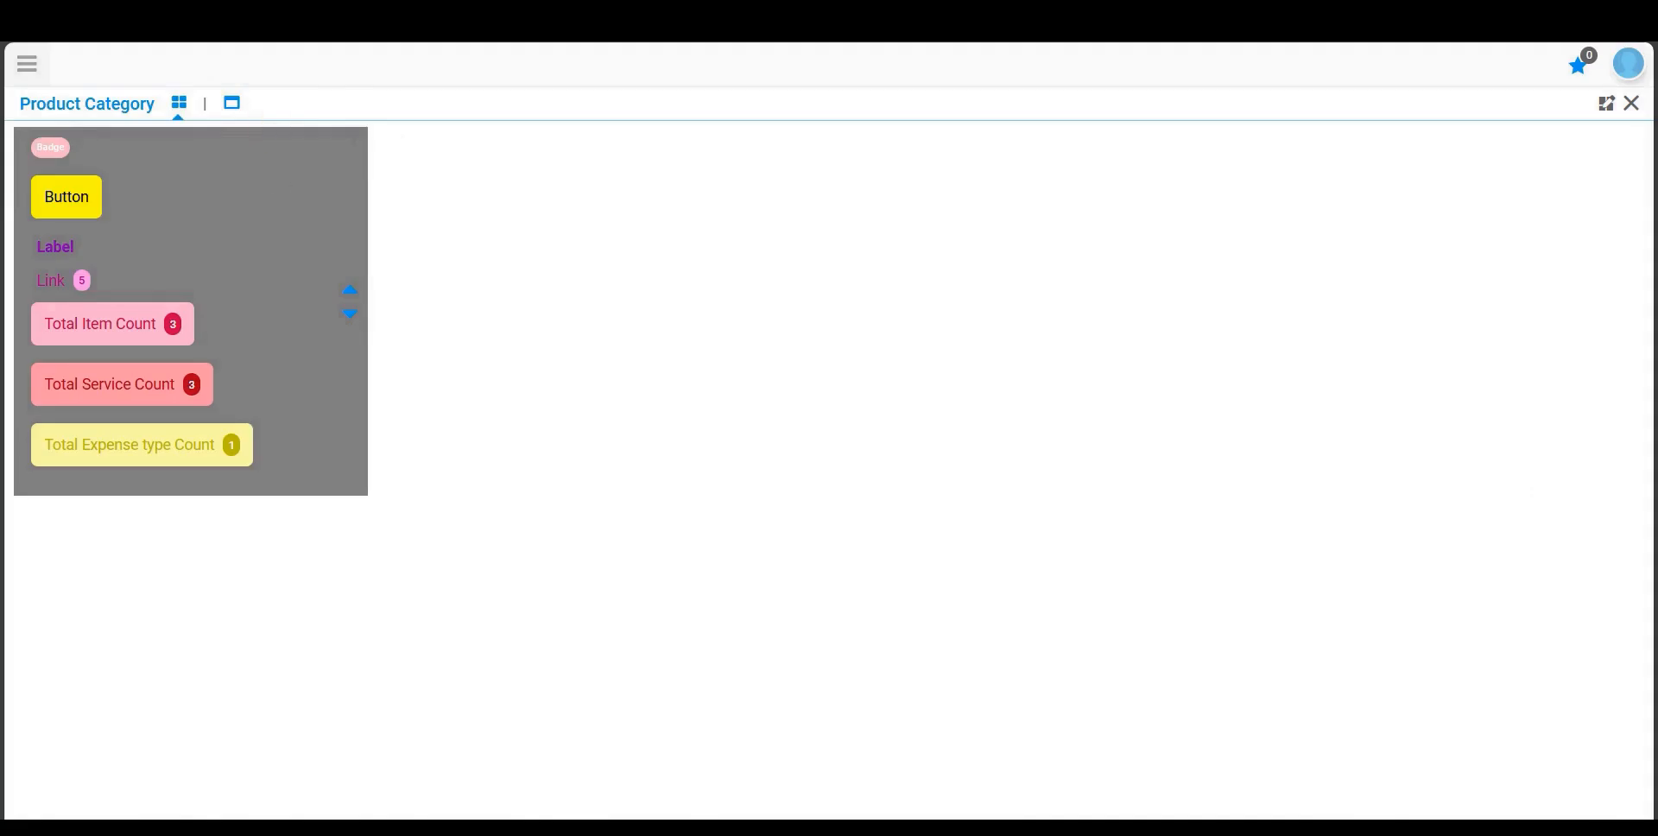
Step: Show the record list of the Product Category screen and open its filter
mouse_move(713, 829)
left_click(596, 764)
left_click(231, 104)
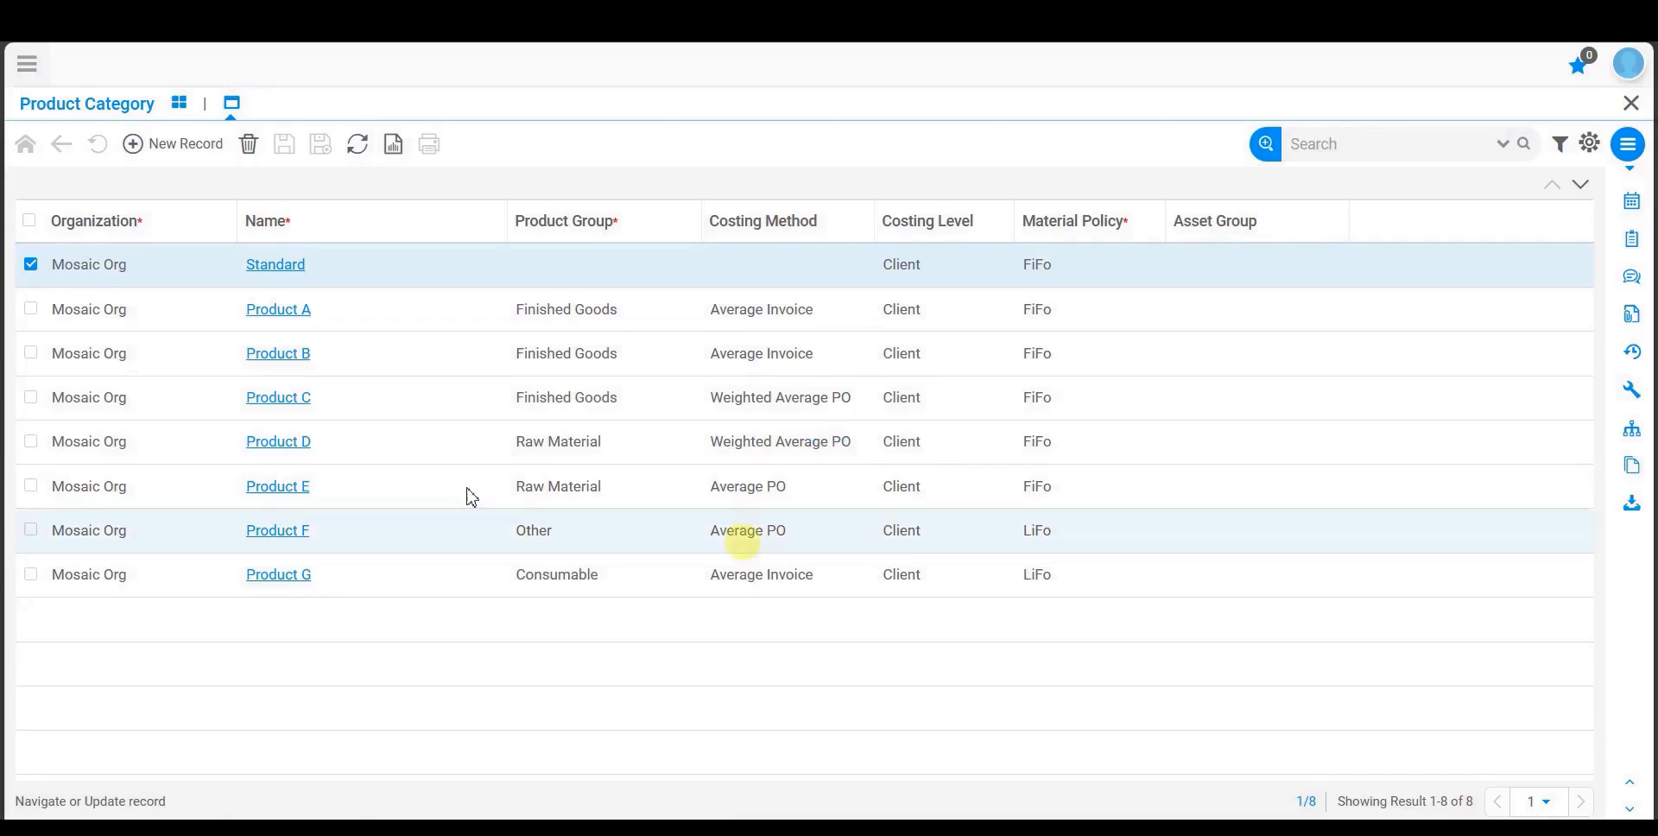
left_click(1564, 150)
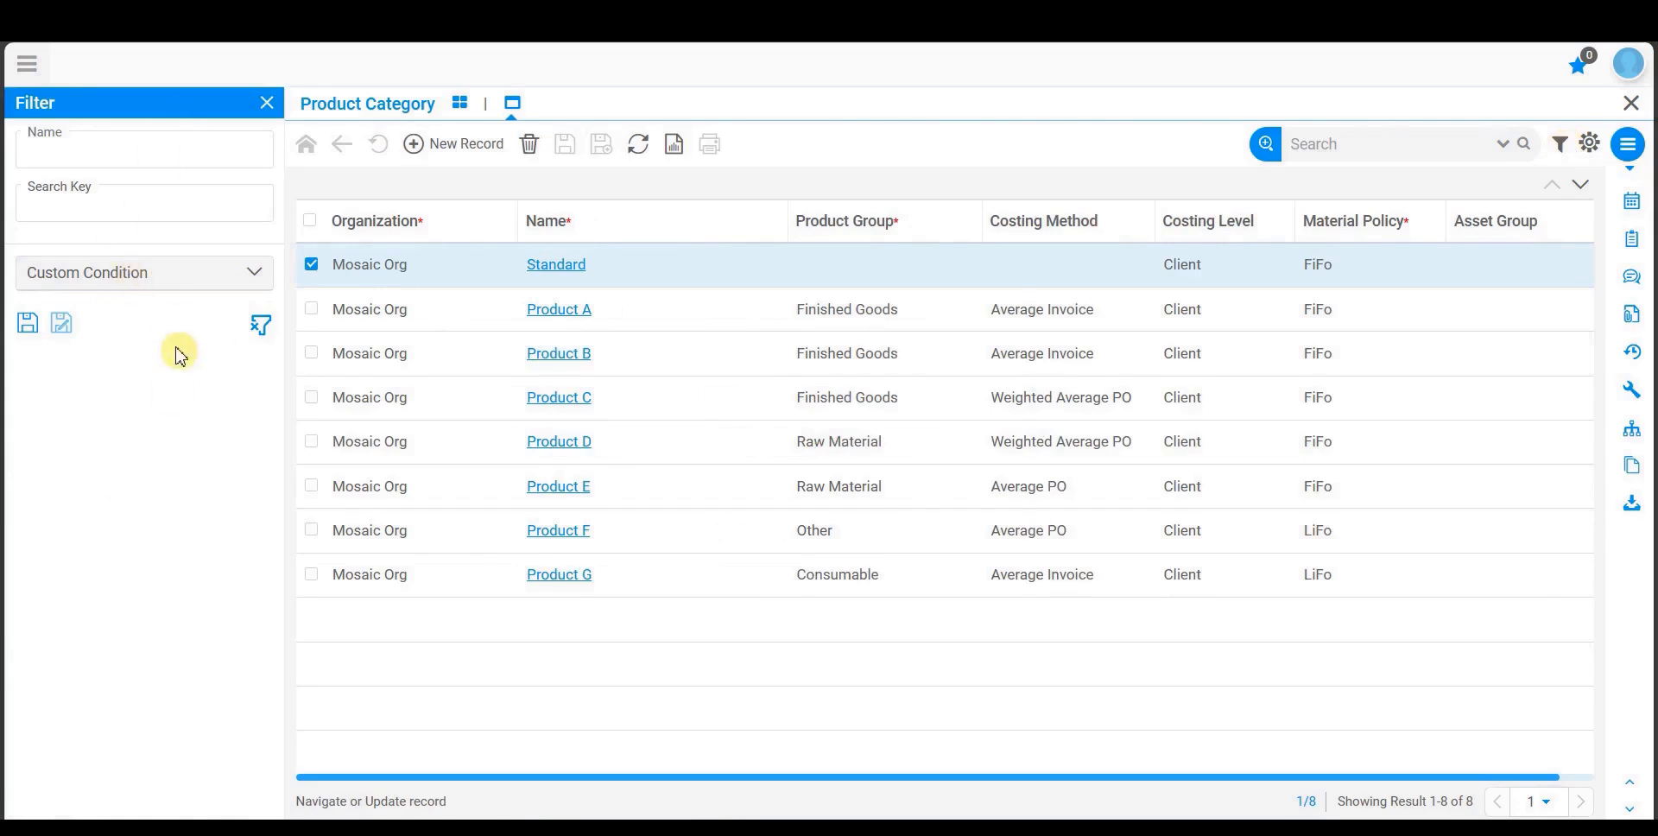
Step: Filter the product categories with a custom condition of Product Group = Finished Goods
left_click(242, 275)
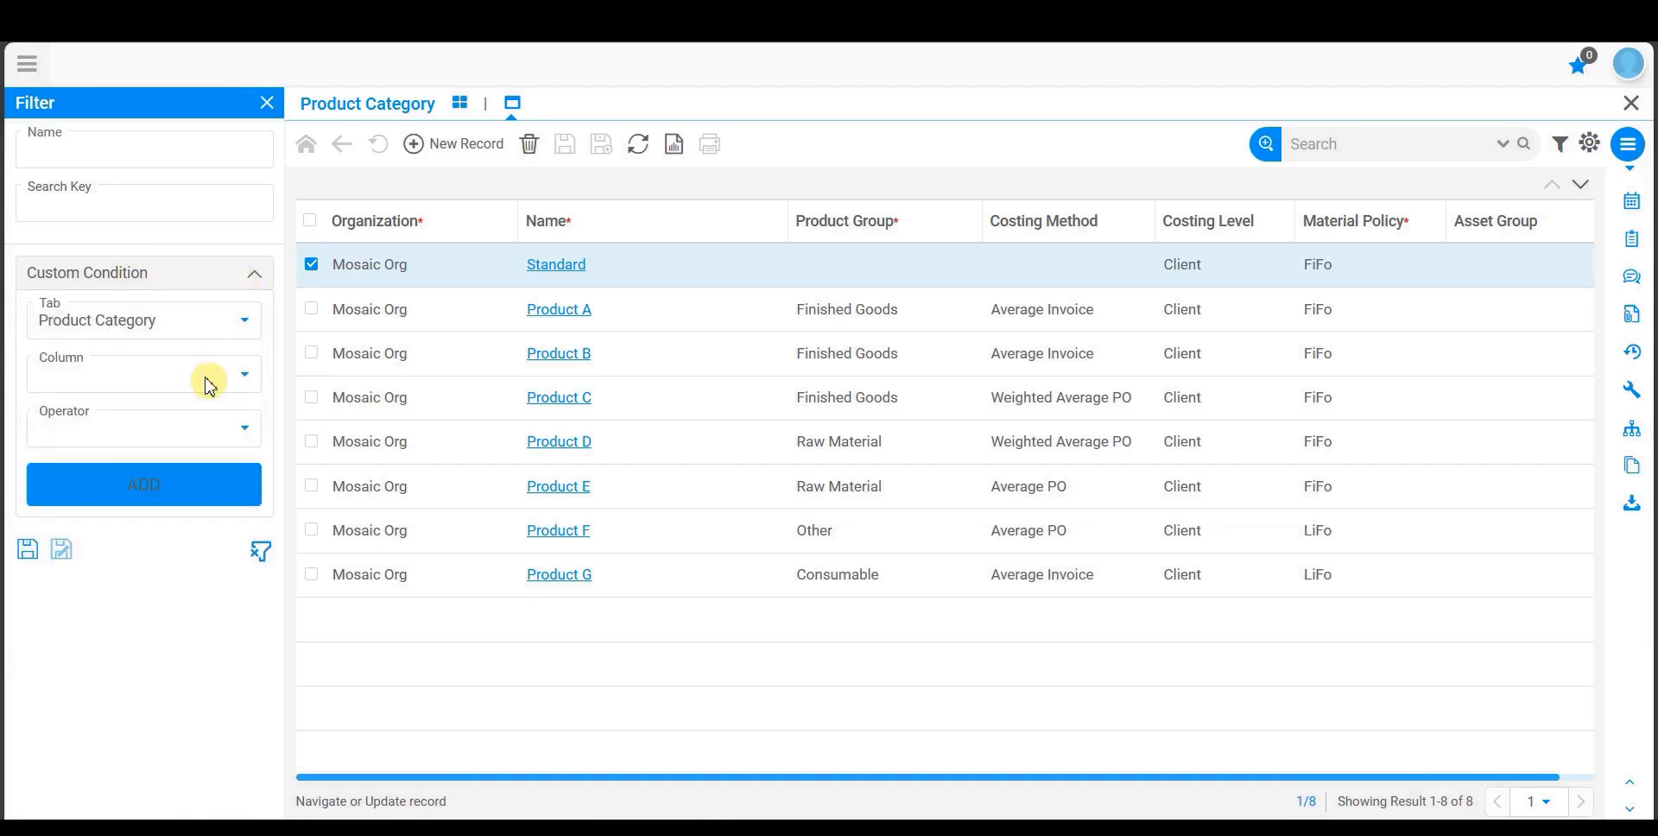
left_click(185, 327)
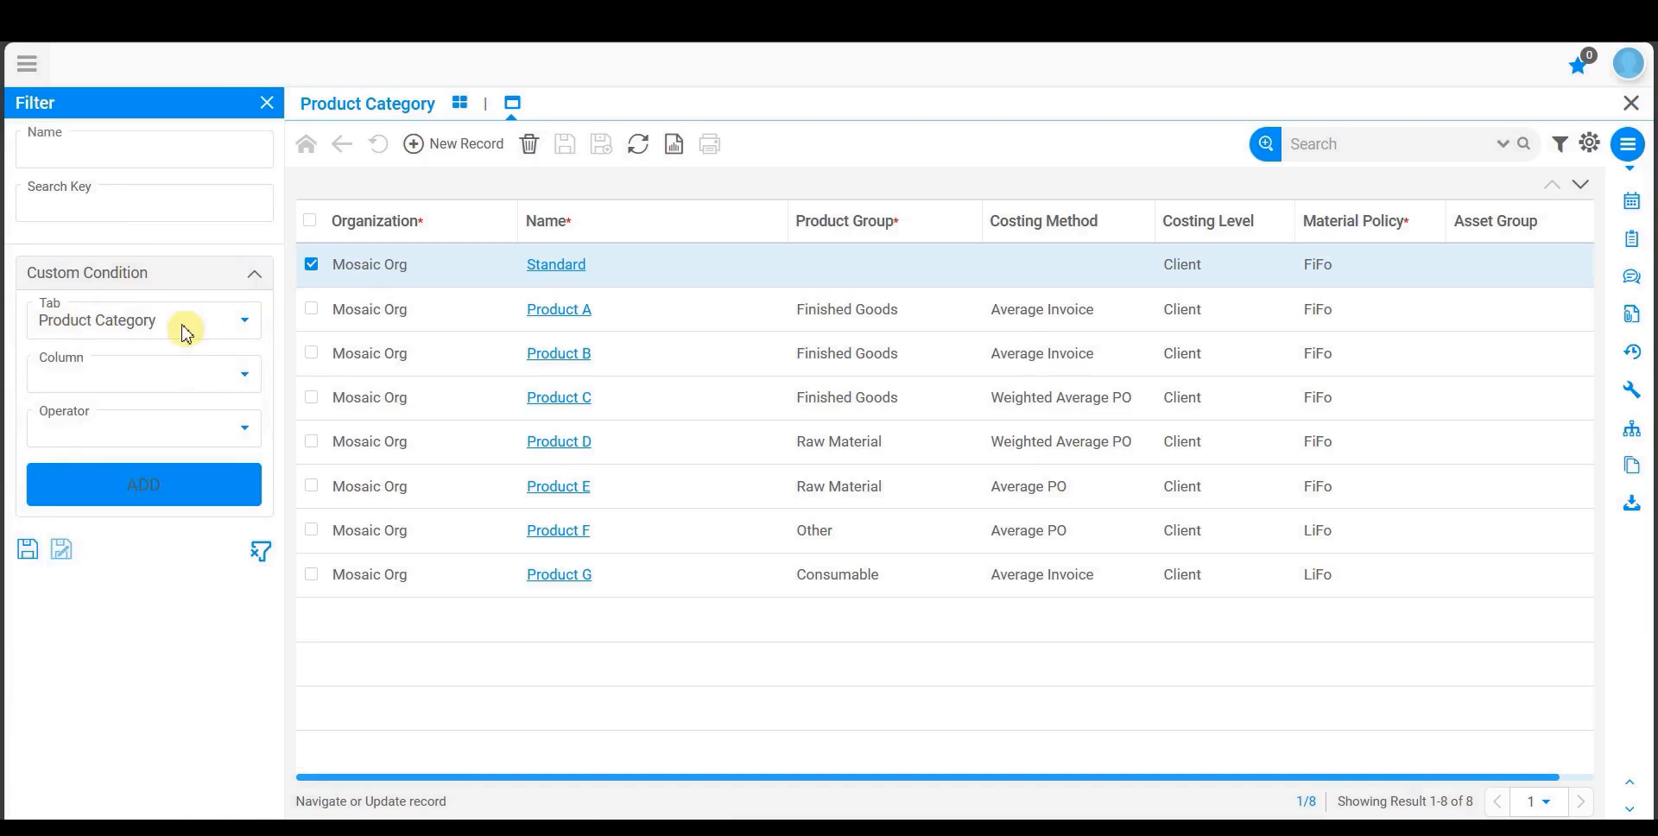
left_click(194, 352)
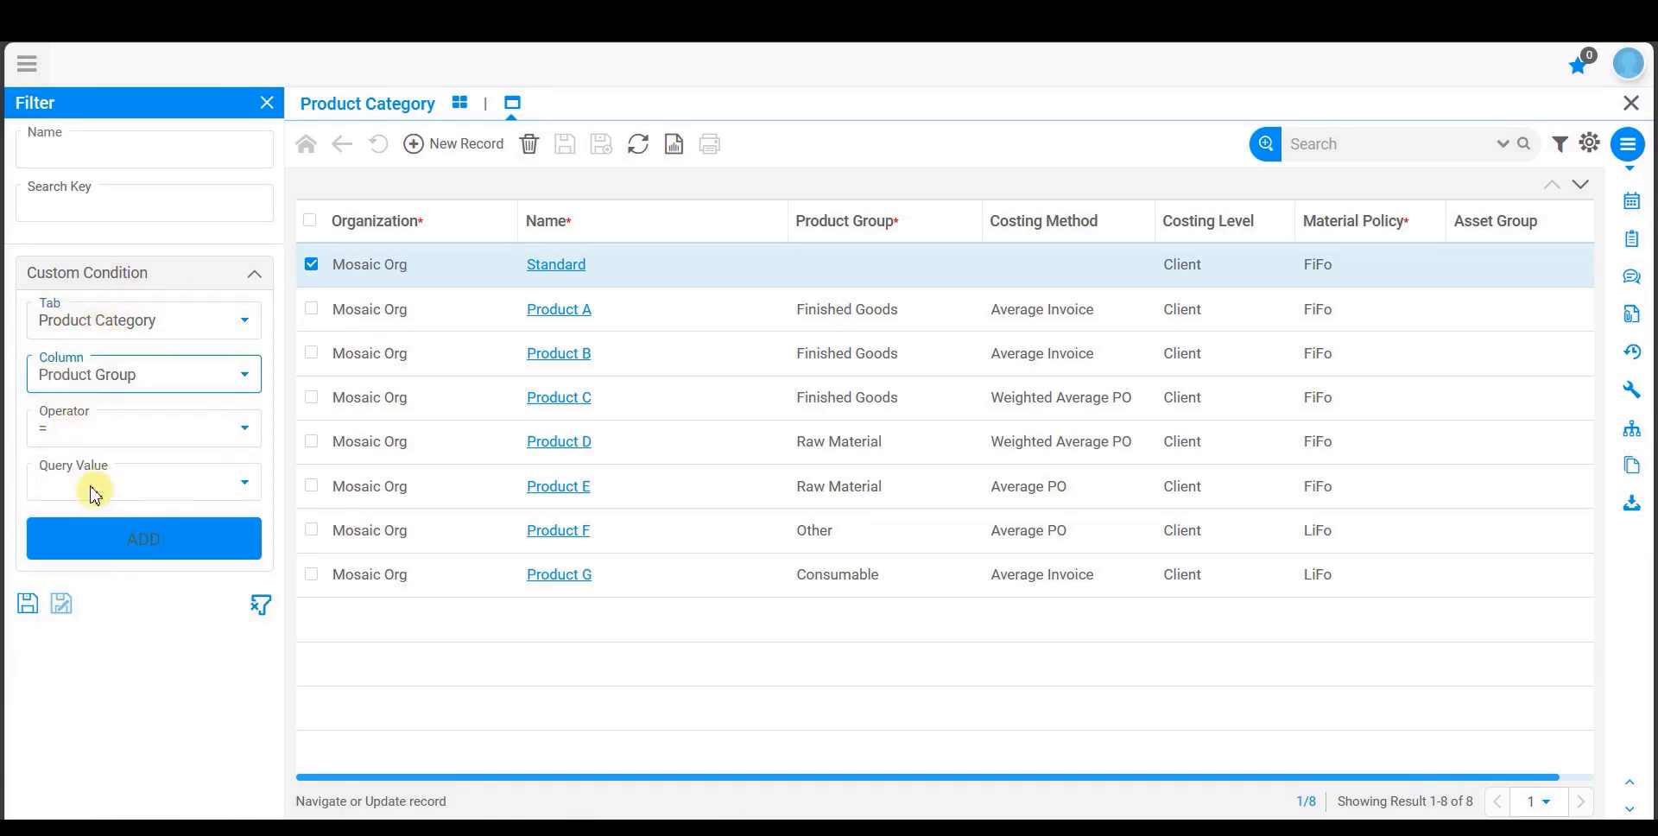
left_click(94, 492)
left_click(101, 545)
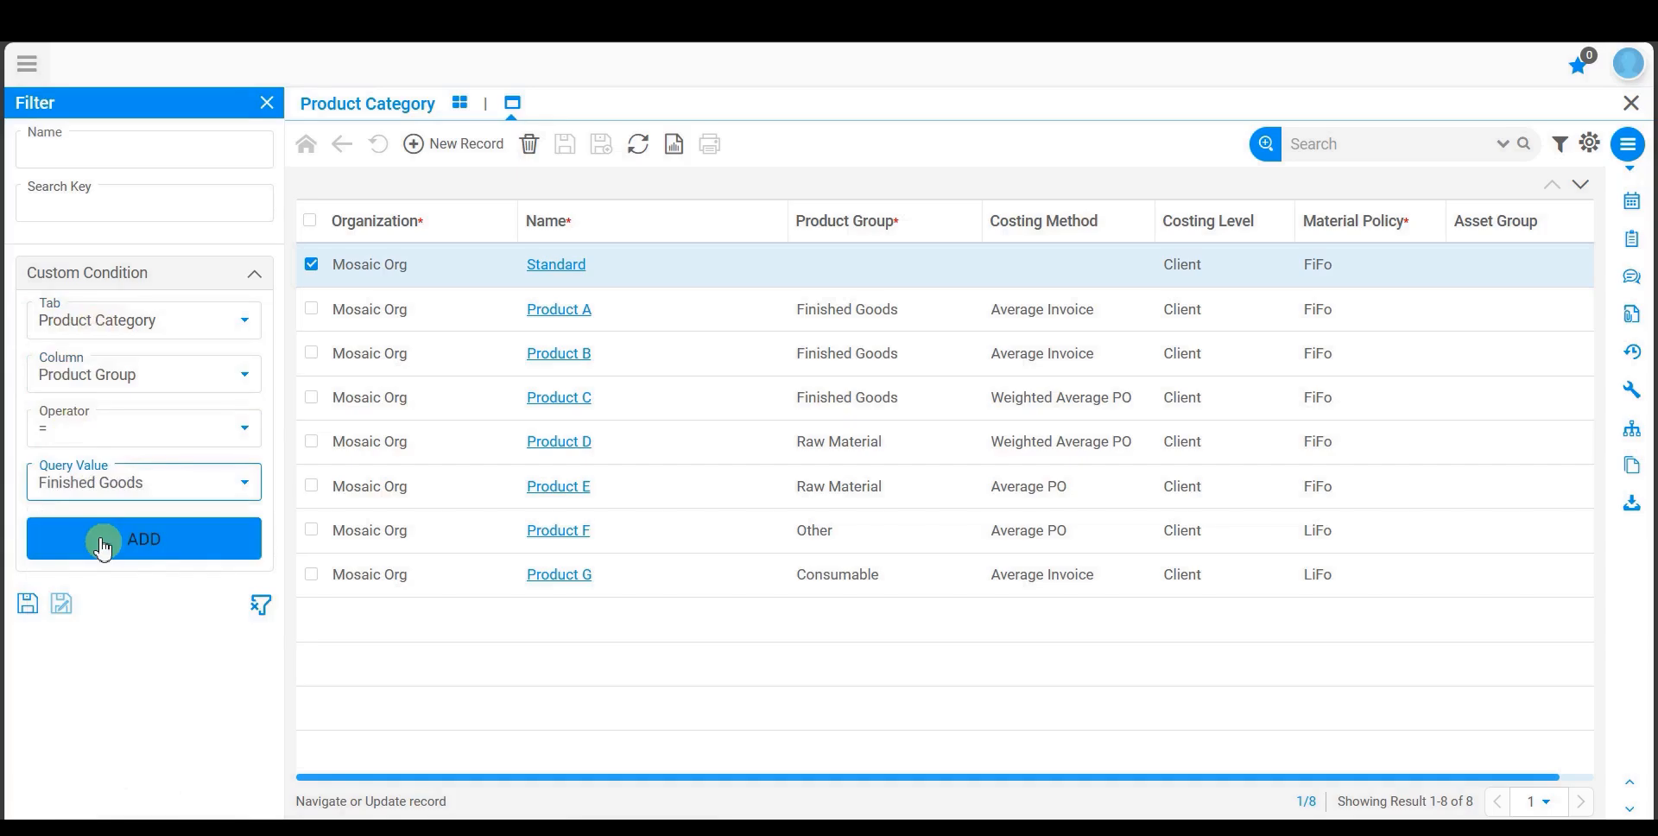
left_click(102, 546)
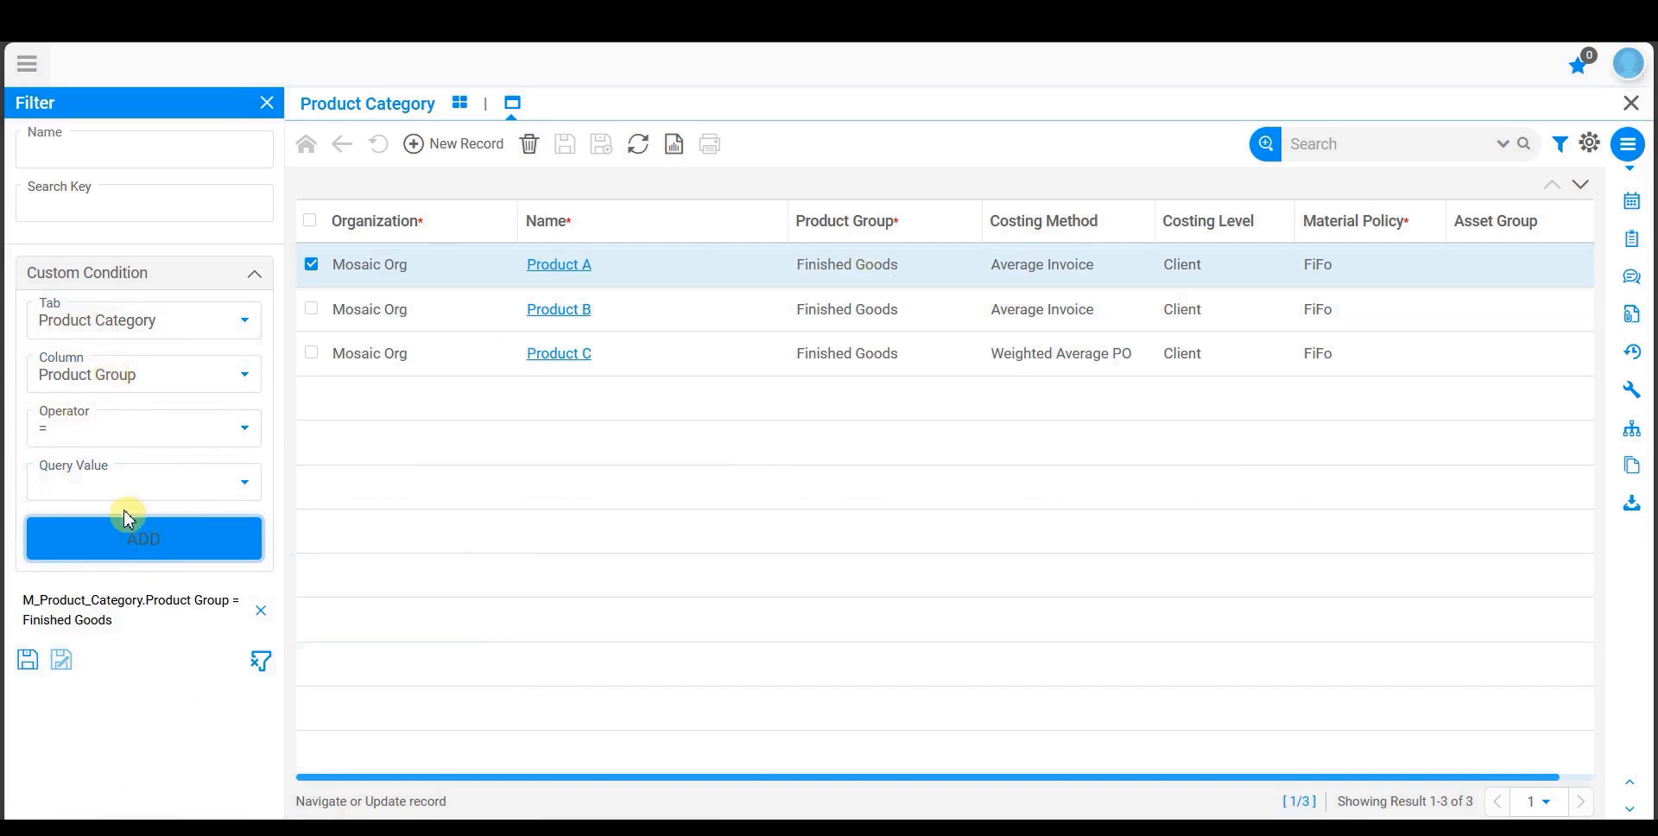
Step: Save the filter as "Product Group = FG" and clear it from the record list
left_click(28, 659)
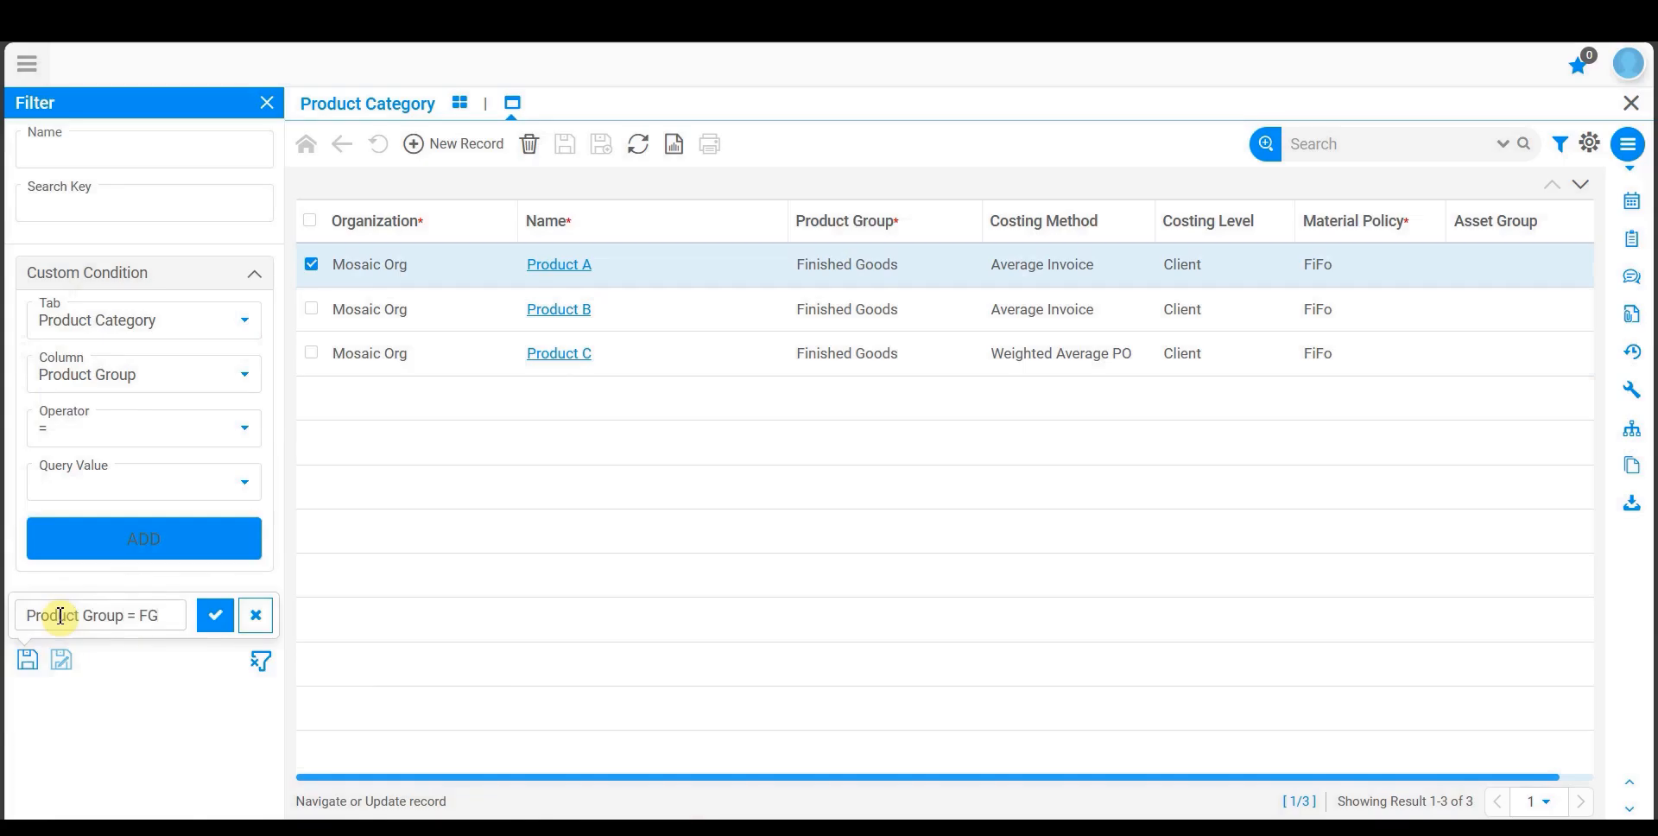
left_click(215, 617)
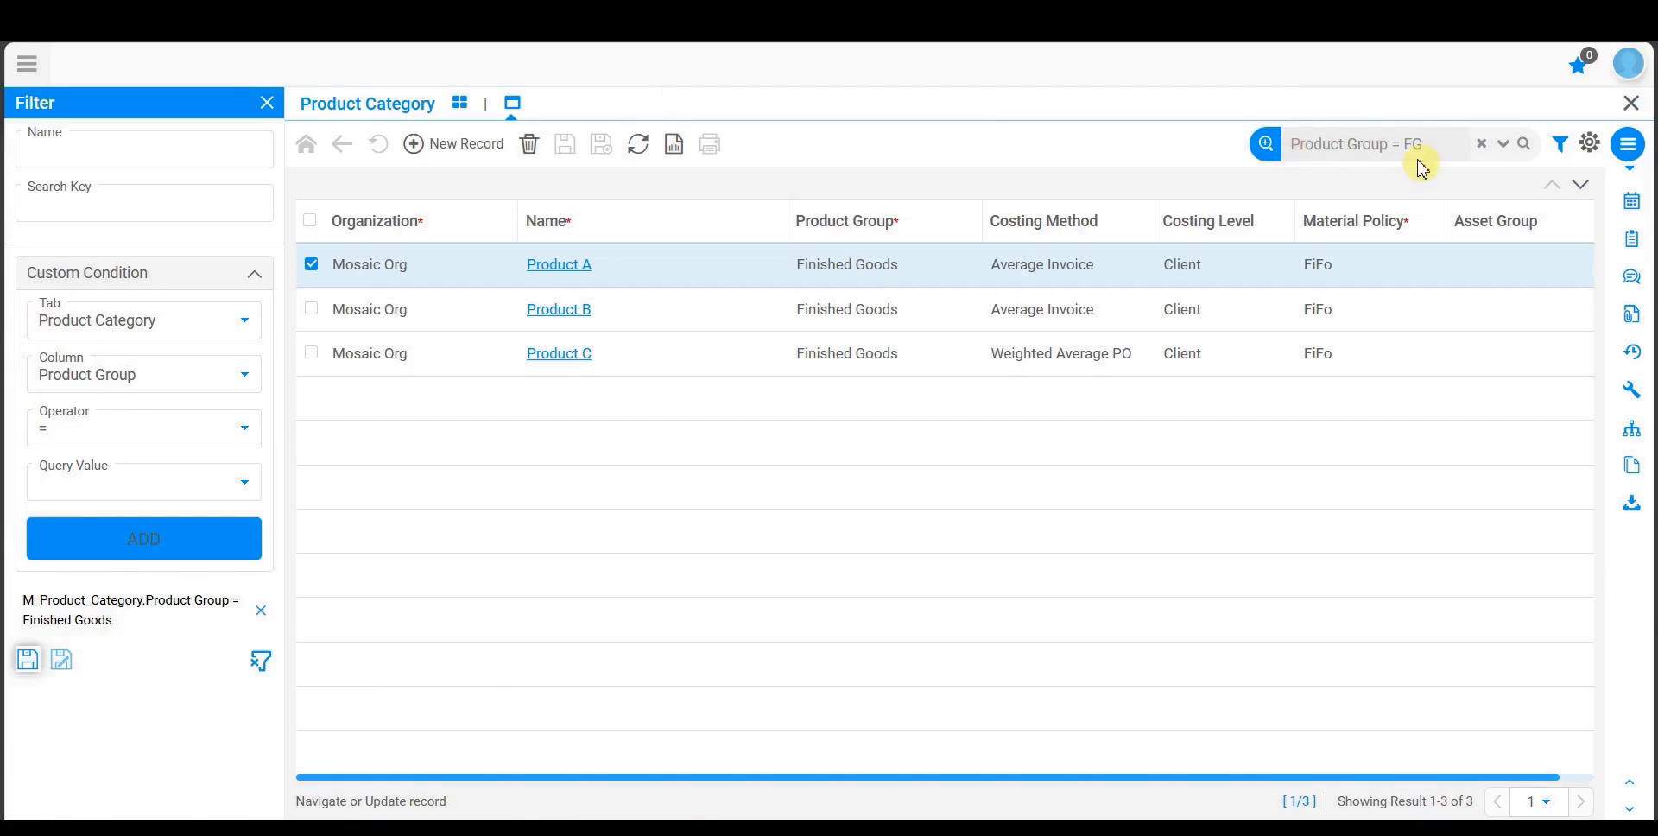
left_click(1482, 144)
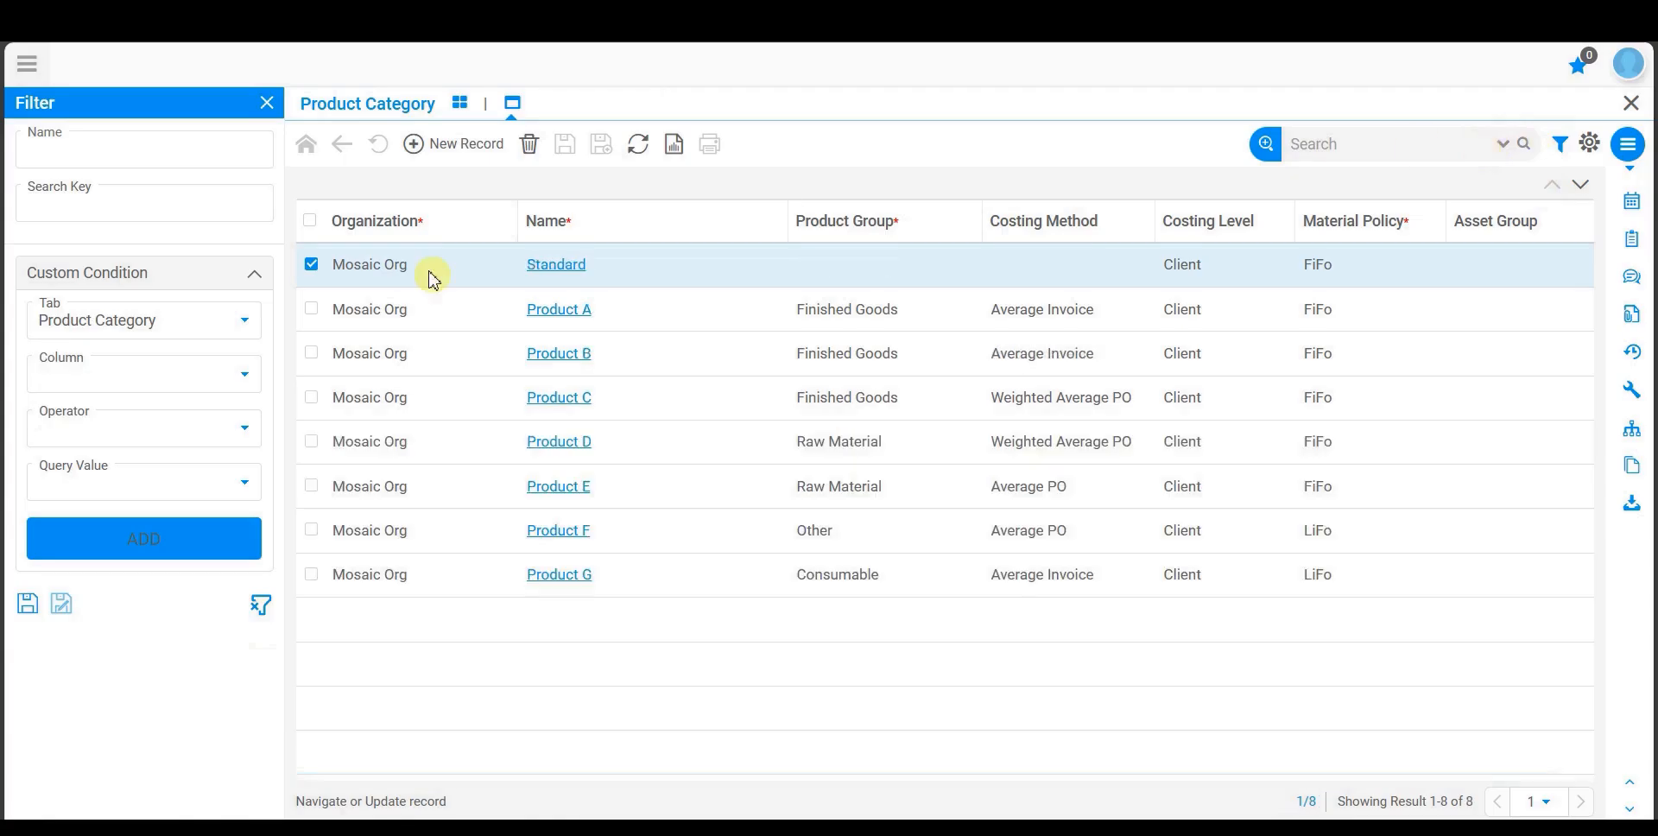
Step: Filter the product categories with a custom condition of Costing Method = Average PO
left_click(169, 380)
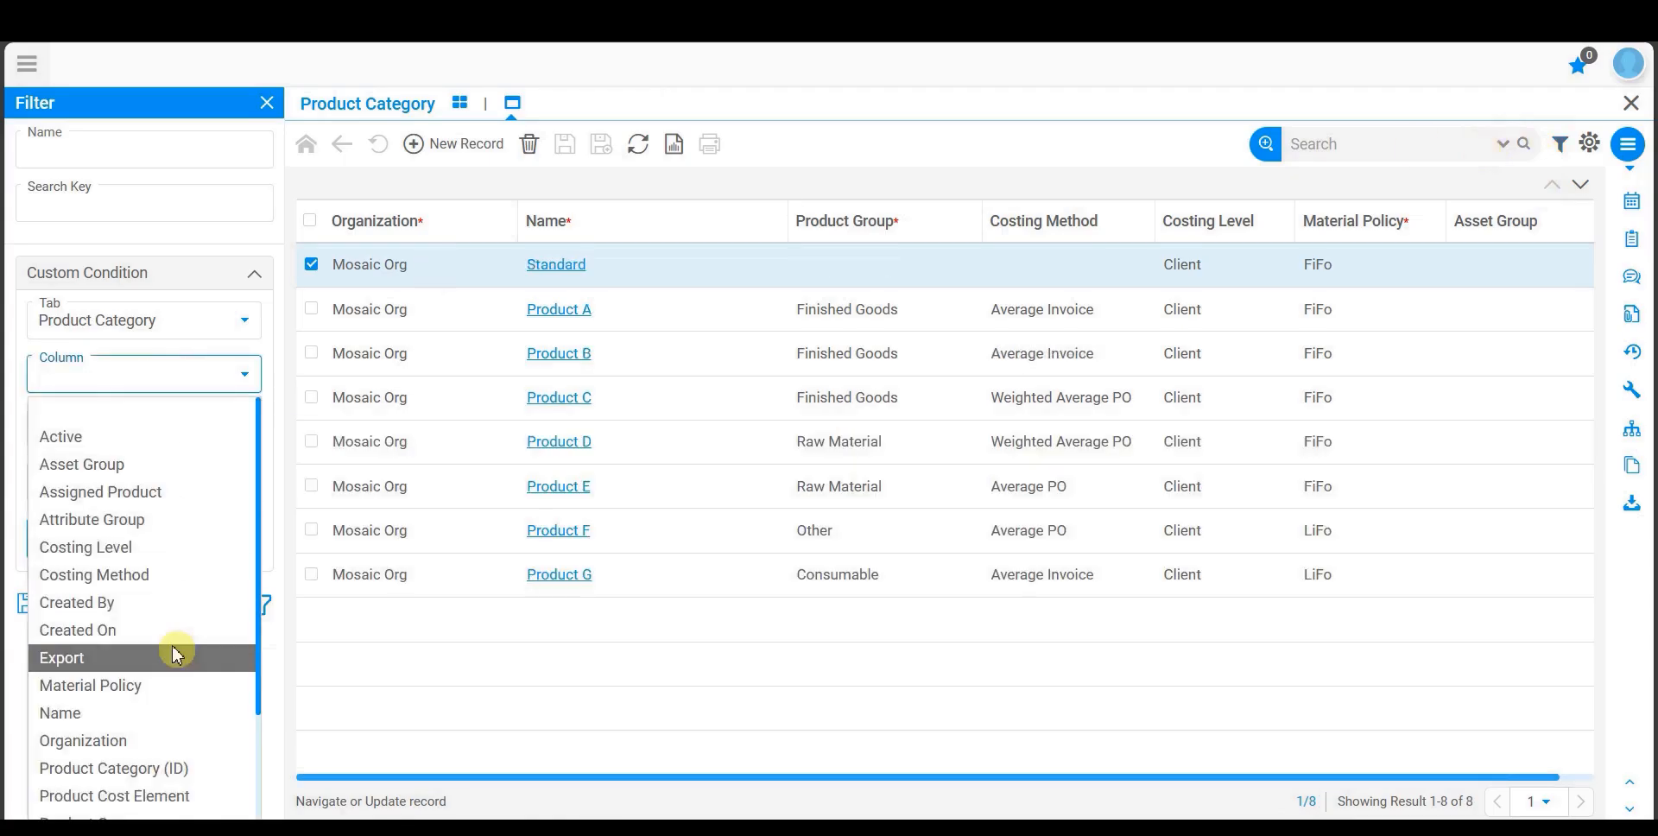
scroll(172, 653, "down", 1)
left_click(104, 500)
left_click(76, 482)
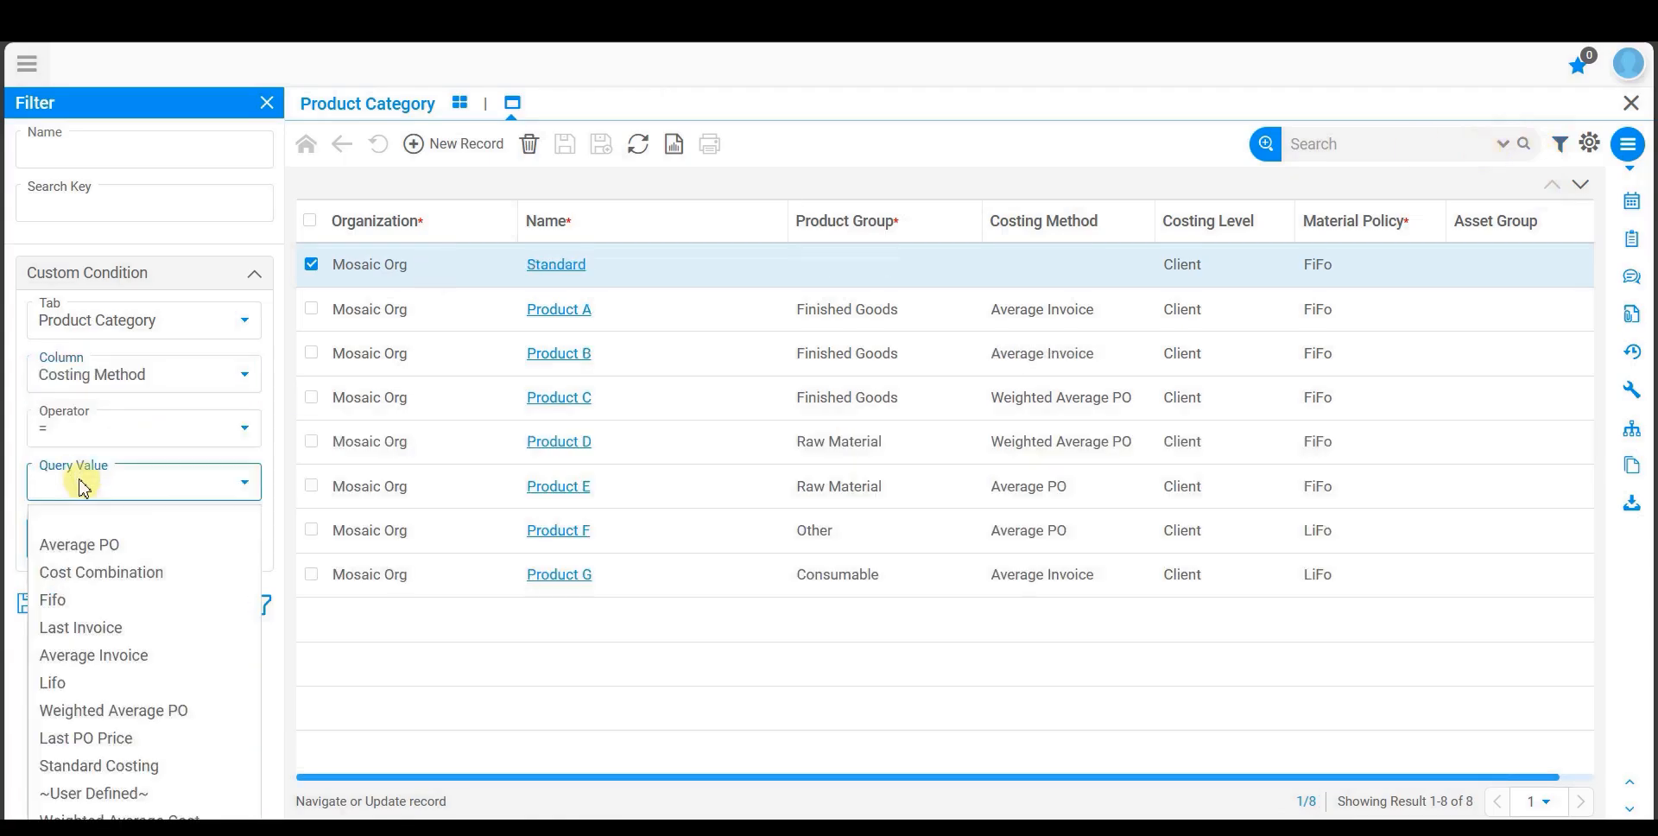
left_click(91, 545)
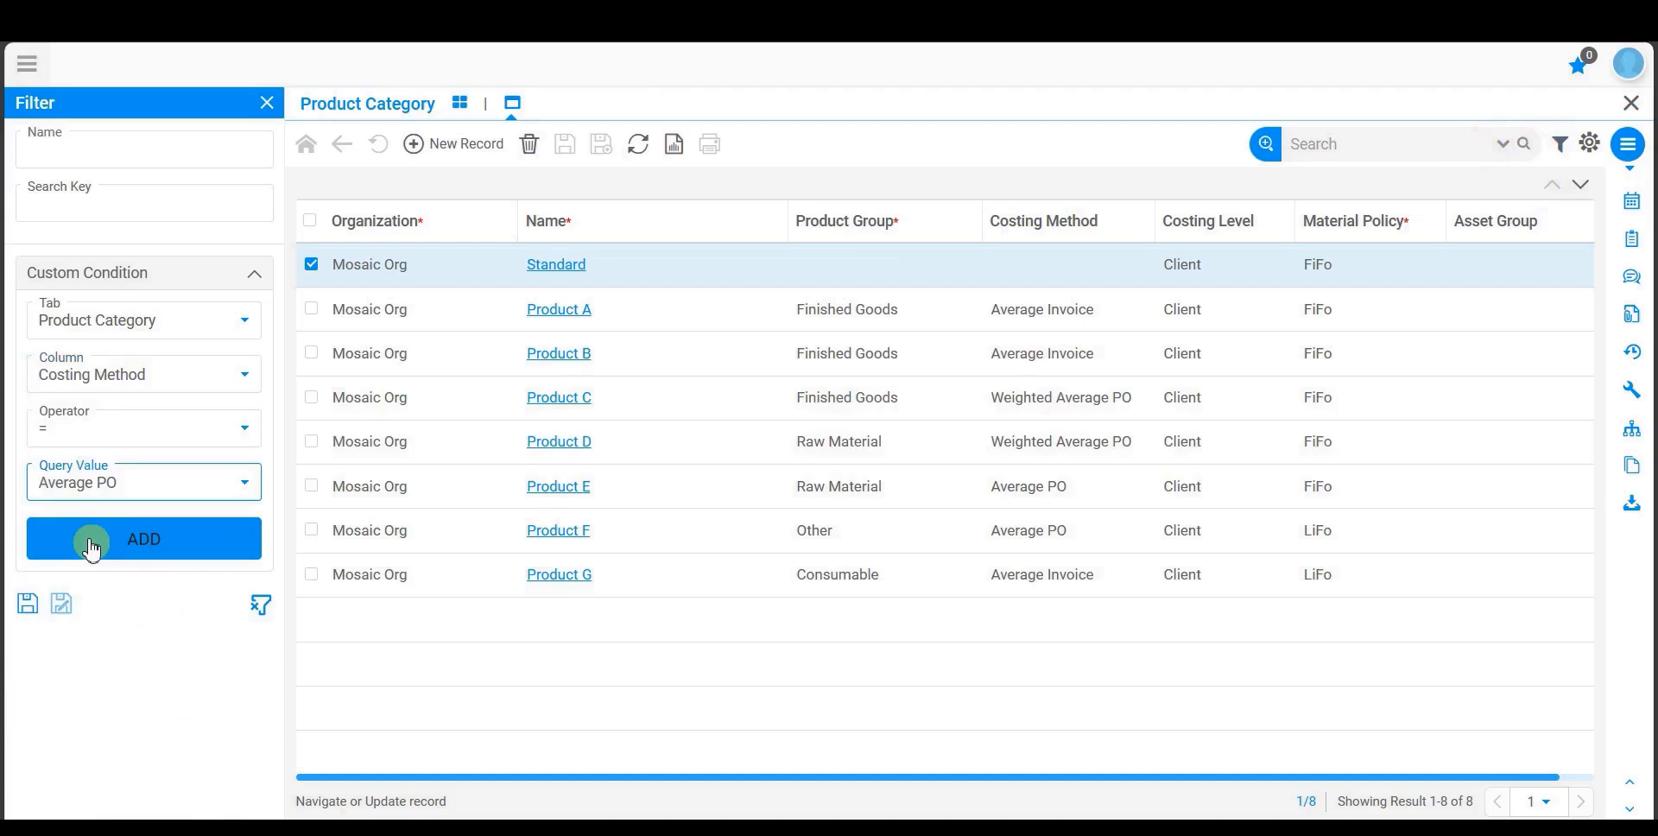
left_click(92, 545)
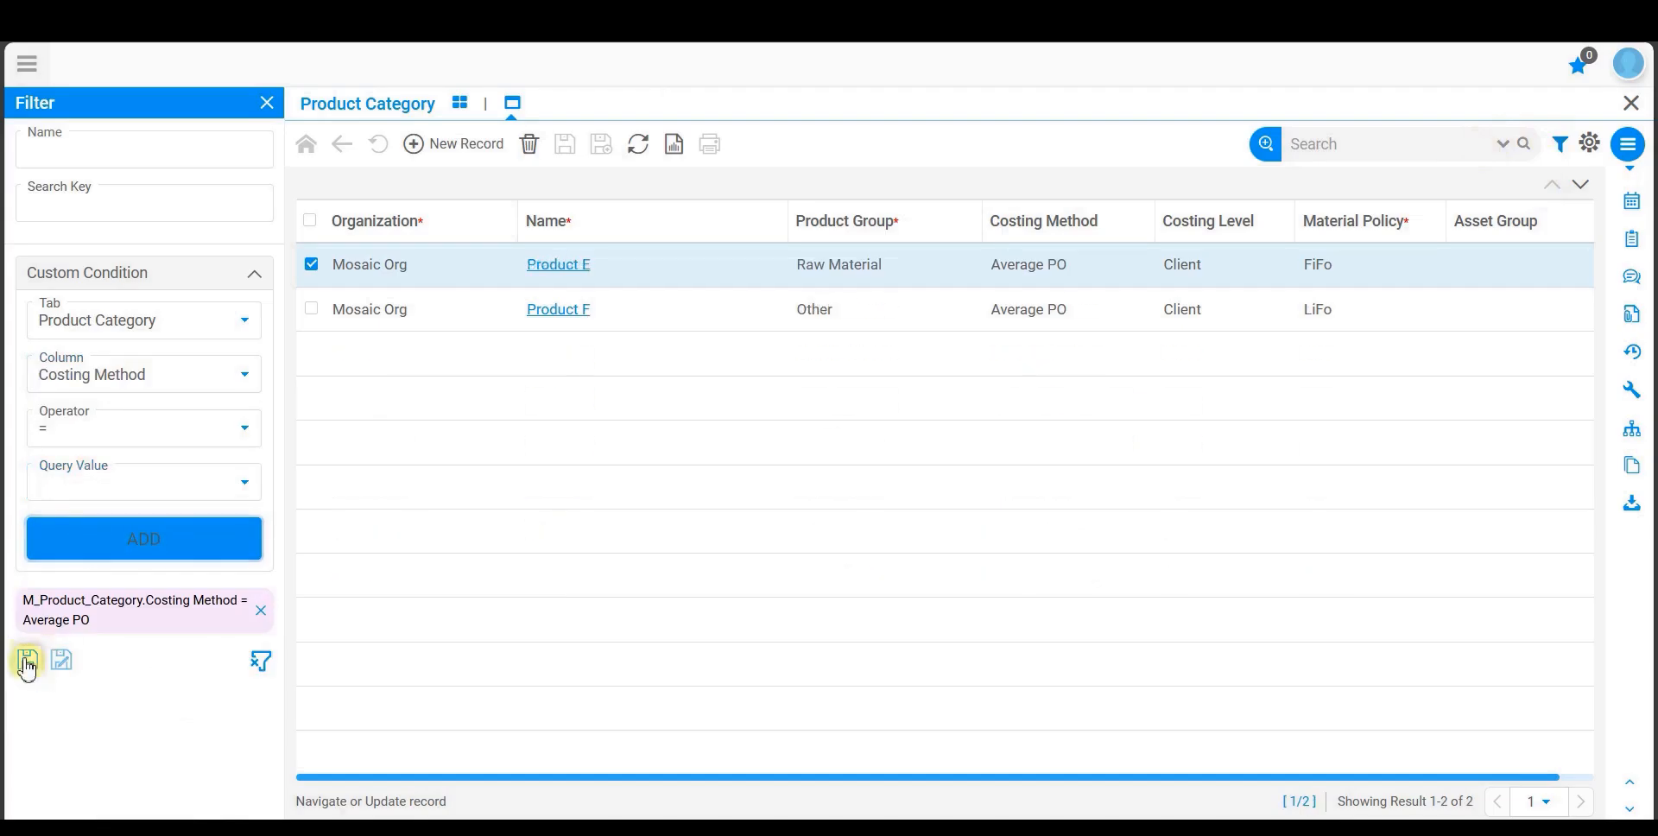
Step: Save the filter as "Costing method = Avg PO" and clear it from the record list
left_click(27, 663)
type("Costi")
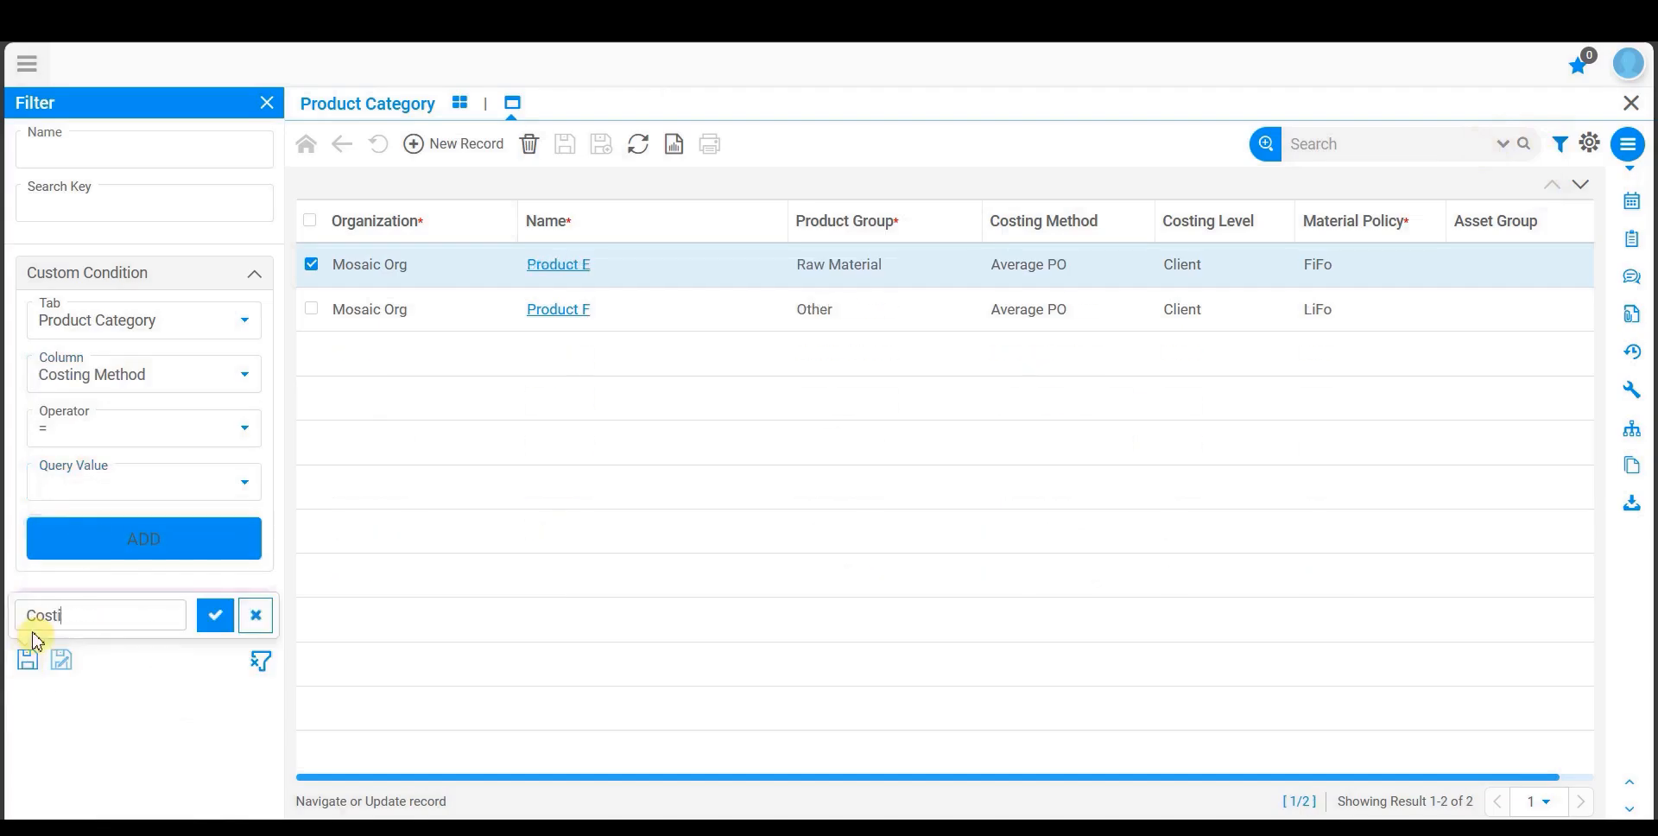
type("ng method = Avg PO")
left_click(212, 627)
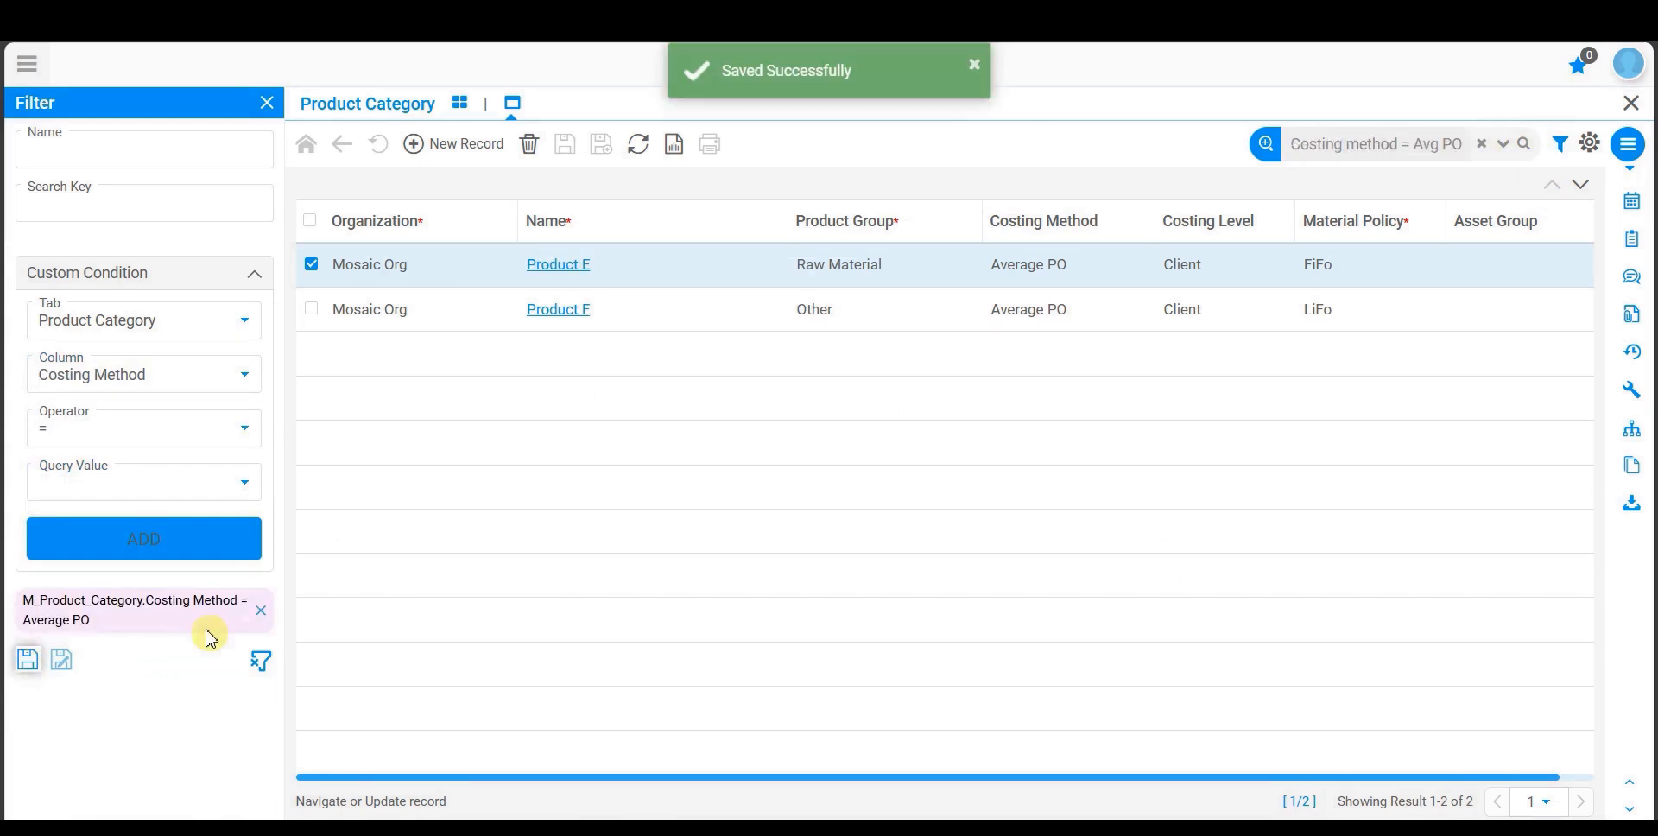
left_click(1481, 144)
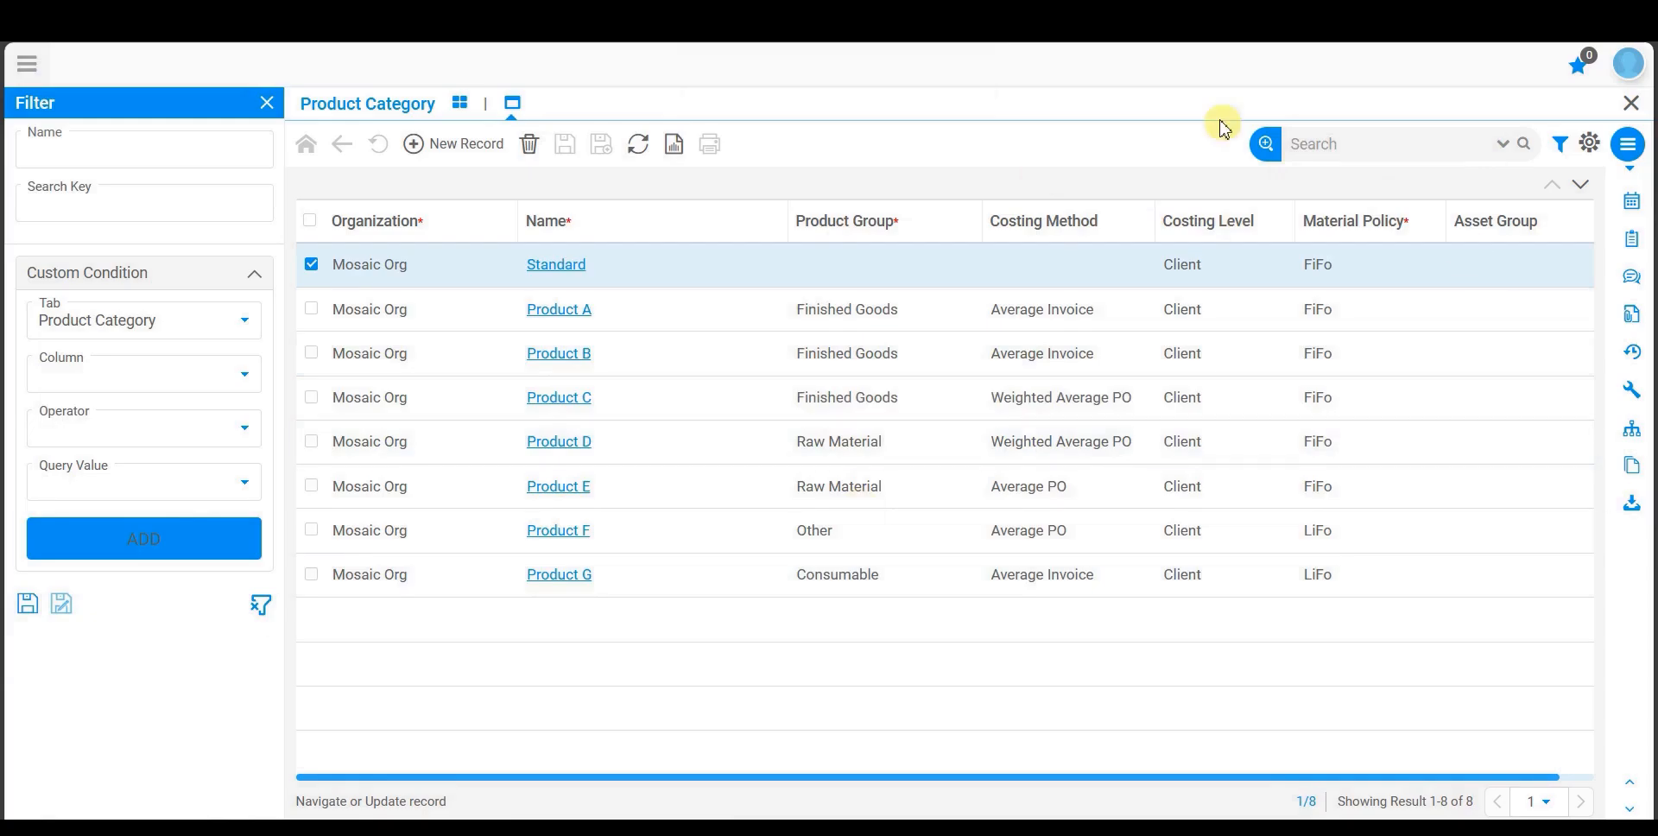
Step: Set the saved filters "Costing method = Avg PO" and "Product Group = FG" to show on the landing page
left_click(1267, 145)
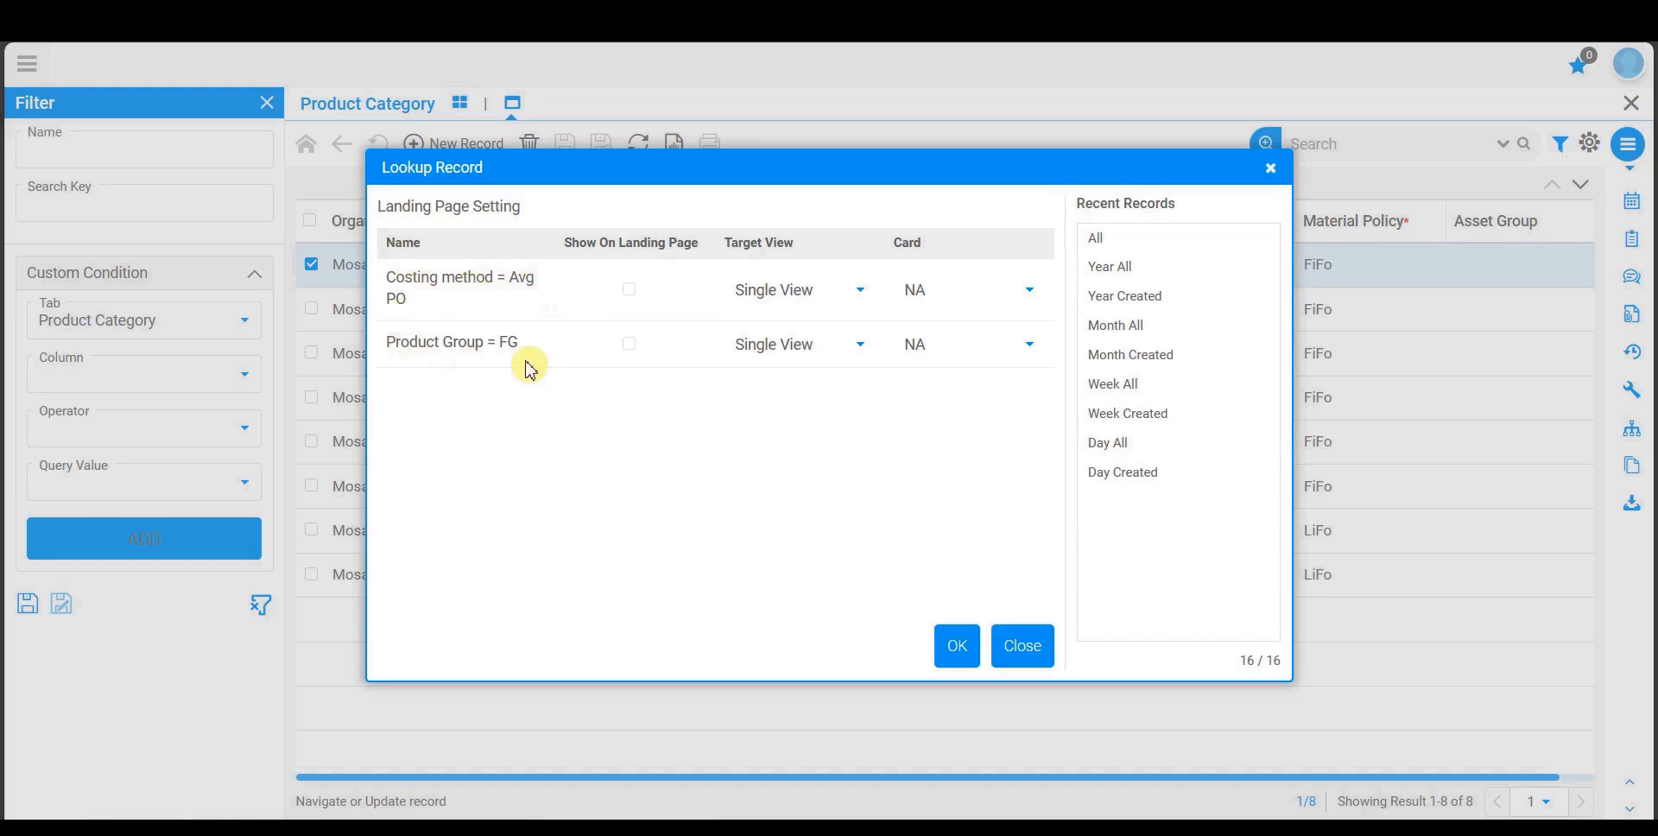
left_click(629, 291)
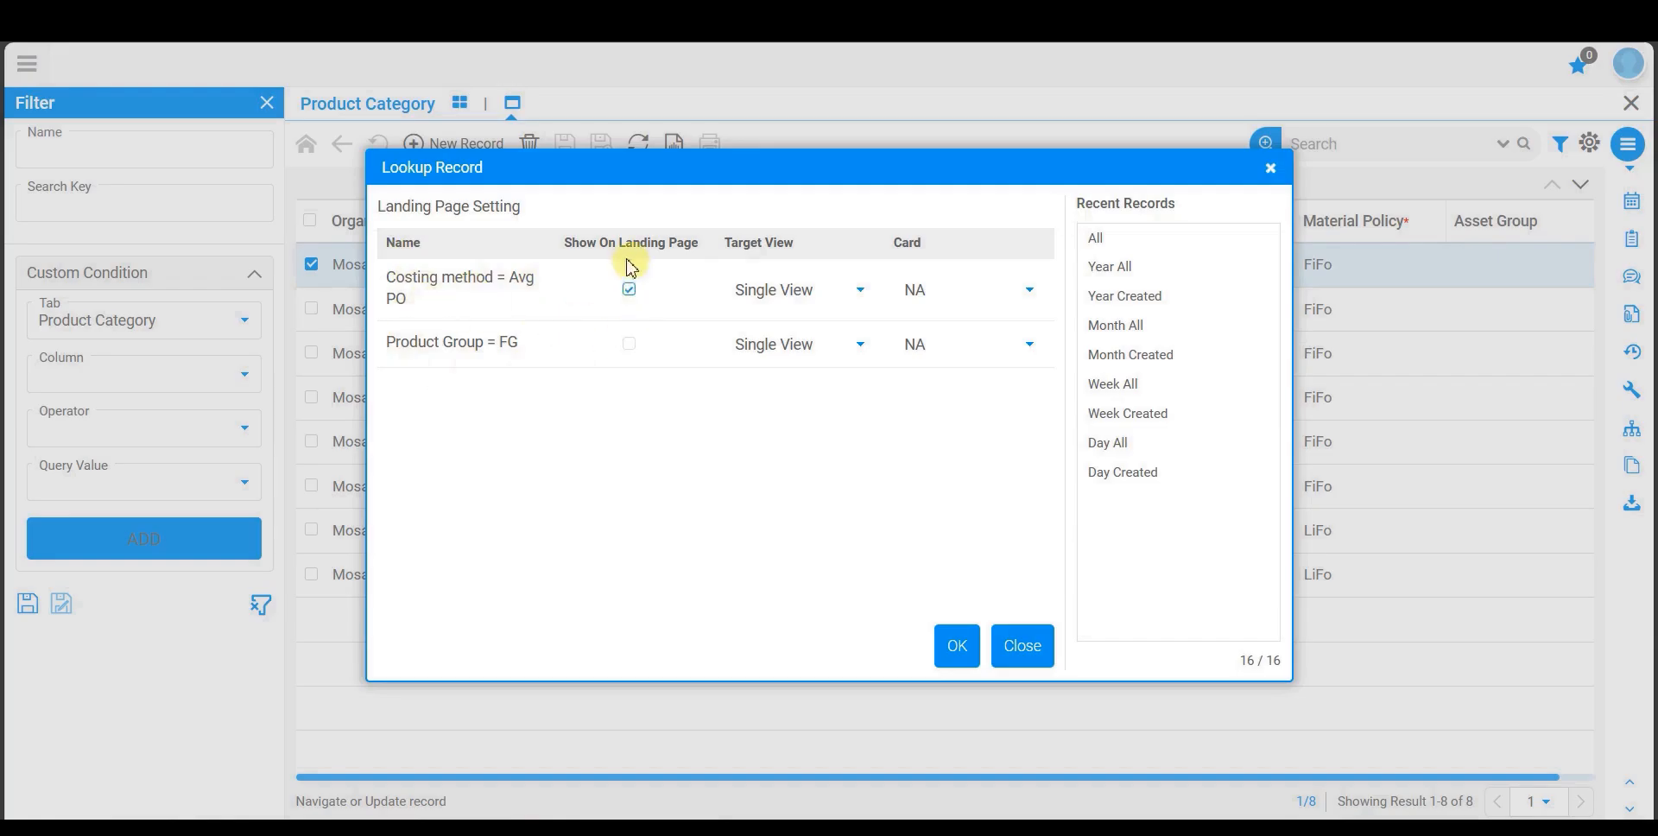
left_click(639, 341)
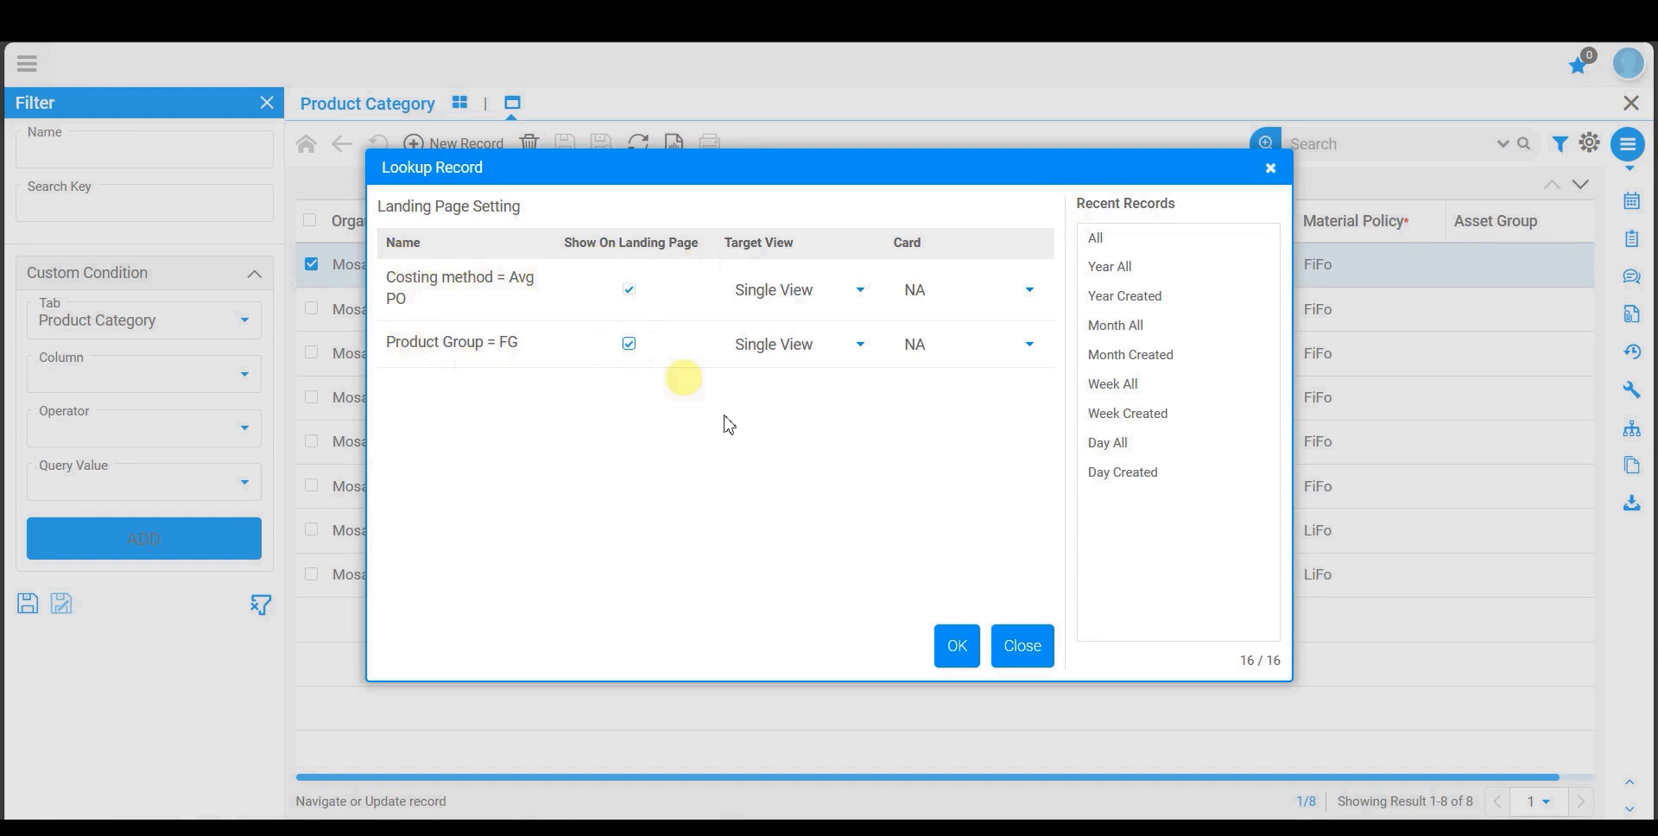
left_click(950, 654)
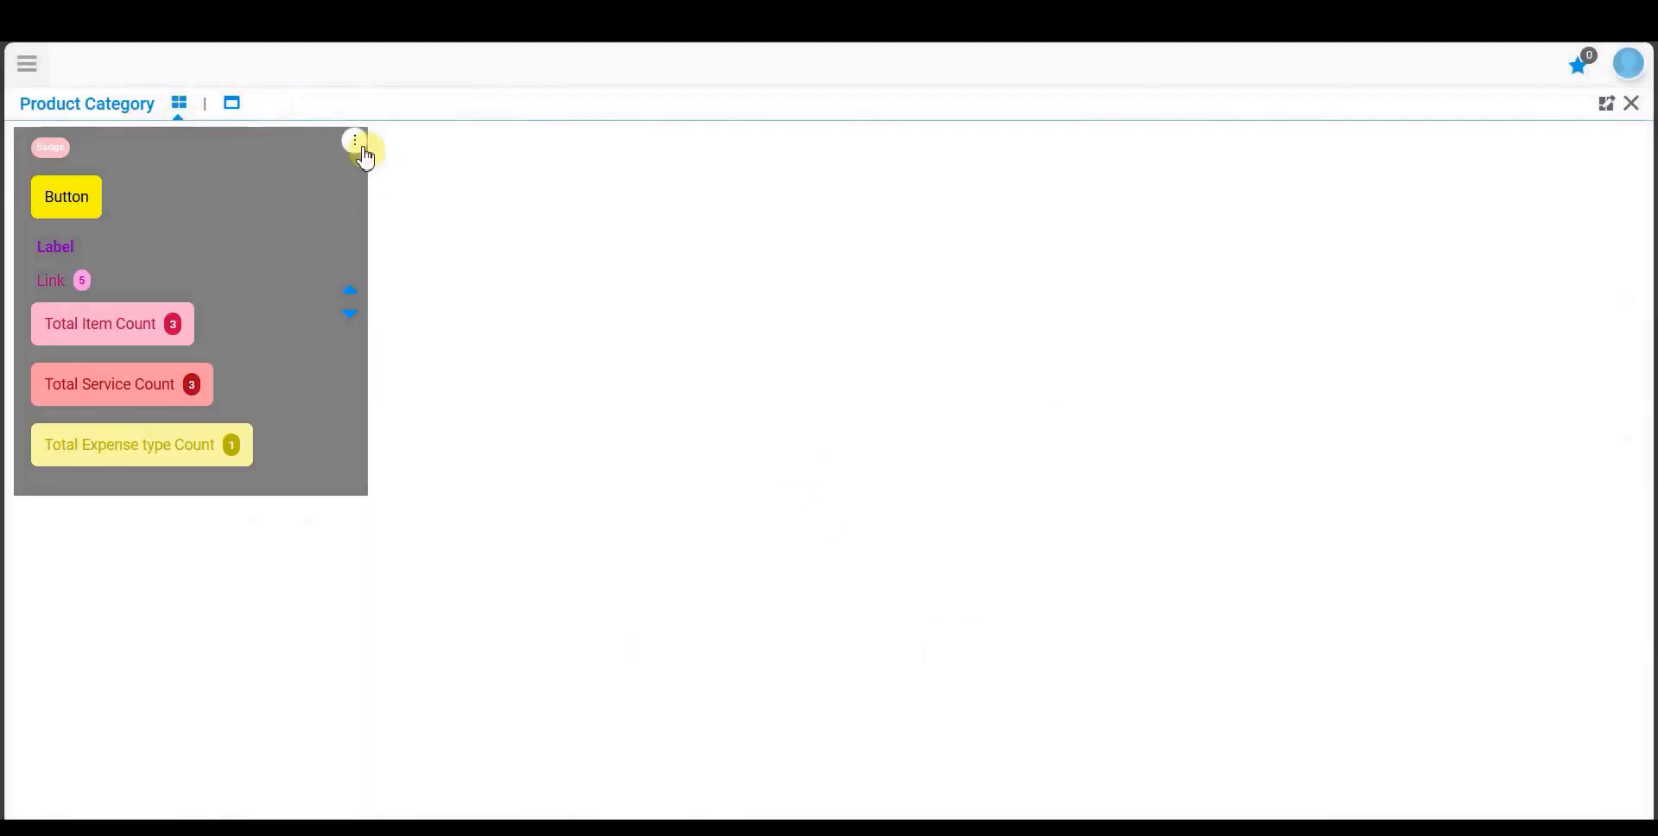
Step: Refresh the widget on the Product Category landing page and bring its lowest entries into view
left_click(360, 145)
left_click(362, 177)
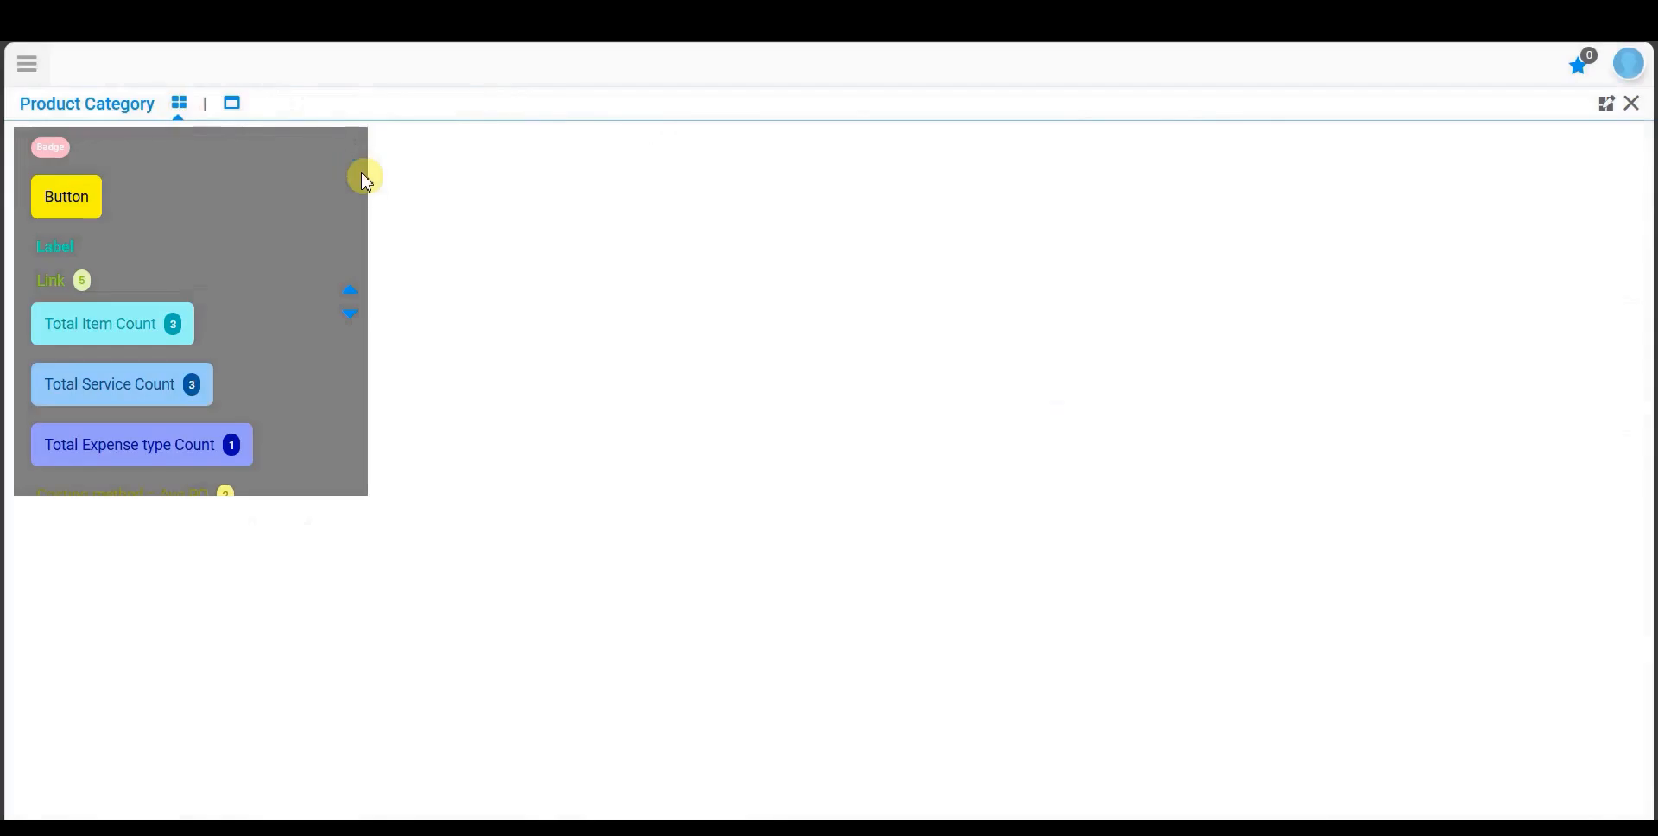
left_click(350, 318)
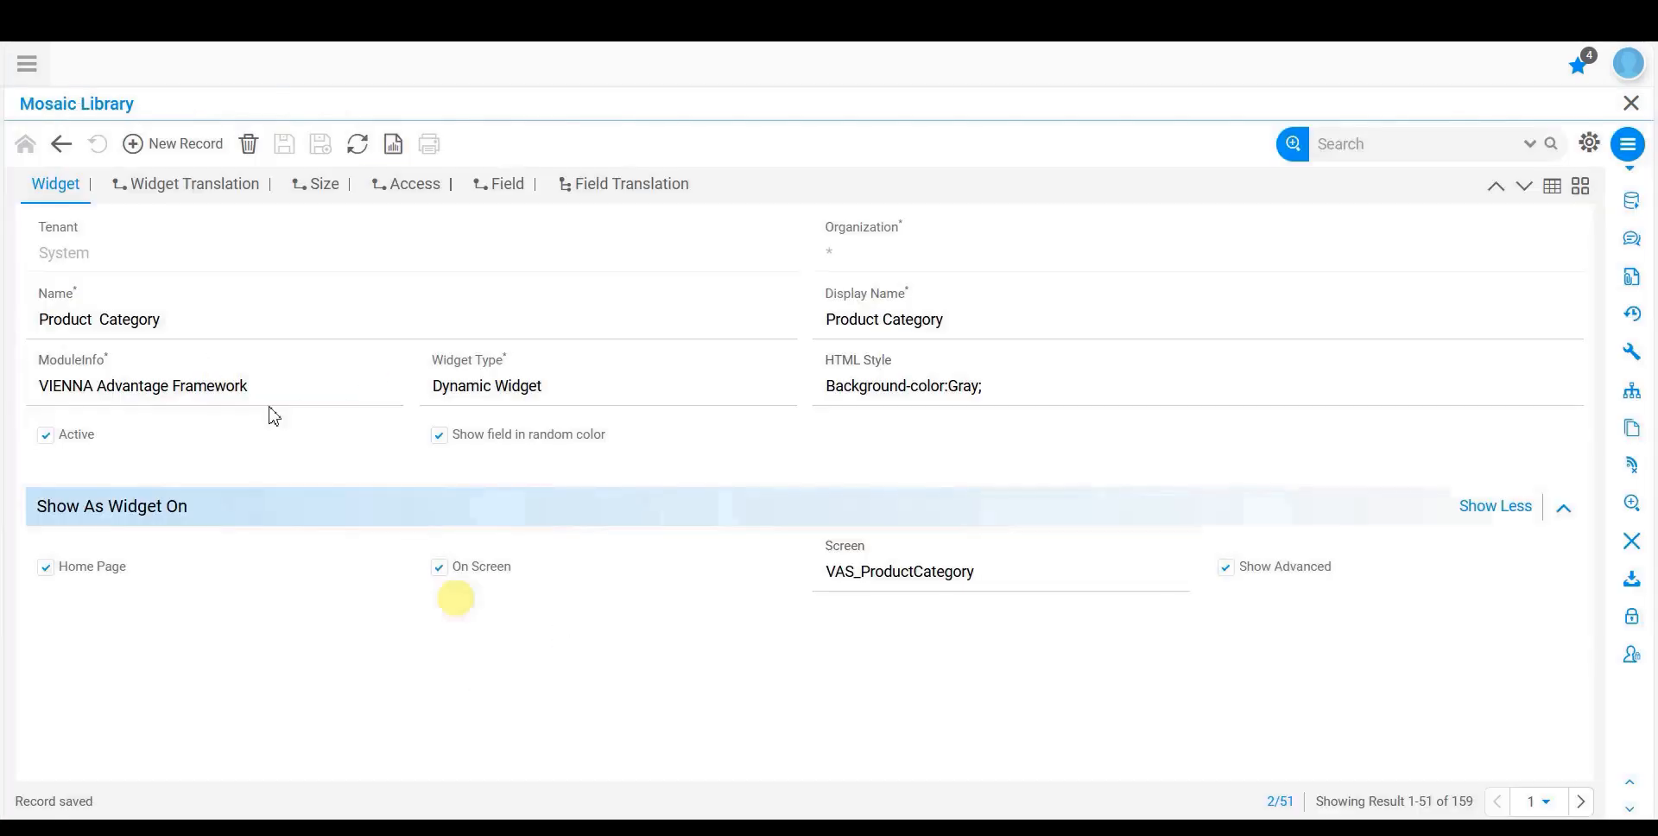
Step: Set the HTML style of the Product Category widget to Background-color:White; in the Mosaic Library
left_click(978, 387)
key("BackSpace")
key("BackSpace")
key("BackSpace")
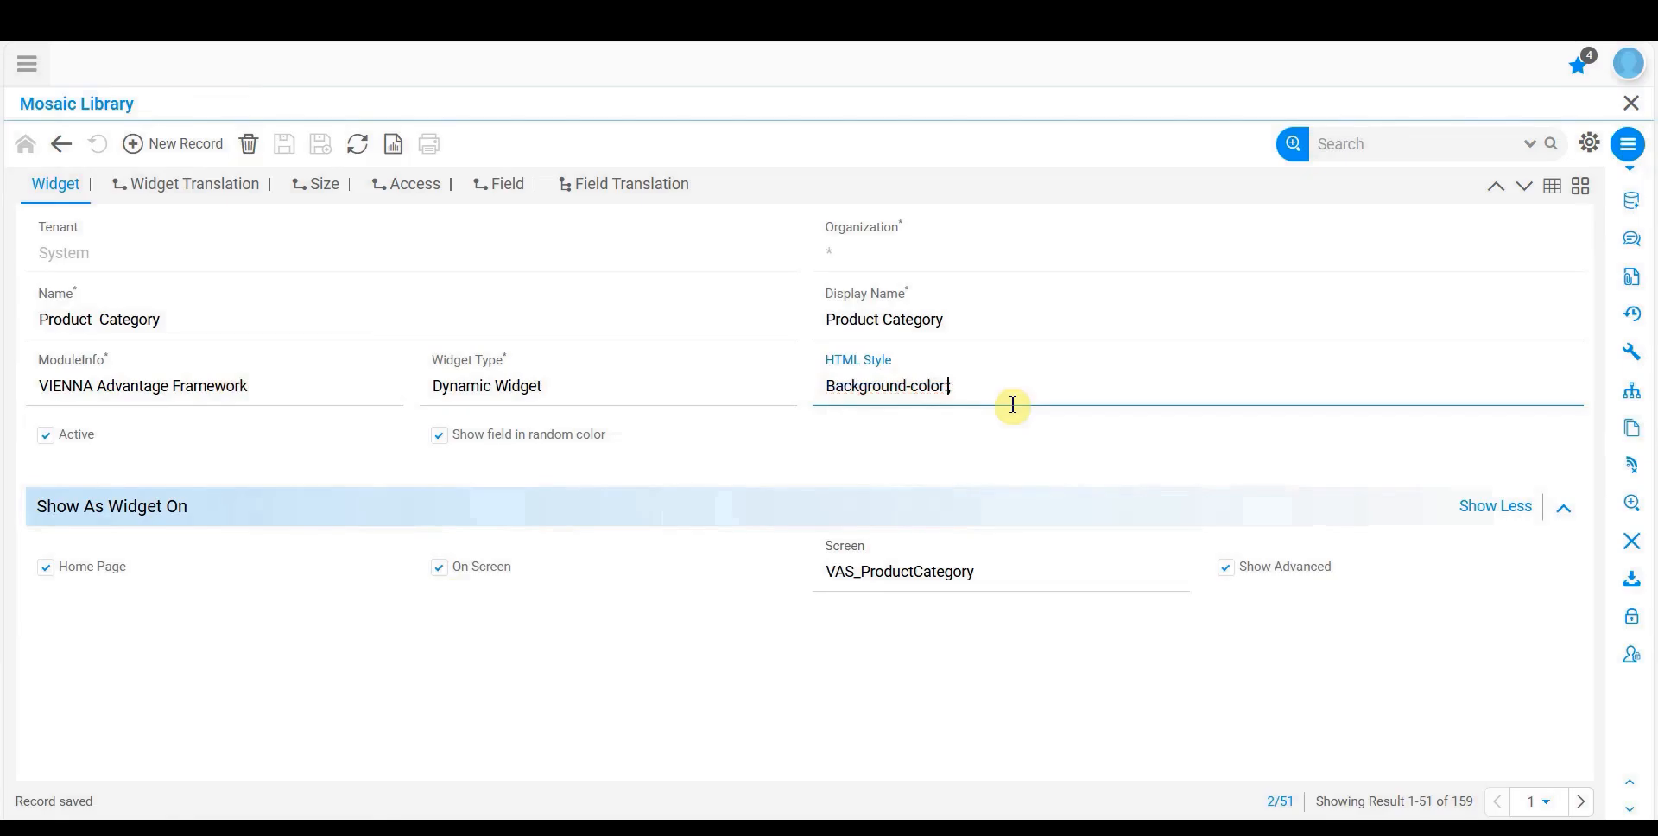
type("White;")
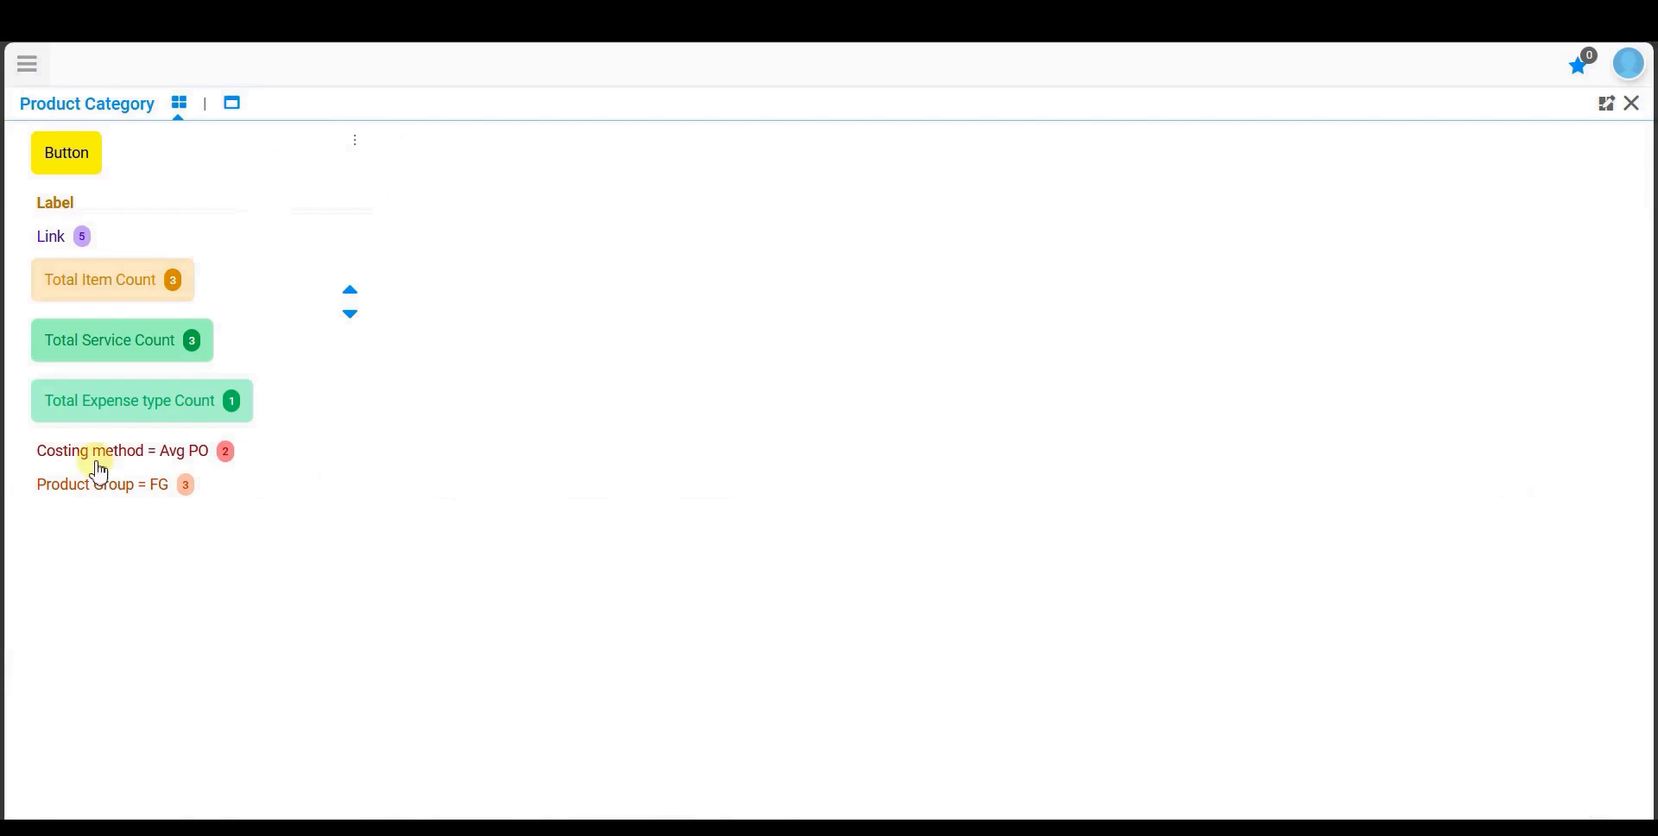
Step: Review the landing page settings of the saved Product Category filters and return to the landing page
left_click(231, 102)
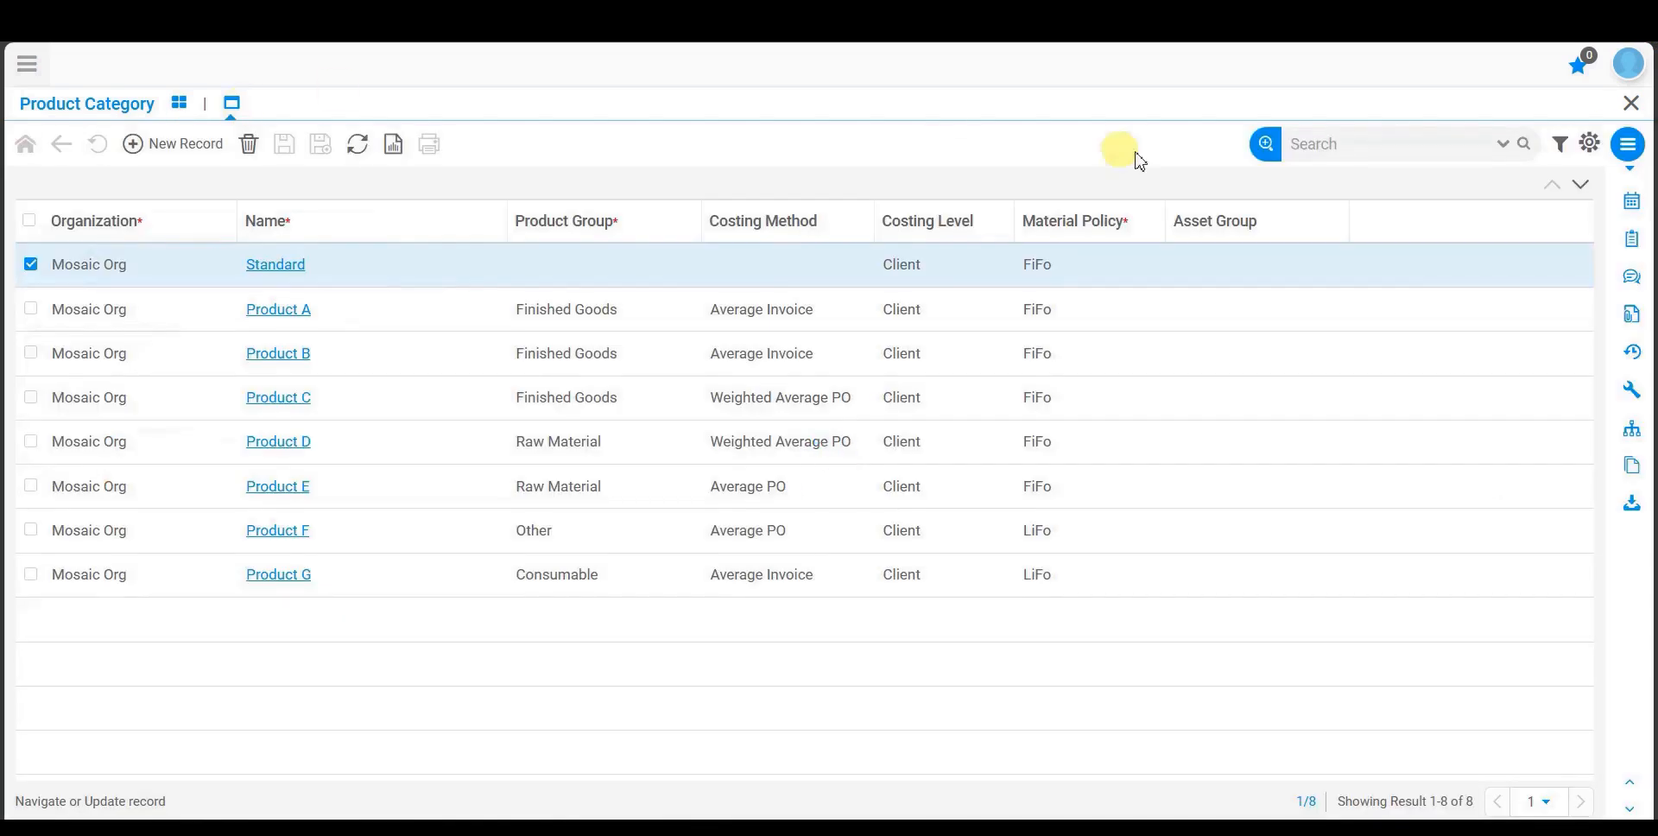
left_click(1264, 145)
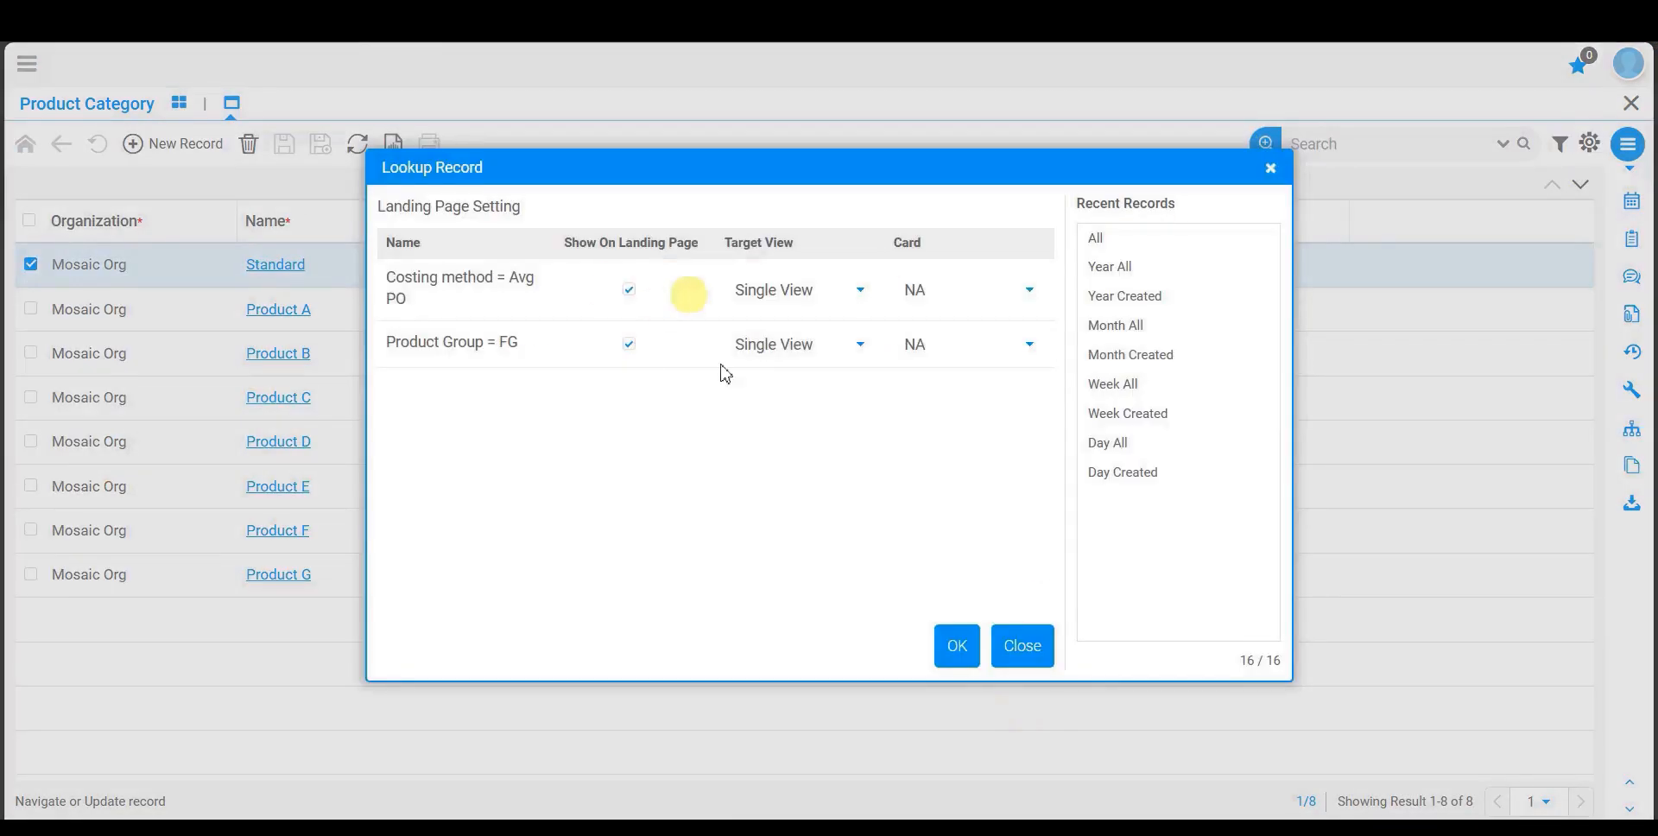
left_click(1025, 658)
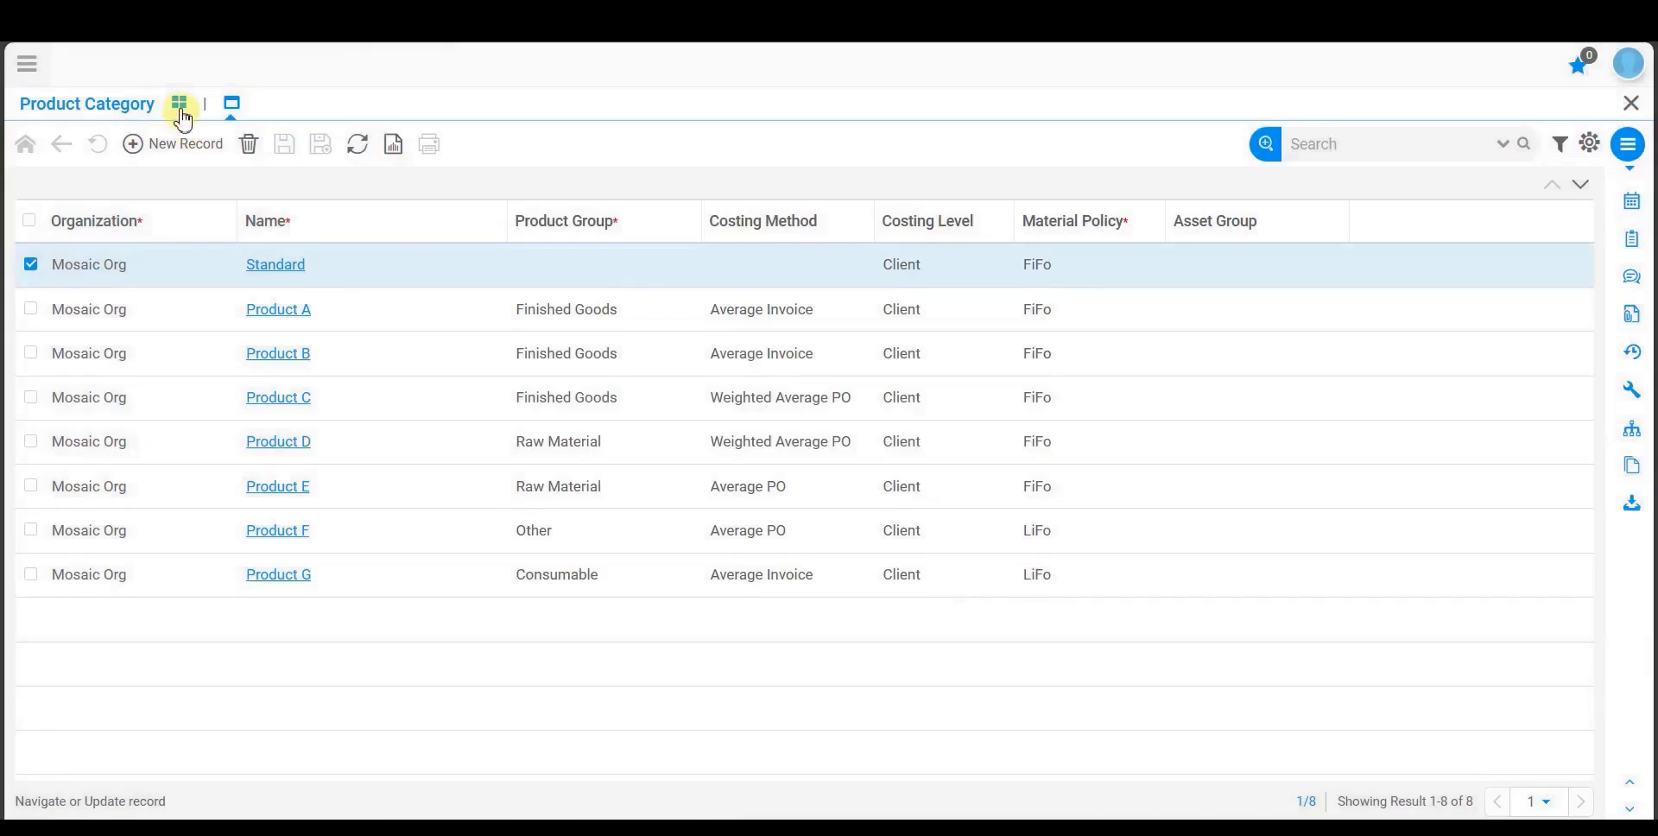
left_click(179, 103)
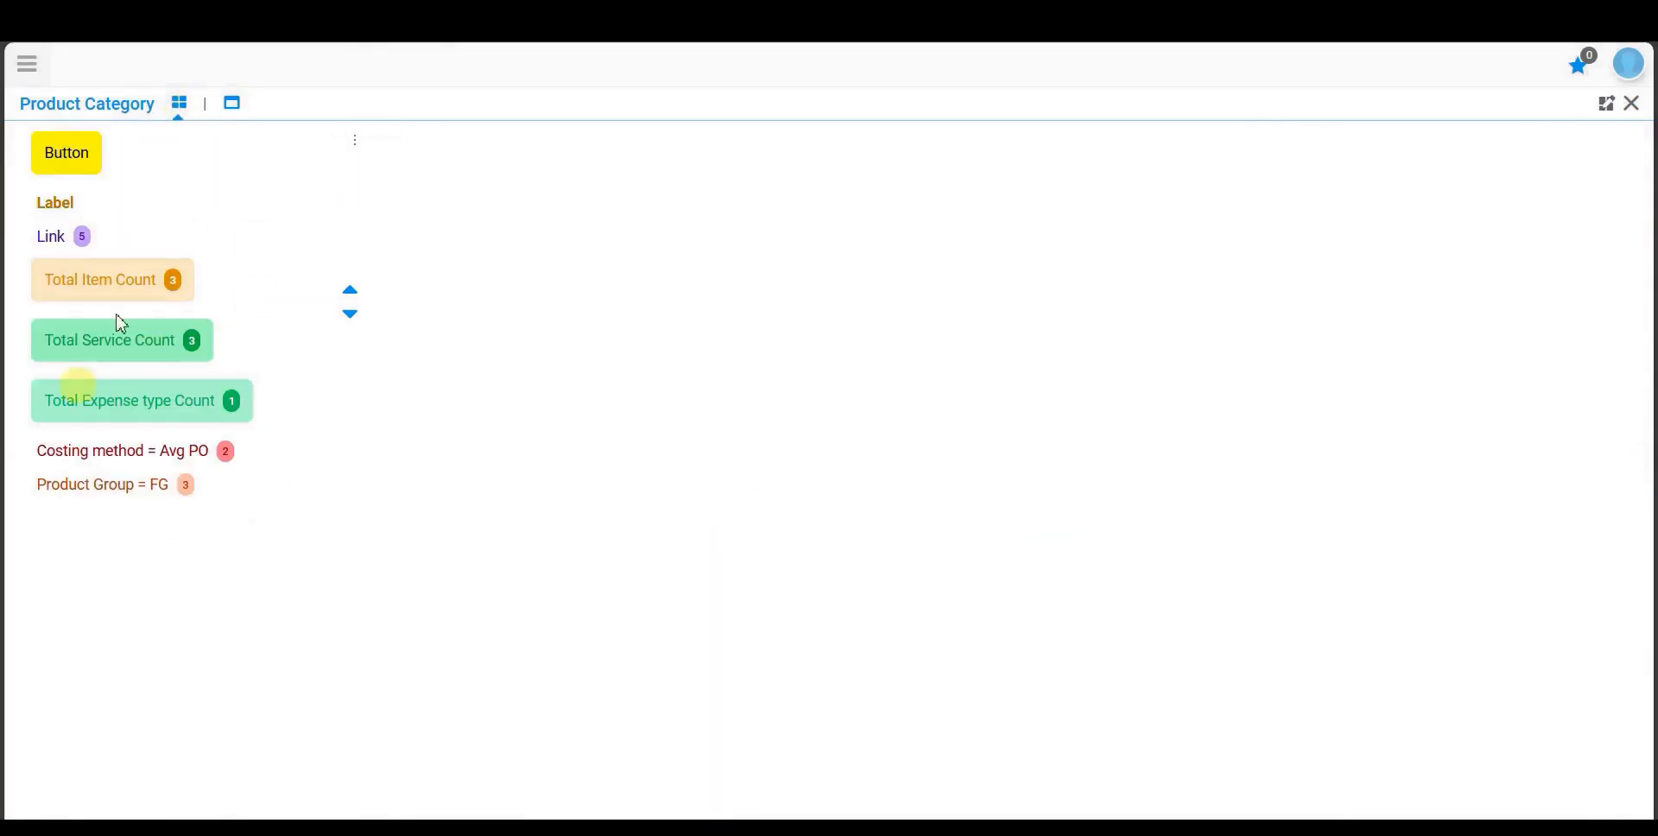
Step: Open the records behind the "Costing method = Avg PO" and "Product Group = FG" widget entries and browse the filtered records
left_click(227, 454)
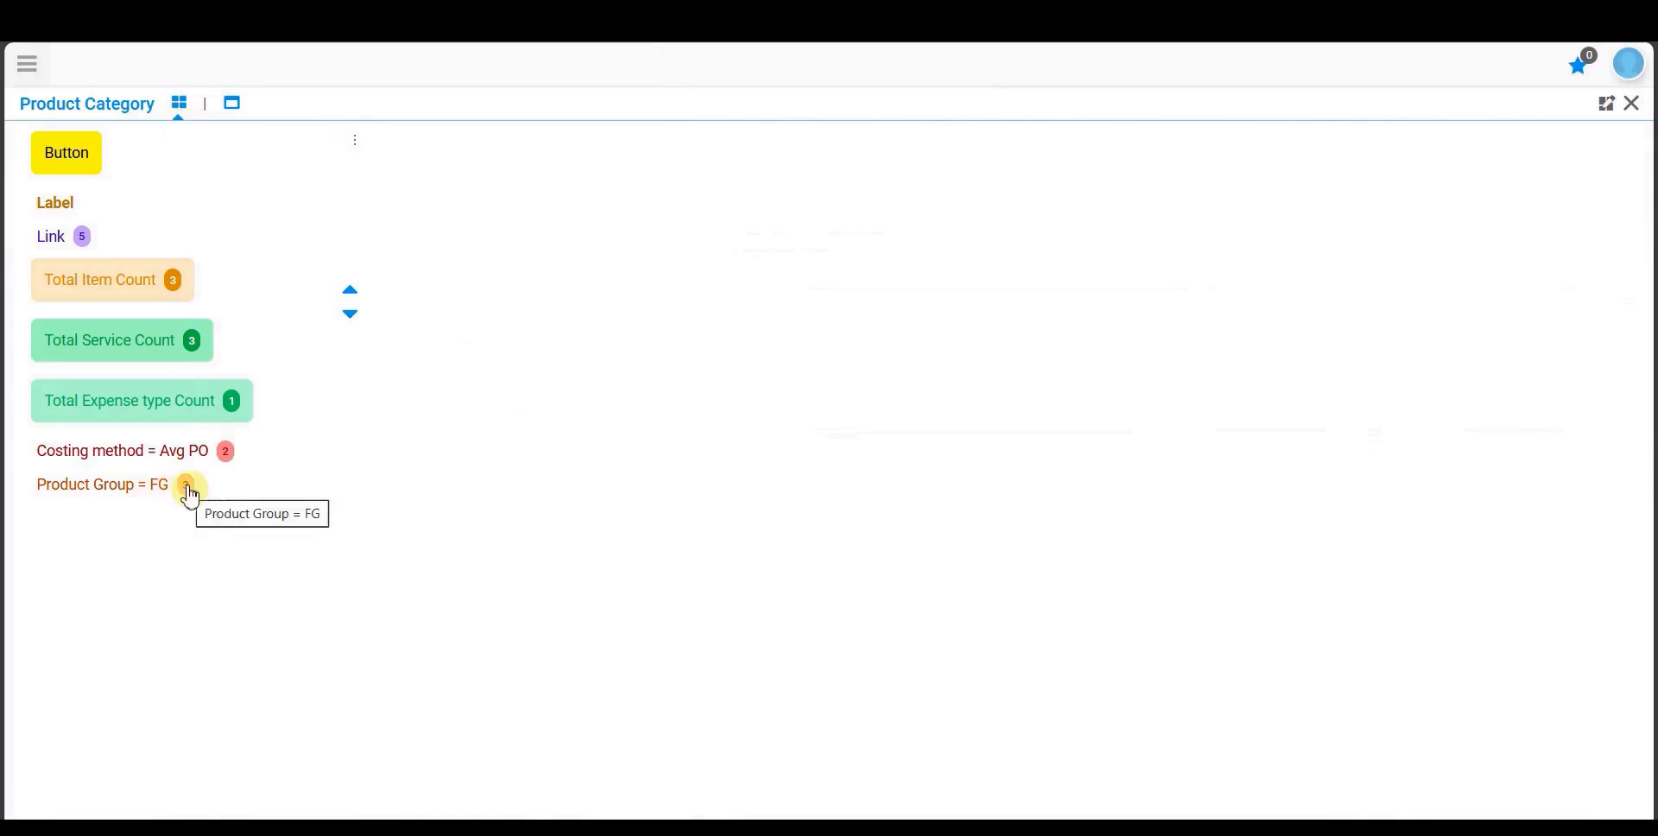
left_click(188, 489)
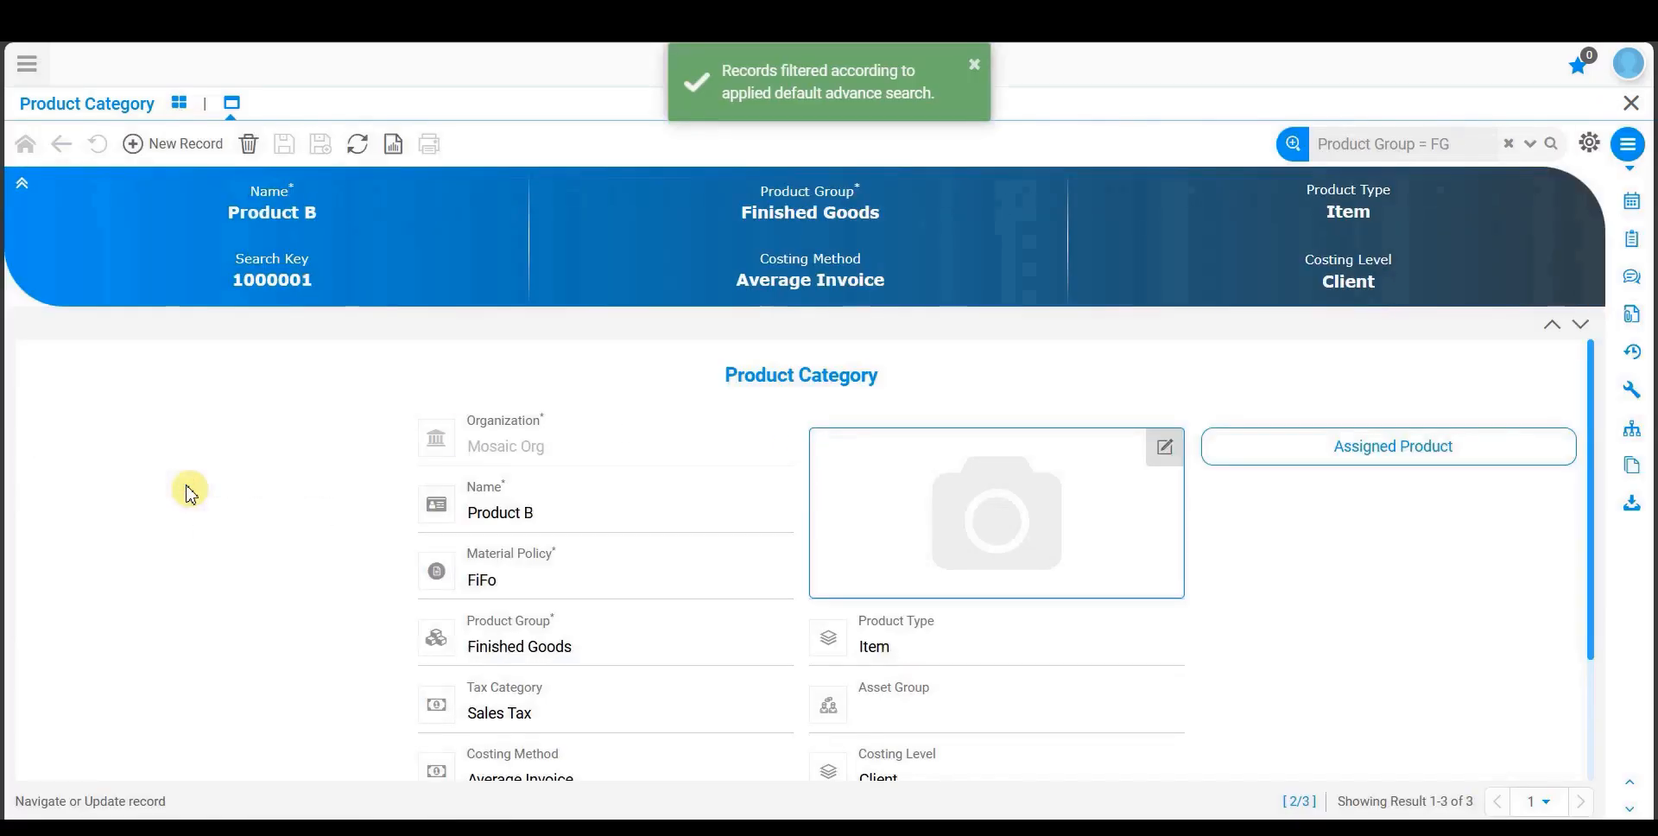
left_click(1579, 335)
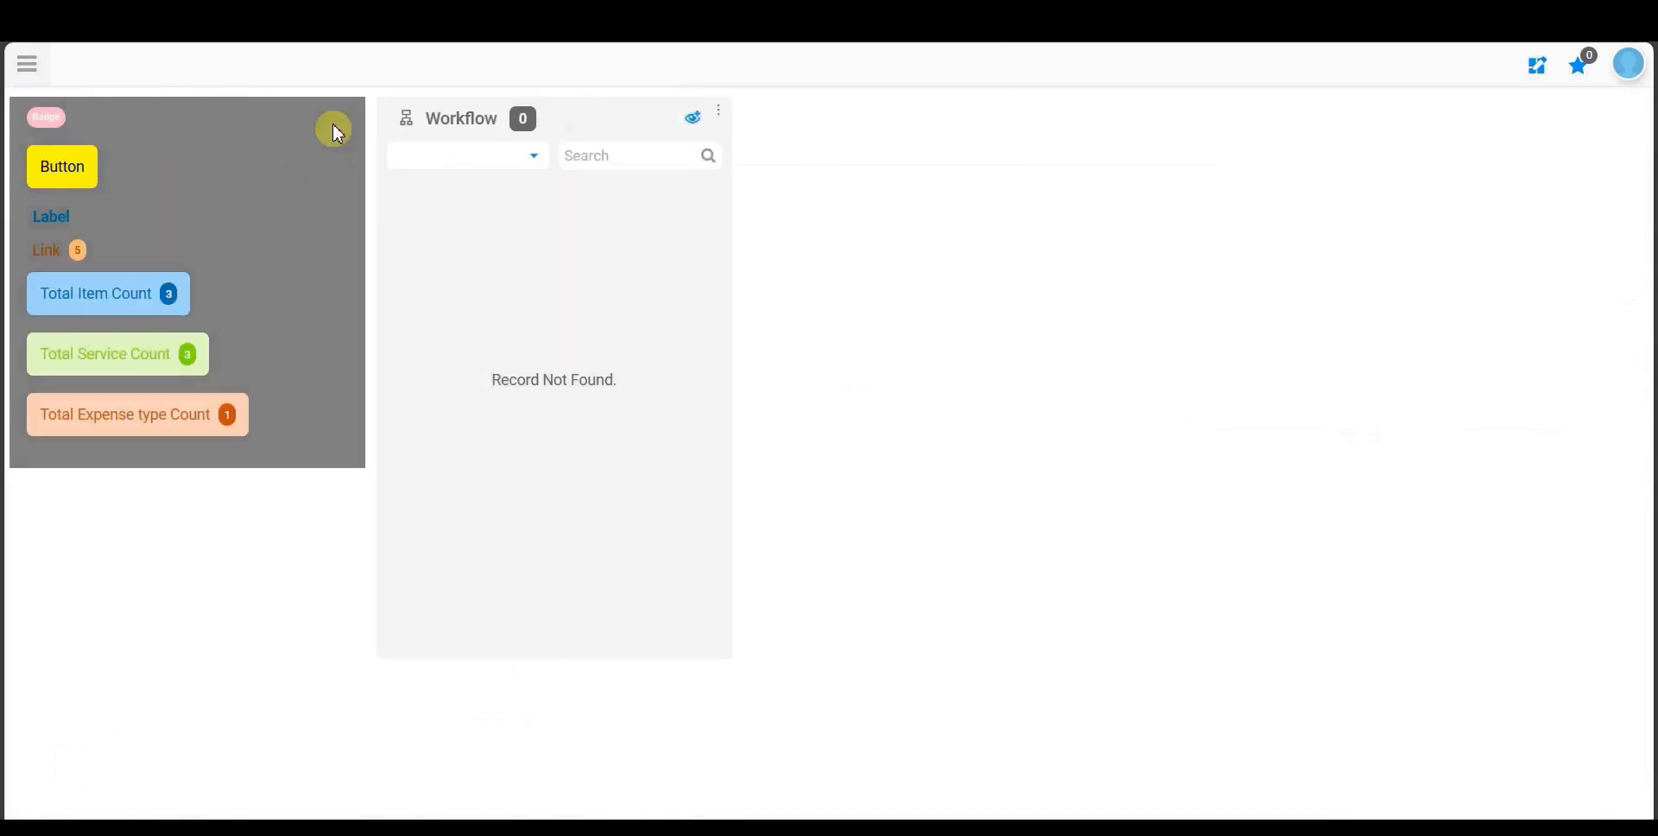
Step: Refresh the Product Category widget on its landing page several times to check the random field colors
left_click(351, 143)
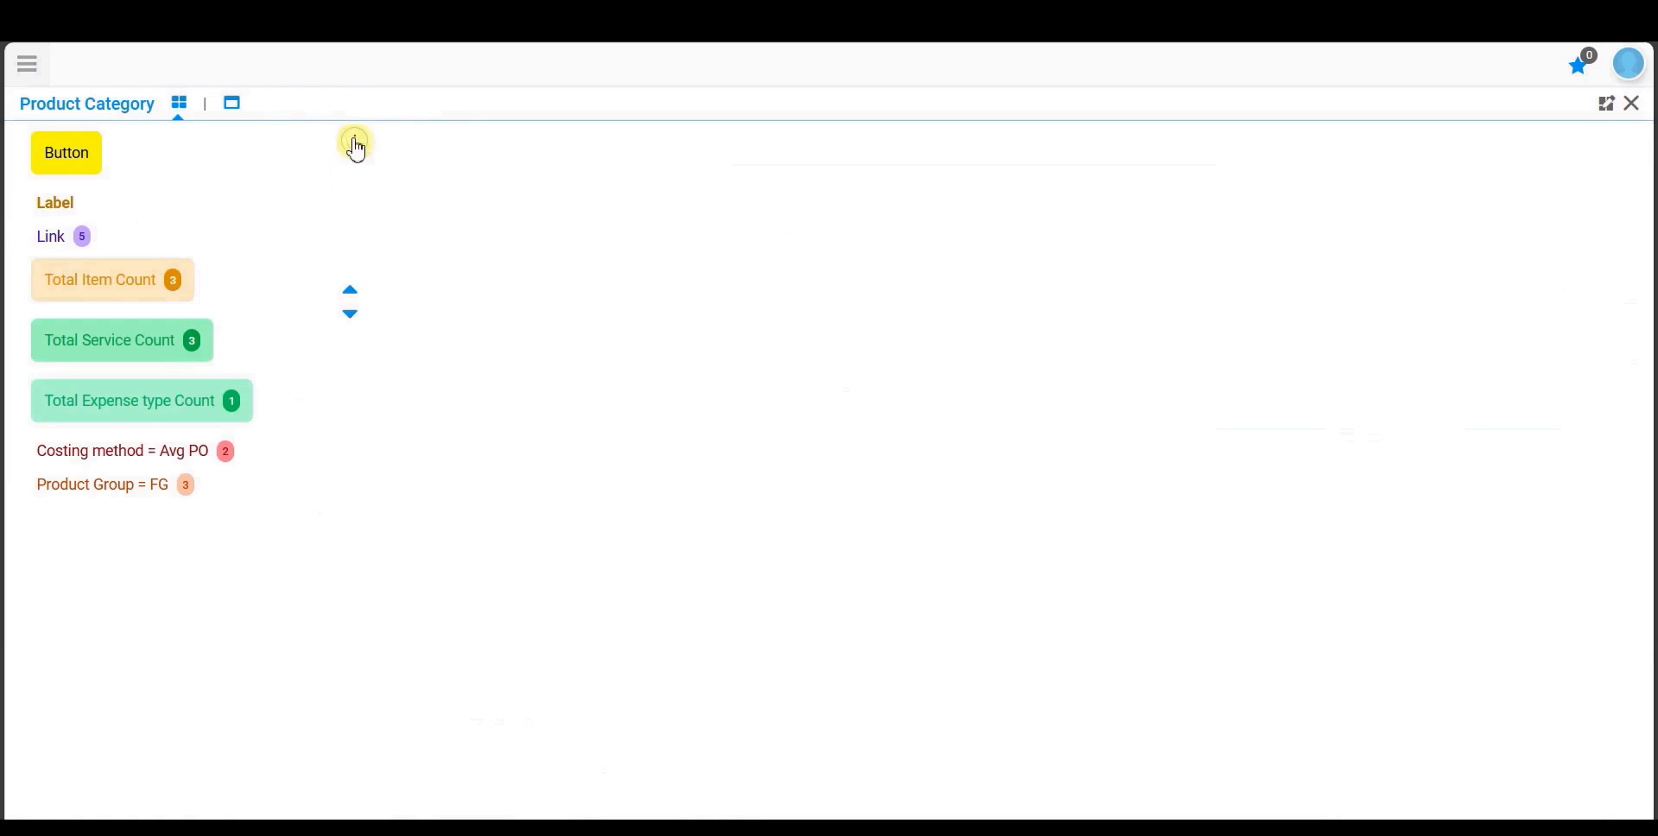
left_click(354, 141)
left_click(364, 180)
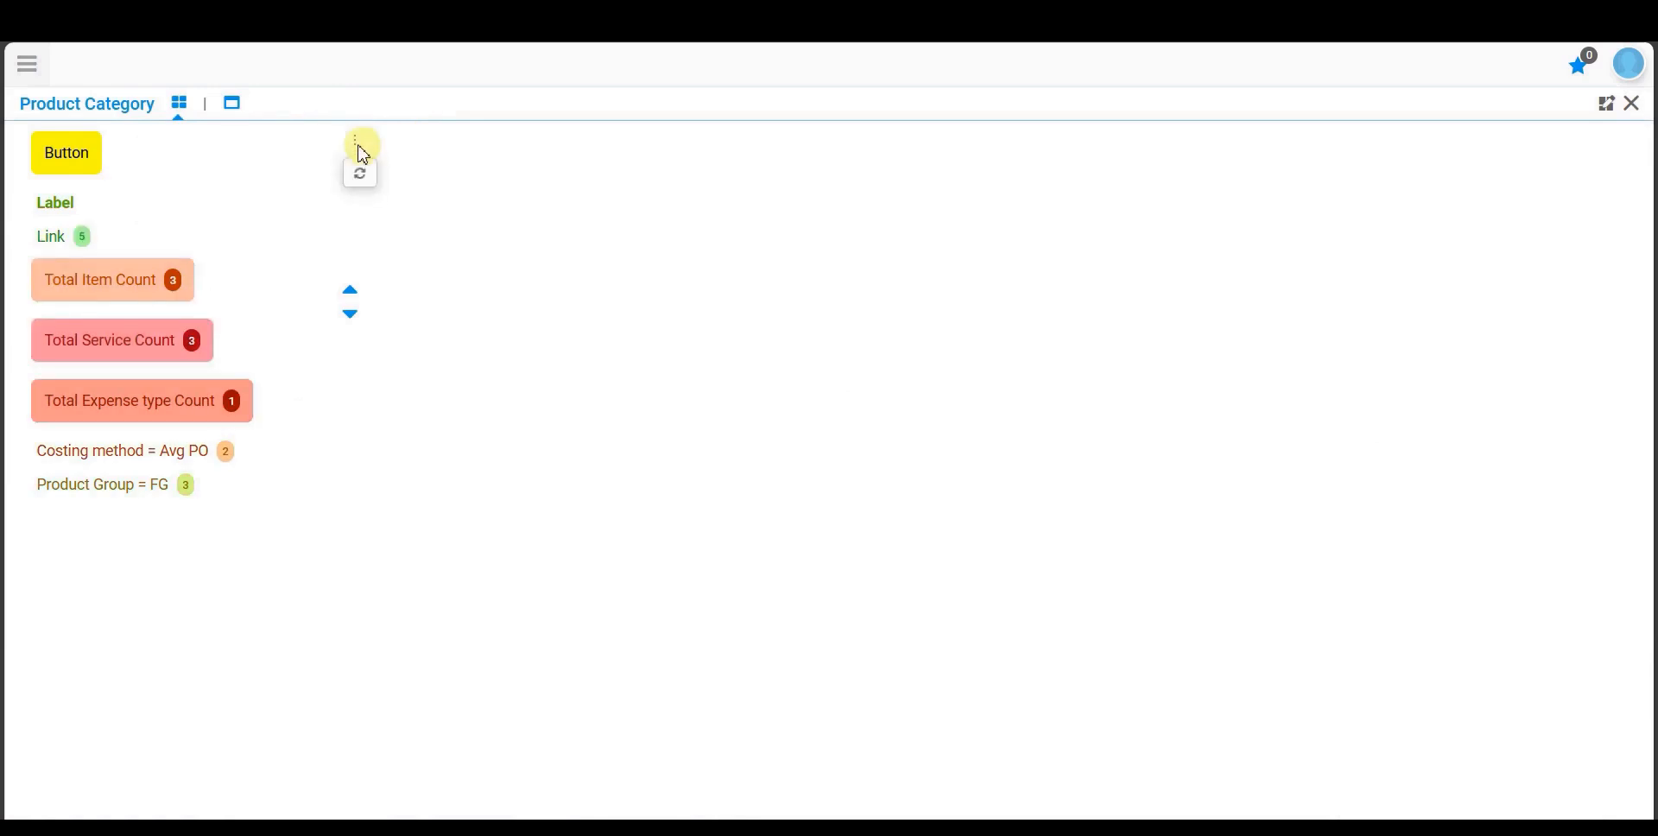
left_click(355, 140)
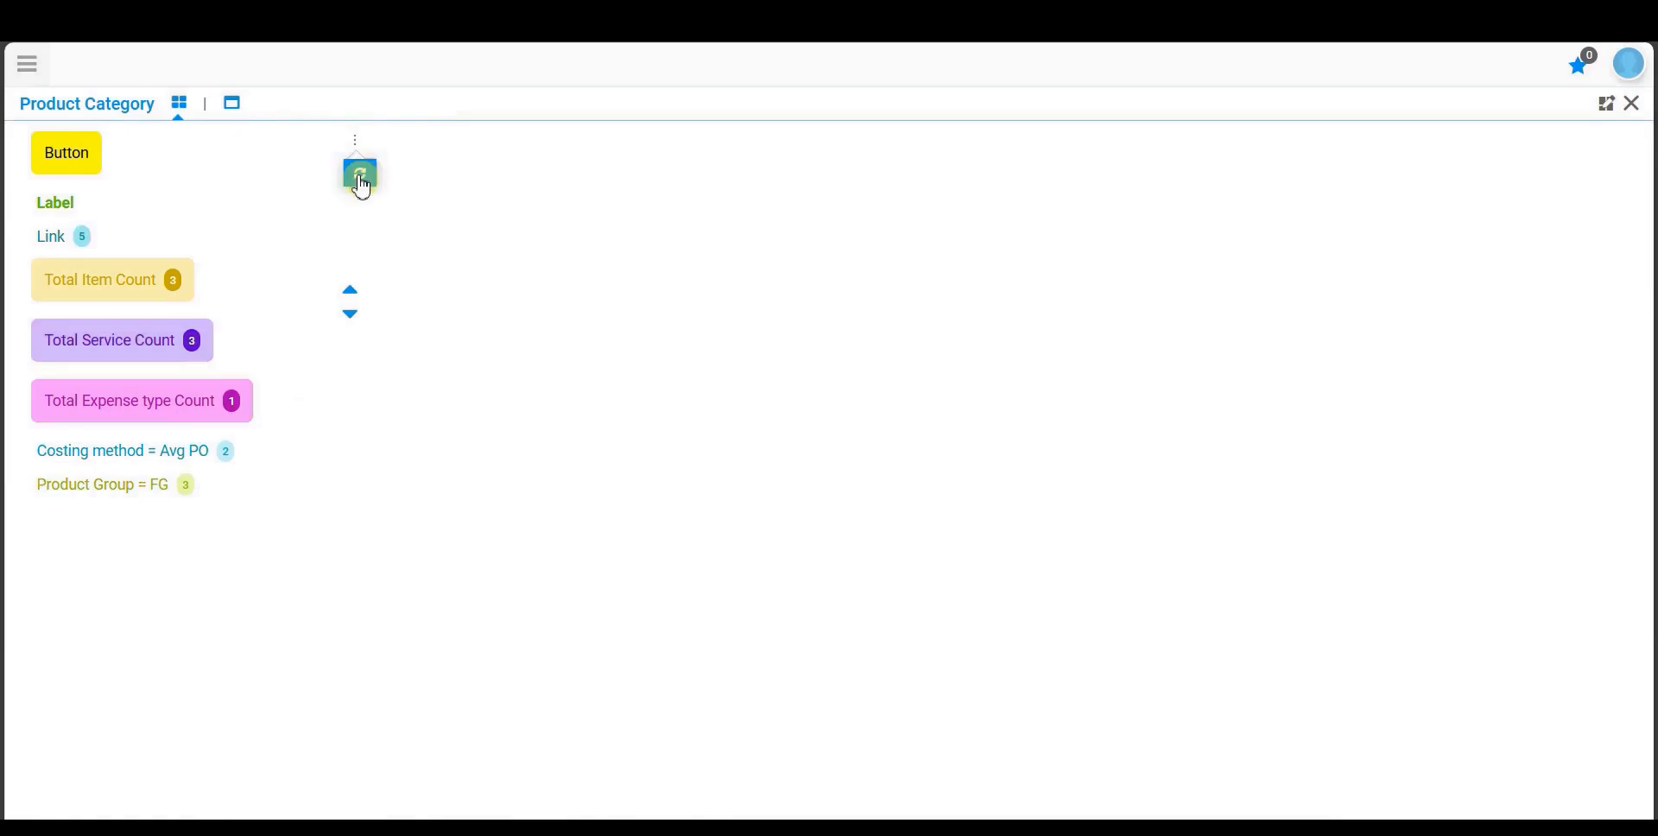
left_click(360, 174)
left_click(355, 140)
left_click(359, 173)
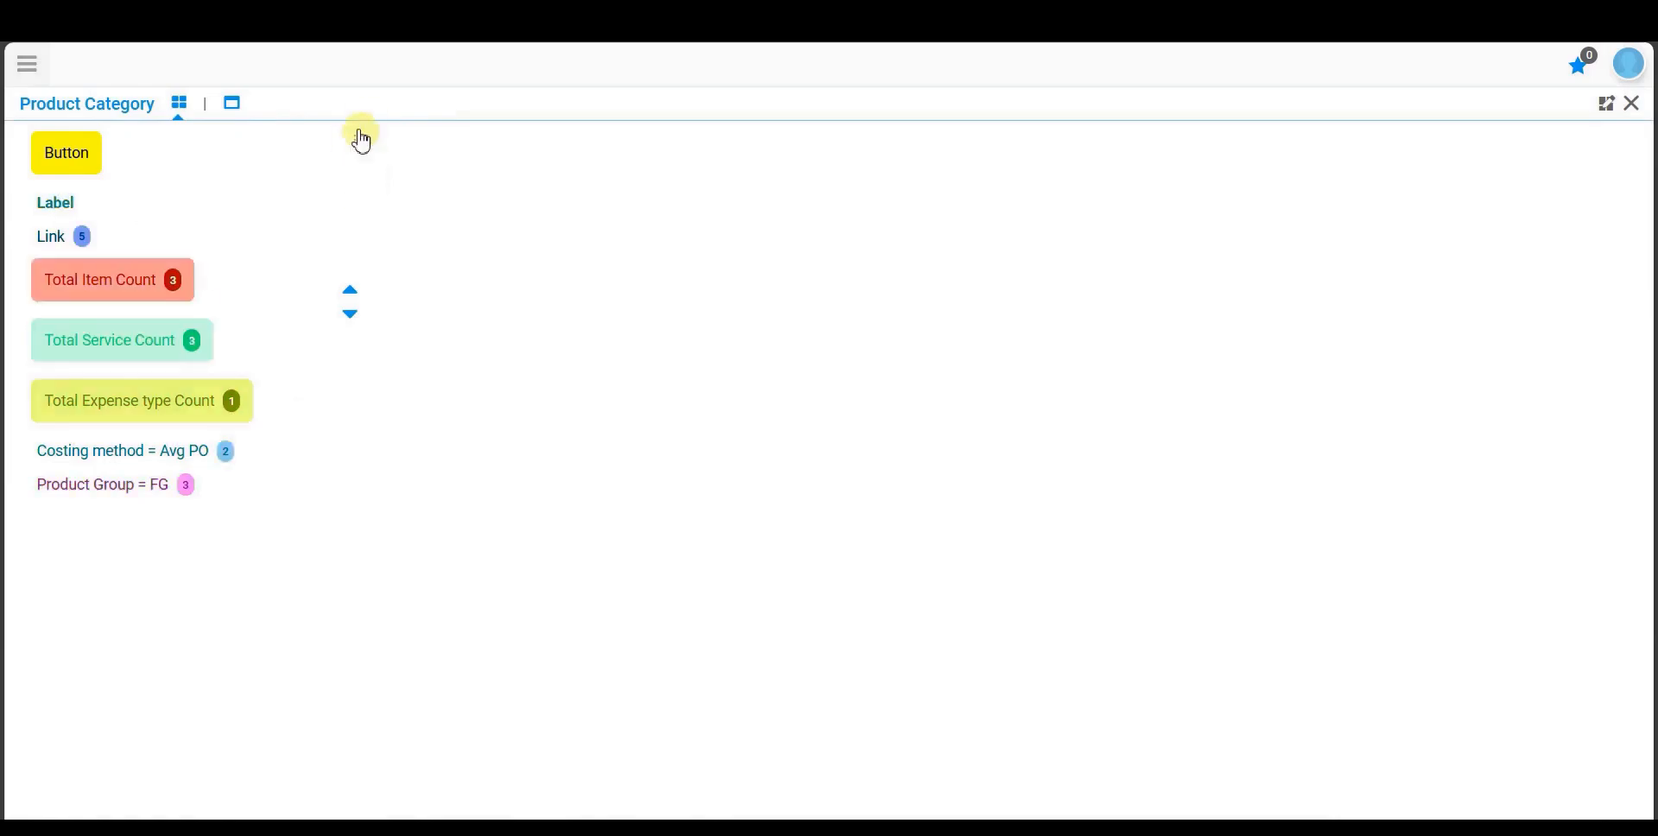
left_click(359, 138)
left_click(359, 174)
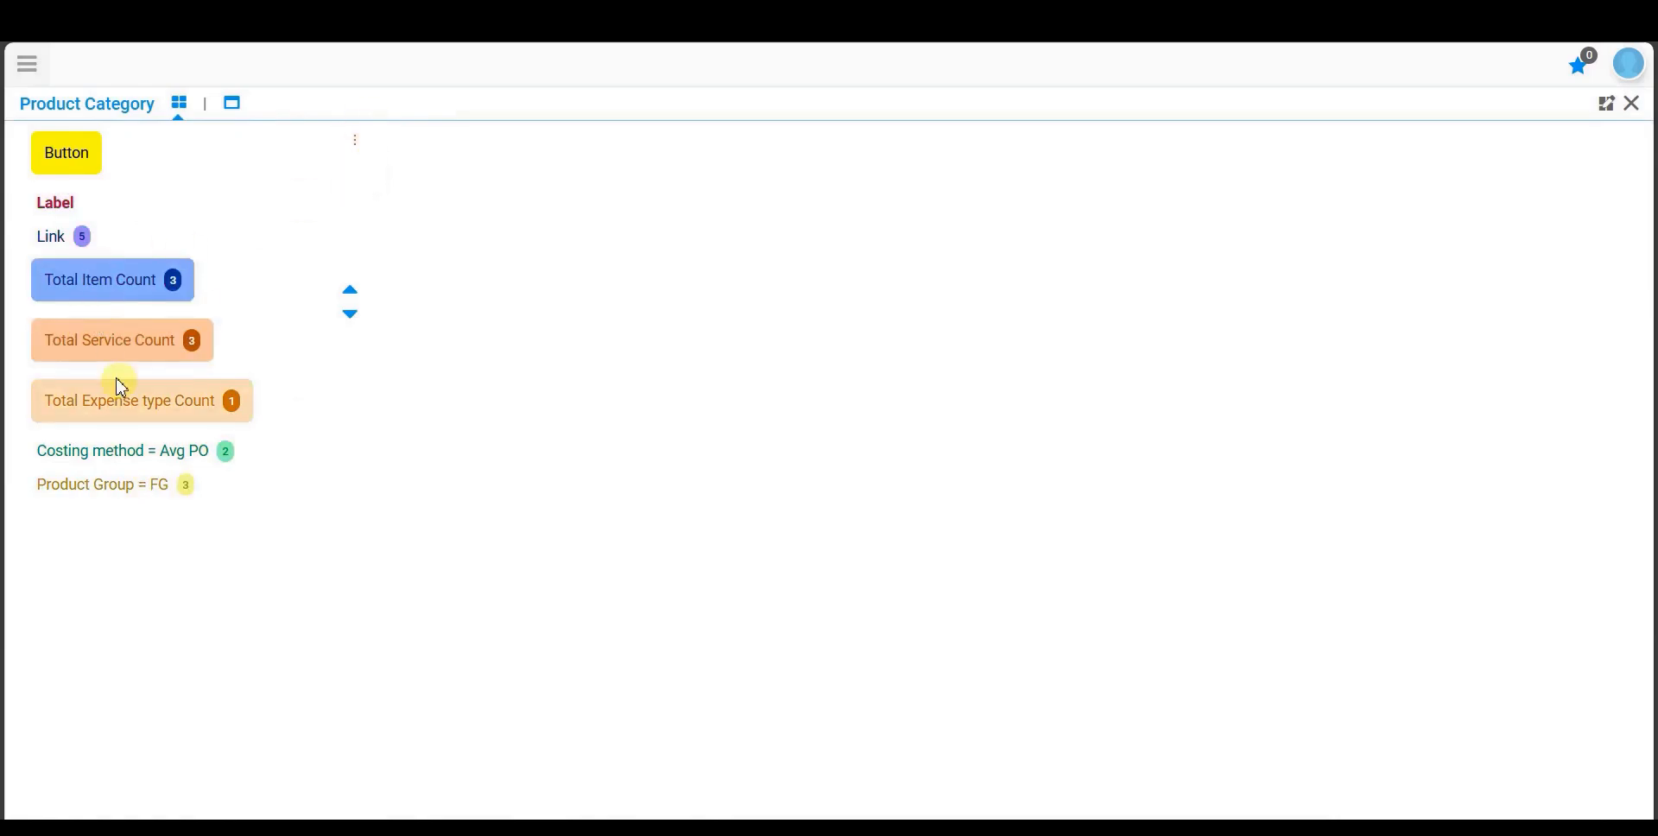